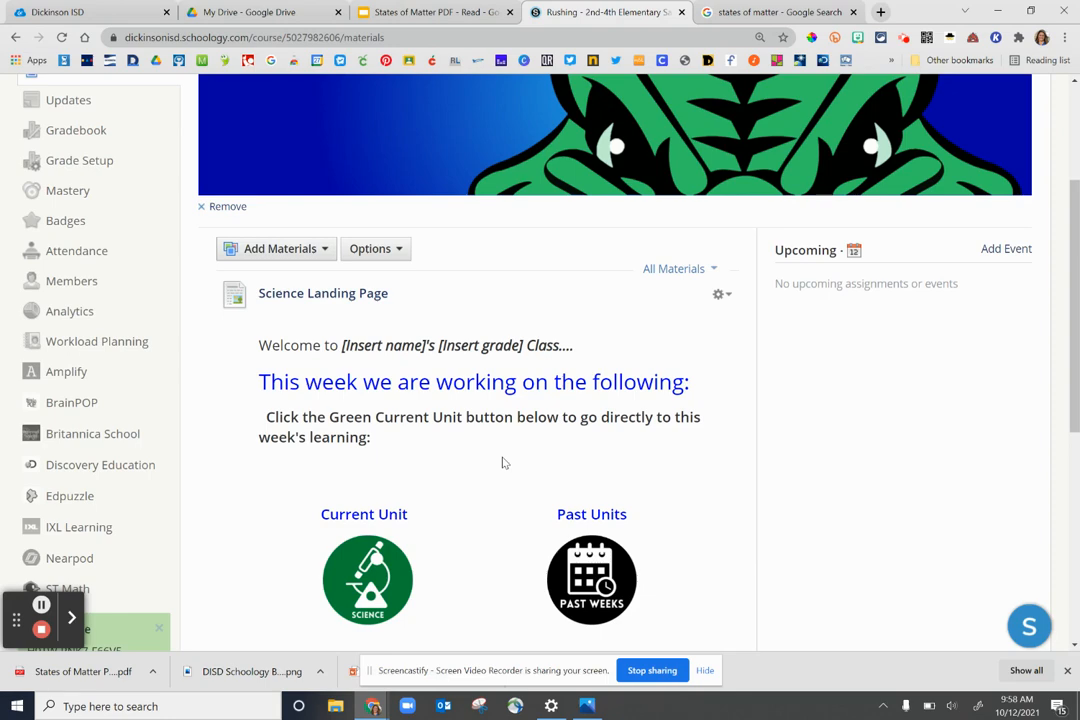
Open the Current Unit folder from the Science Landing Page
scroll(504, 462, down, 1)
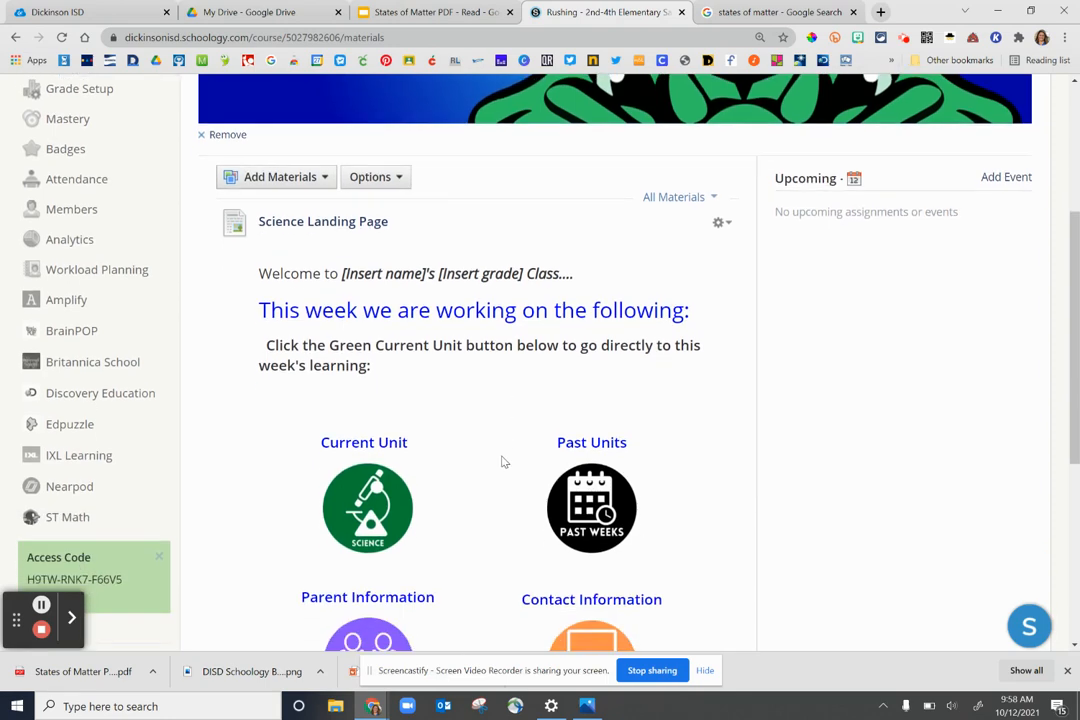
scroll(480, 453, up, 3)
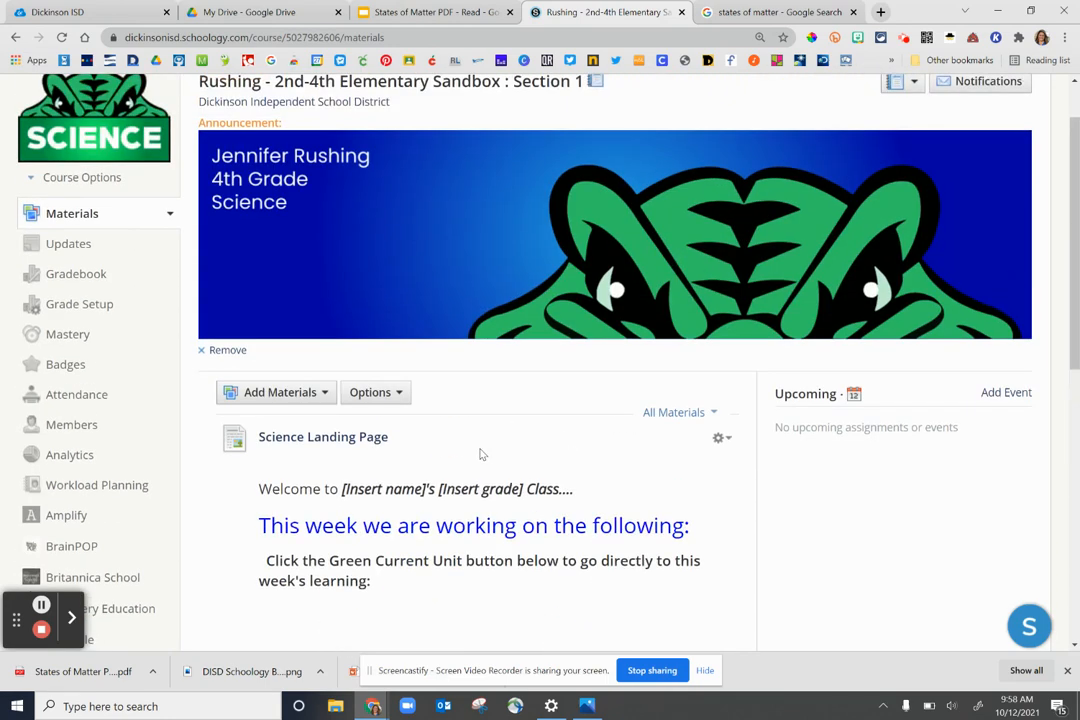
scroll(470, 455, down, 3)
click(368, 505)
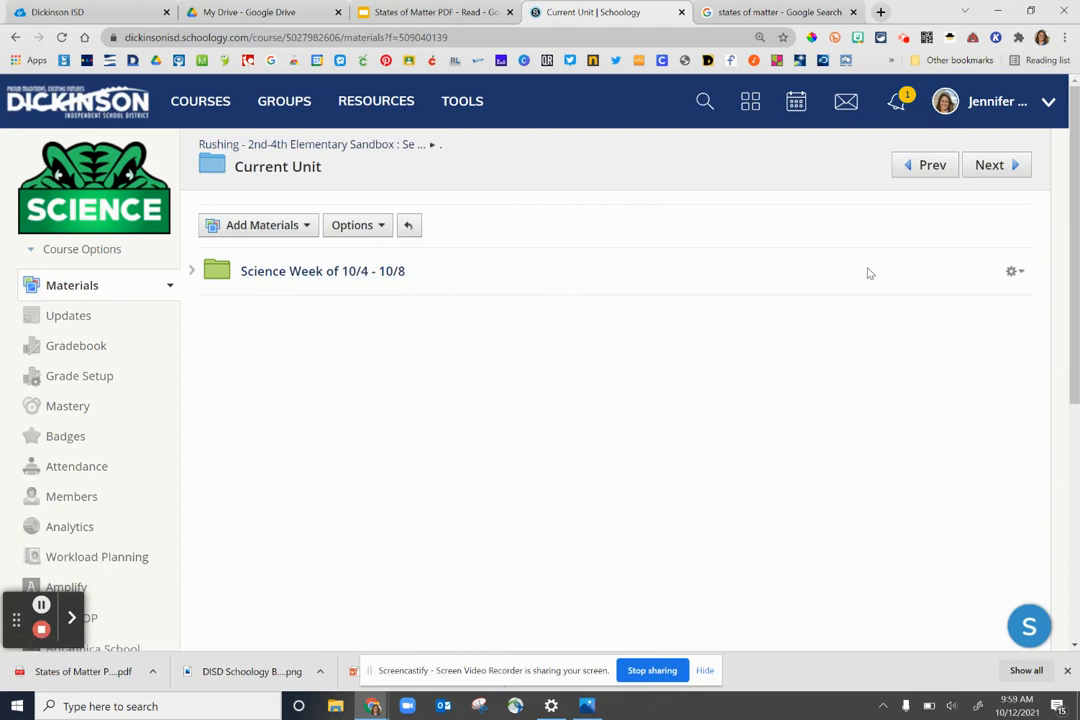
Move the "Science Week of 10/4 - 10/8" folder to the Past Weeks folder
click(1012, 274)
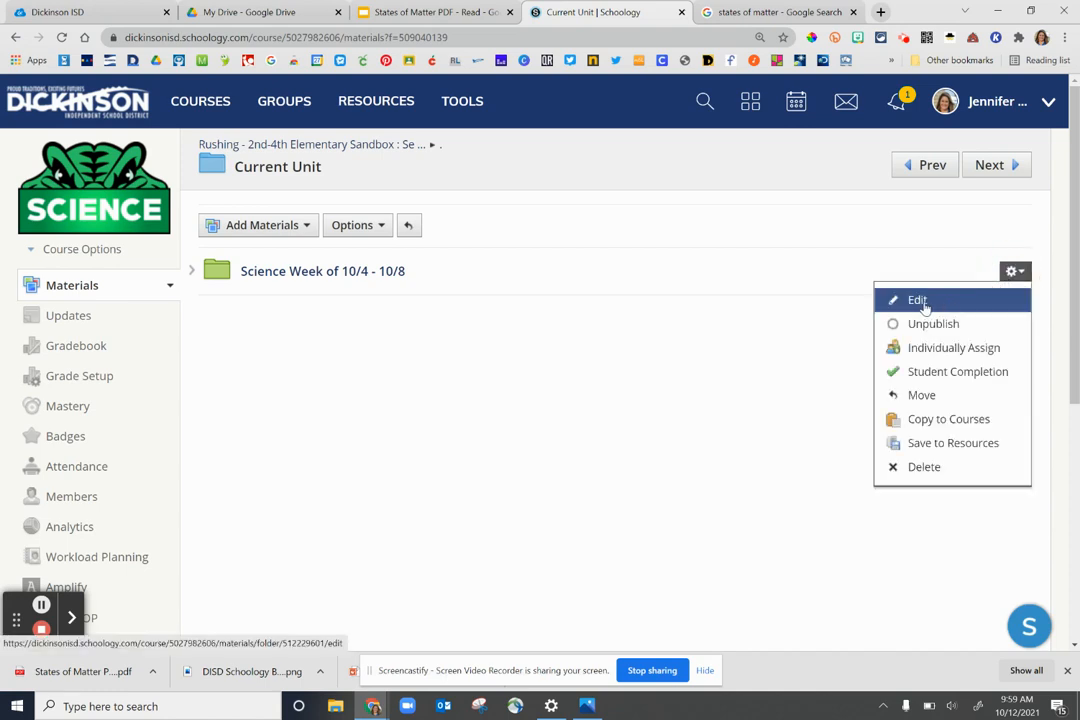
click(921, 396)
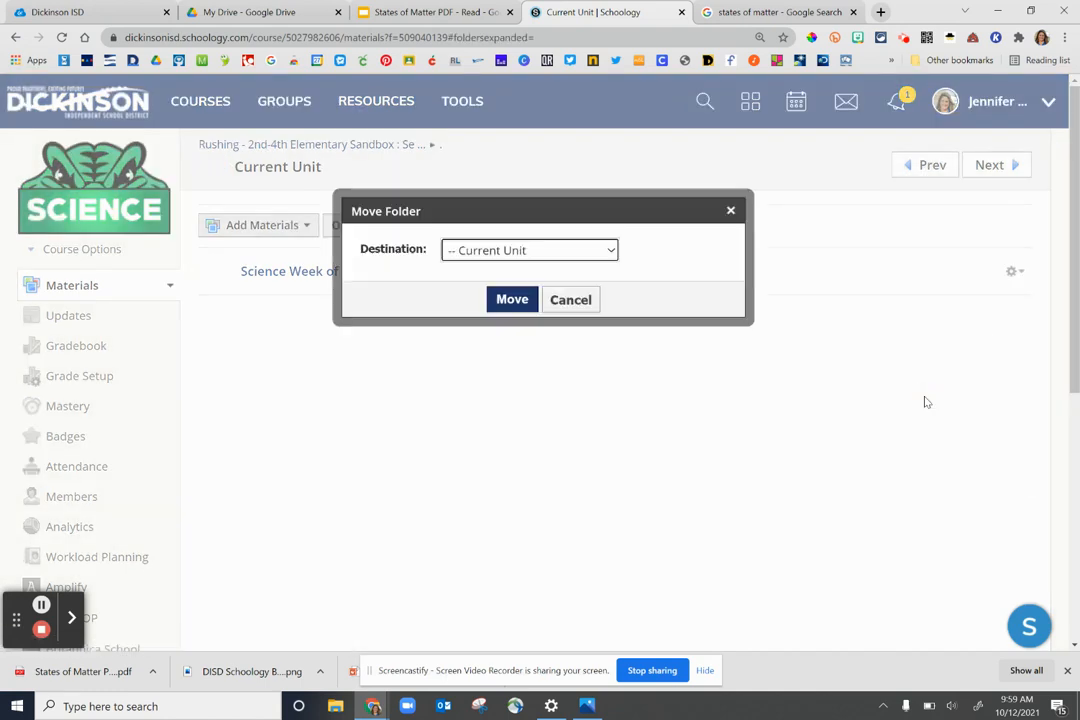
click(576, 252)
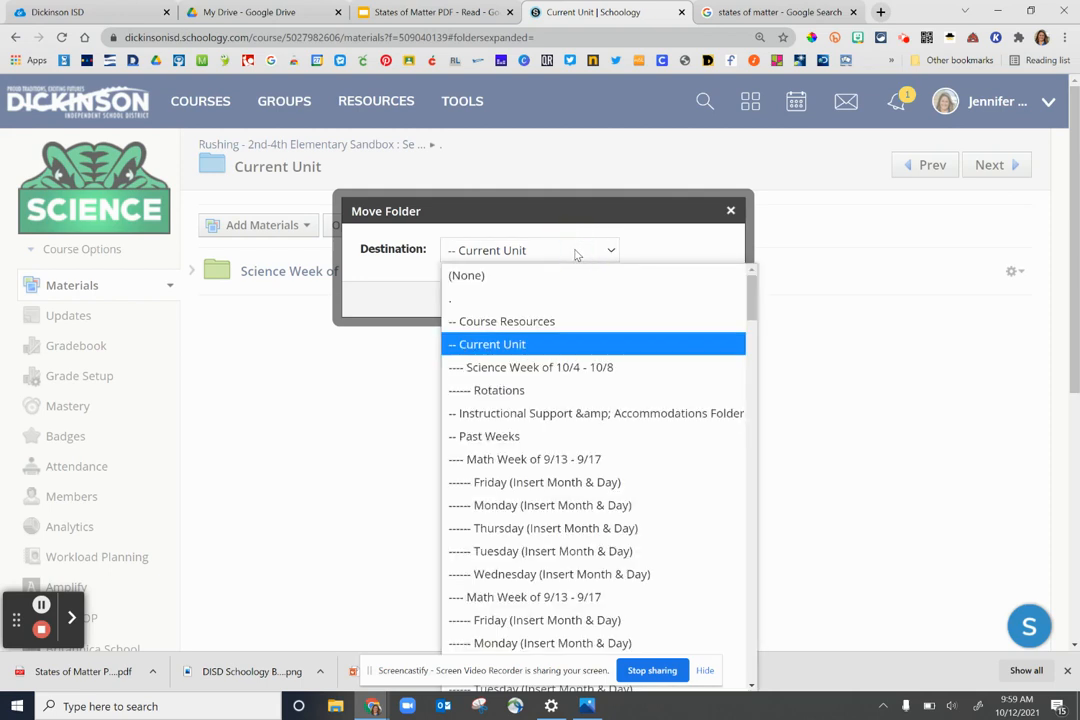
click(511, 436)
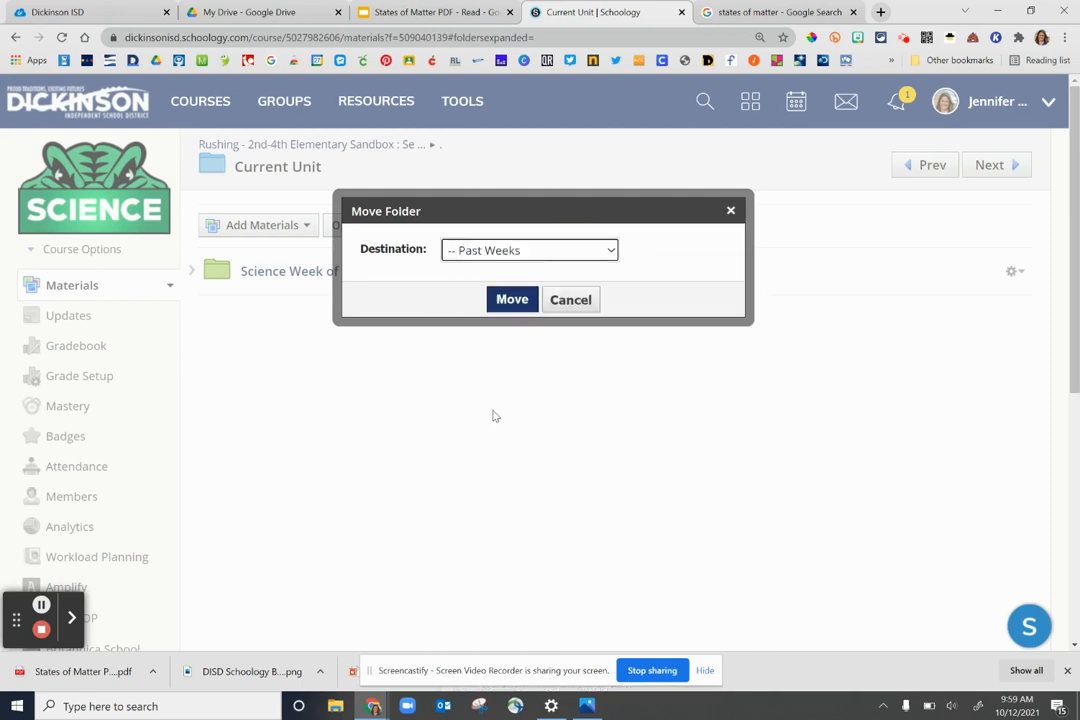
click(510, 300)
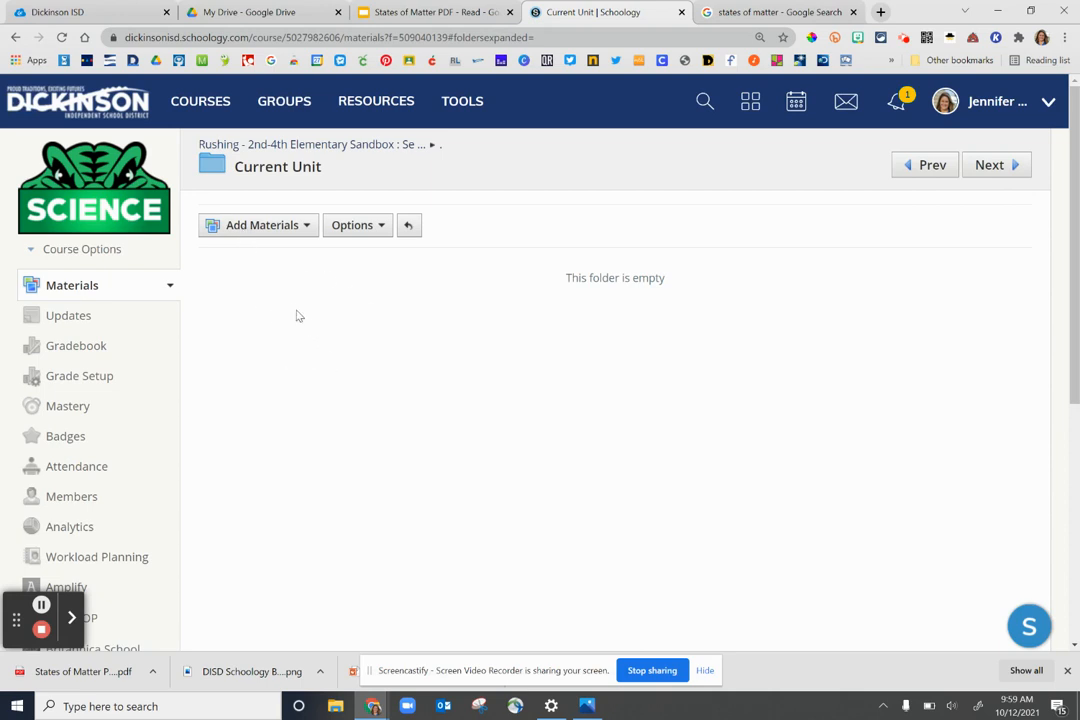
Start an import from resources into Current Unit and look through the Dickinson ISD Teachers group's week templates
click(247, 230)
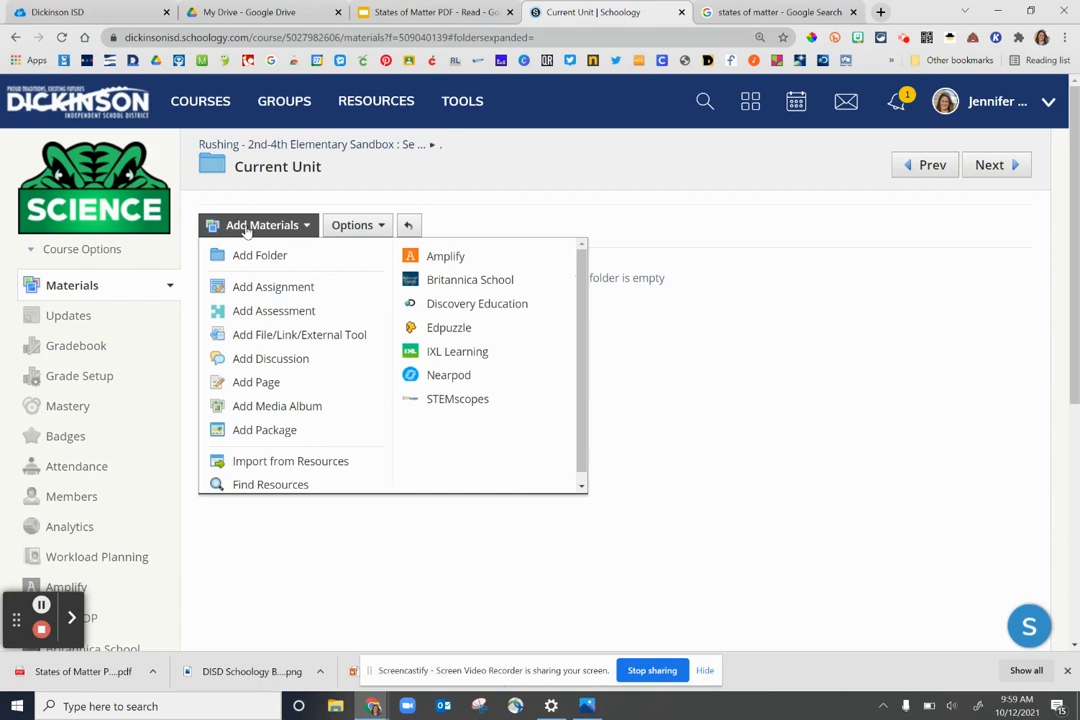
click(268, 464)
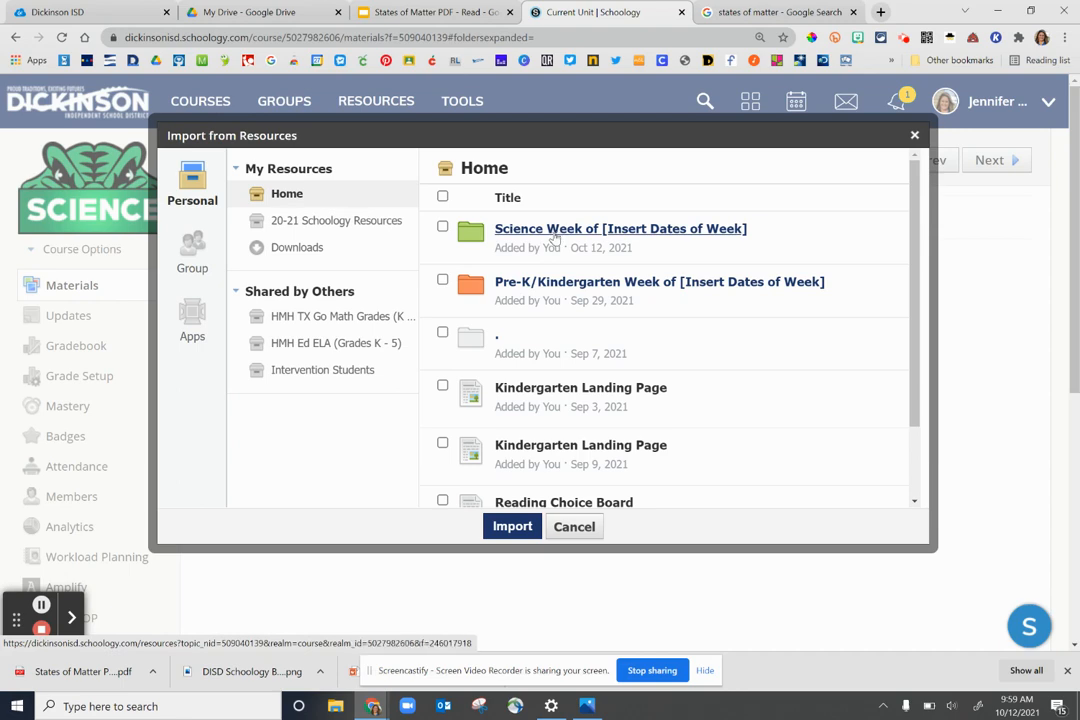
click(203, 260)
scroll(637, 370, down, 5)
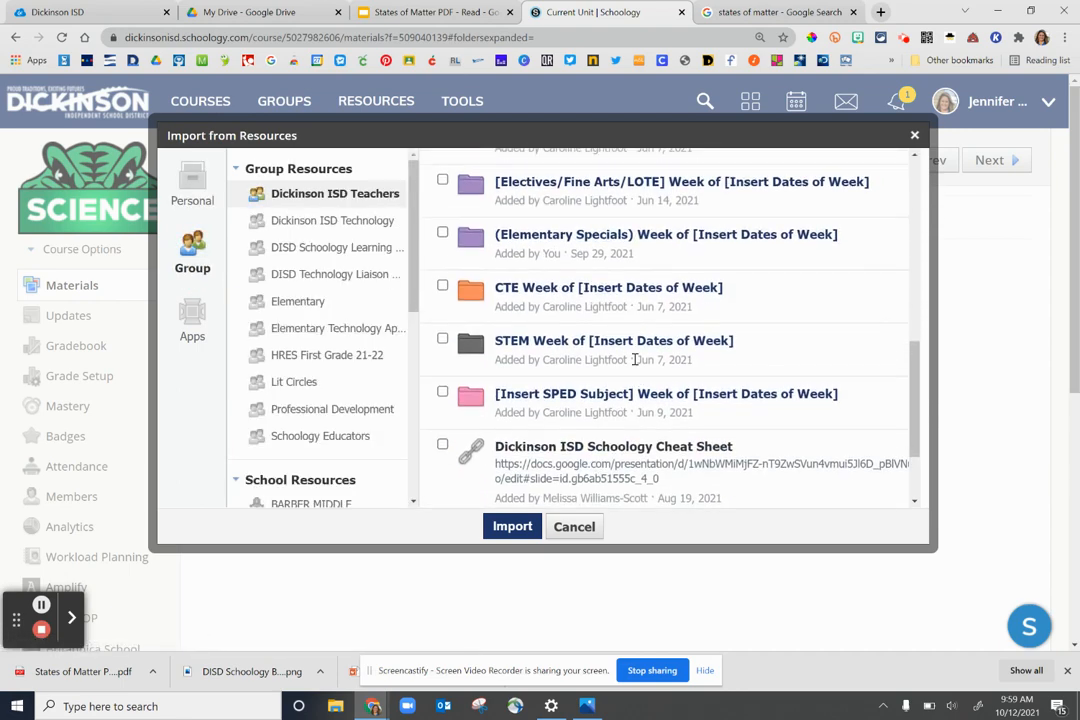
scroll(635, 368, up, 4)
scroll(633, 363, up, 3)
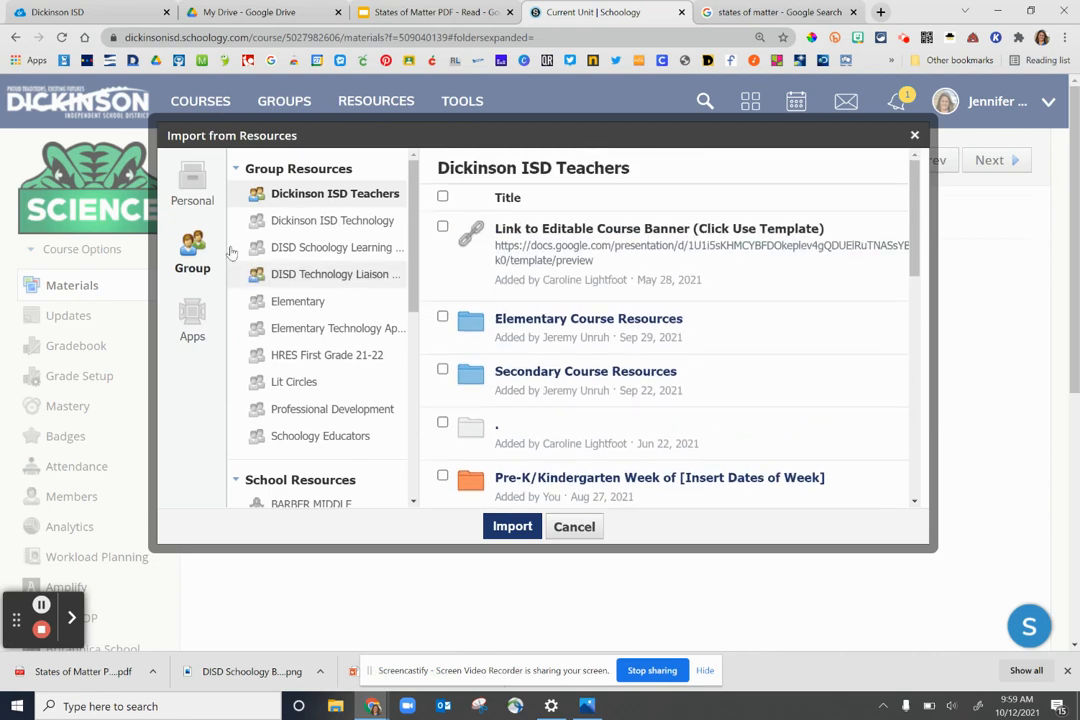
Import the "Science Week of [Insert Dates of Week]" template folder from the personal resources home
click(178, 182)
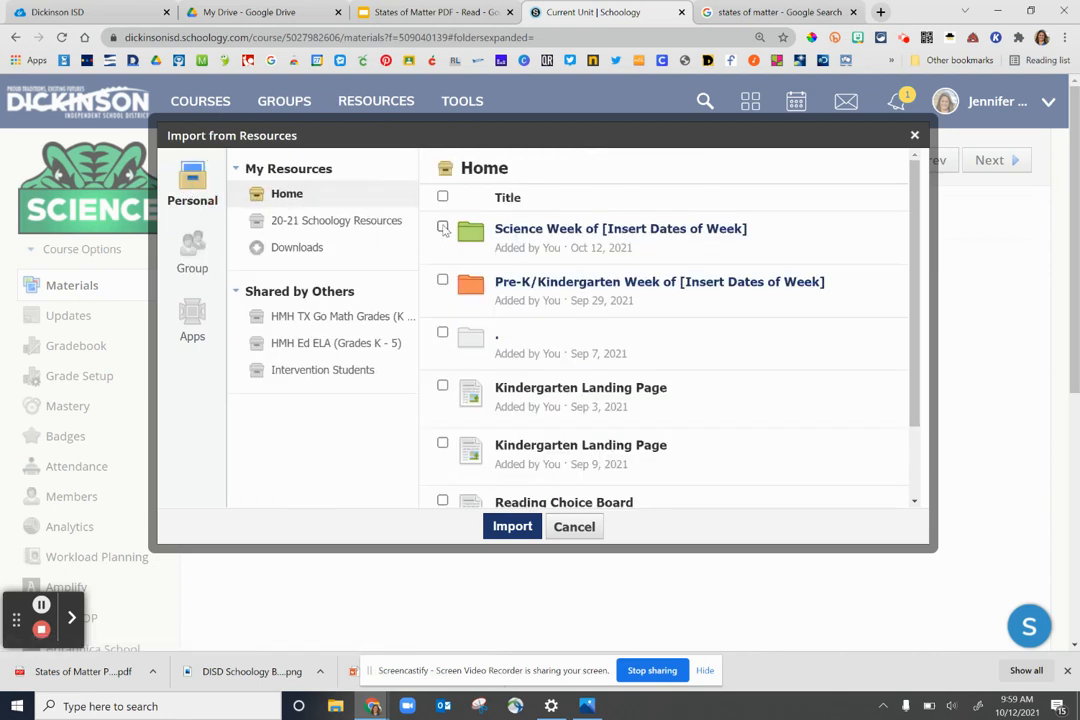
click(443, 228)
click(520, 527)
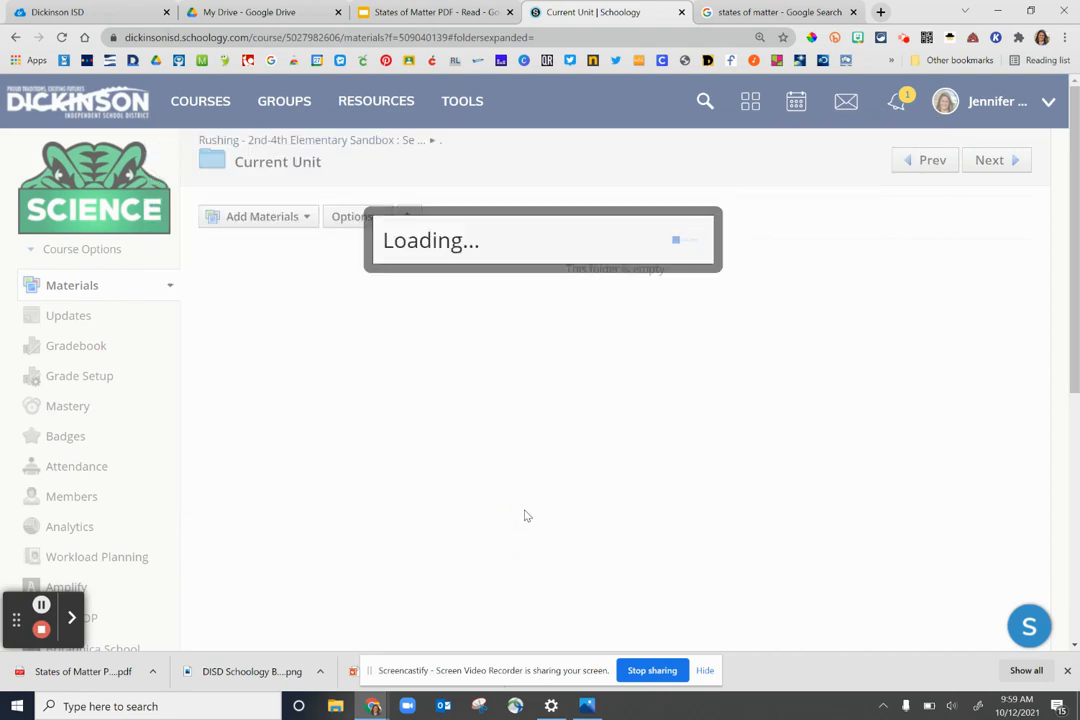
click(513, 458)
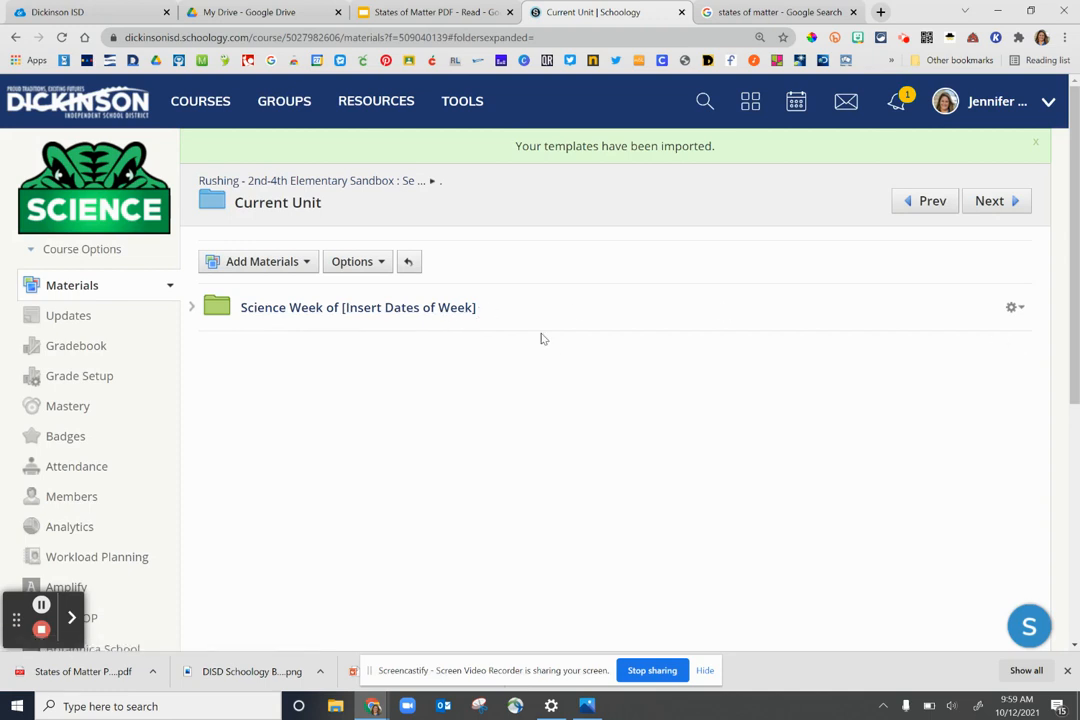
Rename the imported science template folder as "Science Week of 10/11 - 10/15" and save it
click(1013, 309)
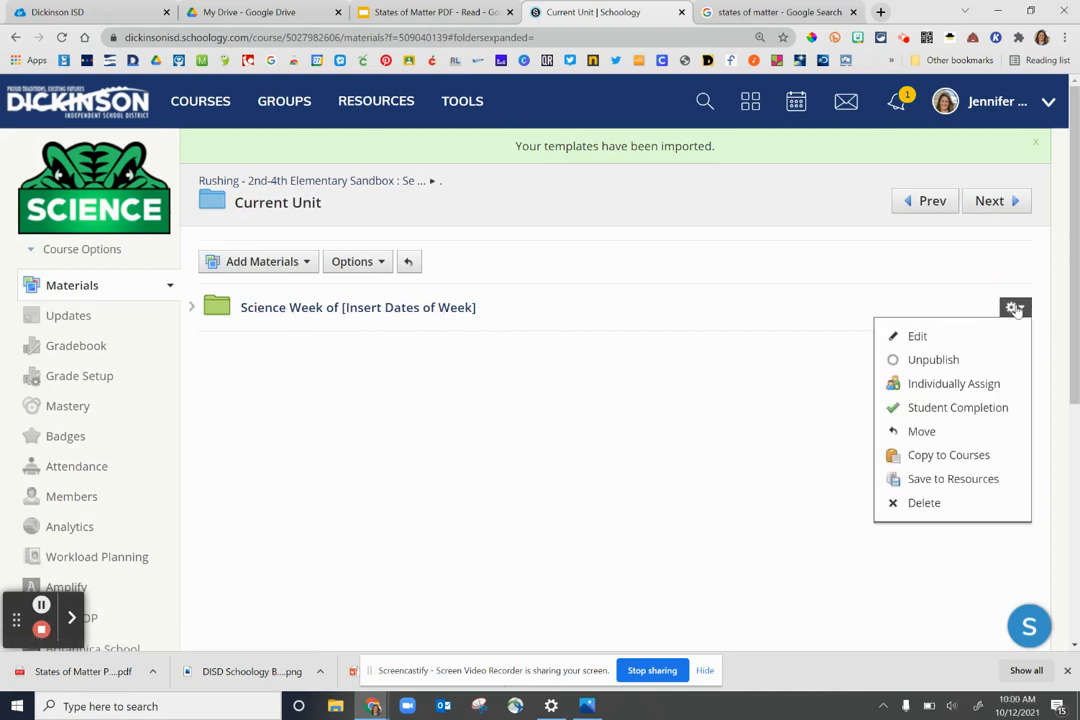
click(925, 336)
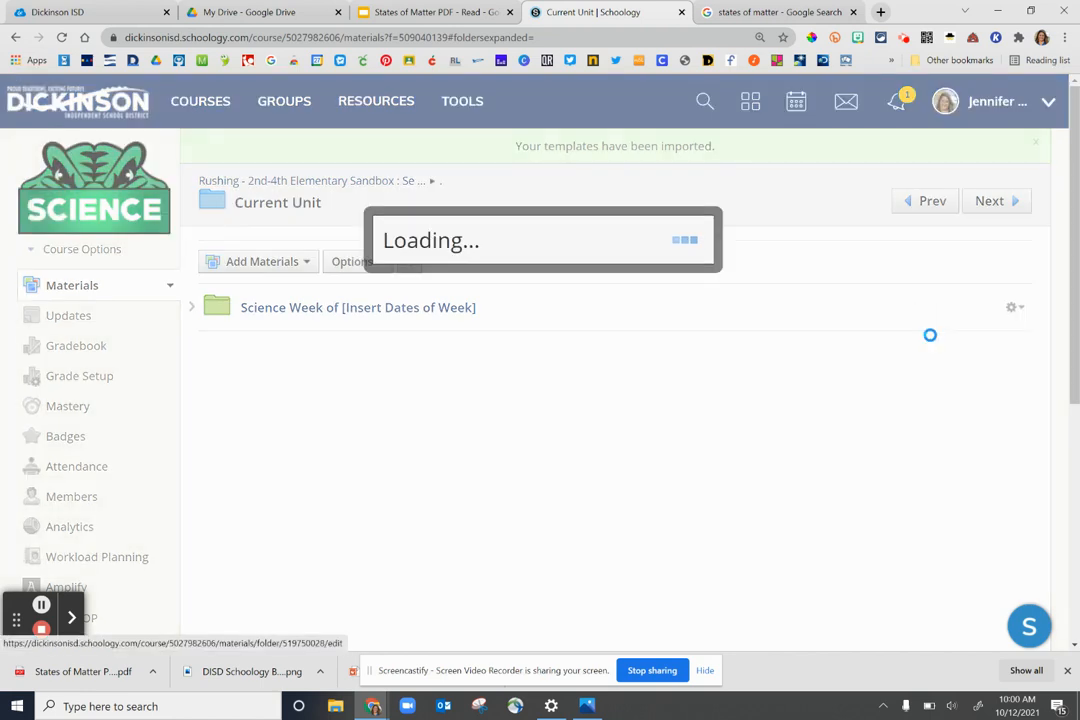
drag(475, 161, 355, 170)
key(BackSpace)
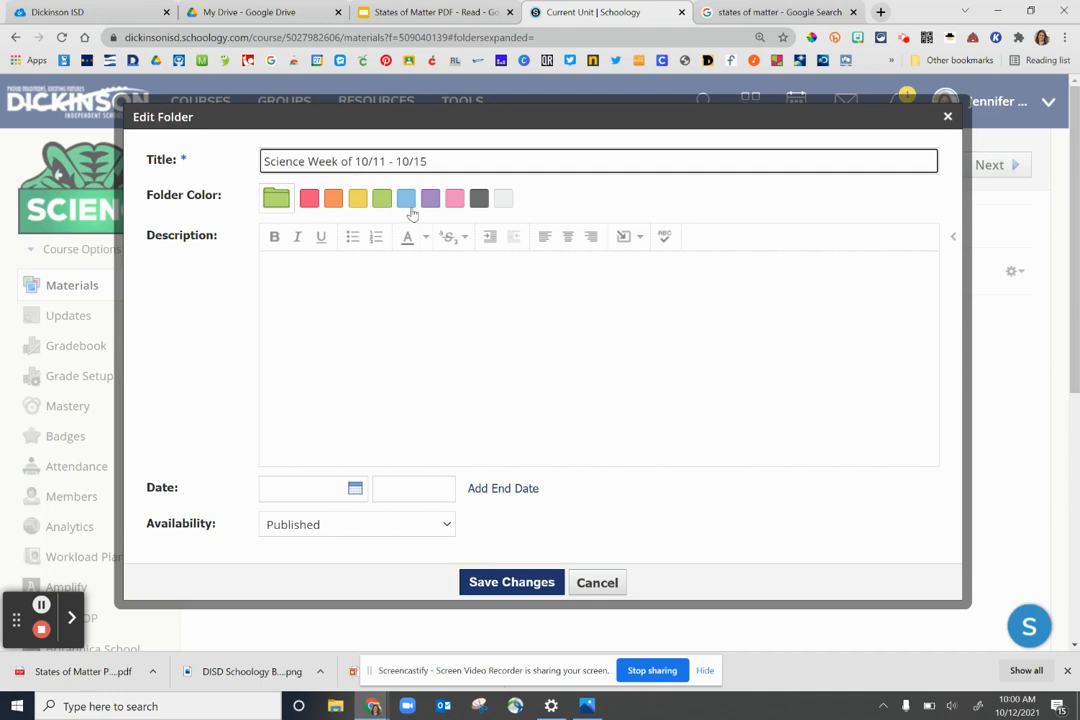
click(512, 582)
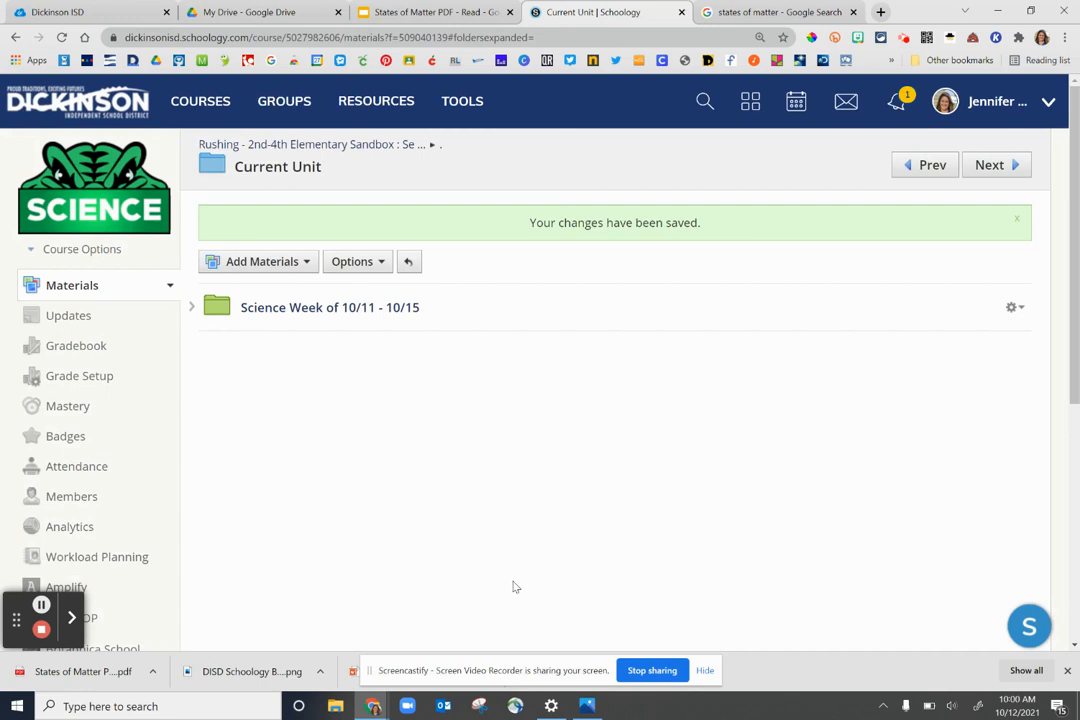
Inside the "Science Week of 10/11 - 10/15" folder, edit the Announcement for the Week page and clear its placeholder message
click(279, 310)
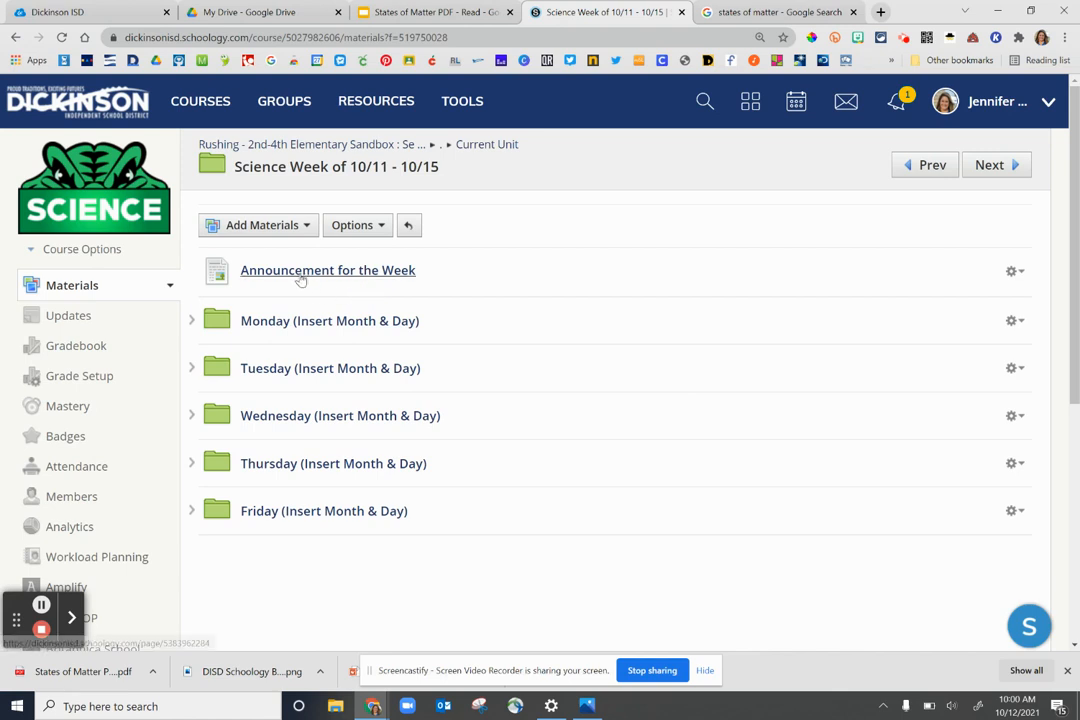
click(1020, 272)
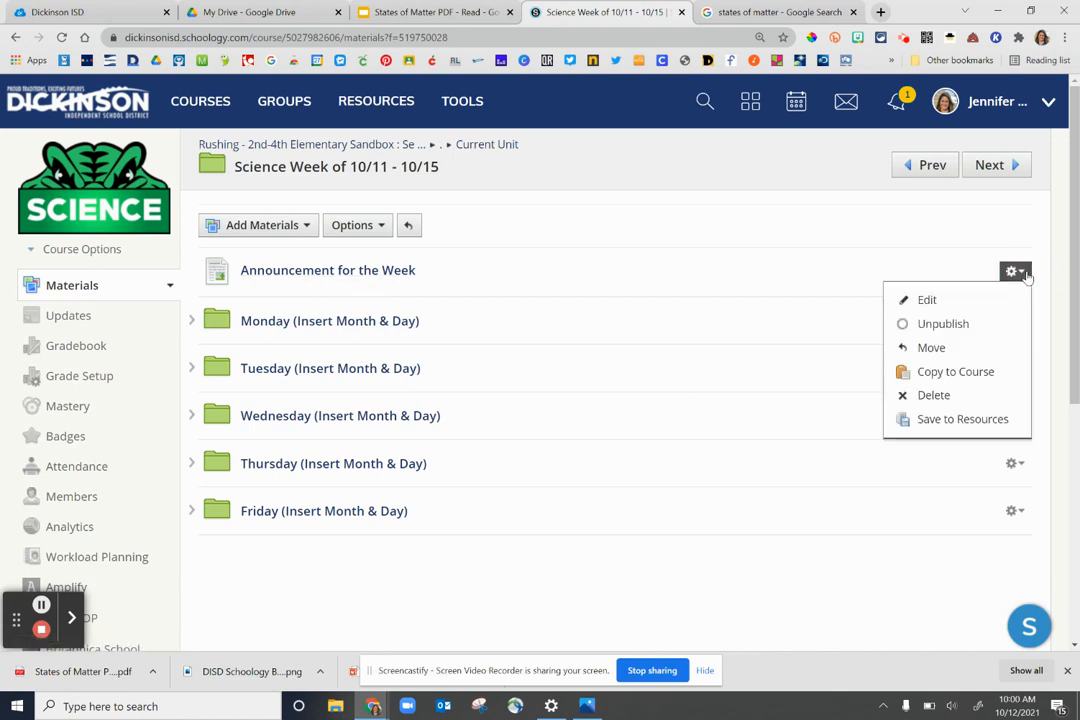
click(963, 301)
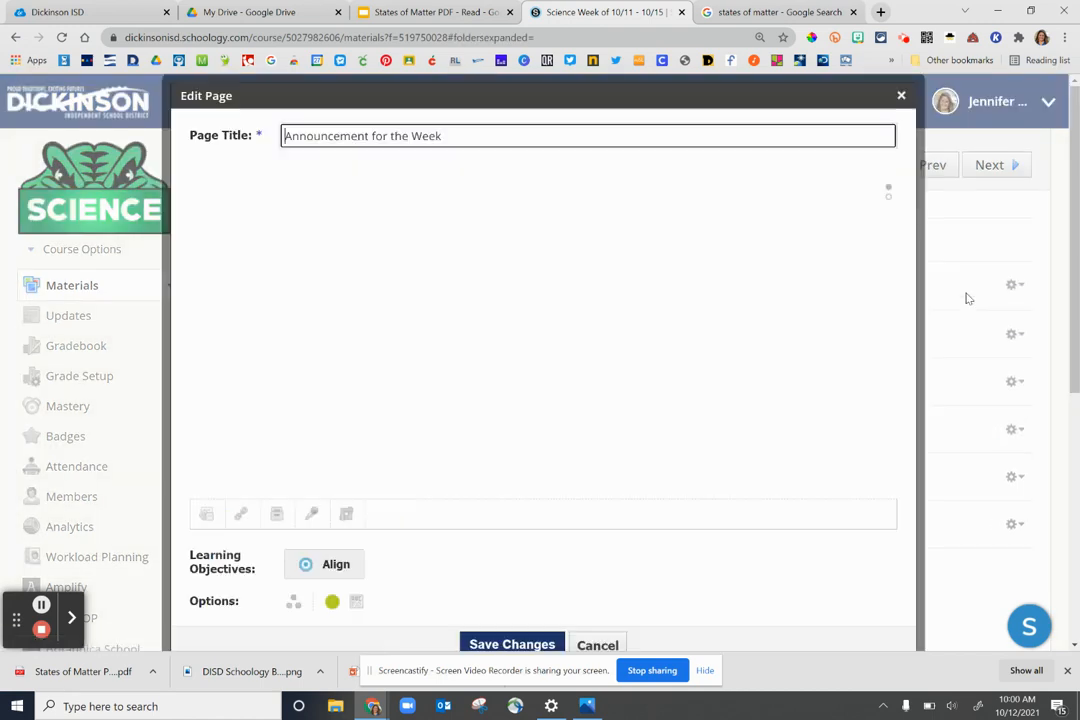
drag(661, 243, 145, 222)
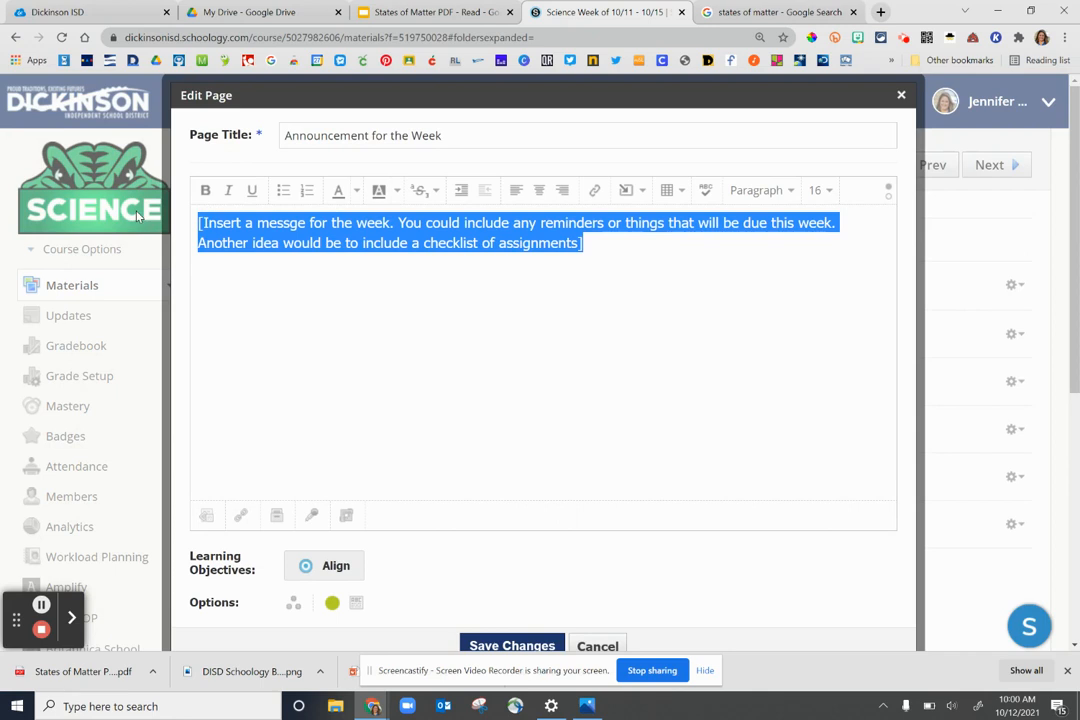
key(BackSpace)
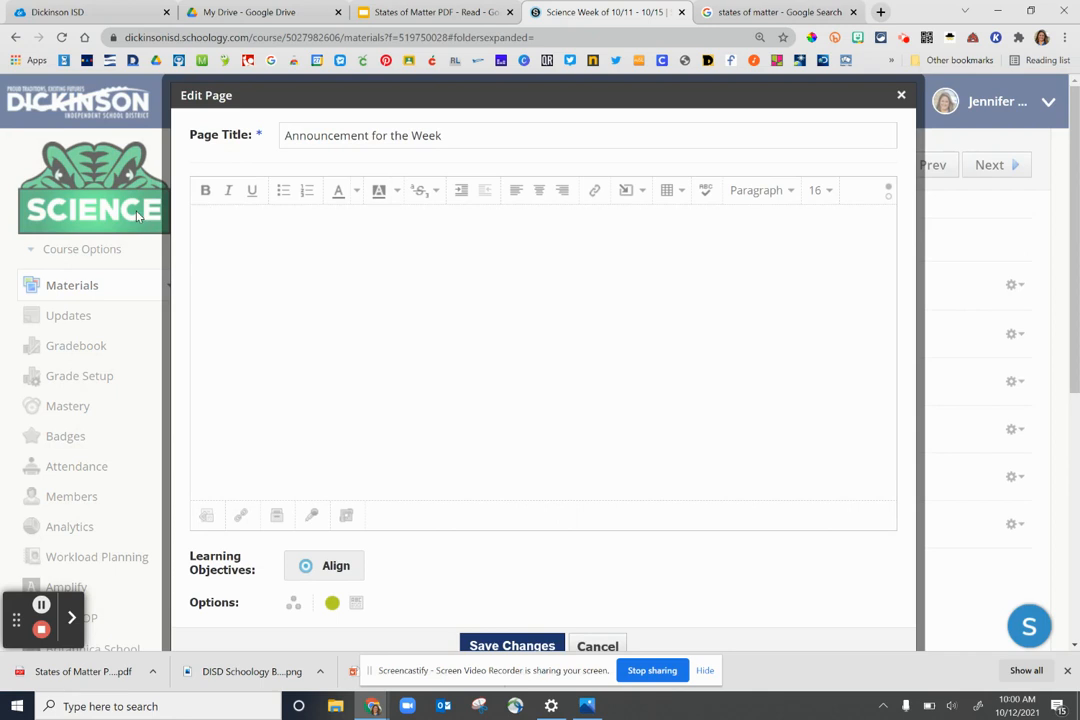
Write "Please remember to bring your Science Safety Agreement back to school." as the page's message
text(Pleawse)
key(BackSpace)
key(BackSpace)
text(se remeb)
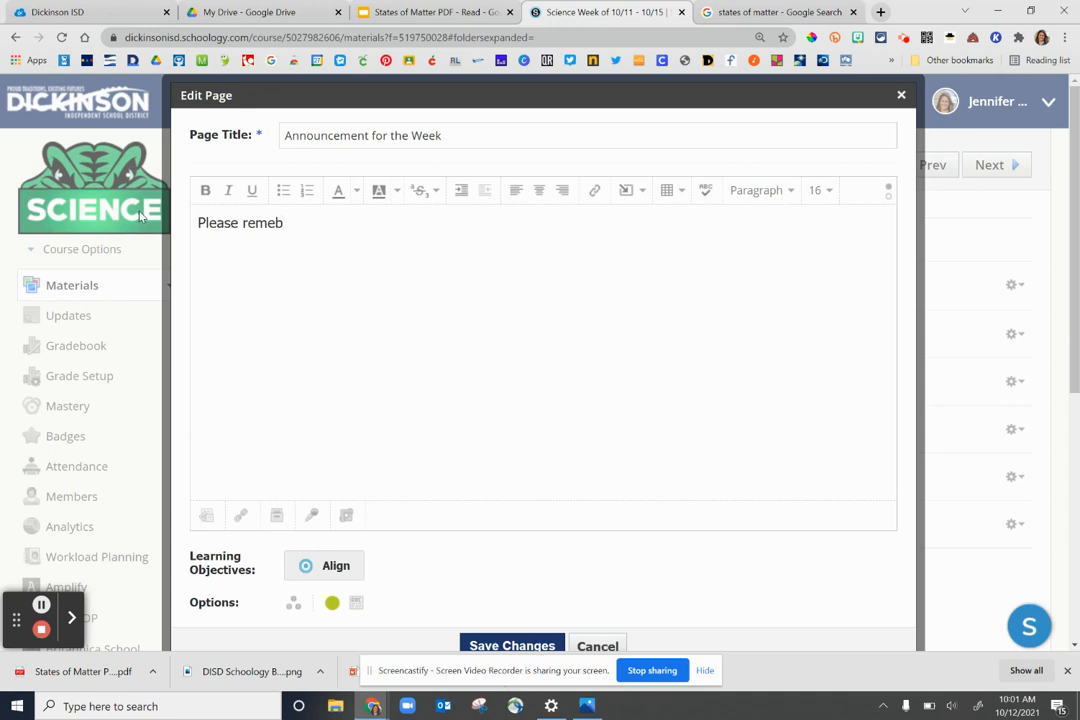
key(BackSpace)
text(mber to bring your S)
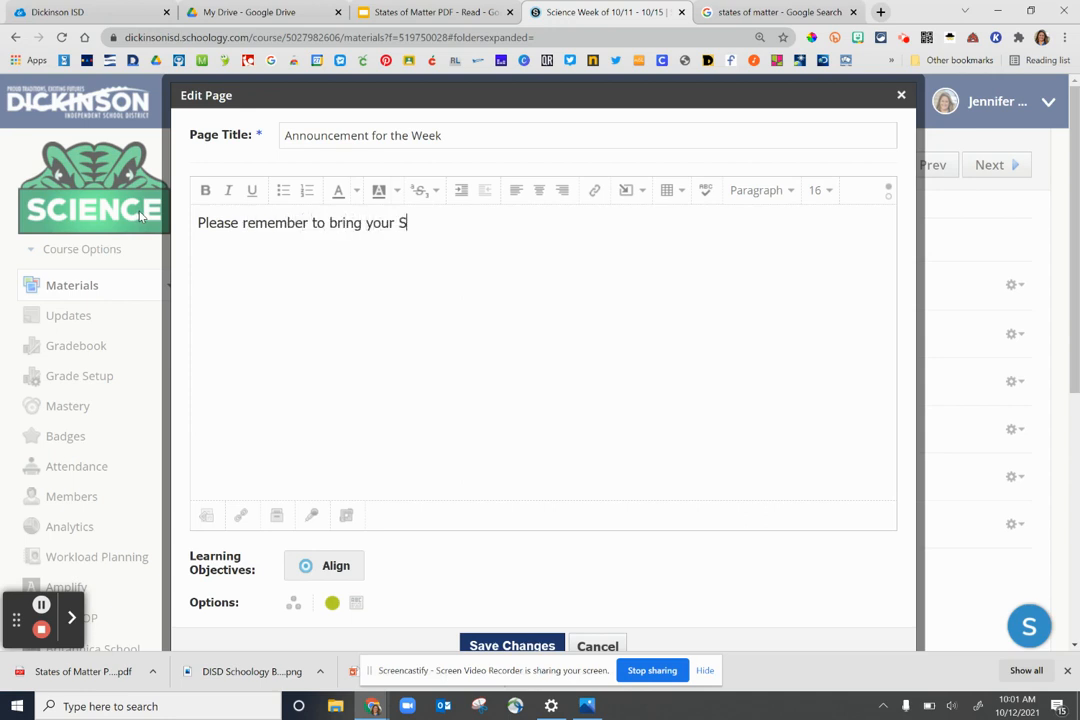
text(cience Safety A)
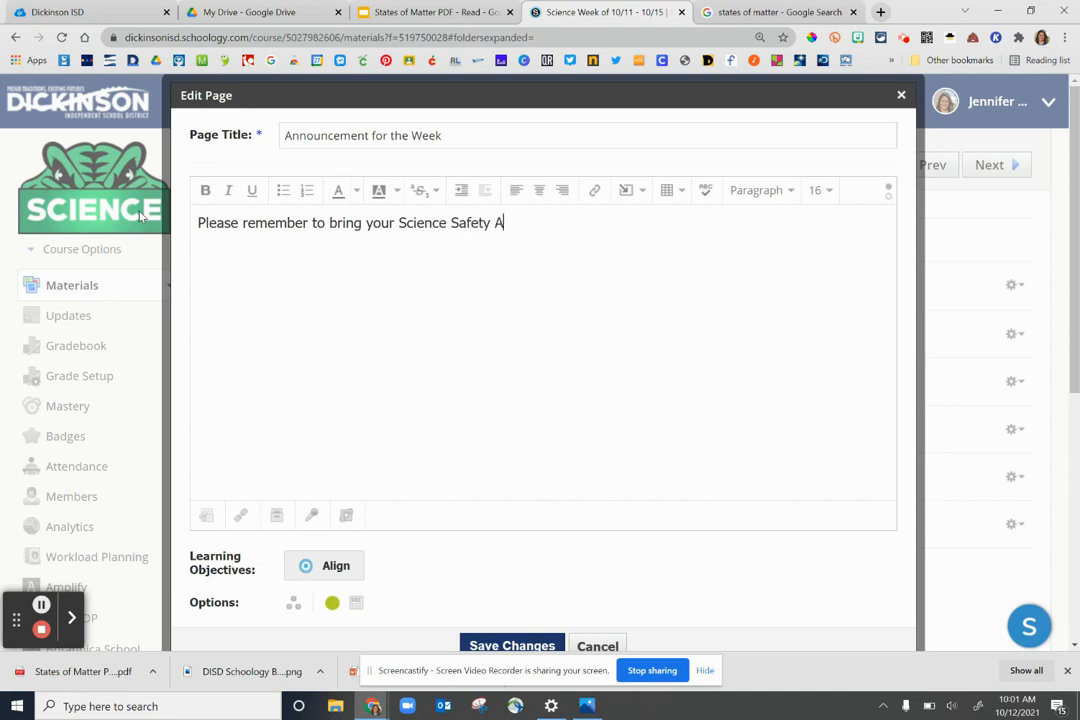
text(greement ba)
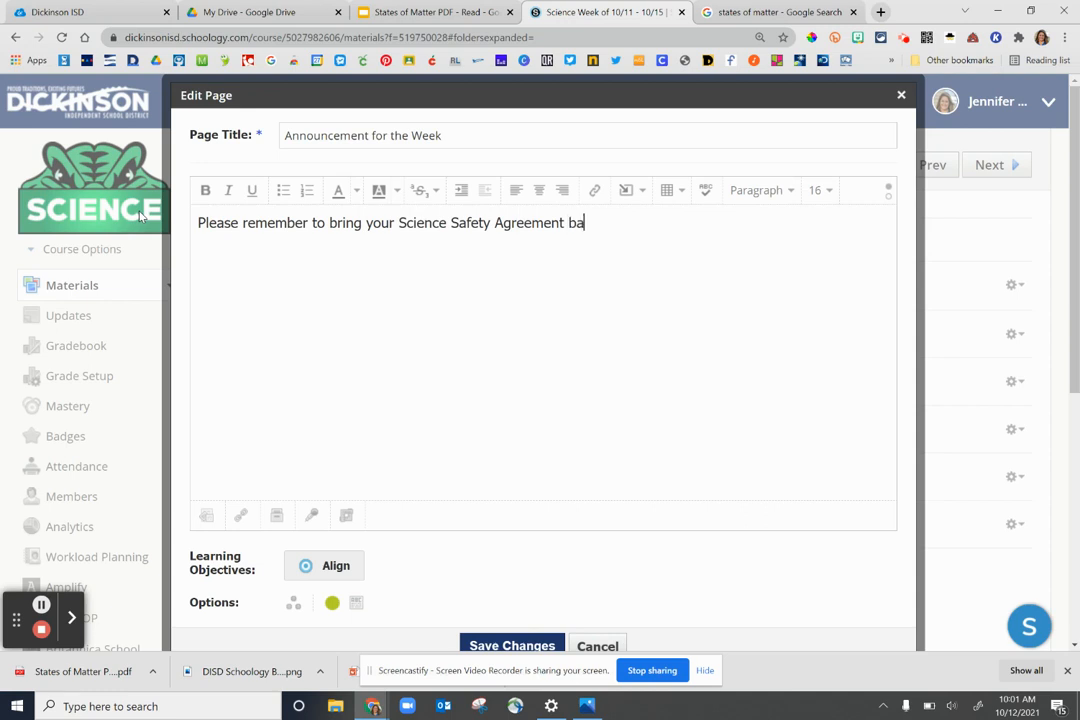
text(ck to school.)
Format the whole announcement message in yellow-orange text at font size 24
drag(687, 231, 165, 255)
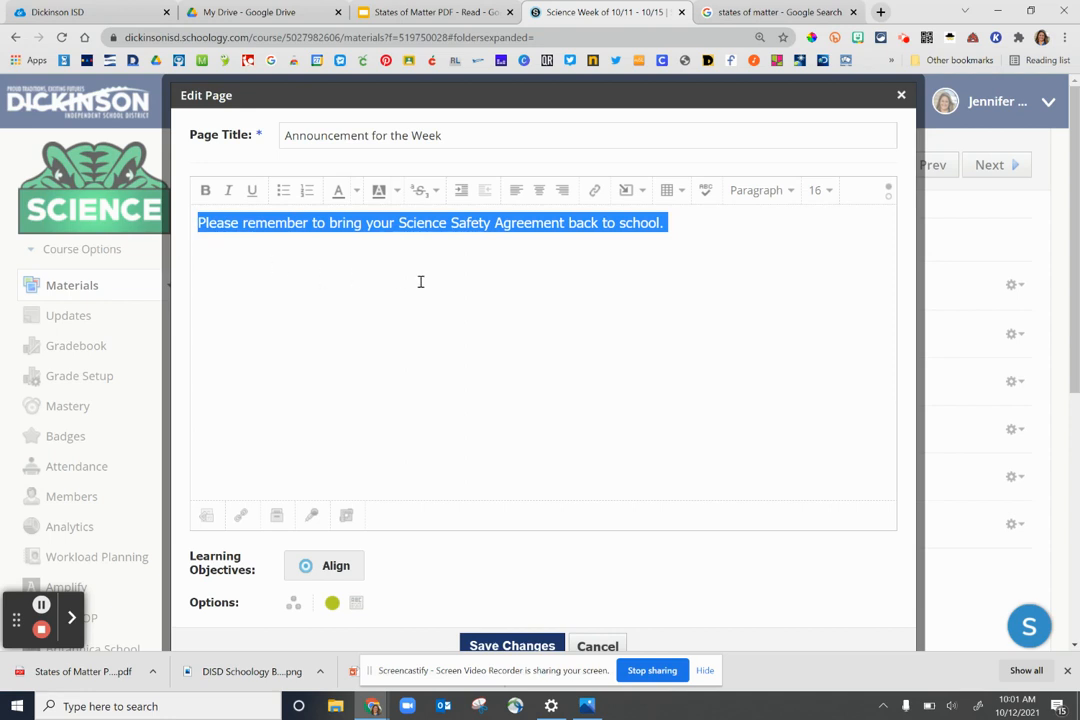
click(354, 191)
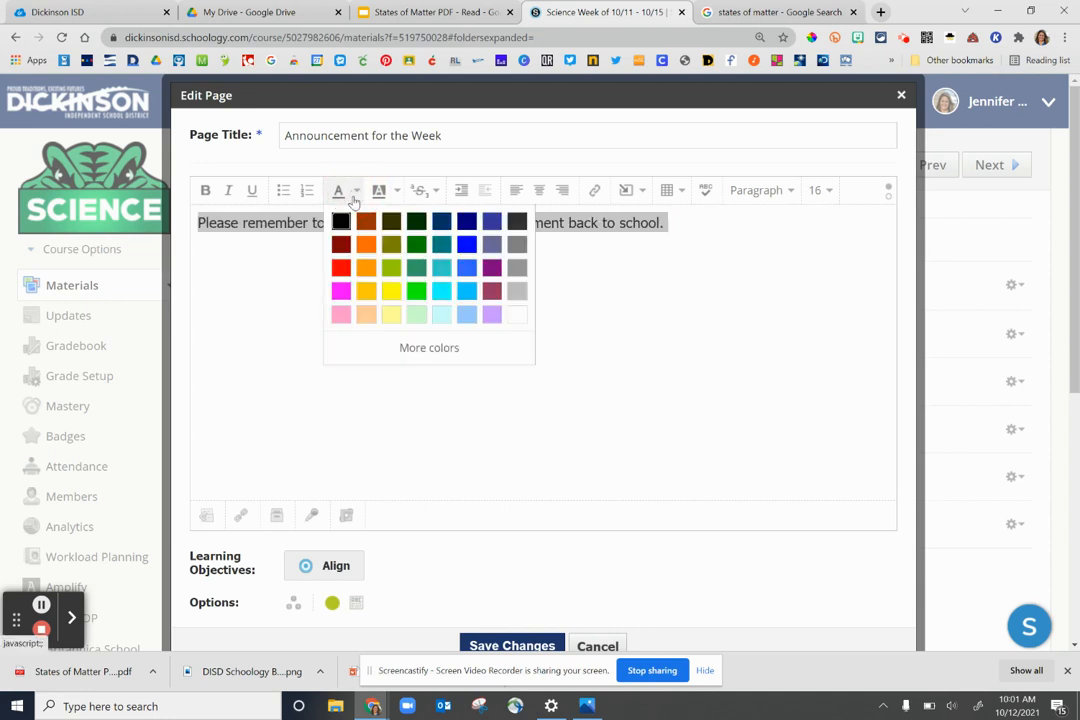
click(366, 290)
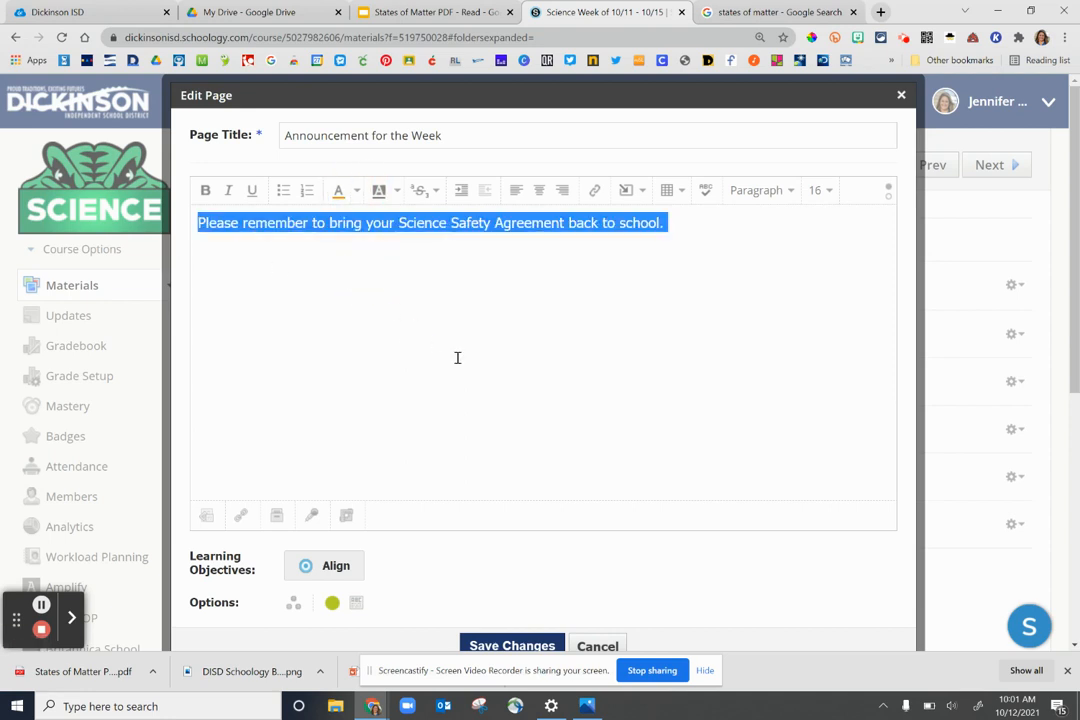
click(818, 191)
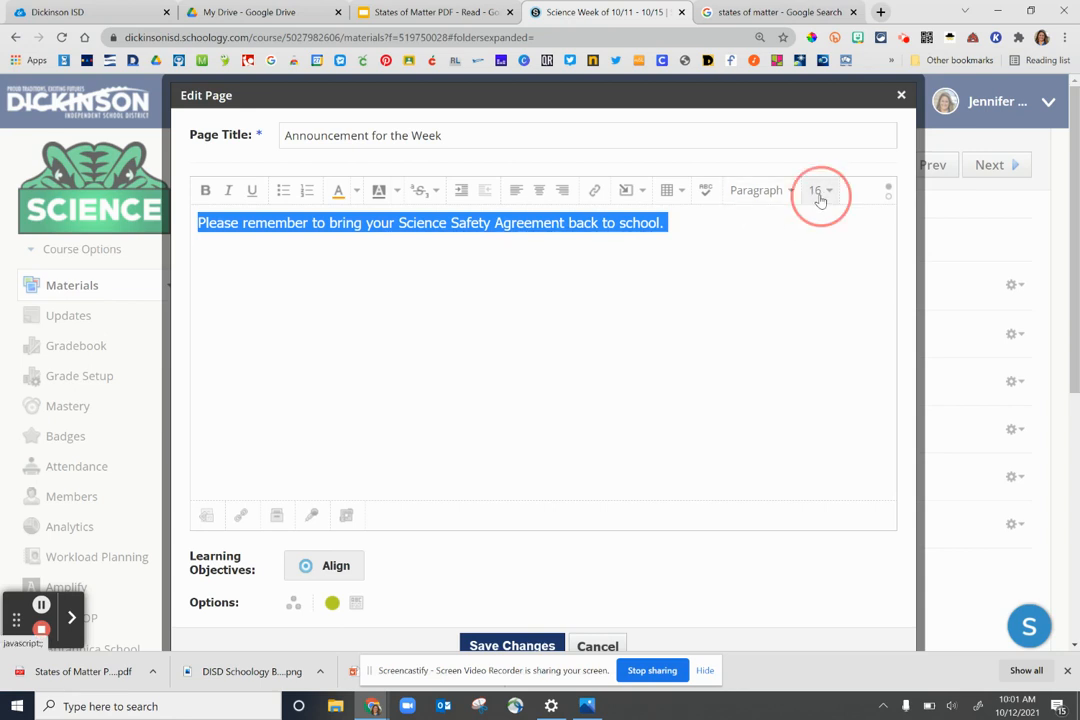
click(822, 387)
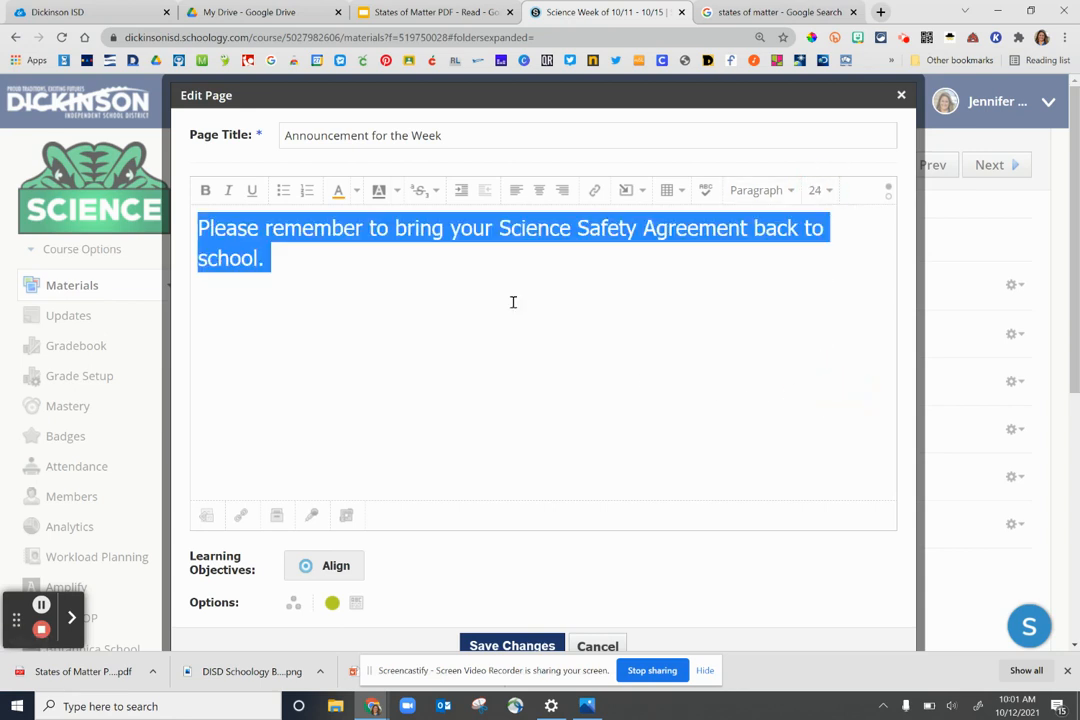
Set the announcement page to display its content inline in the folder and save the changes
click(465, 557)
scroll(465, 557, down, 3)
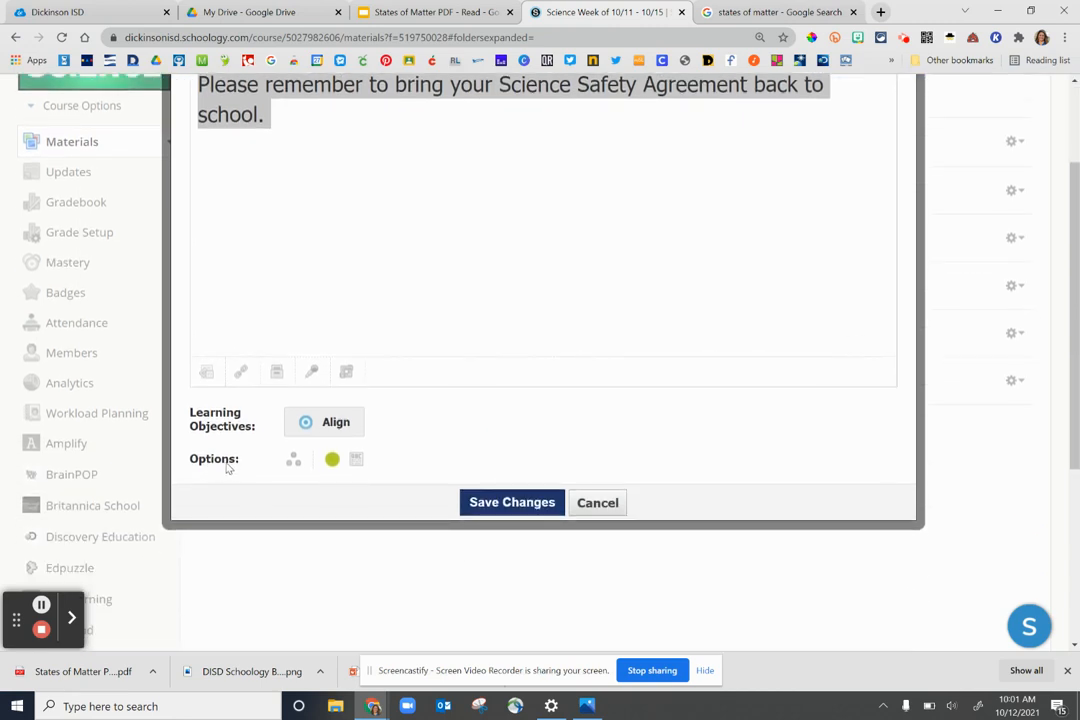
click(358, 461)
click(512, 503)
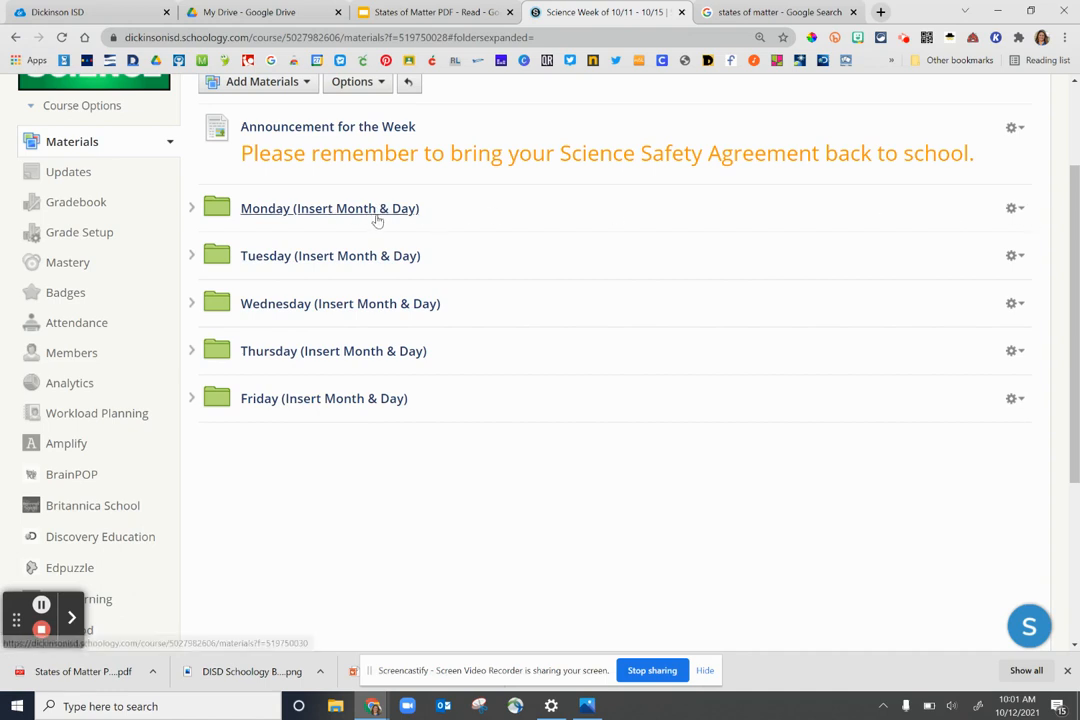
Rename the Monday folder as "Monday 10/11/21" in place of its date placeholder and save the changes
click(1020, 210)
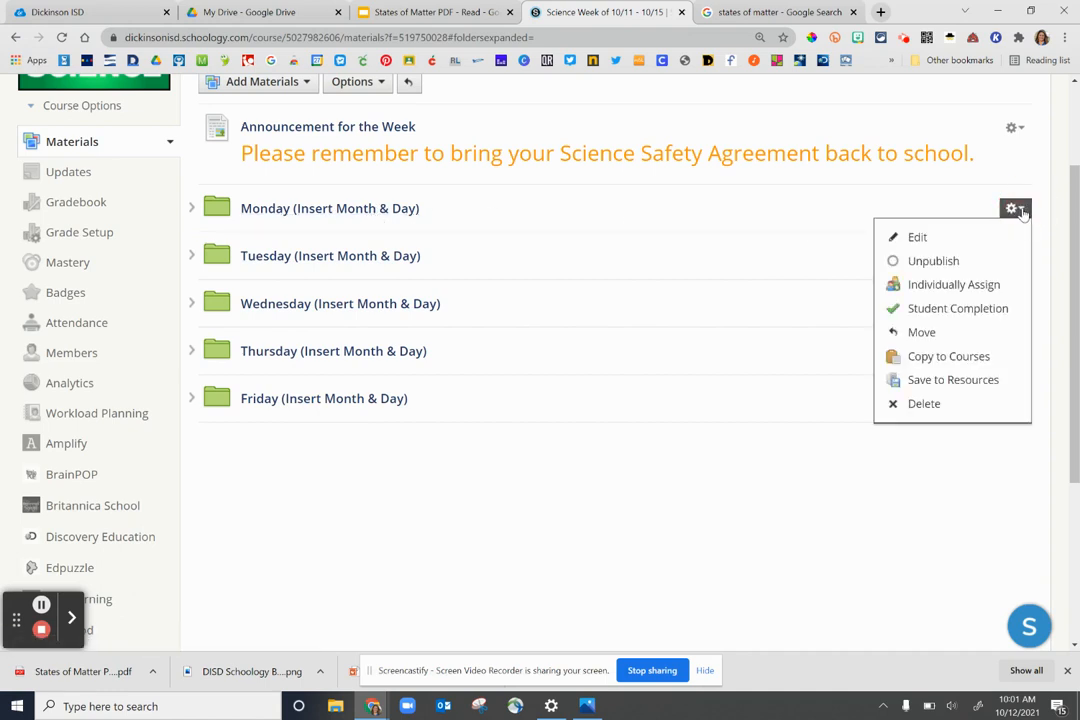
click(938, 245)
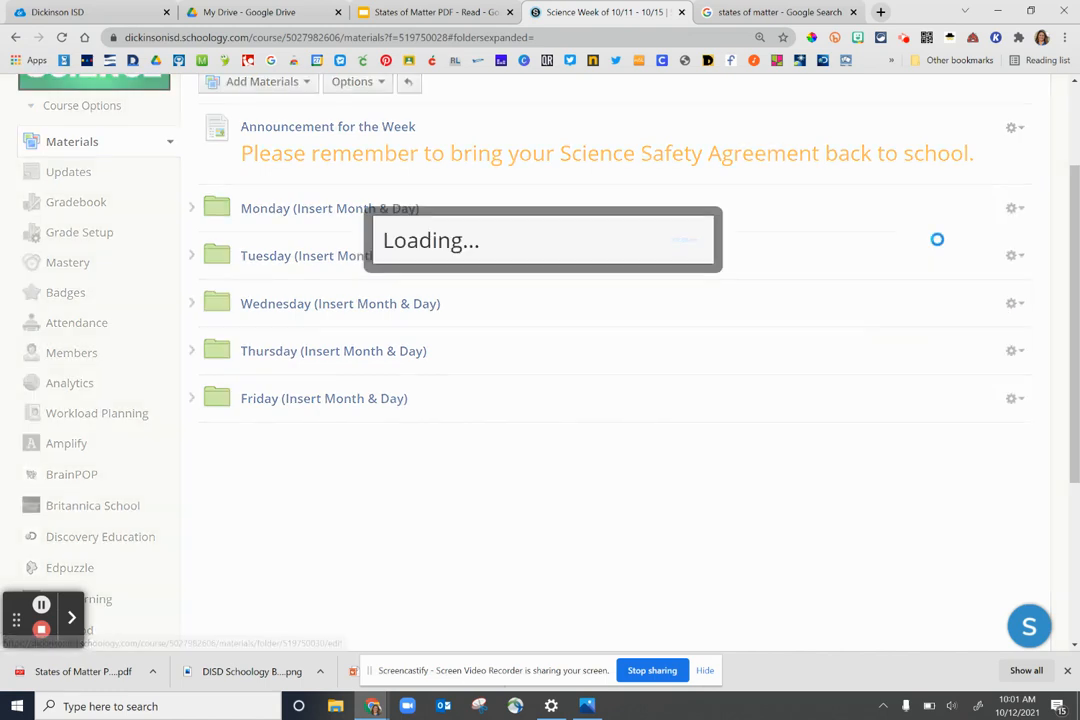
drag(454, 161, 313, 168)
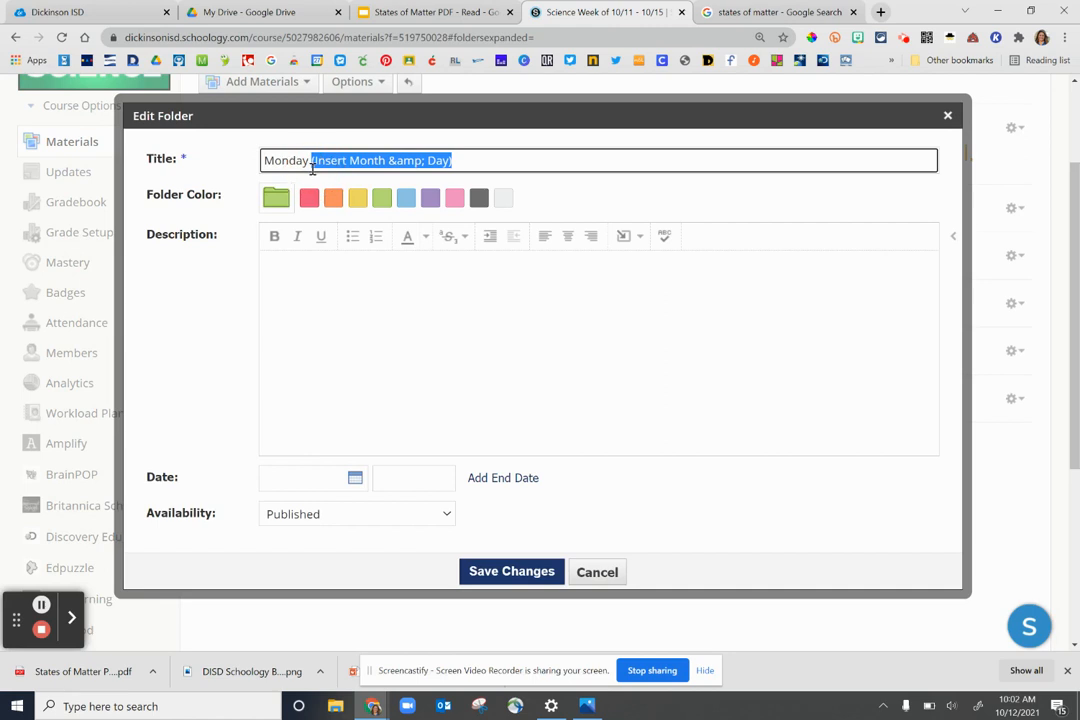
key(BackSpace)
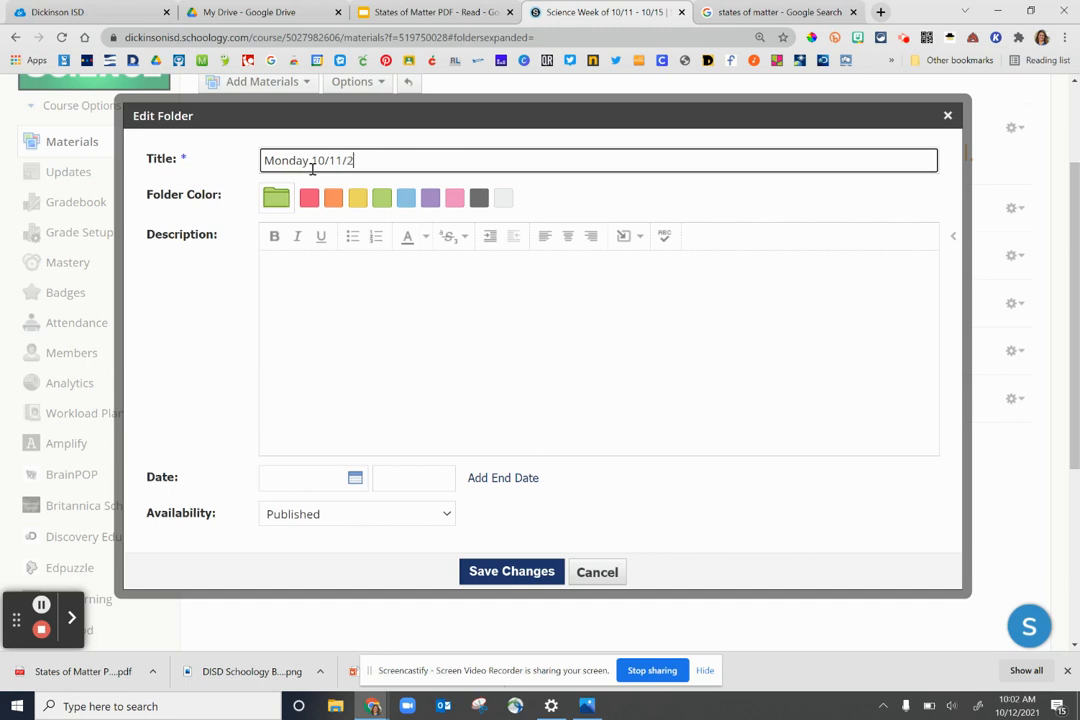
click(504, 571)
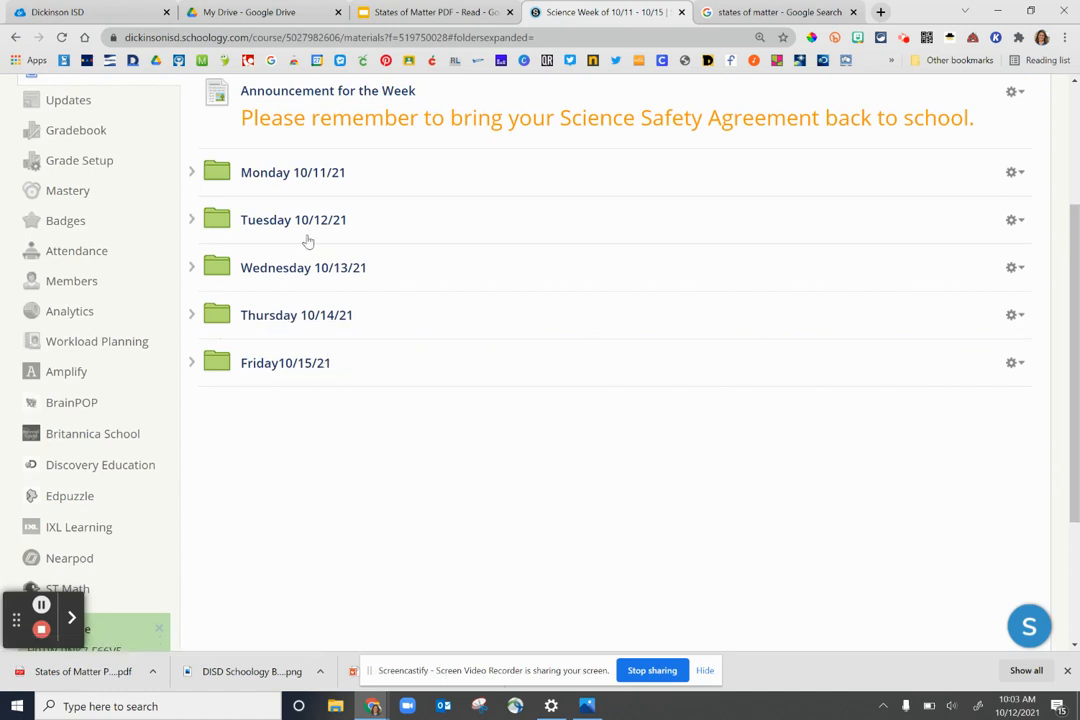
Enter the Monday 10/11/21 folder, open the "Monday's Science Work" page for editing and review its activity table
scroll(270, 168, down, 1)
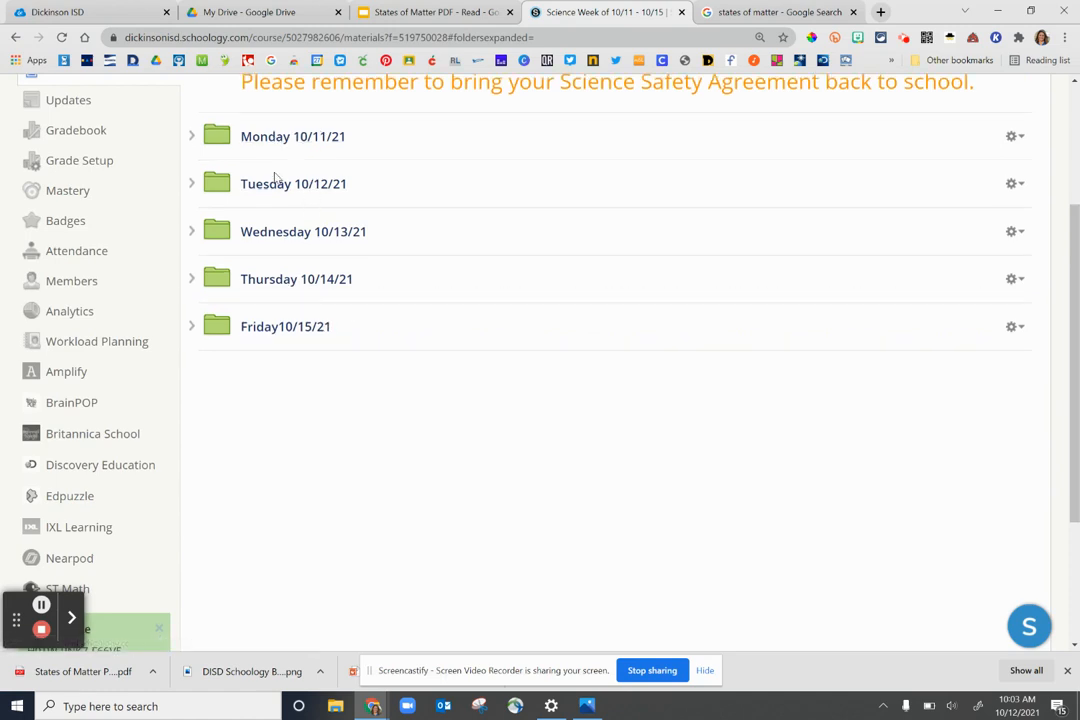
click(272, 139)
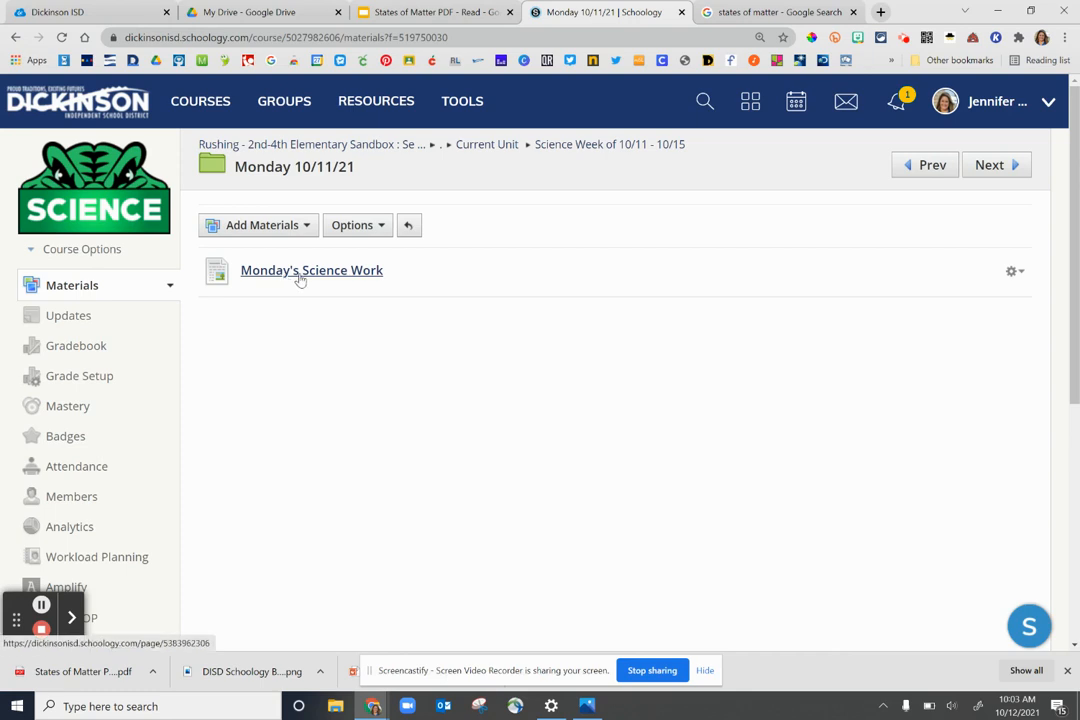
click(1015, 271)
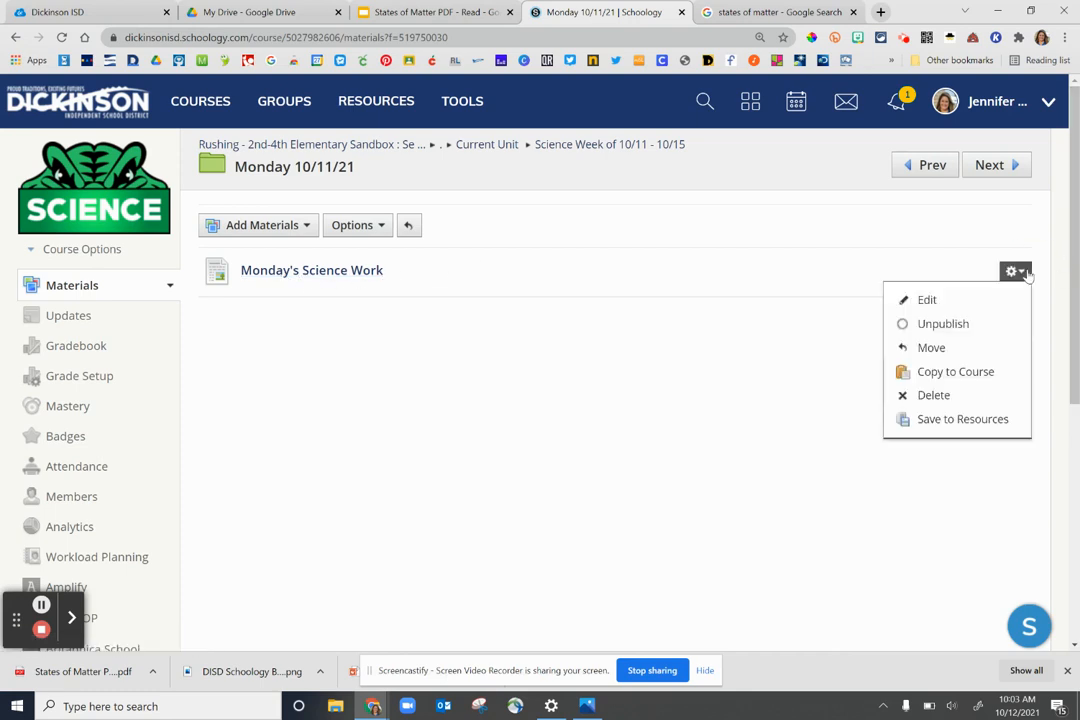
click(964, 302)
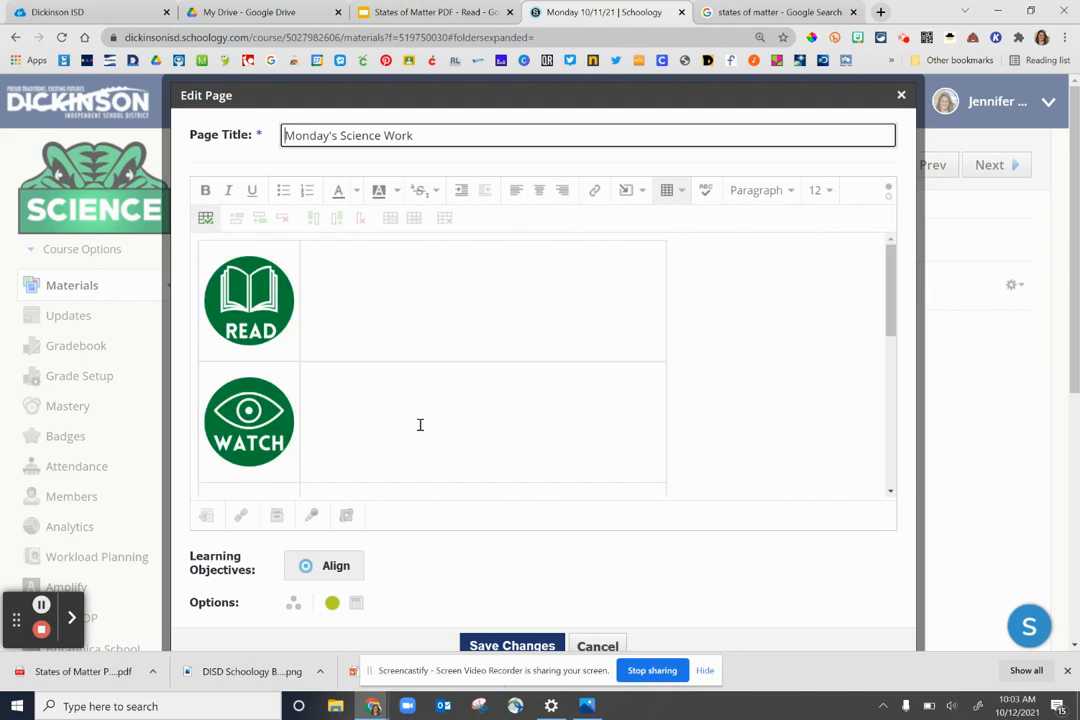
scroll(360, 300, down, 8)
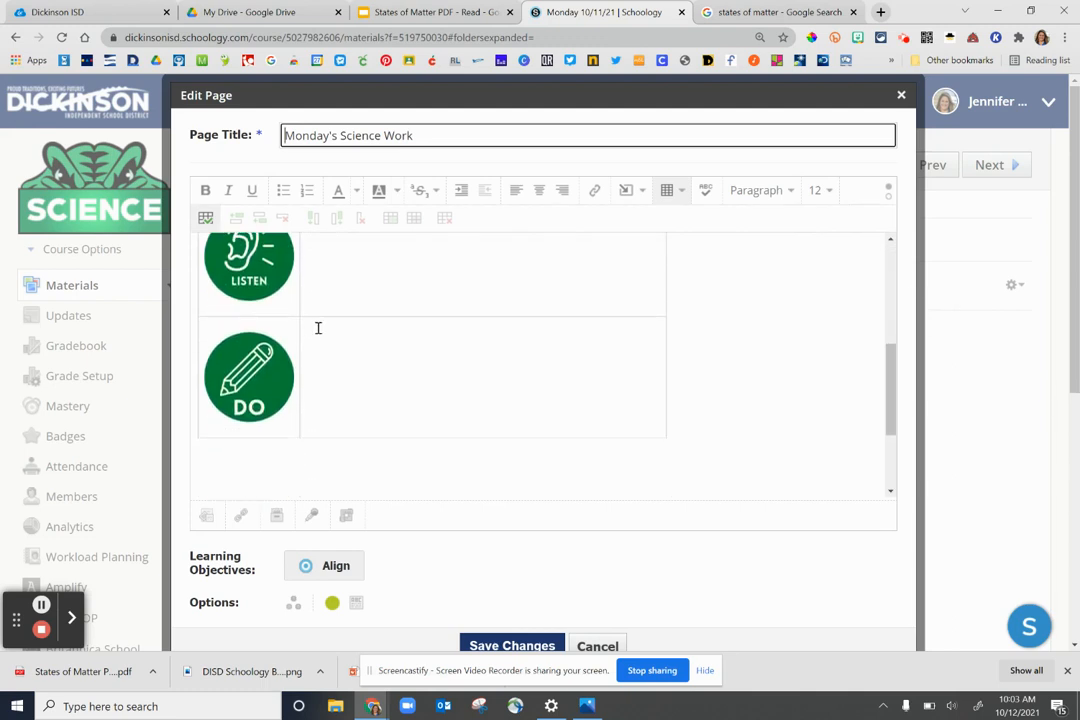
scroll(380, 363, up, 7)
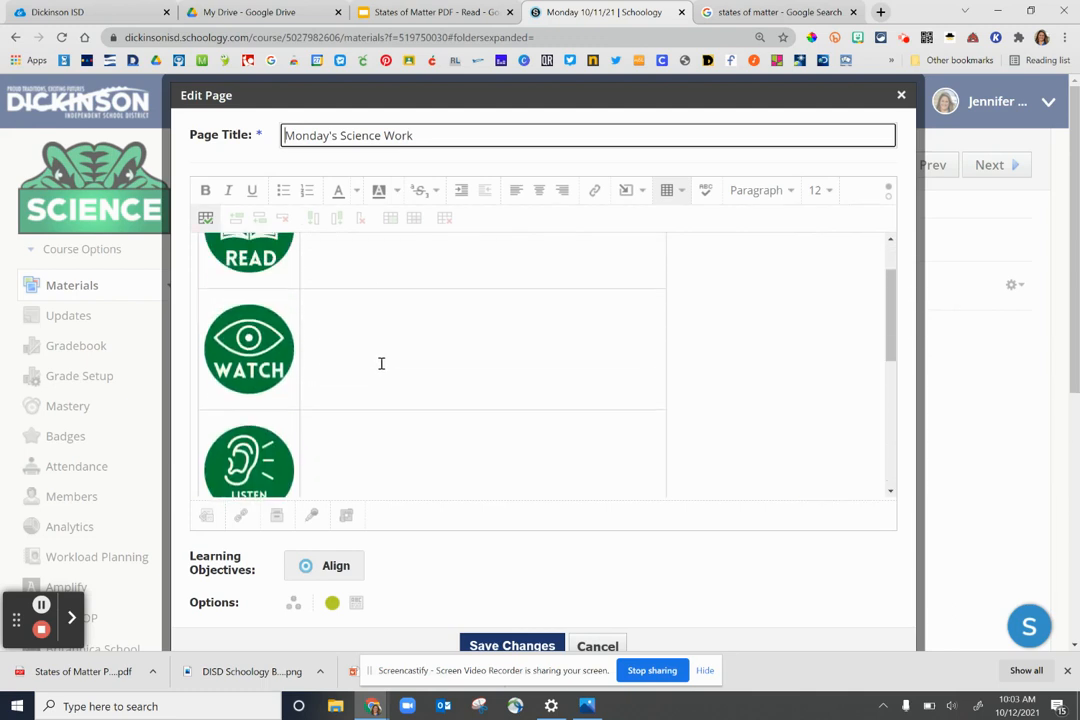
Embed the "States of Matter - Read" slides from Google Drive in the empty cell beside the READ icon
click(345, 282)
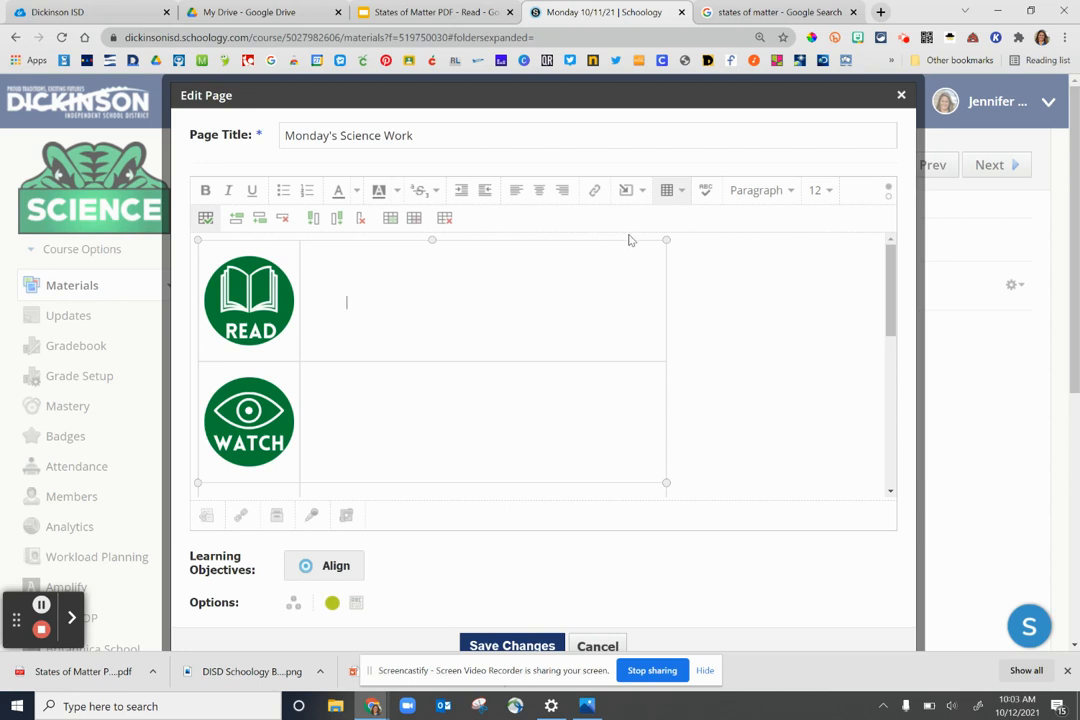
click(642, 193)
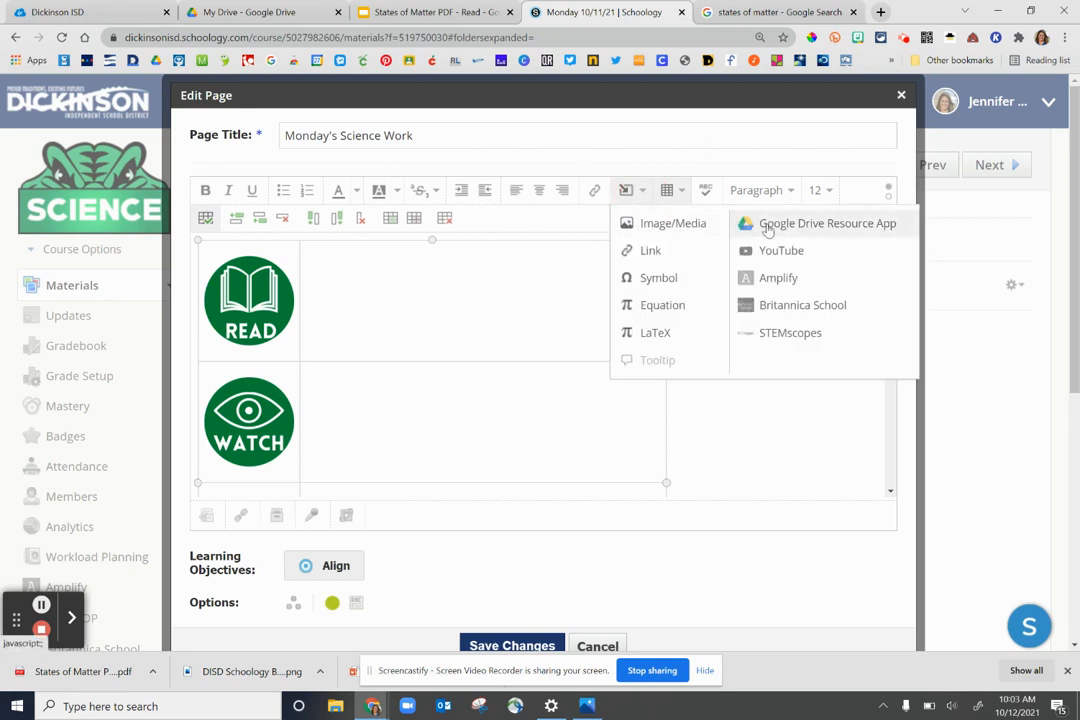
click(875, 224)
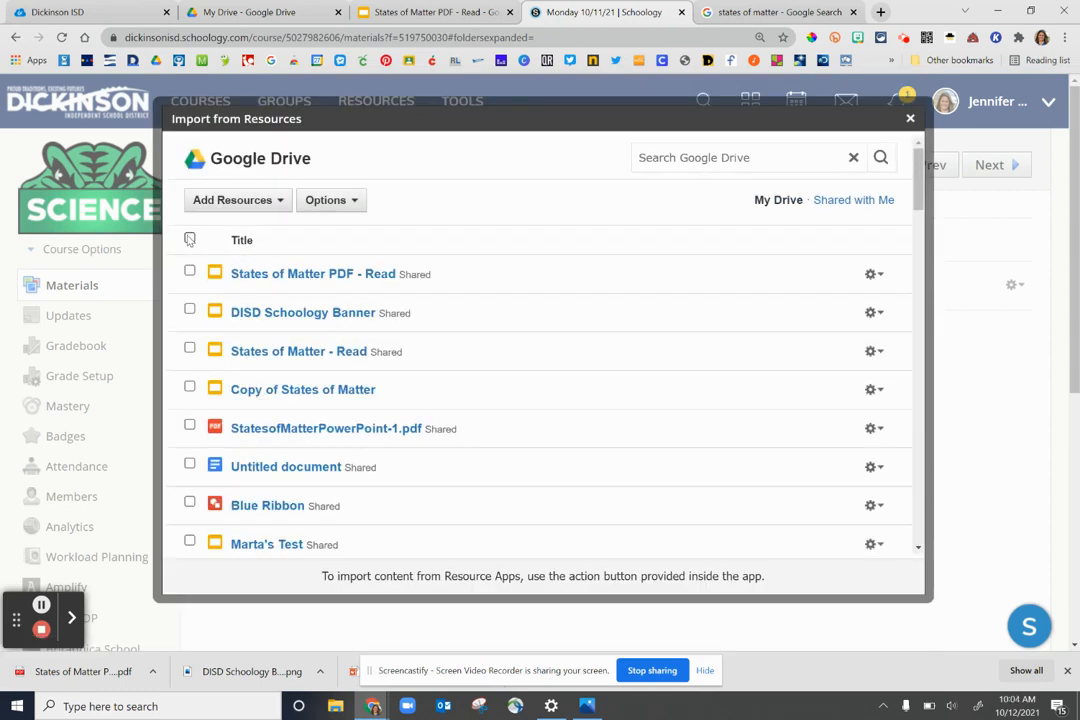
click(189, 349)
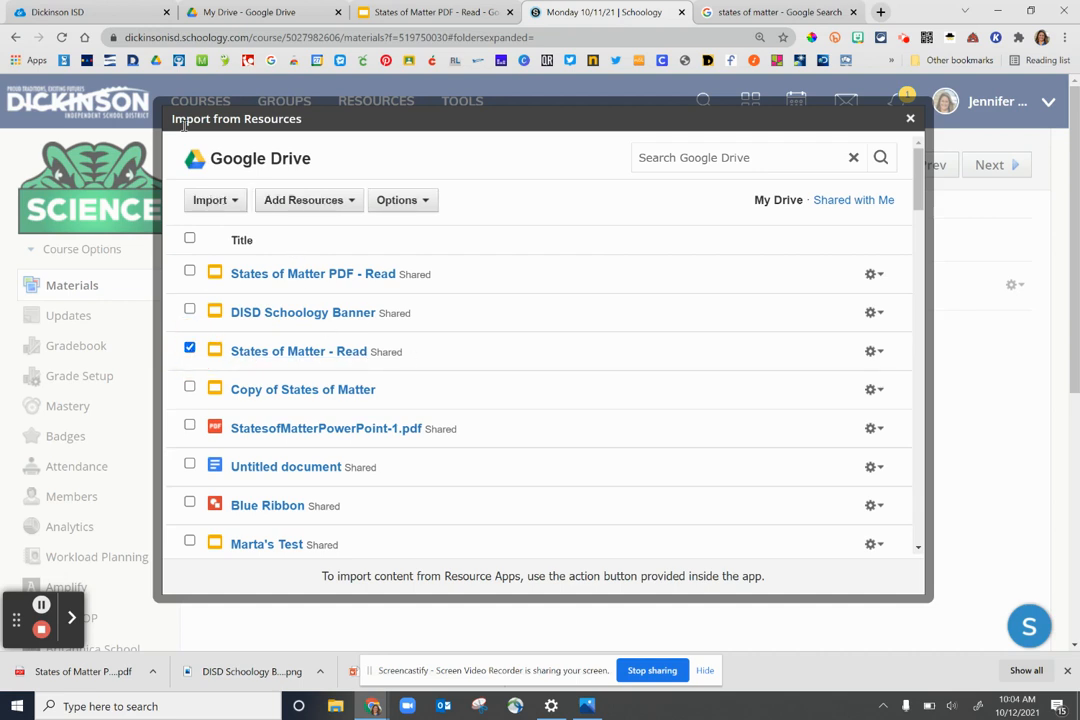
click(212, 201)
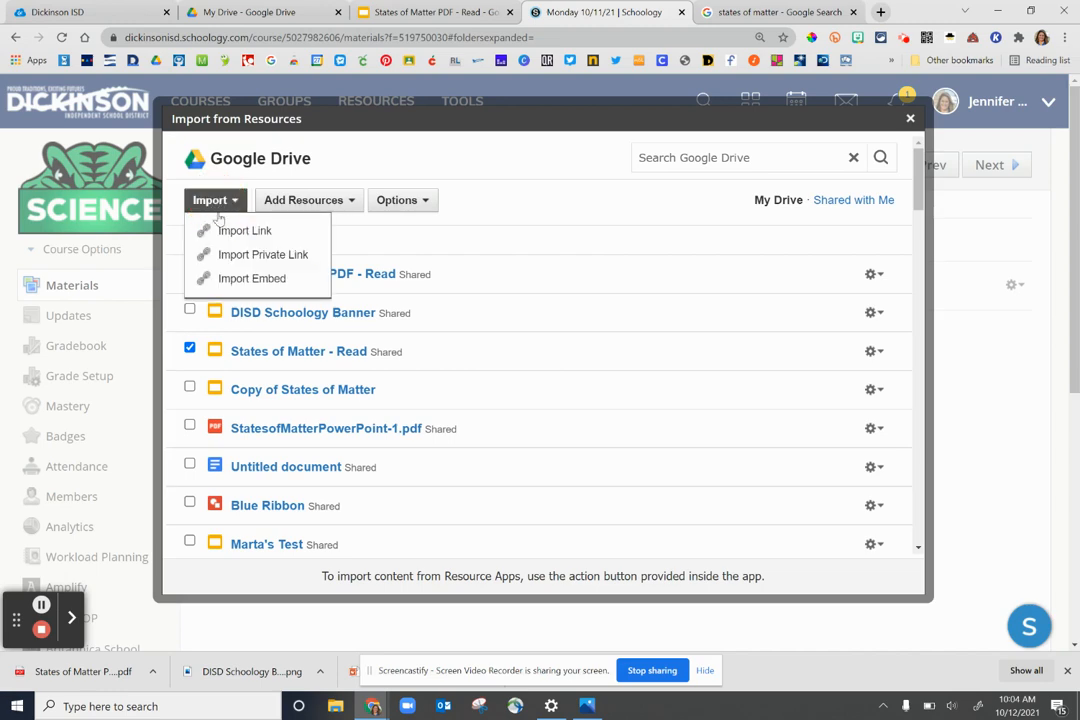
click(244, 280)
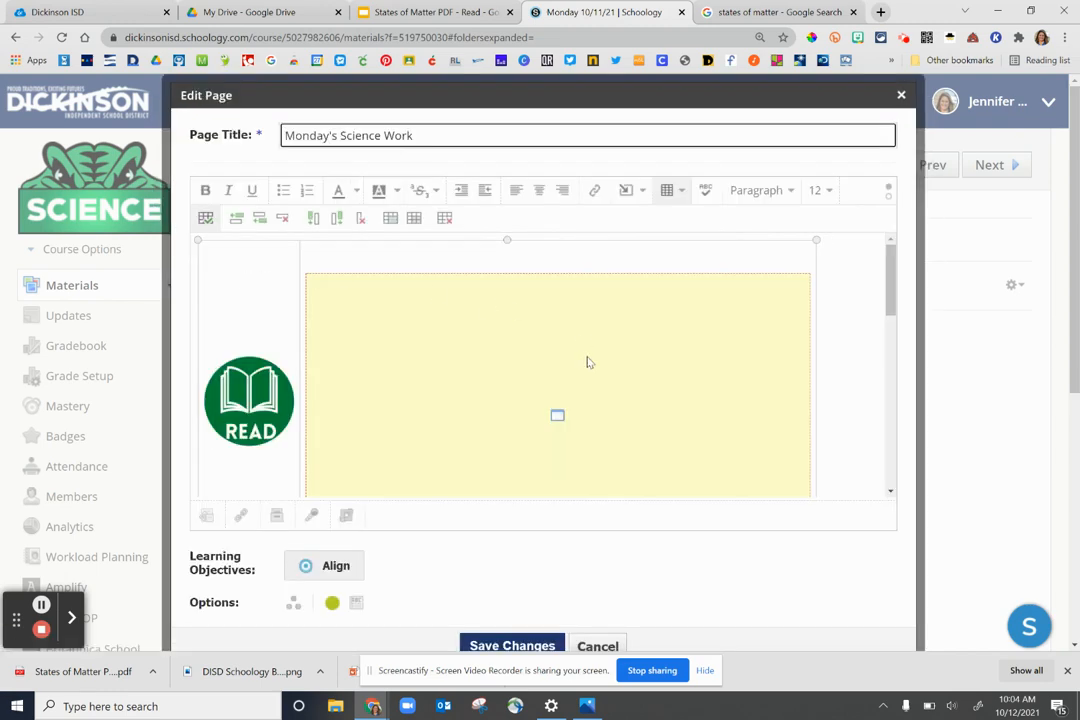
Enlarge the embedded slides frame in the READ row and place the cursor above the frame
scroll(620, 355, down, 3)
click(697, 330)
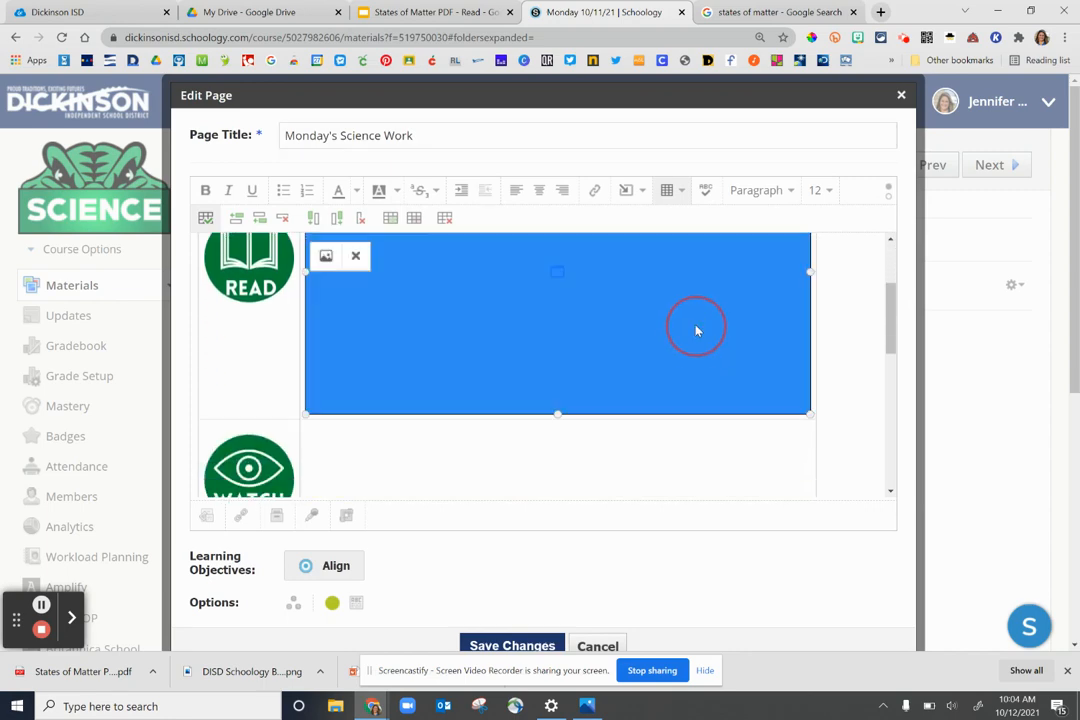
drag(810, 412, 940, 466)
scroll(750, 412, down, 4)
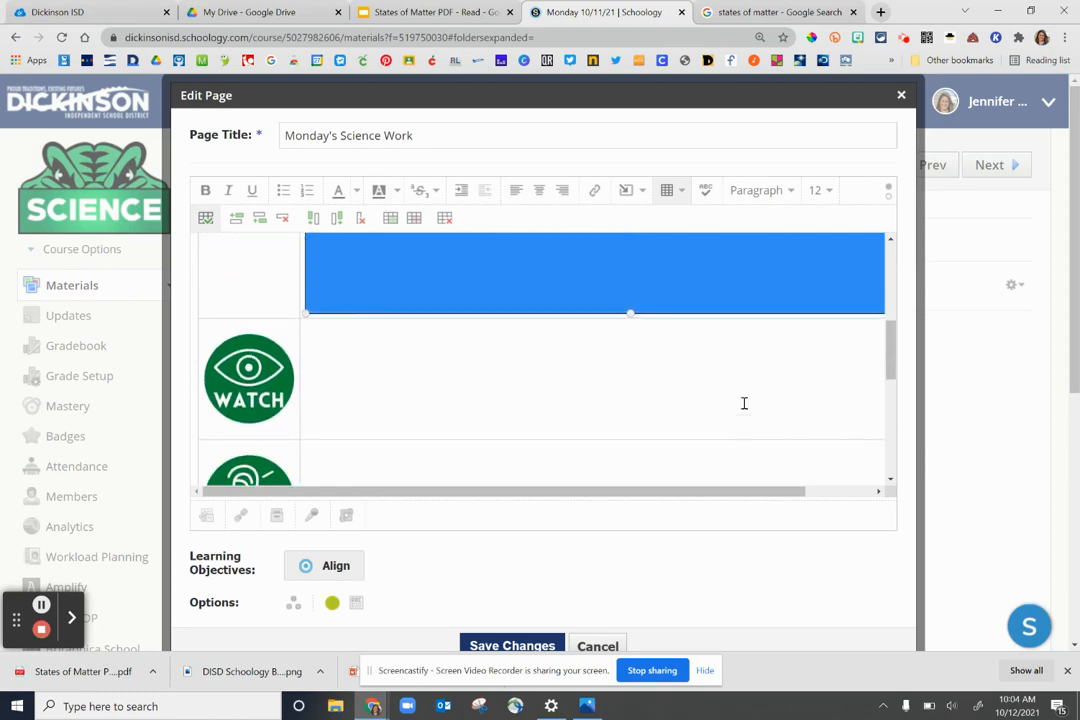
scroll(740, 400, up, 6)
click(532, 259)
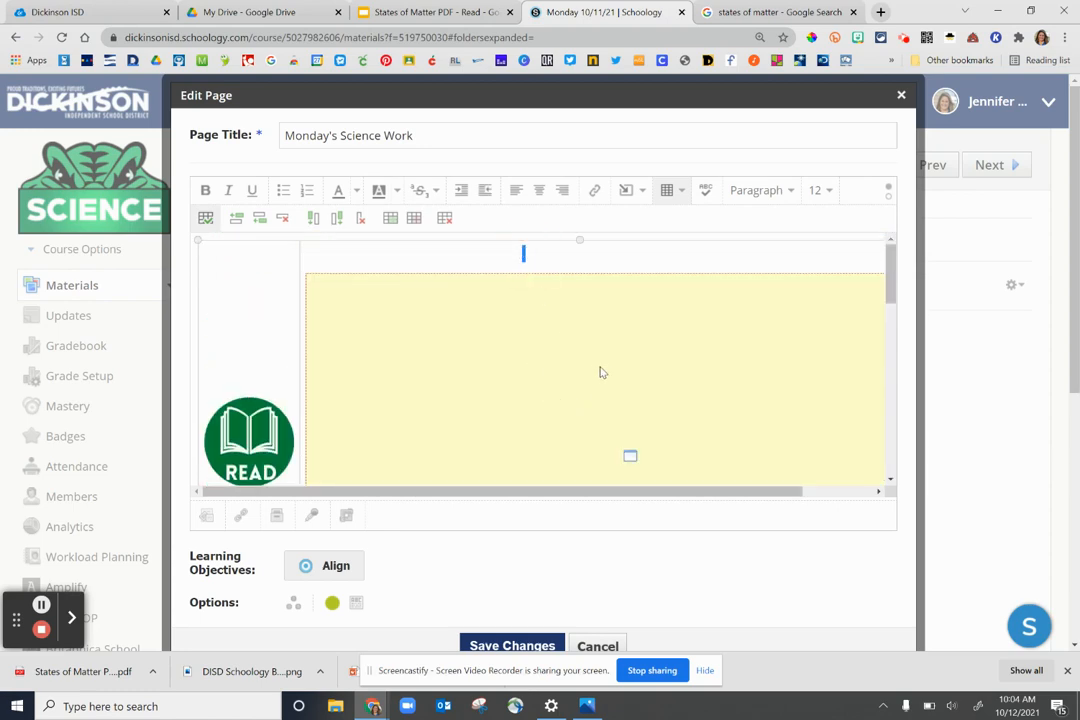
For the cell beside the WATCH icon, search YouTube content for "States of matter"
scroll(640, 400, down, 2)
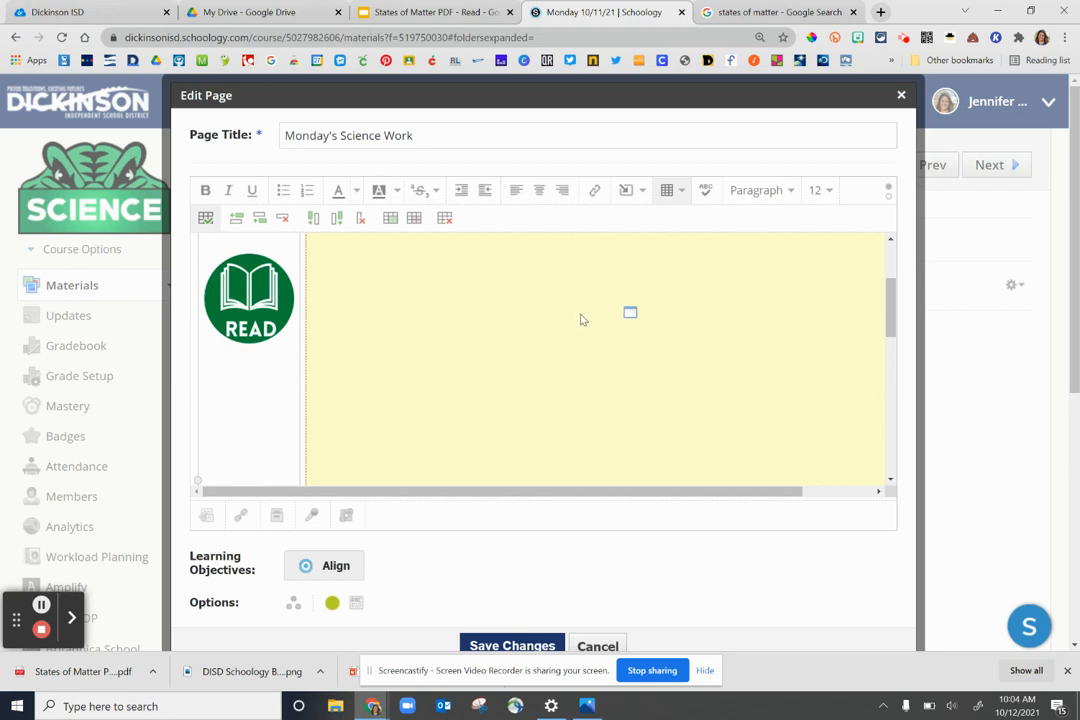
scroll(670, 339, down, 3)
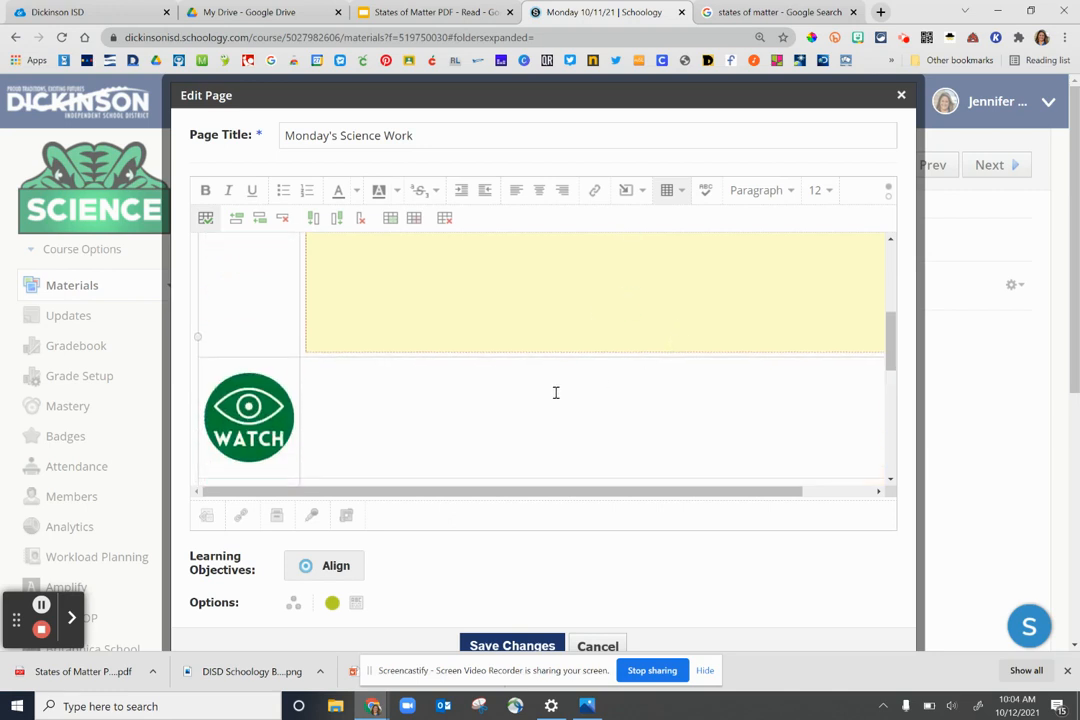
click(447, 405)
scroll(537, 398, down, 1)
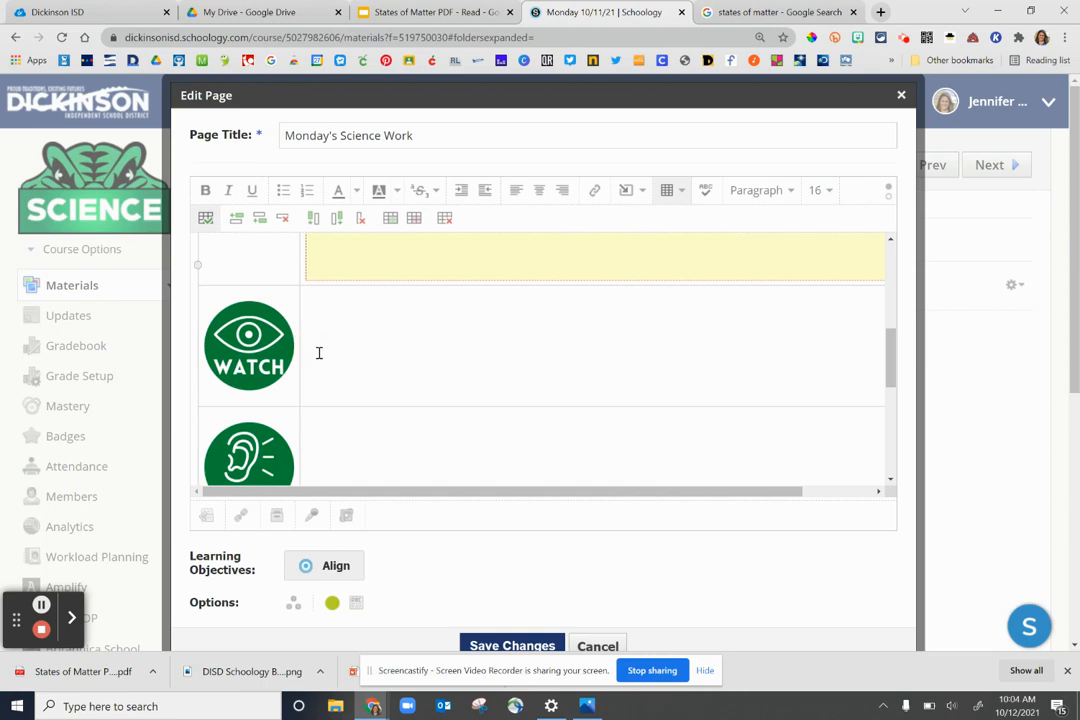
click(637, 192)
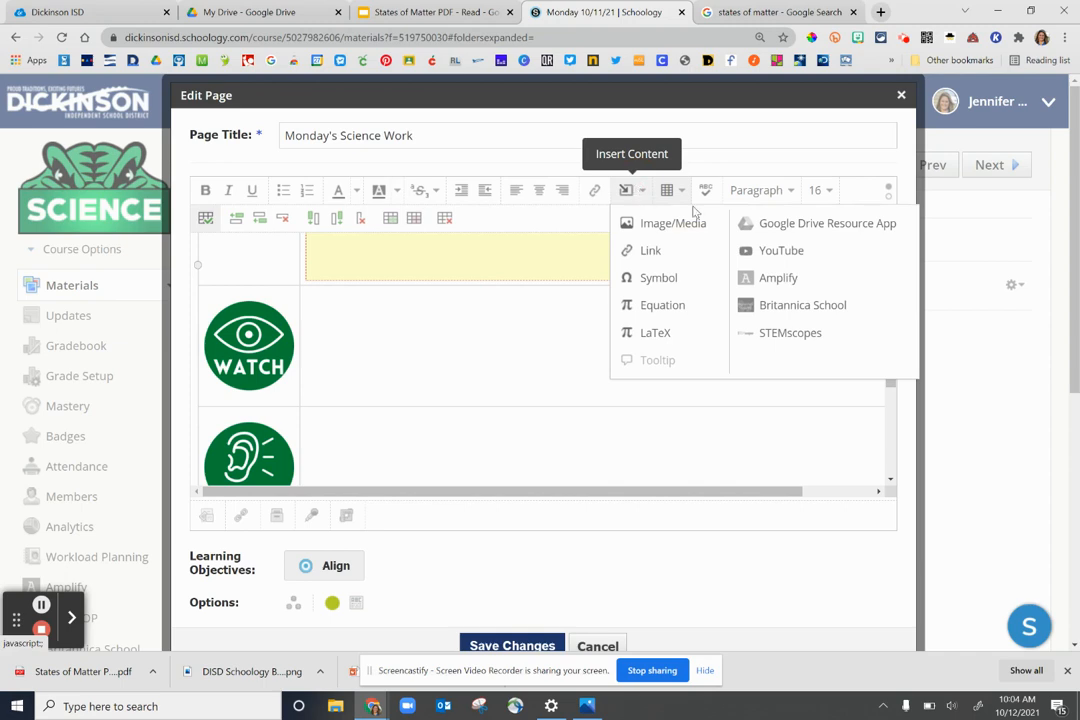
click(781, 251)
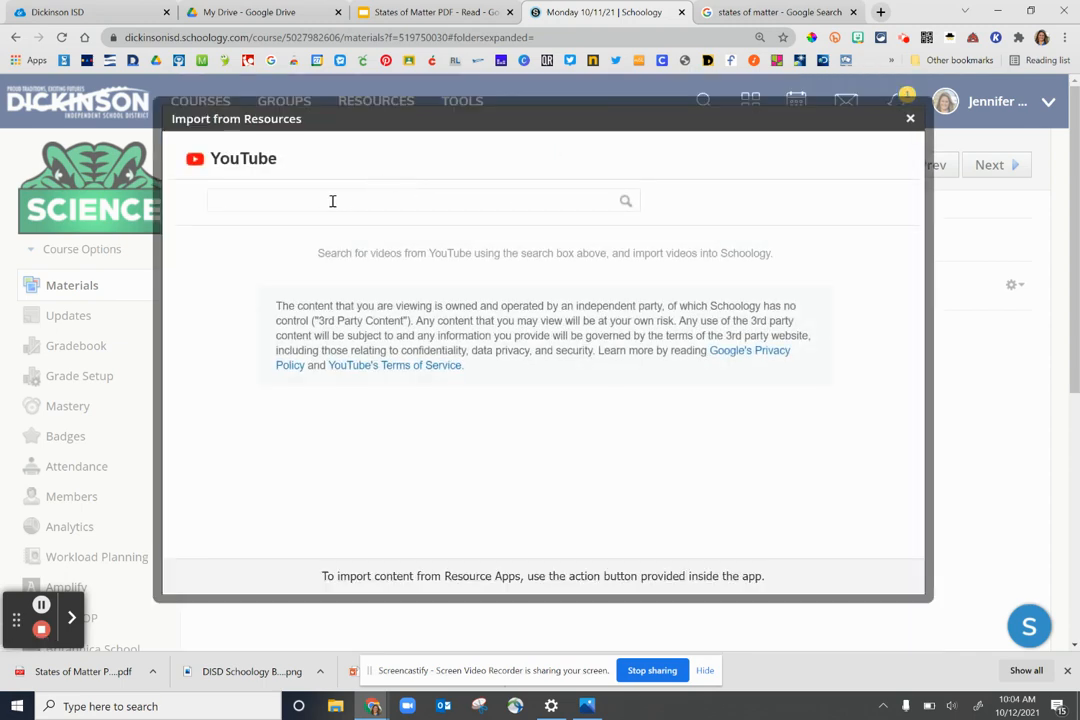
click(333, 201)
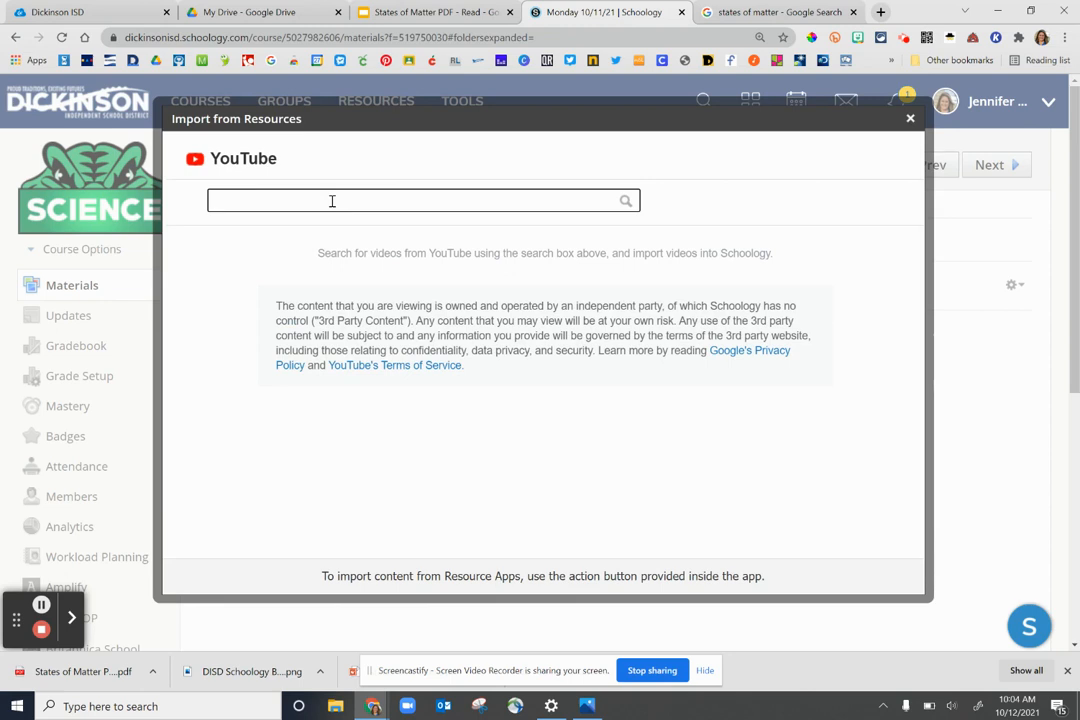
text(States of matter)
key(Return)
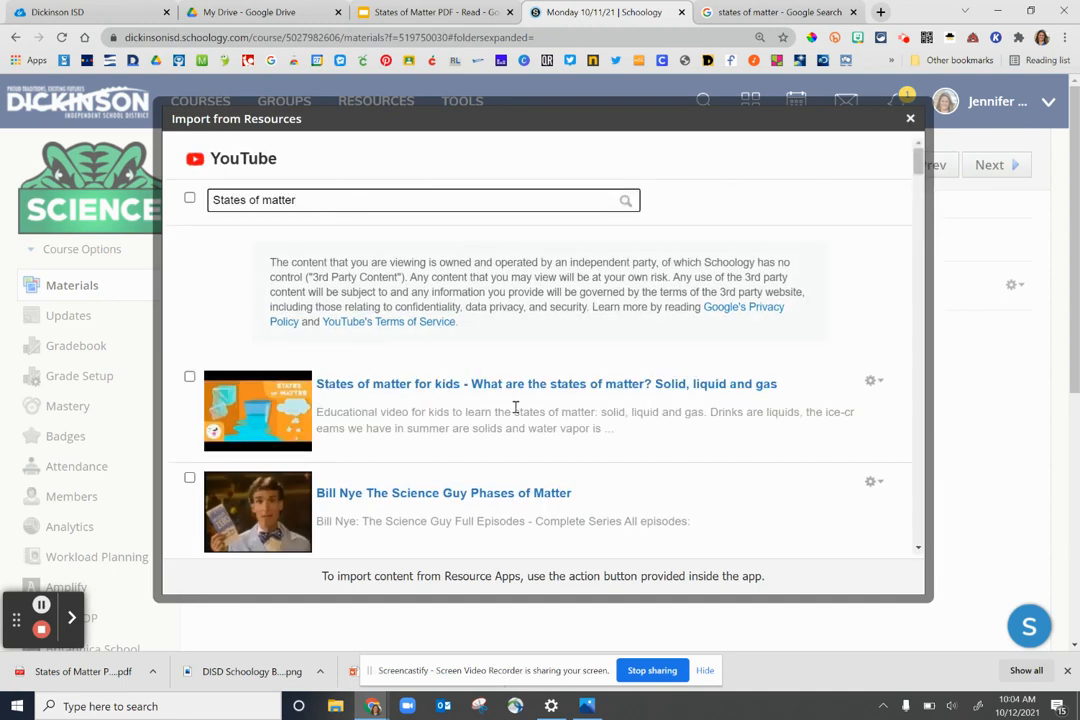
Preview the "States of matter for kids - What are the states of matter? Solid, liquid and gas" video and import it as an embed
click(575, 384)
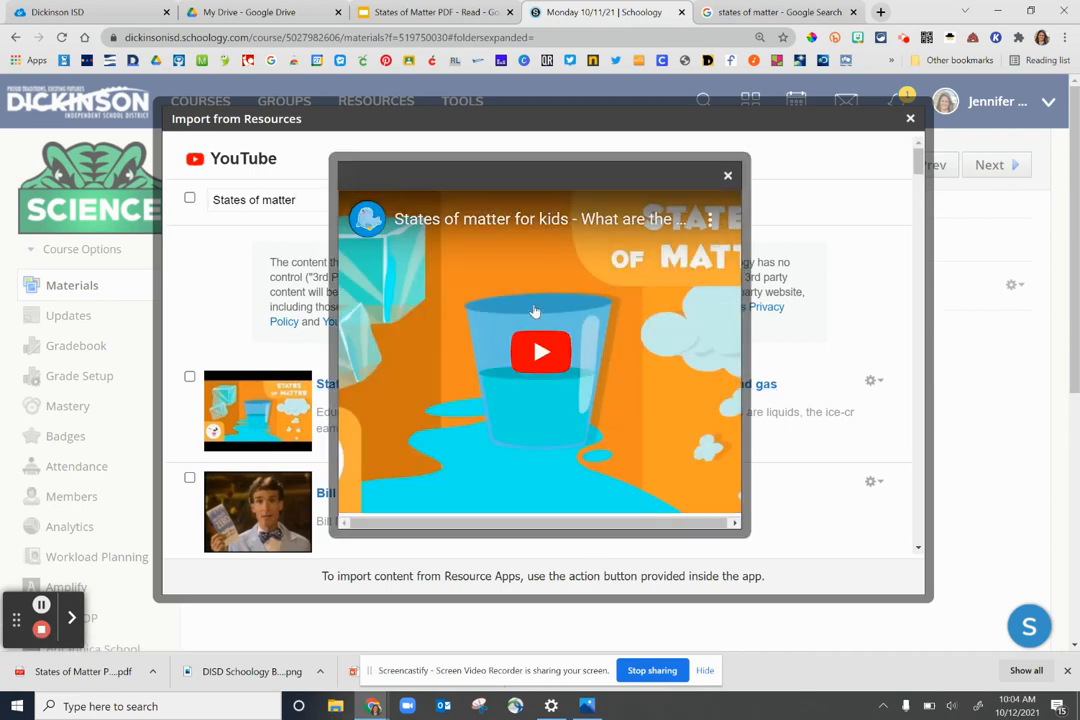
click(728, 175)
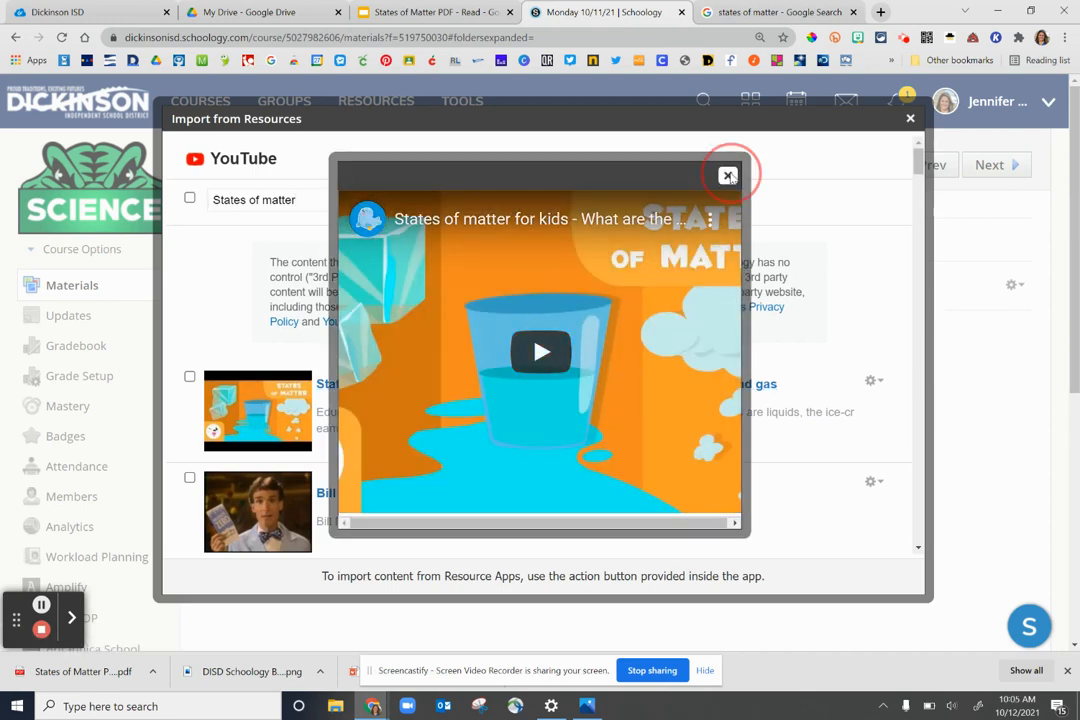
click(190, 378)
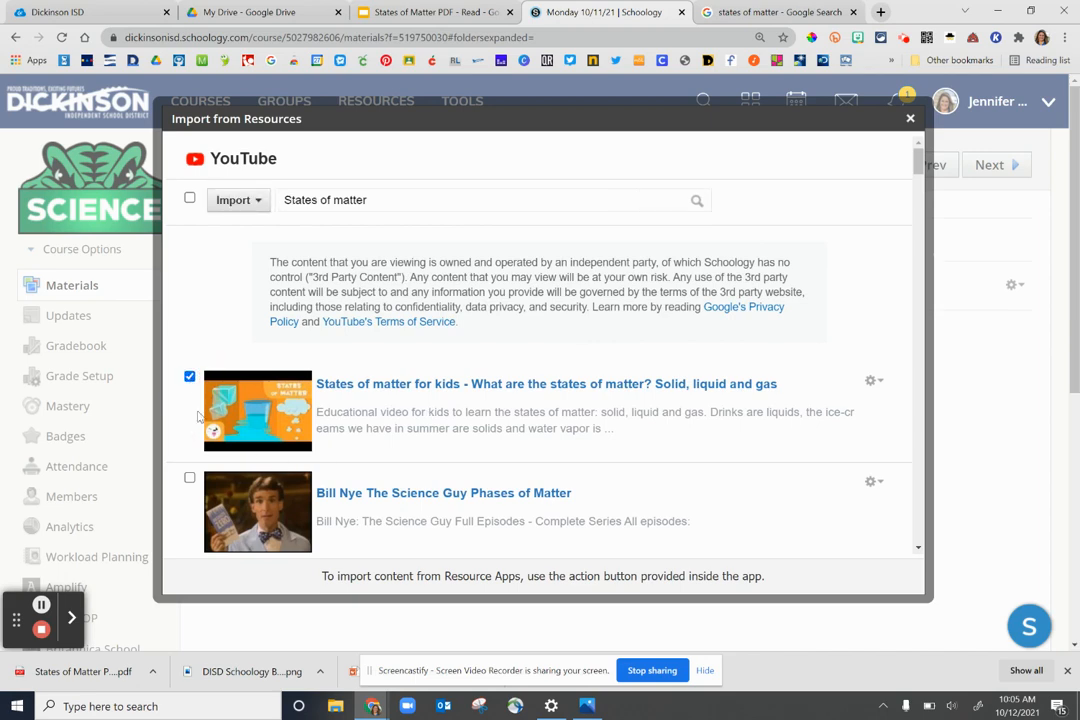
click(235, 202)
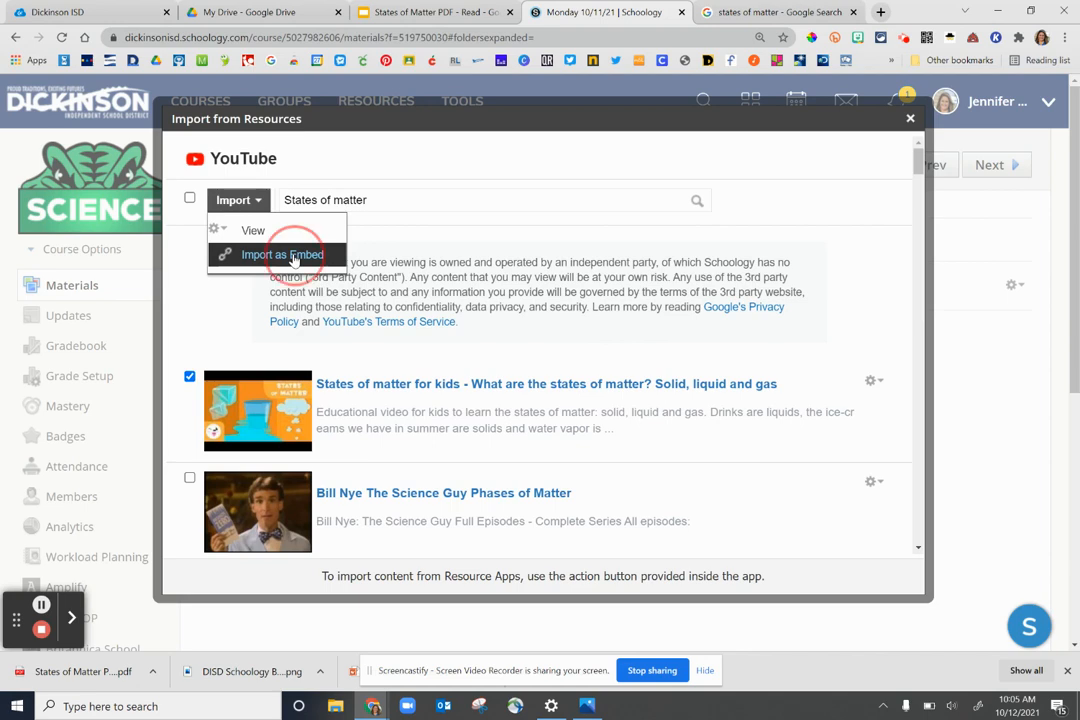
click(290, 255)
Widen the embedded video frame in the WATCH row slightly
scroll(456, 393, down, 5)
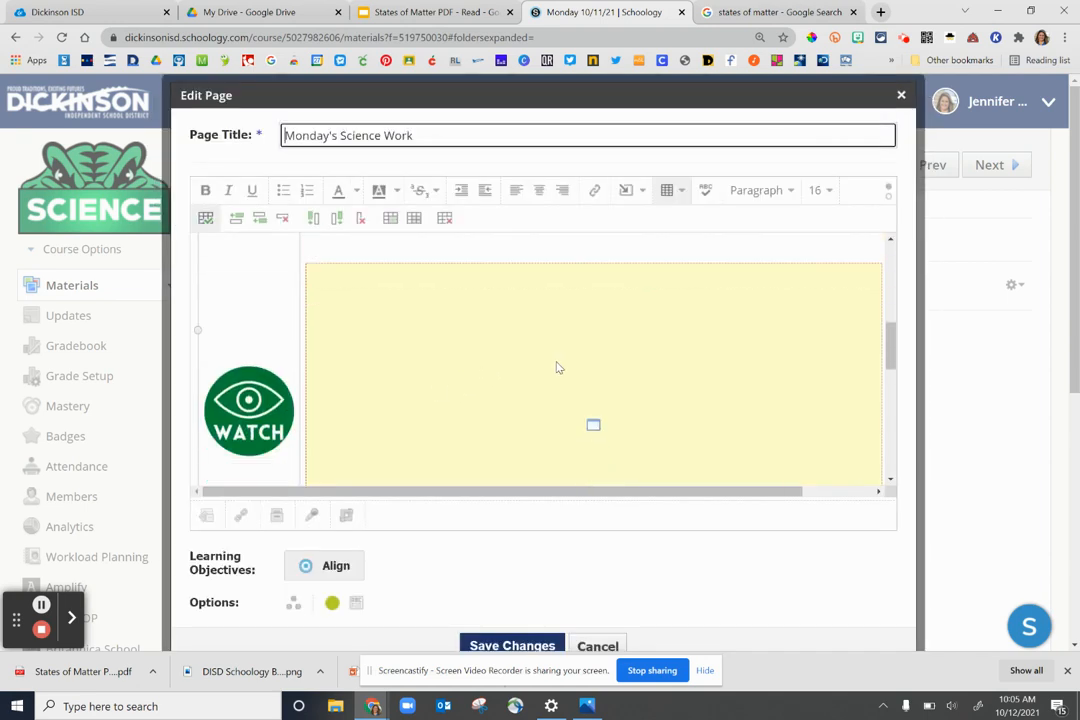
click(814, 350)
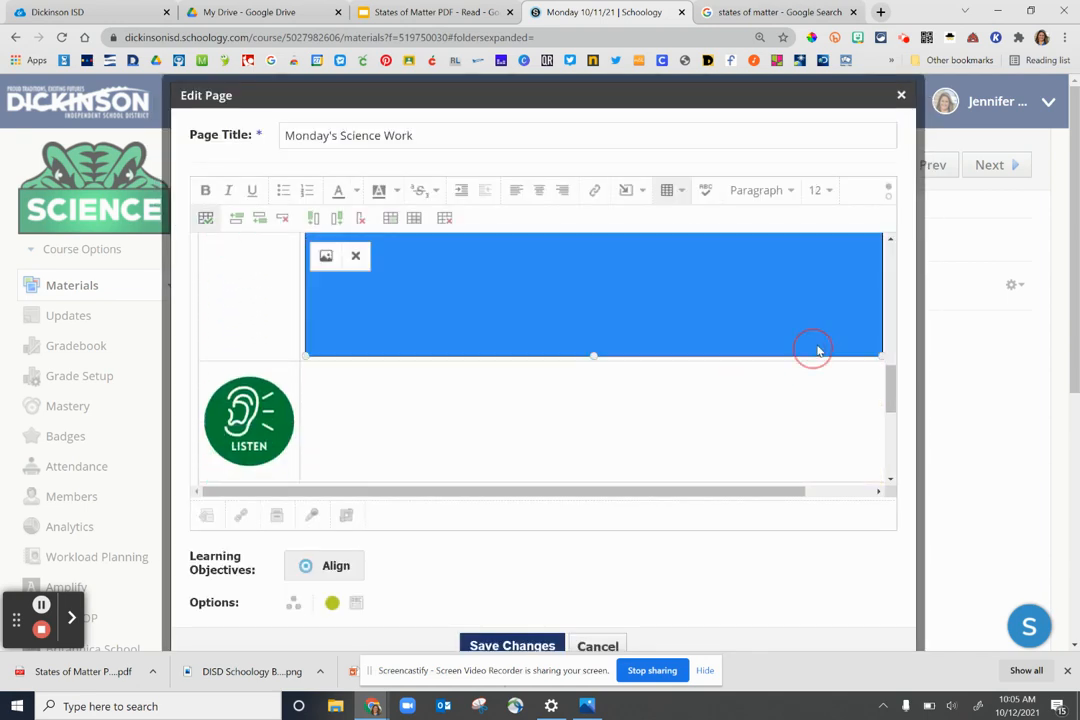
drag(880, 355, 964, 362)
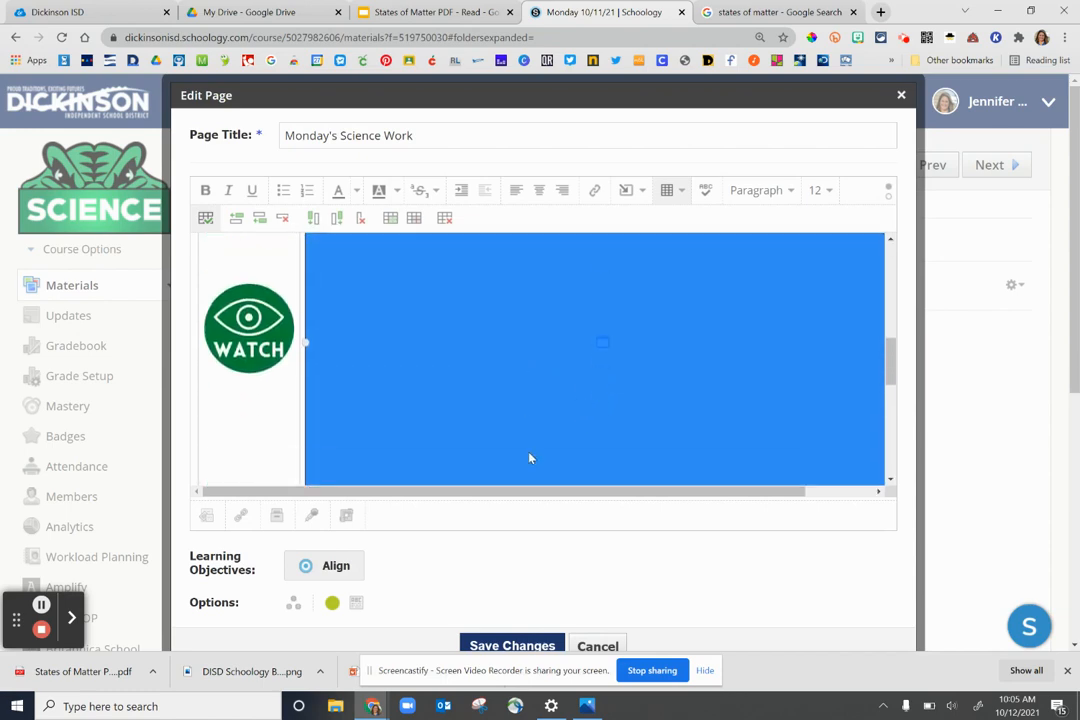
scroll(490, 387, down, 2)
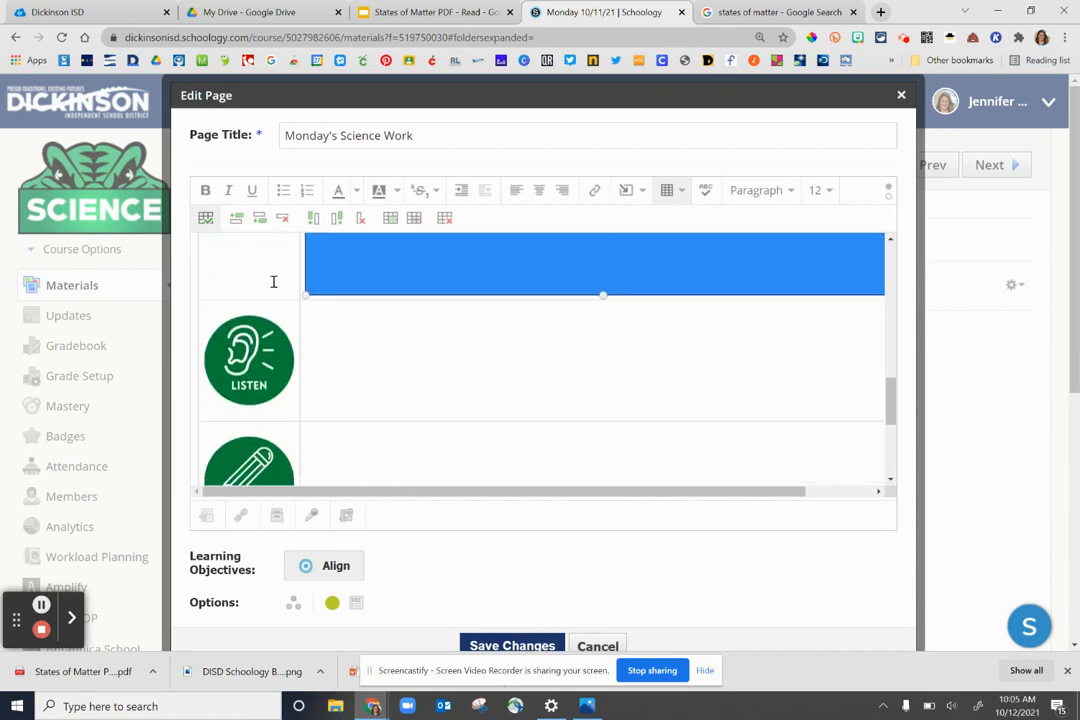
Delete the LISTEN row from the page's table and enter "Read chapter below." in the cell beside the DO icon
click(381, 371)
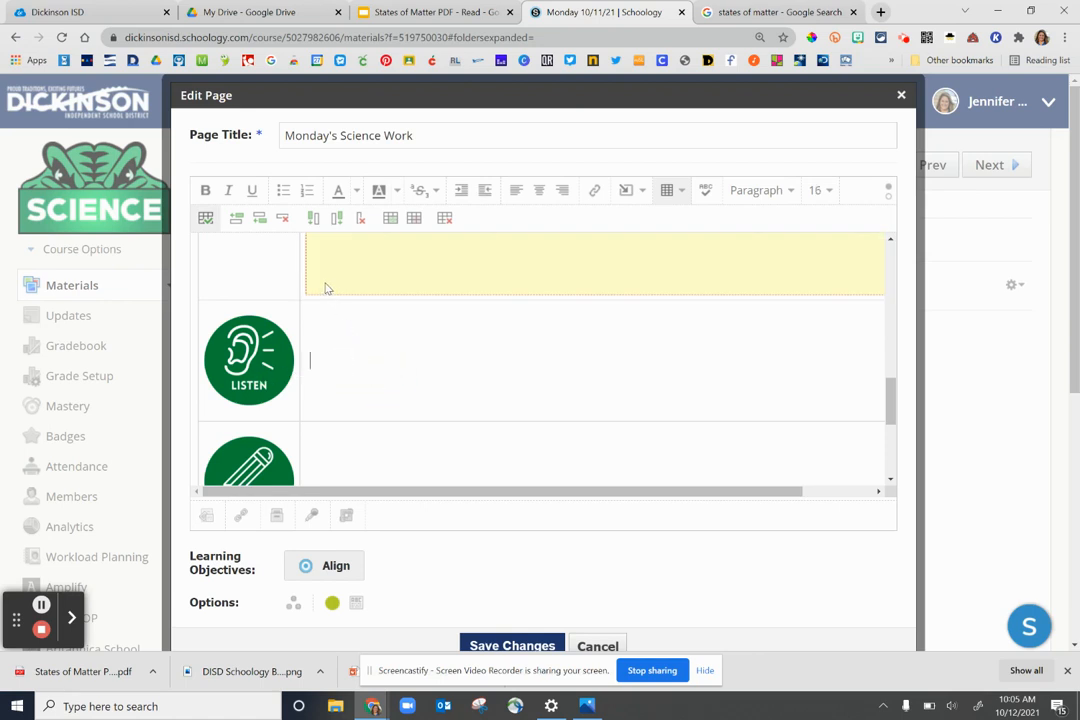
click(284, 221)
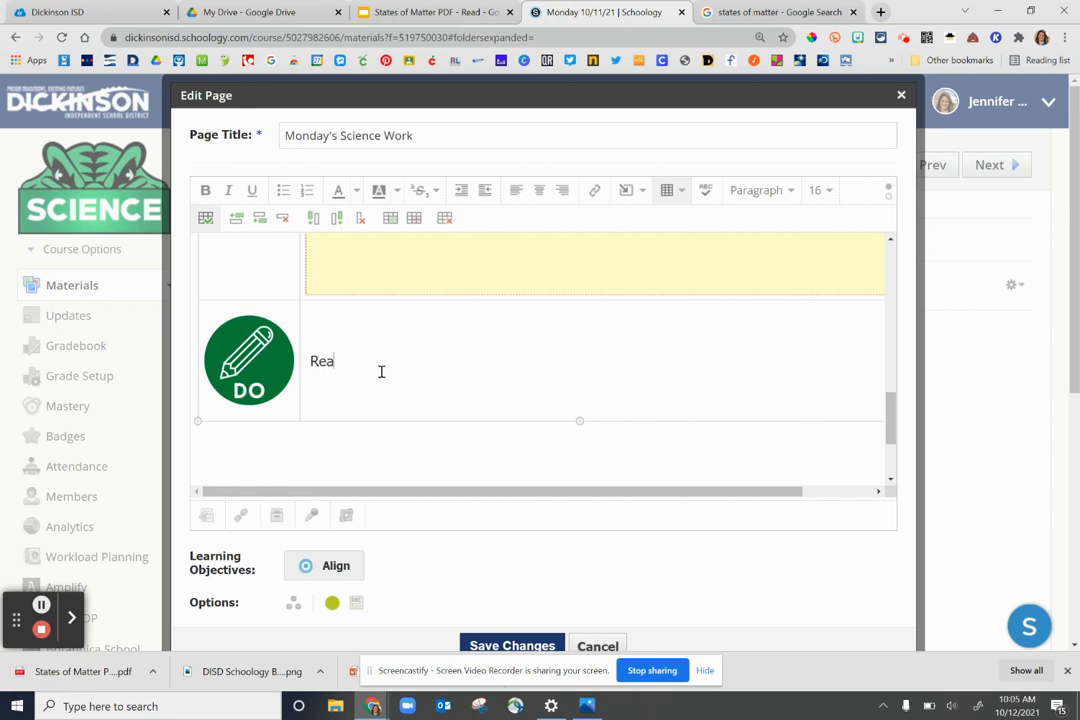
text(chapter below.)
Set the Monday's Science Work page to display inline in its folder and save the changes
scroll(496, 432, down, 3)
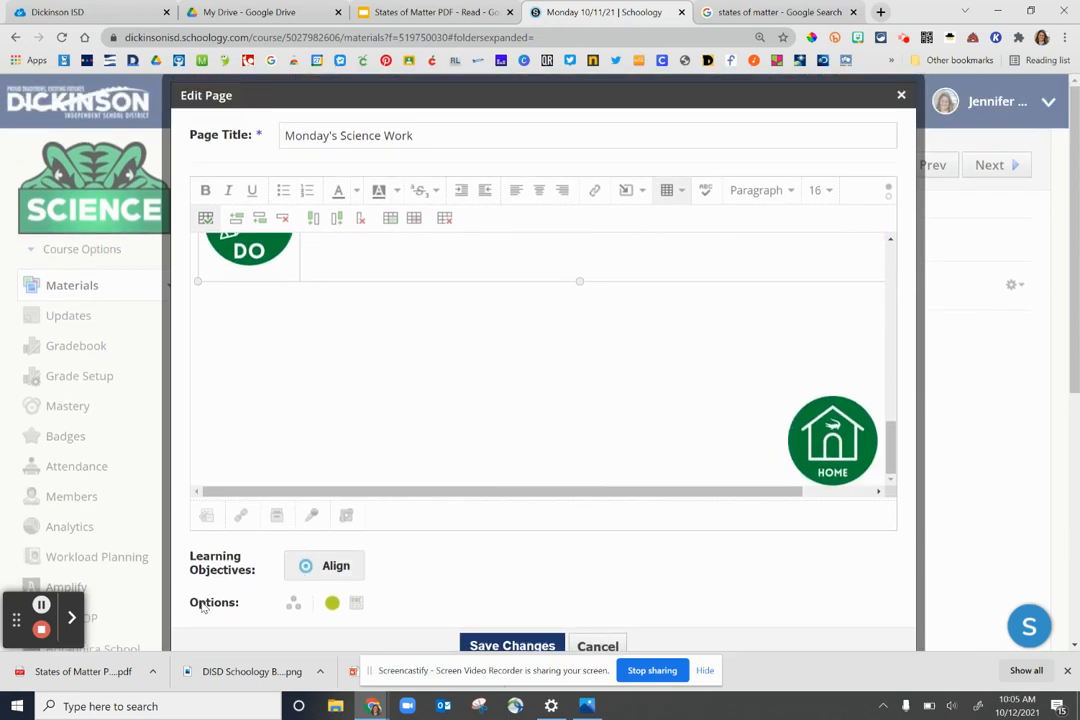
click(357, 605)
click(512, 645)
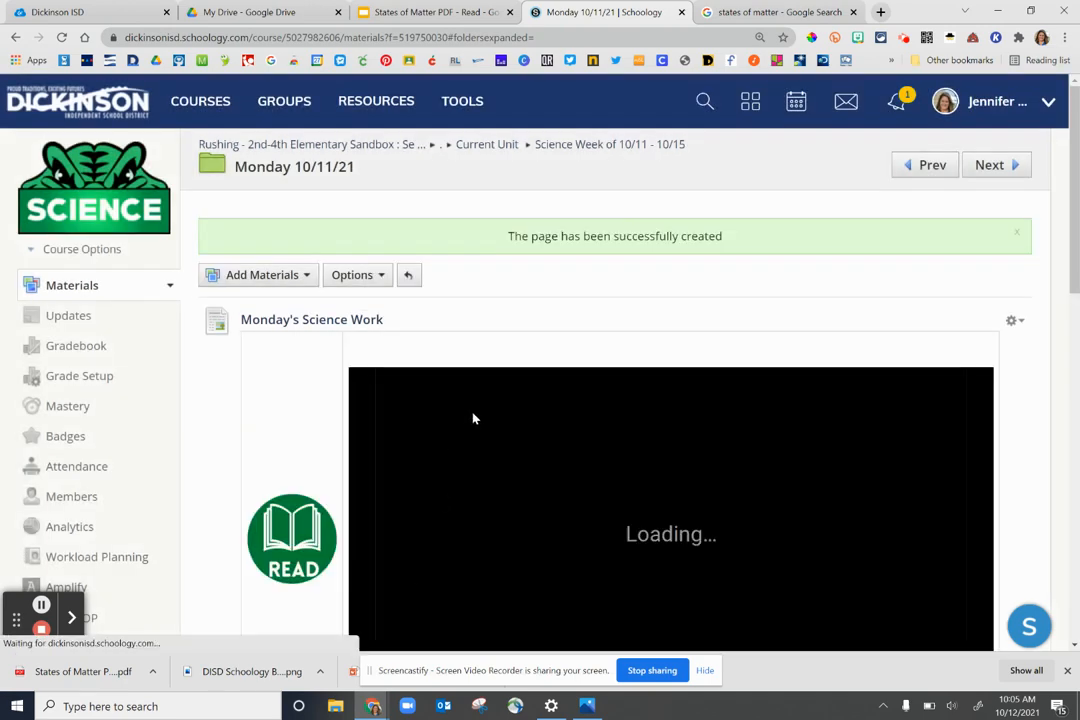
Page through the embedded slides in the READ row to check that the presentation works on the published page
click(668, 431)
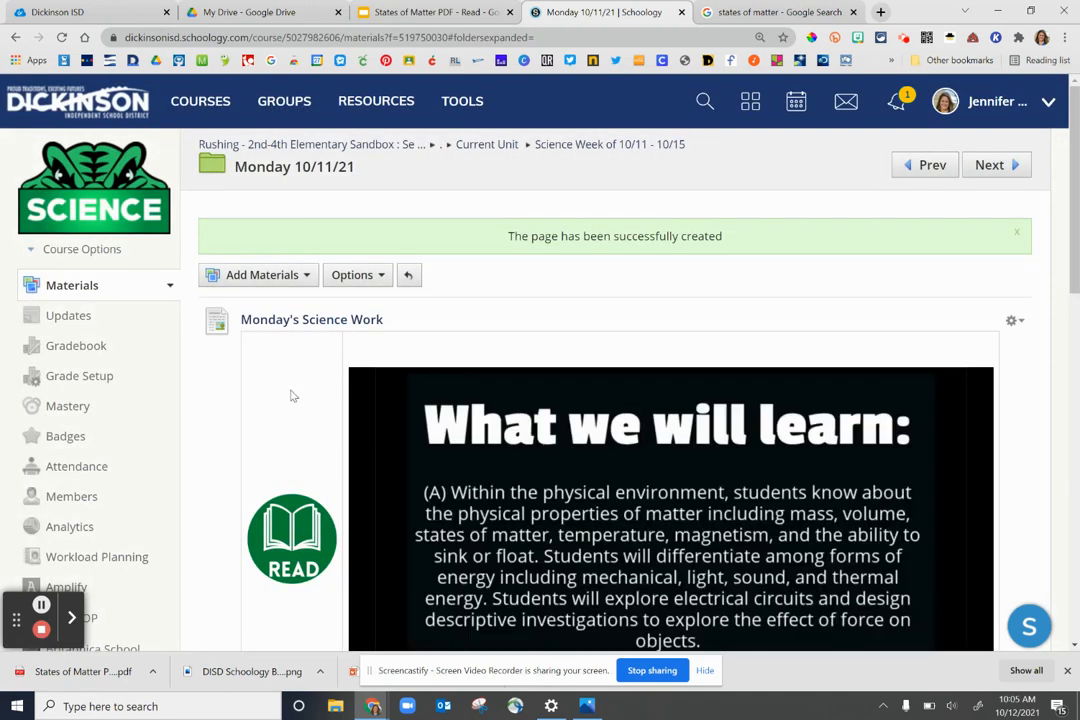
scroll(282, 394, down, 1)
click(653, 432)
click(653, 431)
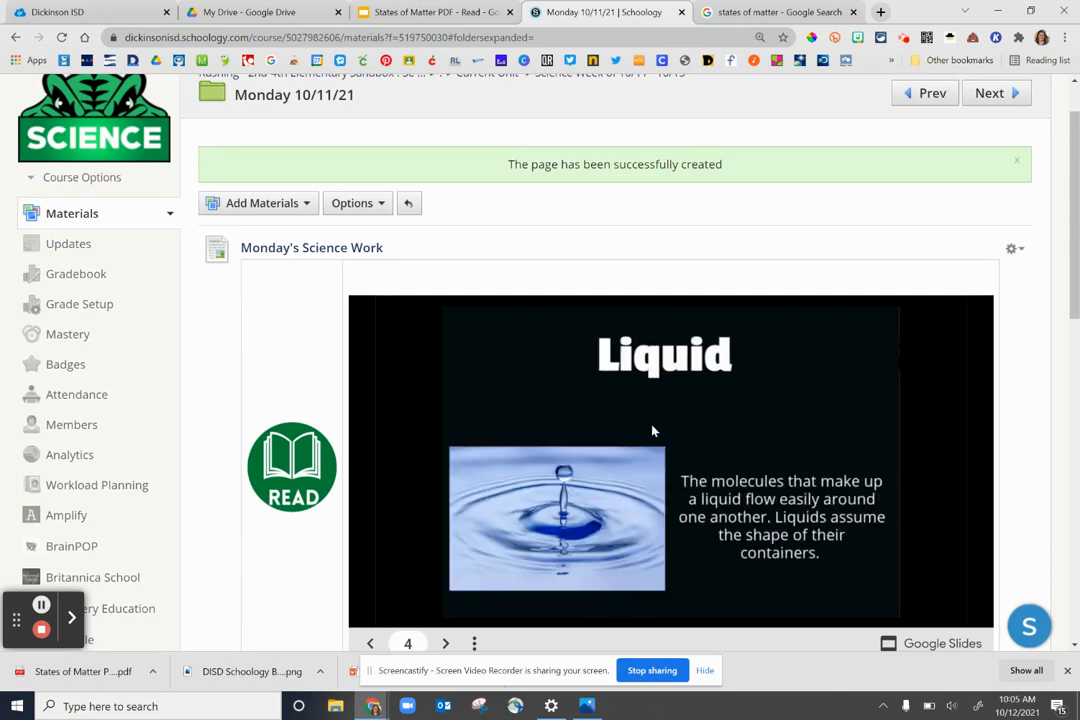
click(652, 430)
click(653, 428)
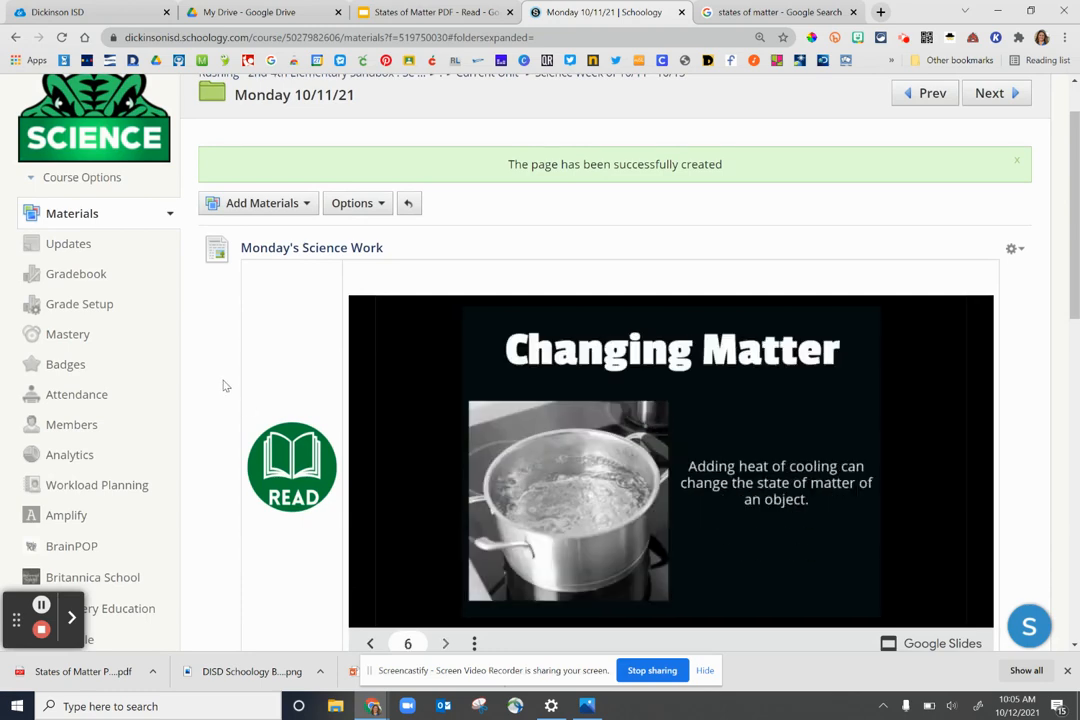
scroll(345, 392, down, 3)
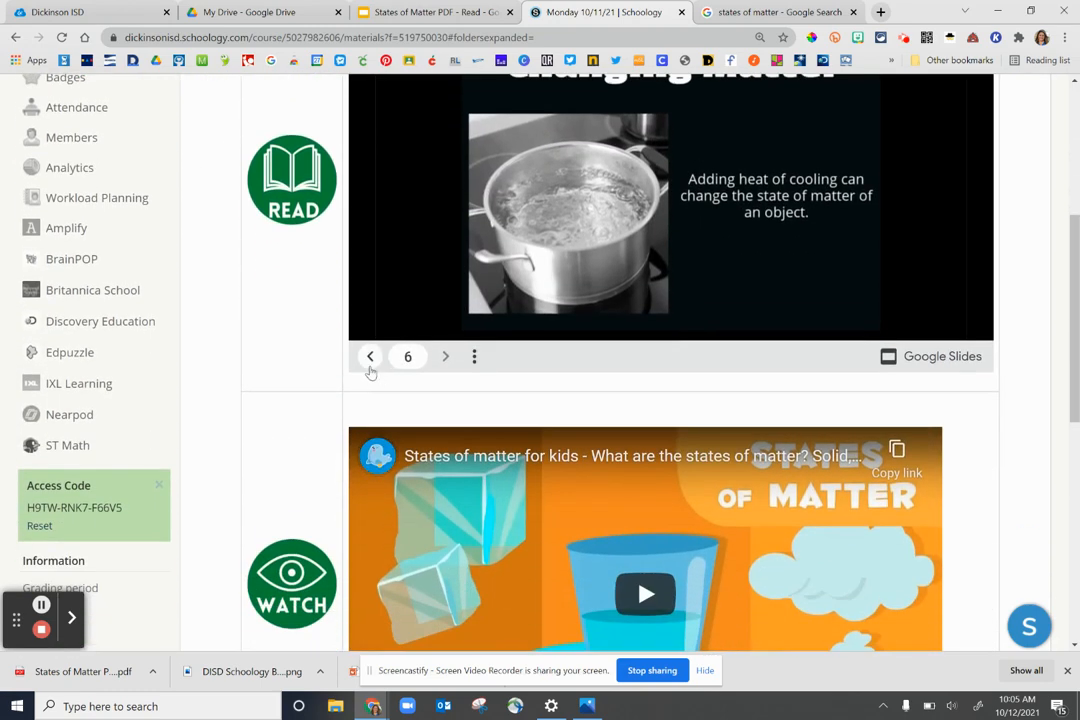
click(369, 366)
scroll(370, 373, up, 4)
click(427, 446)
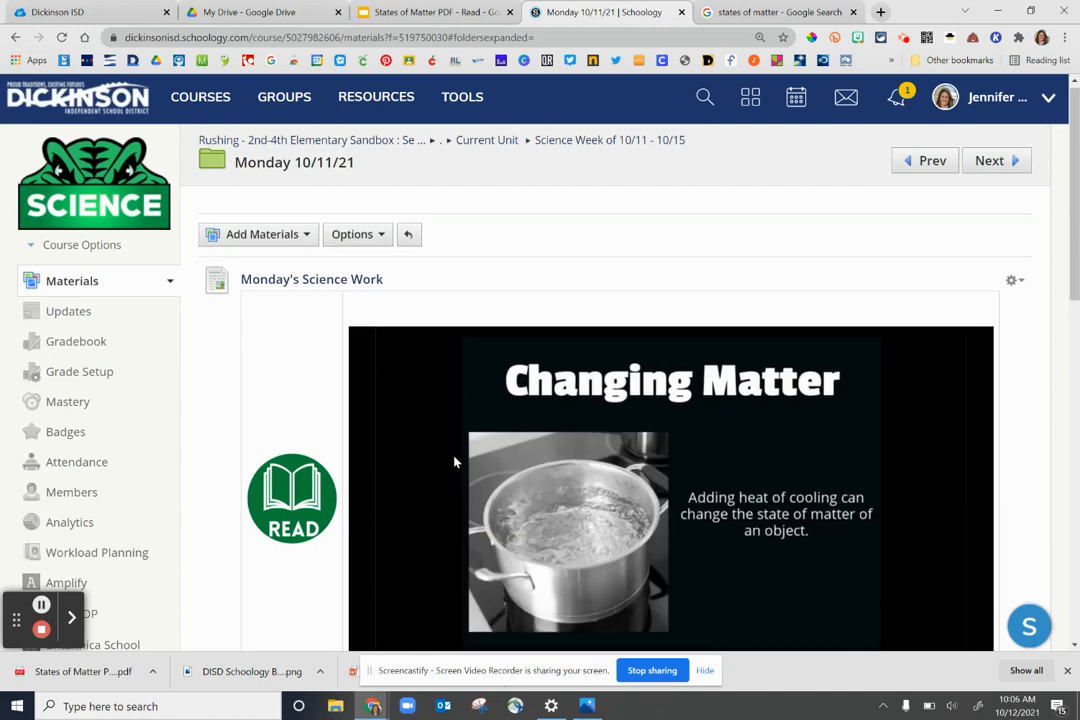
Play the embedded WATCH video briefly, pause it, and review the DO row beneath it
drag(1072, 262, 1071, 300)
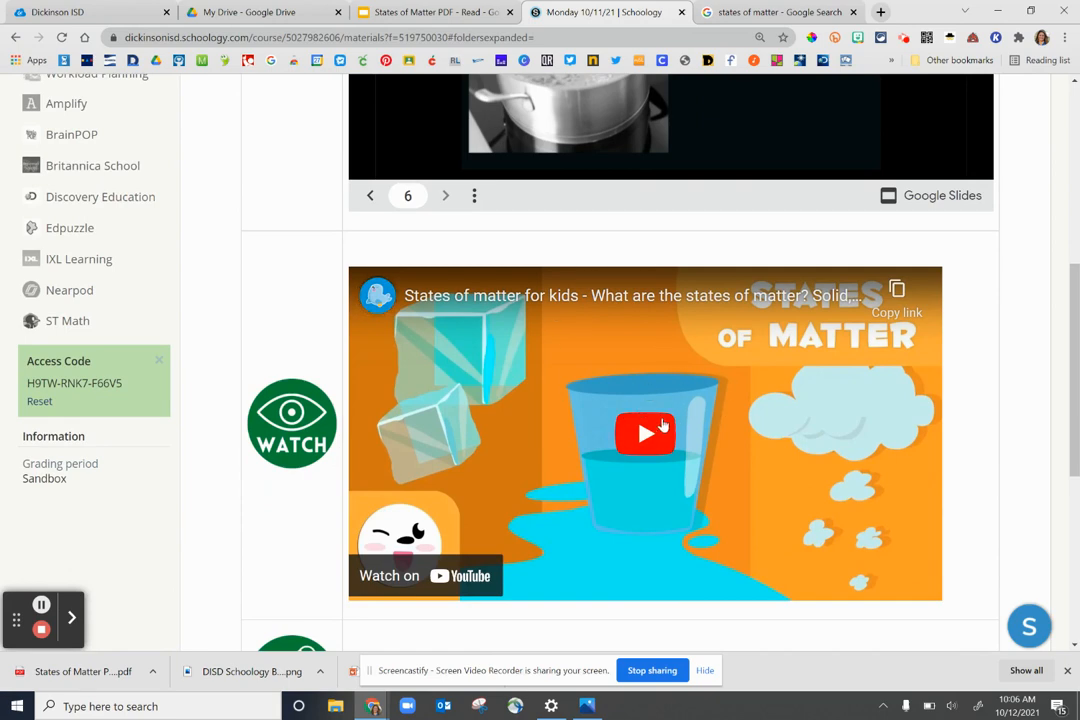
click(645, 437)
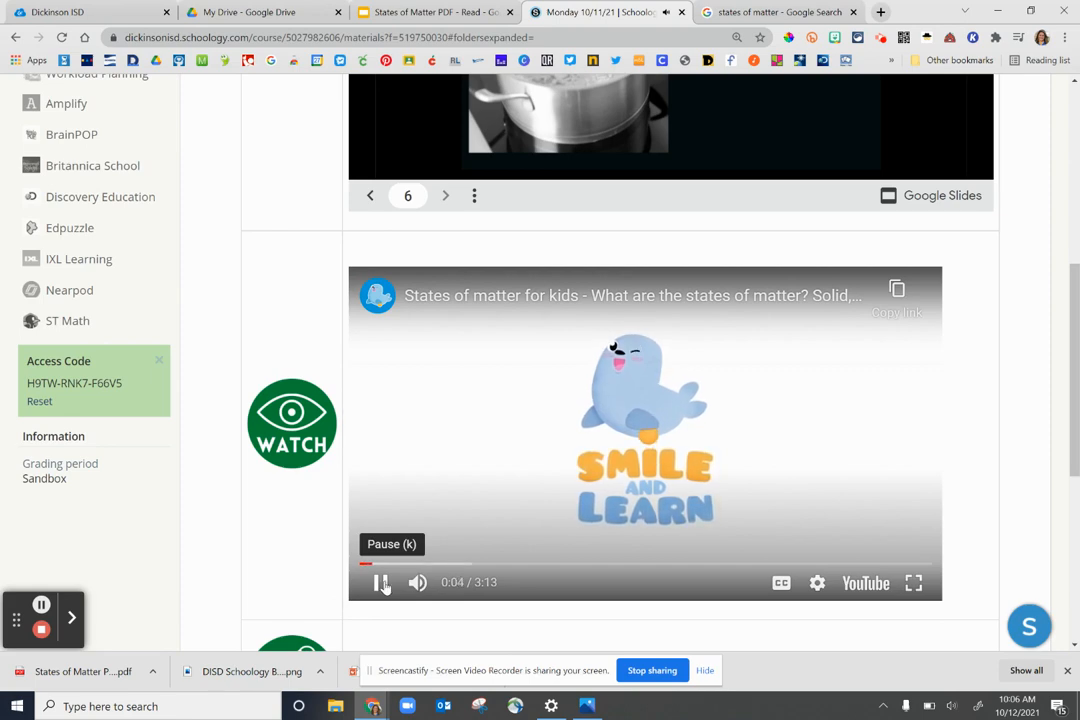
click(381, 583)
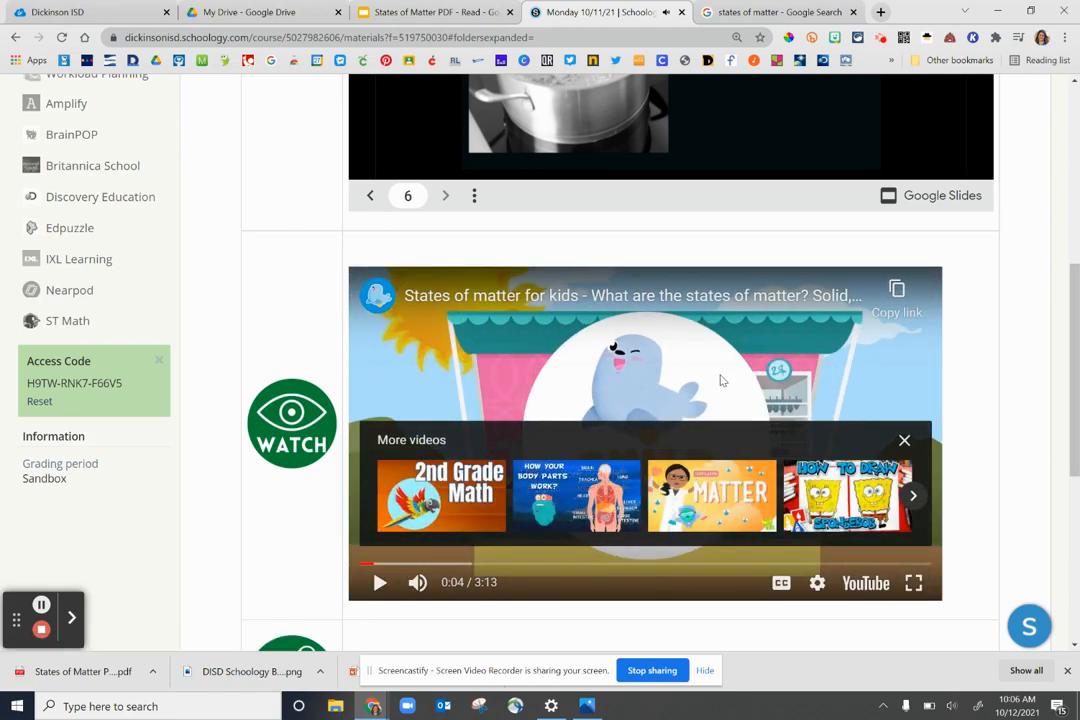
scroll(720, 380, down, 3)
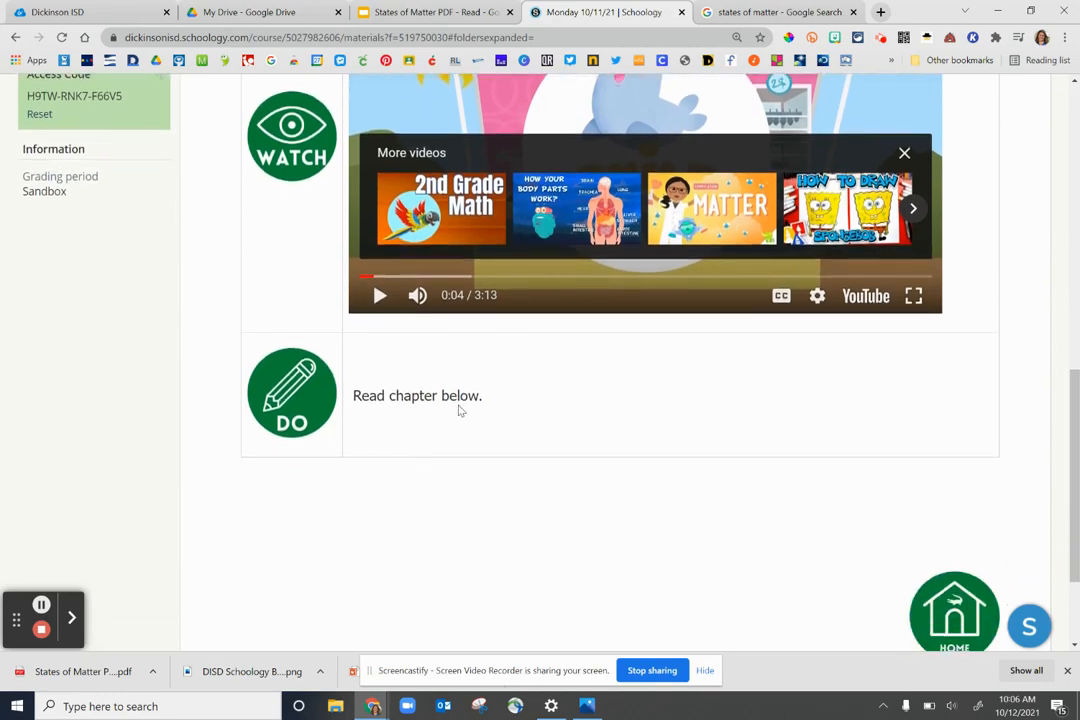
scroll(516, 446, down, 2)
scroll(509, 451, up, 4)
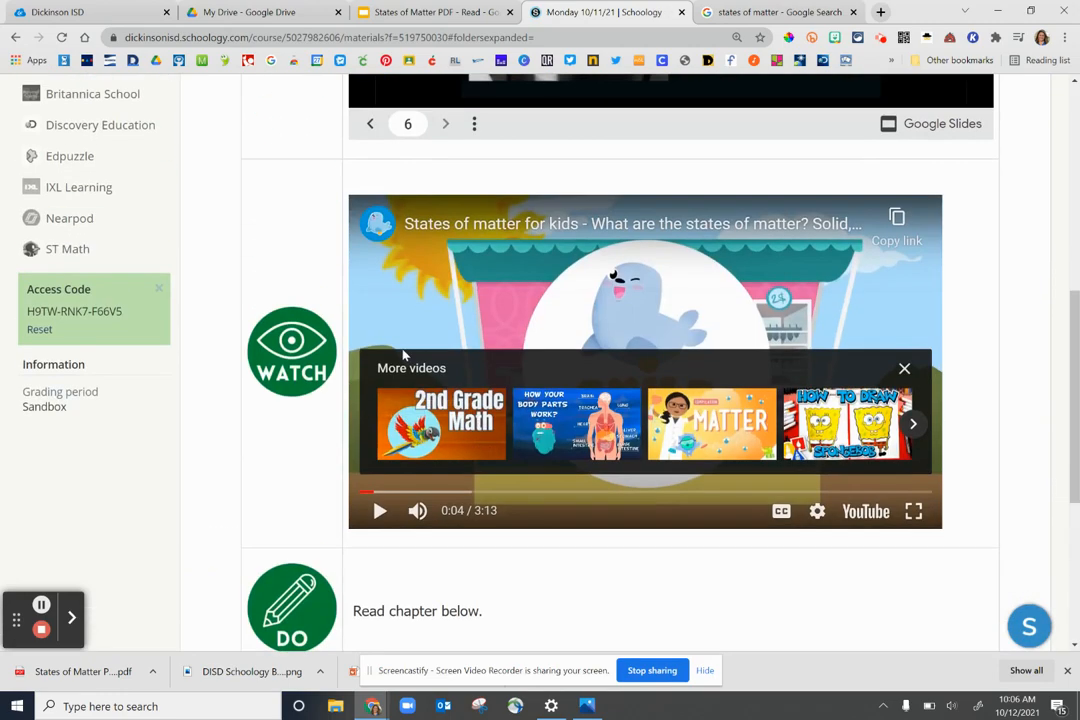
scroll(404, 354, up, 6)
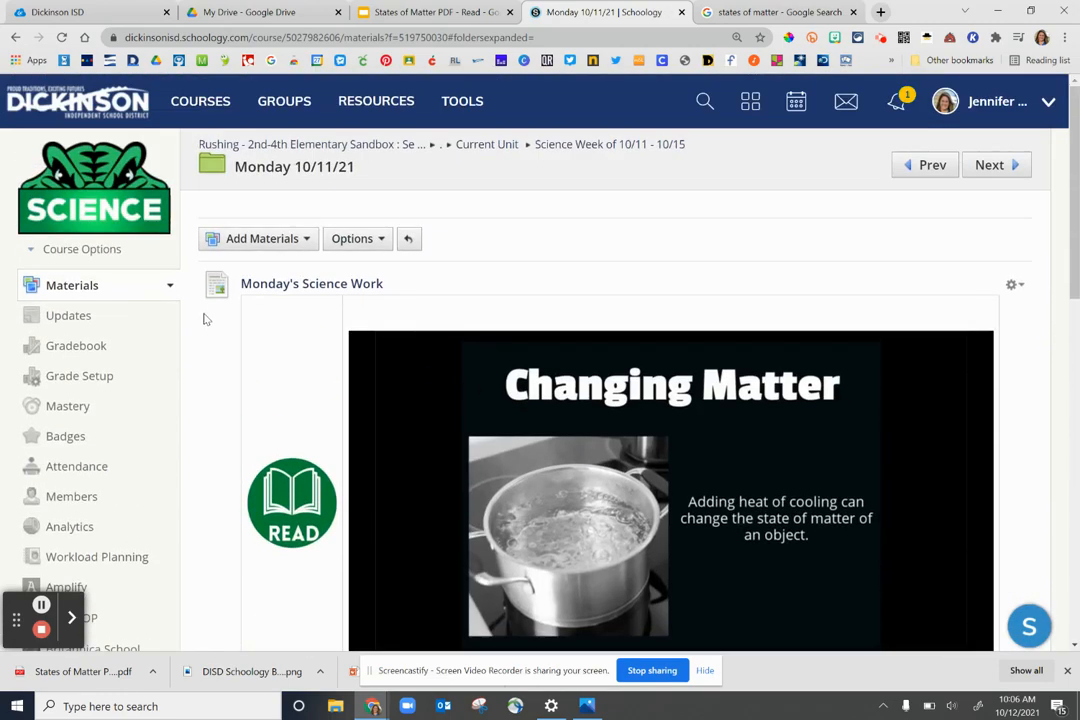
Start an import from resources into the Monday 10/11/21 folder and open the Dickinson Independent School District school resources
click(245, 243)
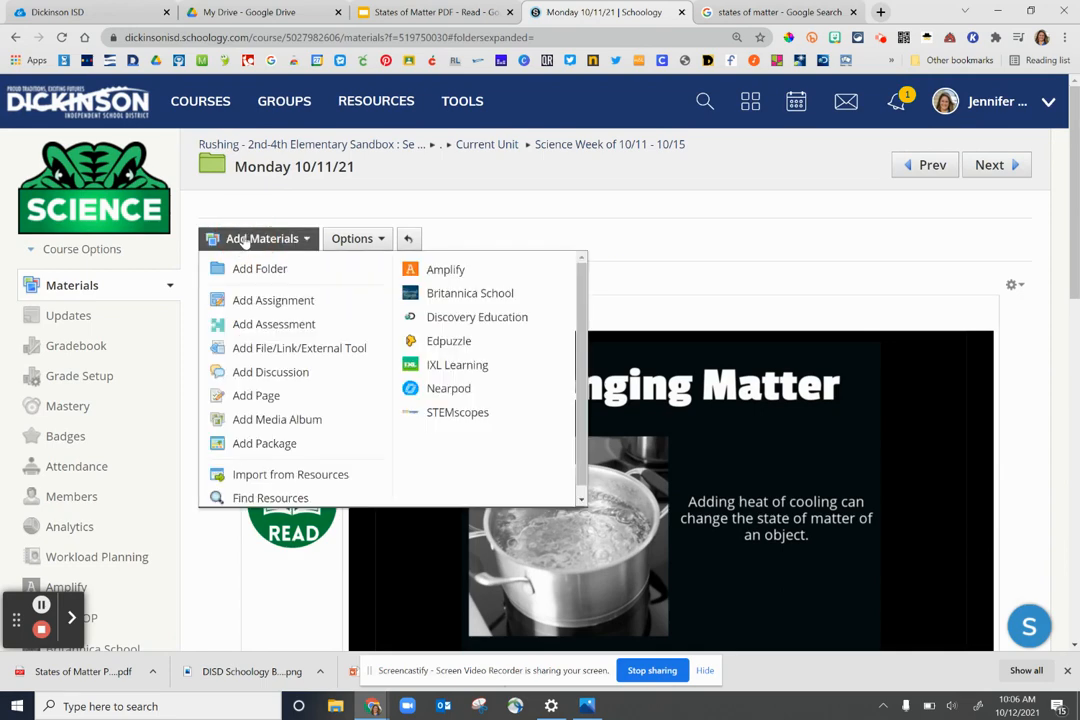
click(262, 476)
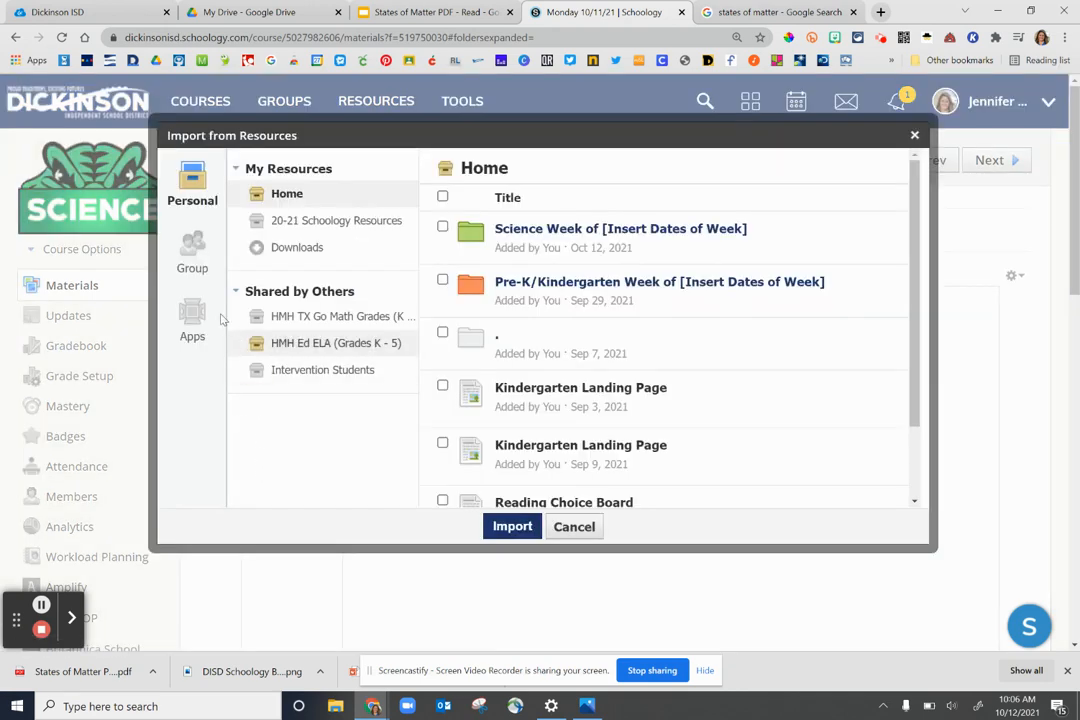
click(188, 248)
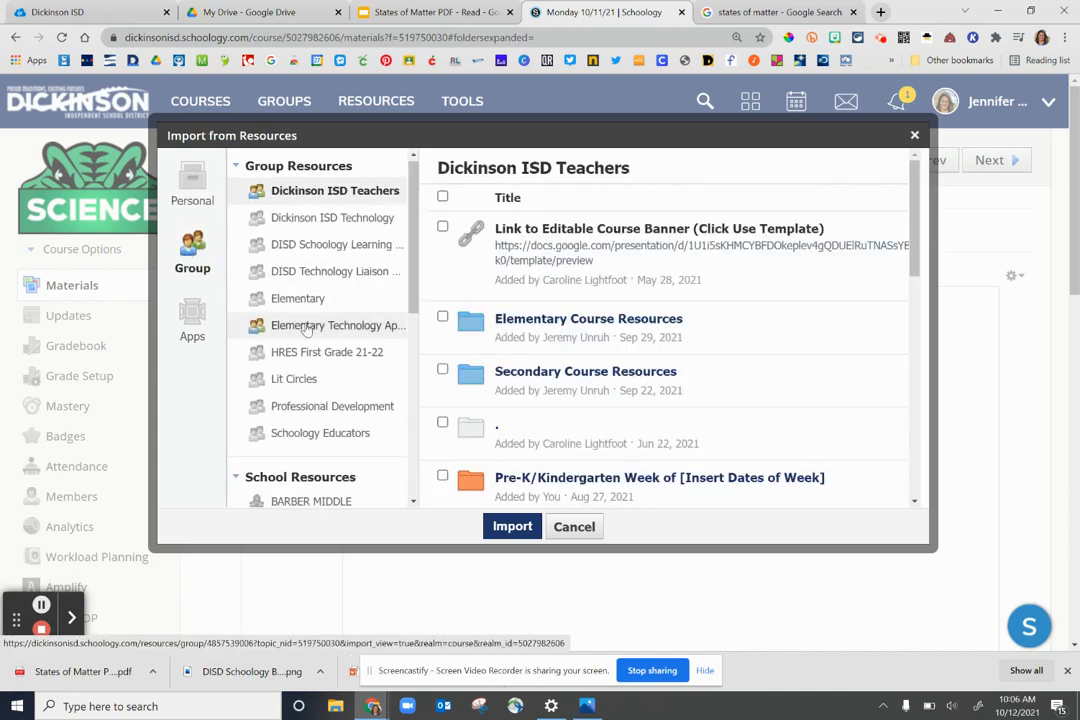
scroll(272, 370, down, 3)
scroll(330, 473, down, 2)
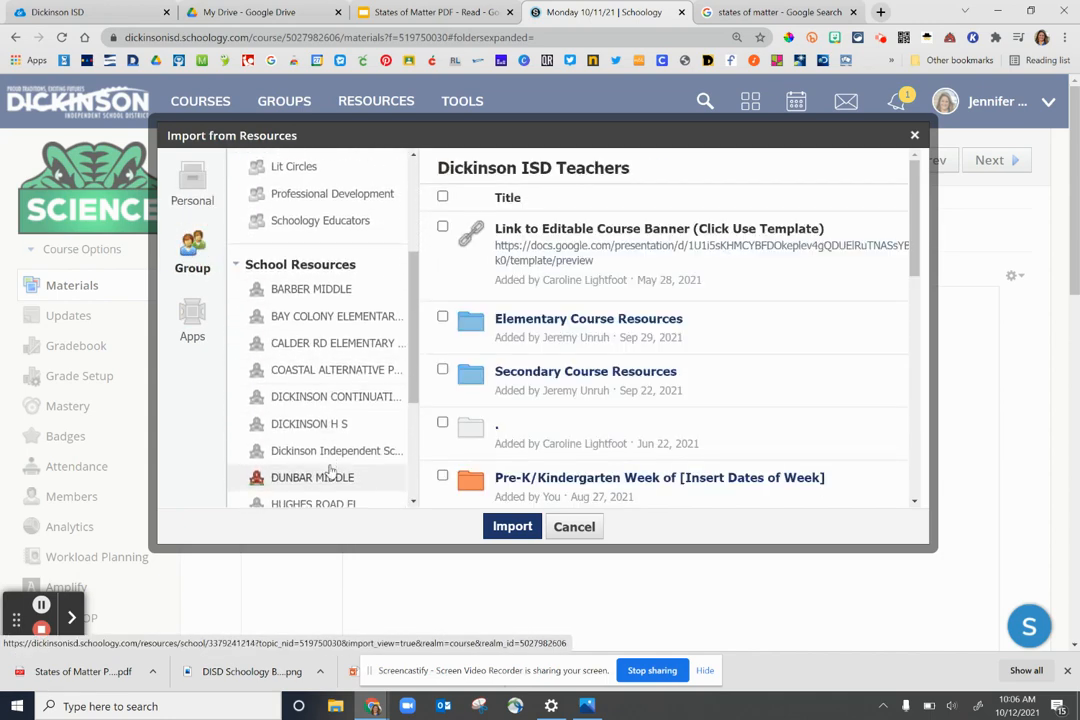
click(337, 453)
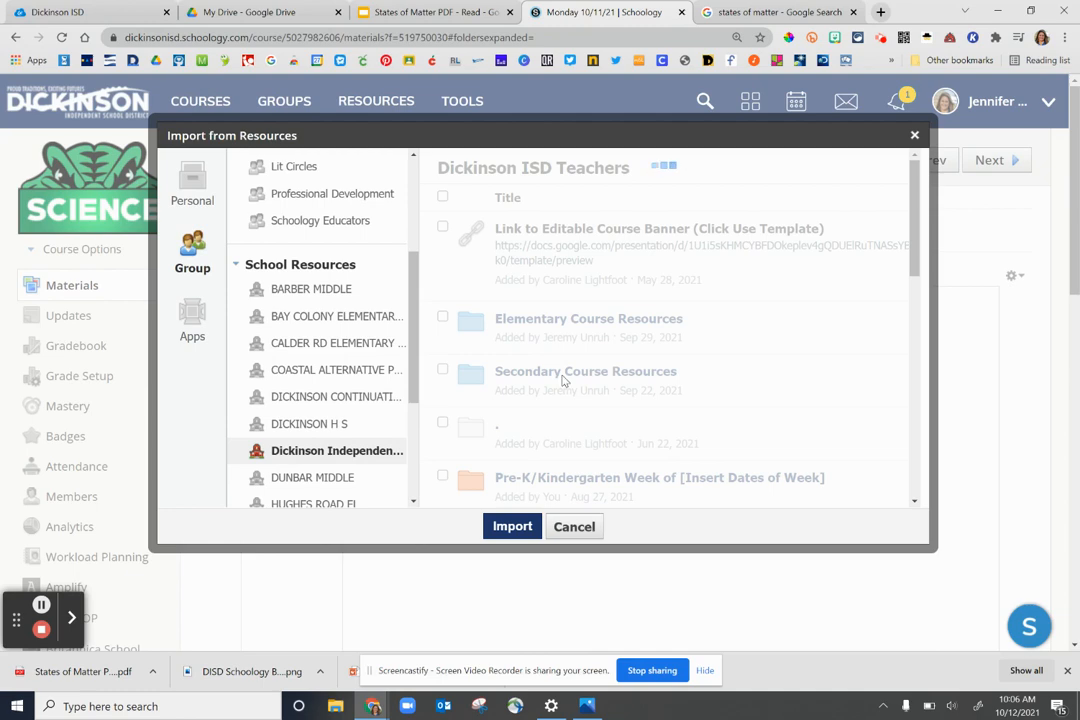
Open the HMH Science Fusion (Grades K - 5) collection and go into its Grade 4 Science folder
scroll(567, 370, down, 2)
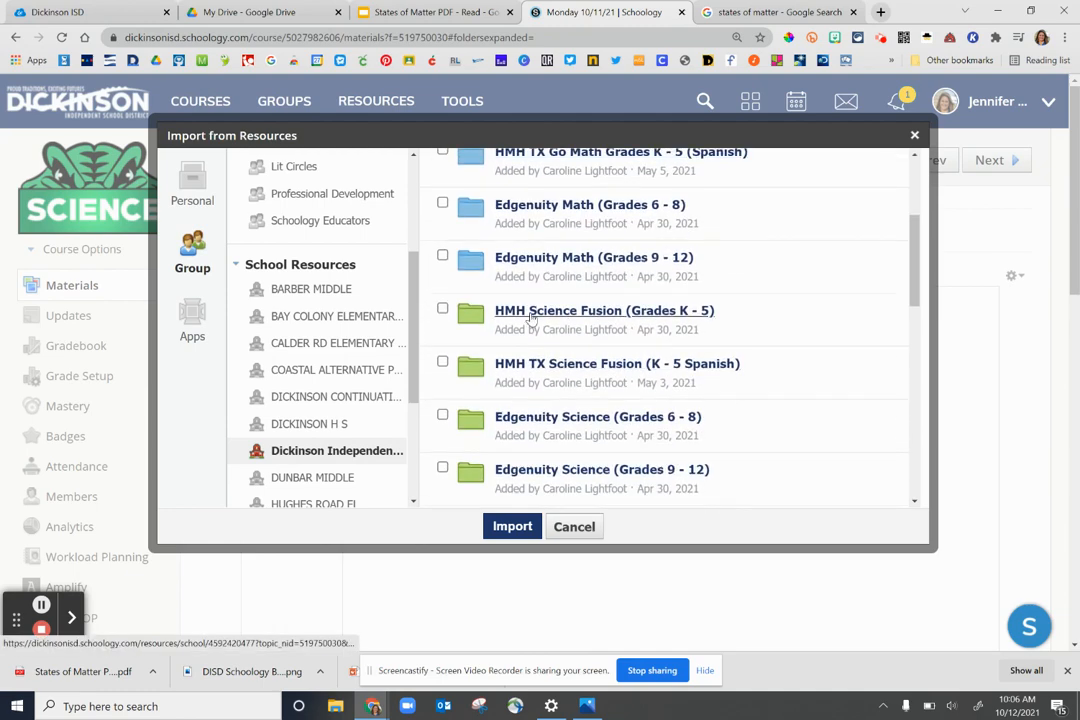
scroll(490, 310, down, 1)
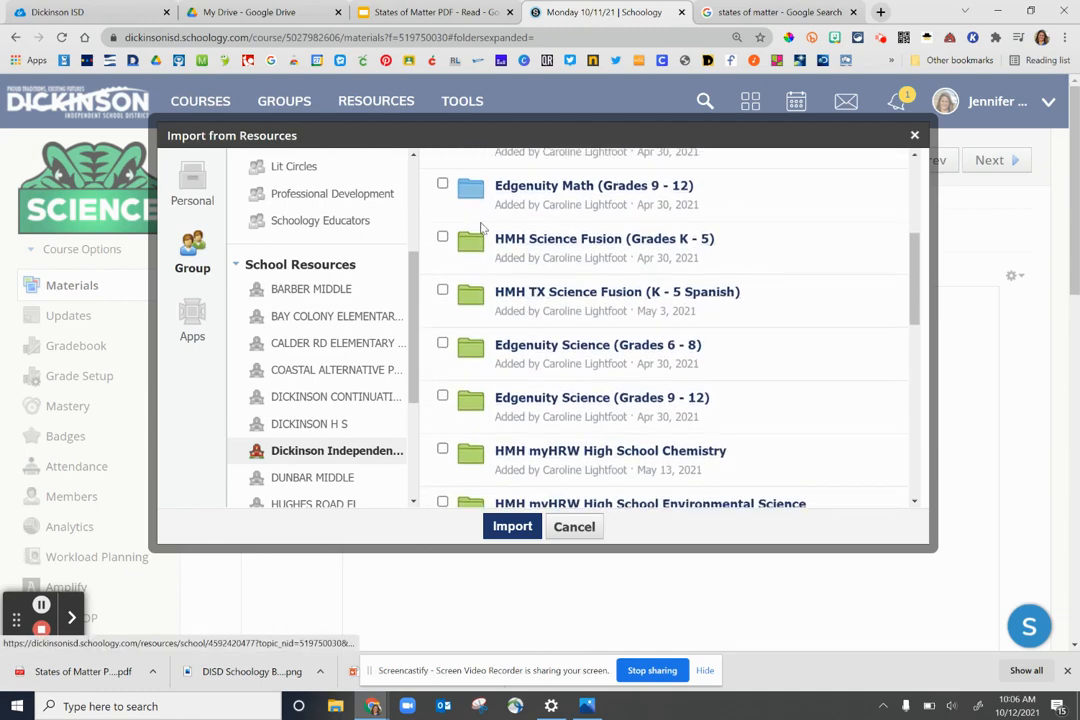
click(568, 242)
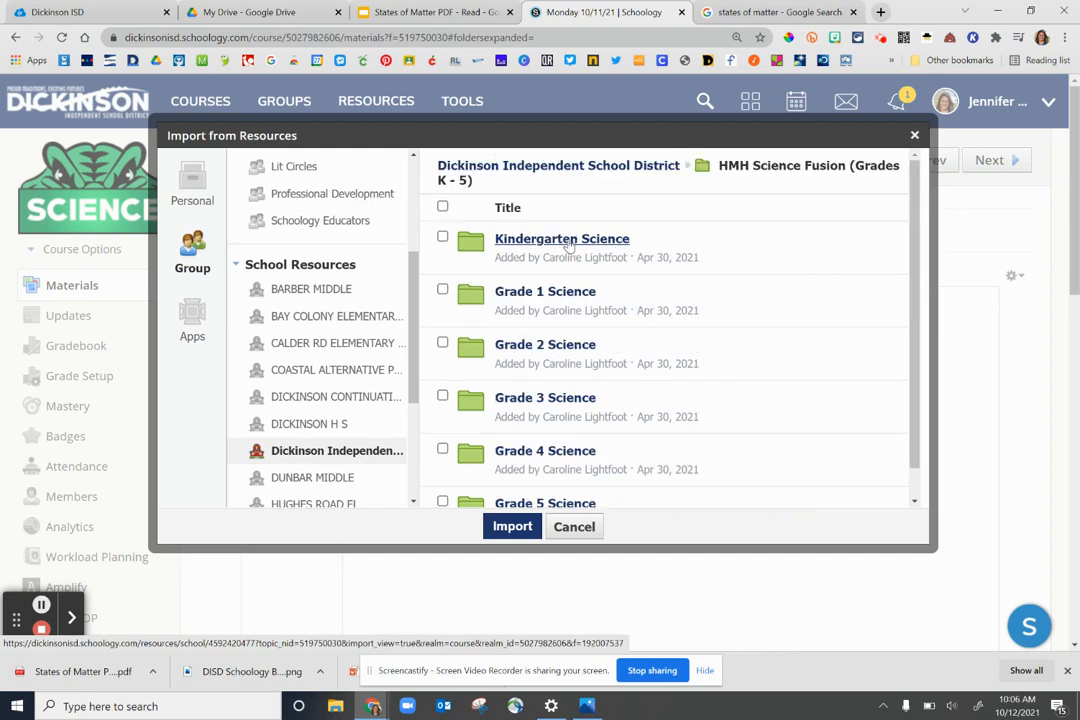
scroll(617, 313, down, 3)
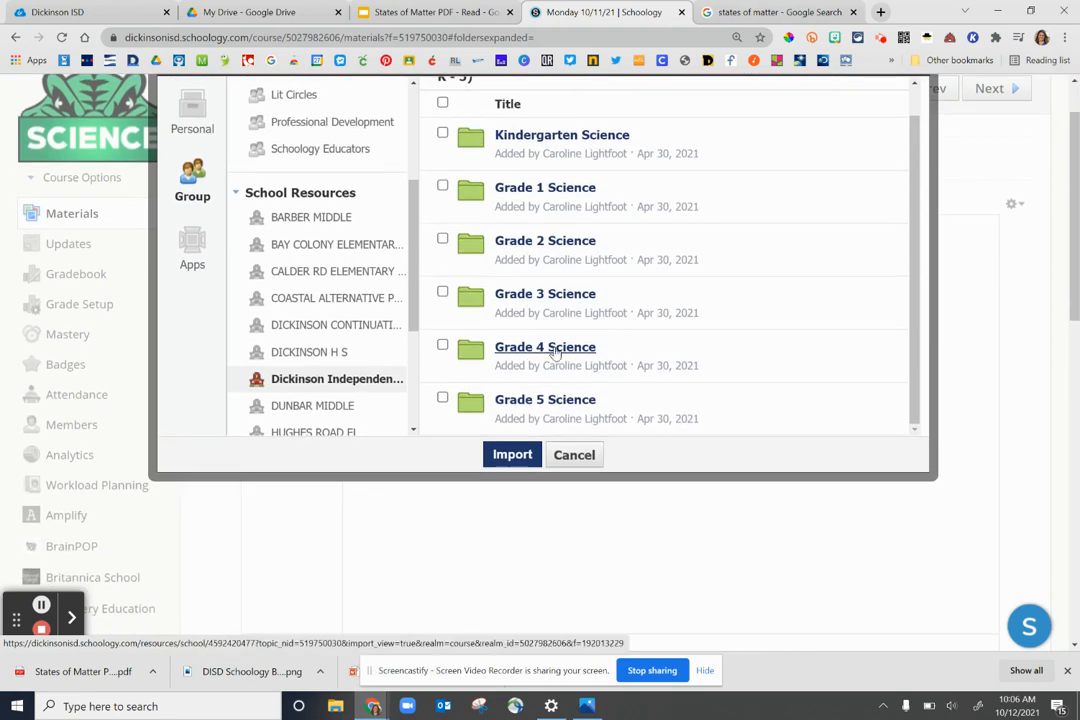
click(555, 350)
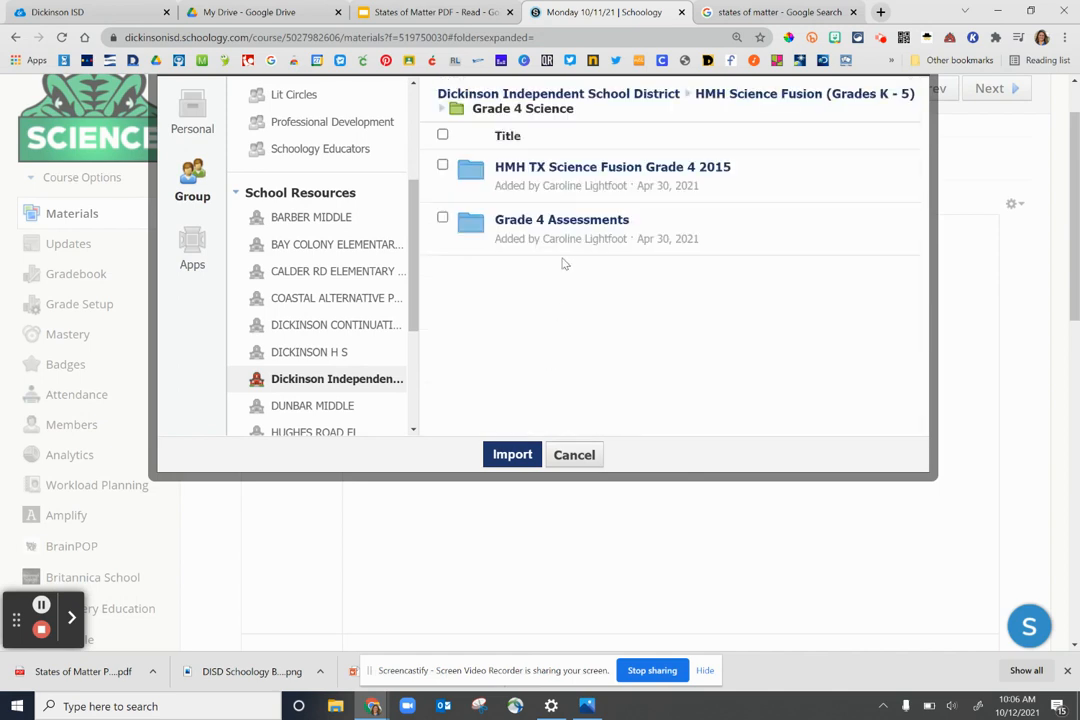
Go through both nested HMH TX Science Fusion Grade 4 2015 folders and open Unit 3 : Matter
click(571, 168)
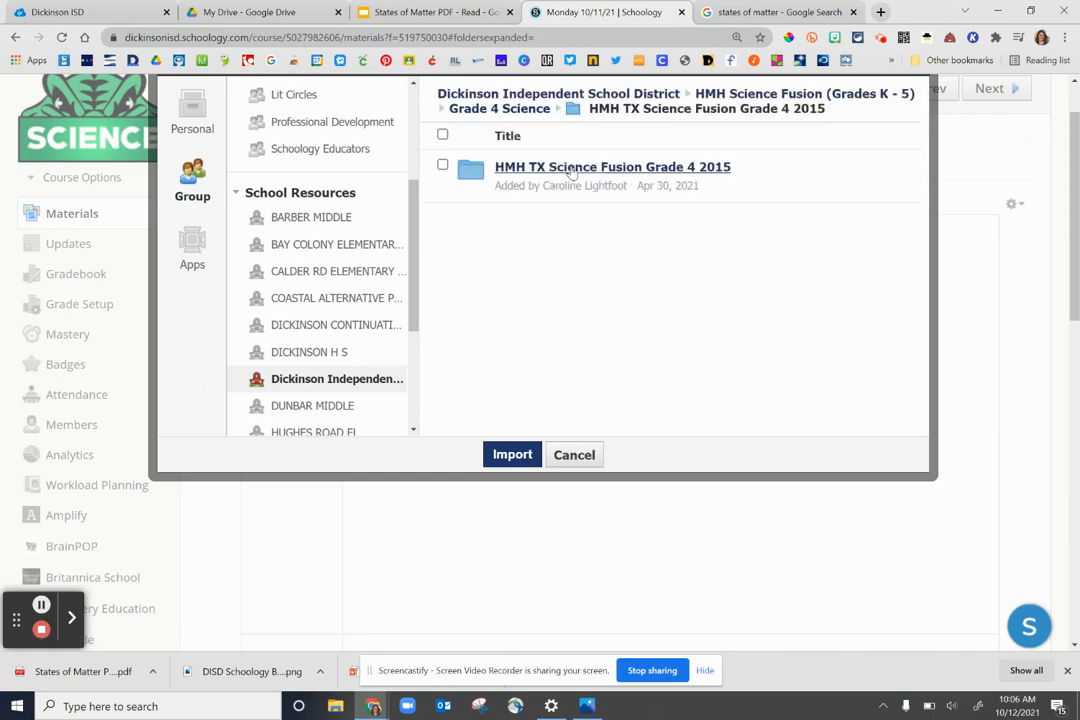
click(571, 170)
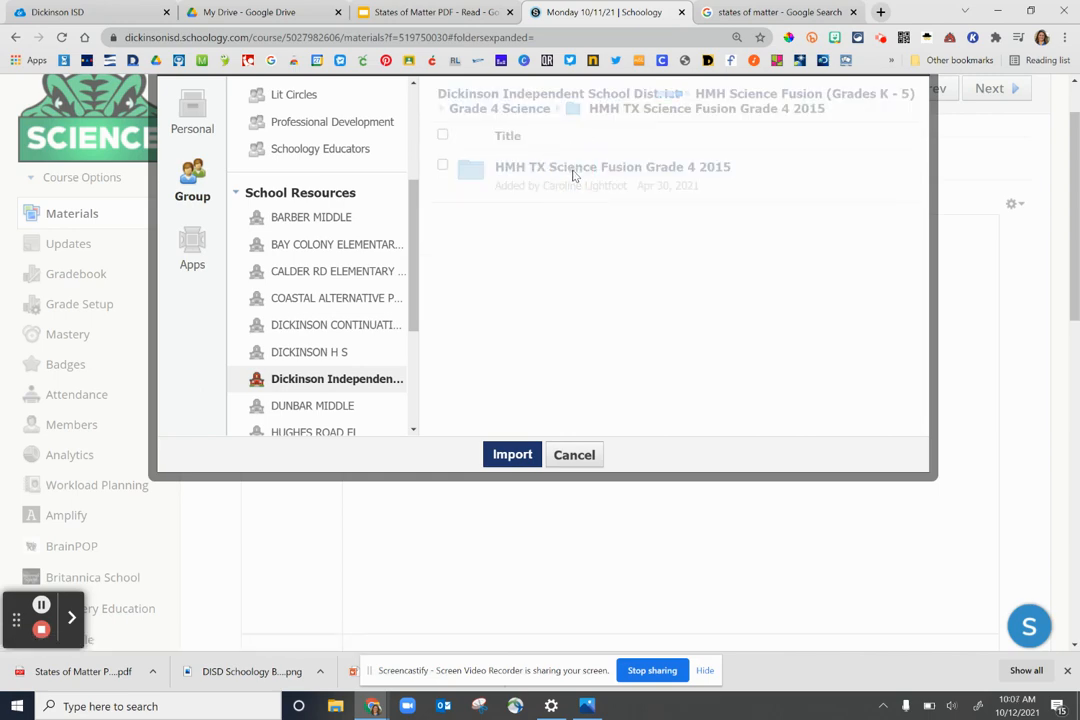
scroll(668, 260, down, 3)
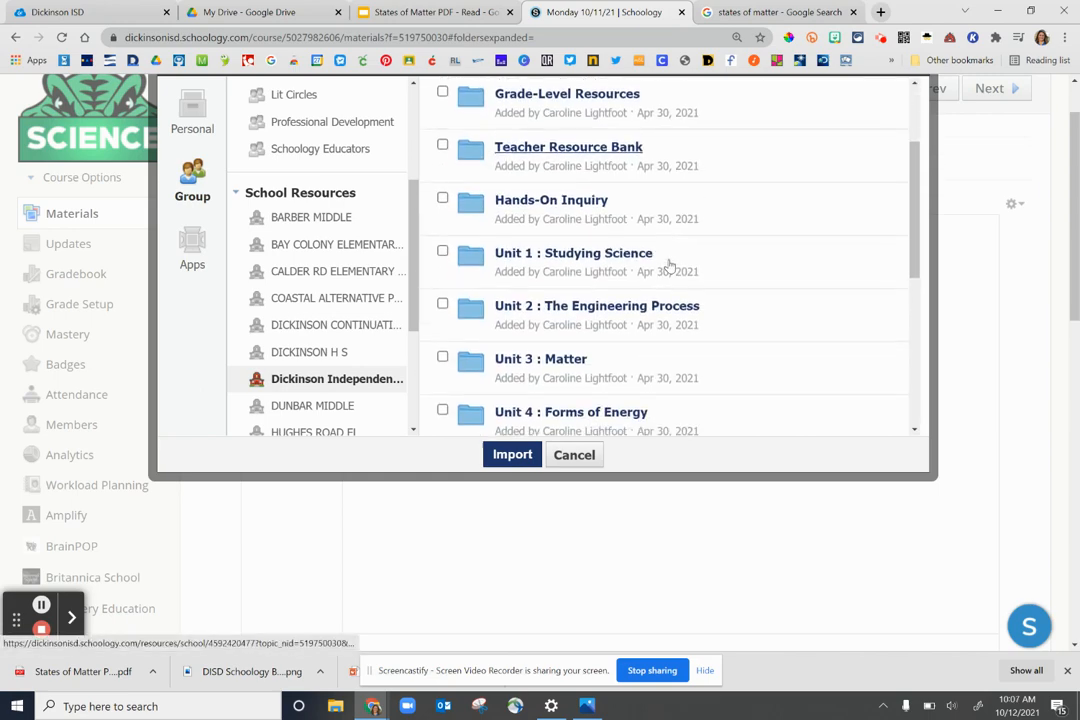
click(537, 285)
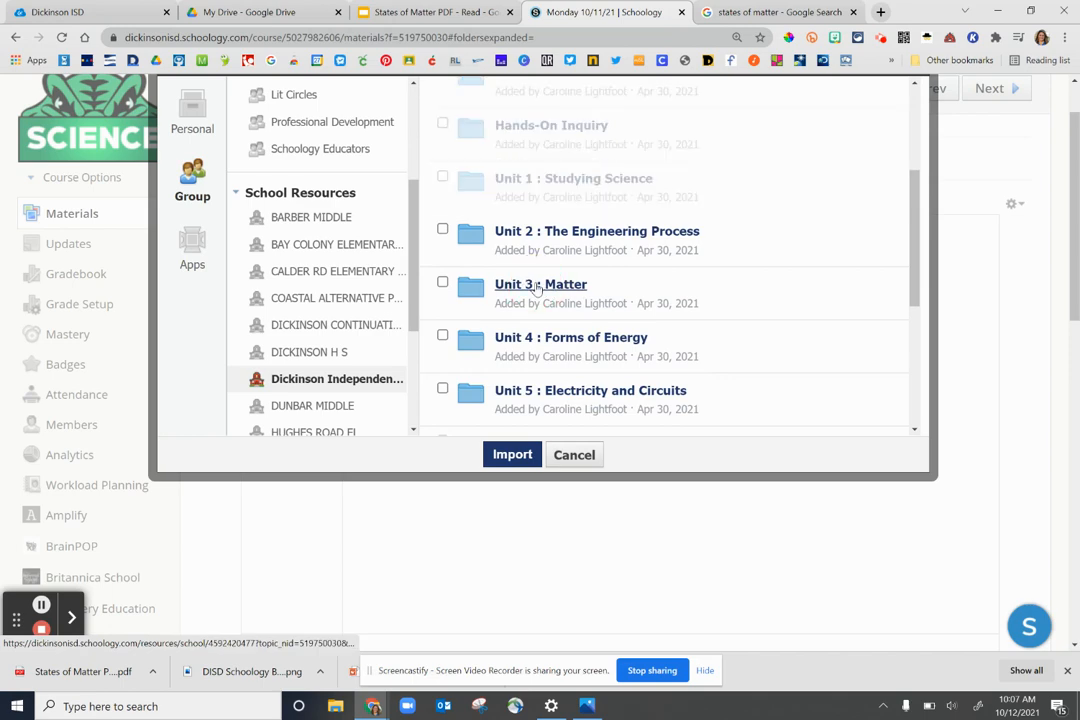
Open the Student Resources within the Lesson-Level Resources of Lesson 1 : What Are Physical Properties of Matter?
scroll(660, 290, down, 3)
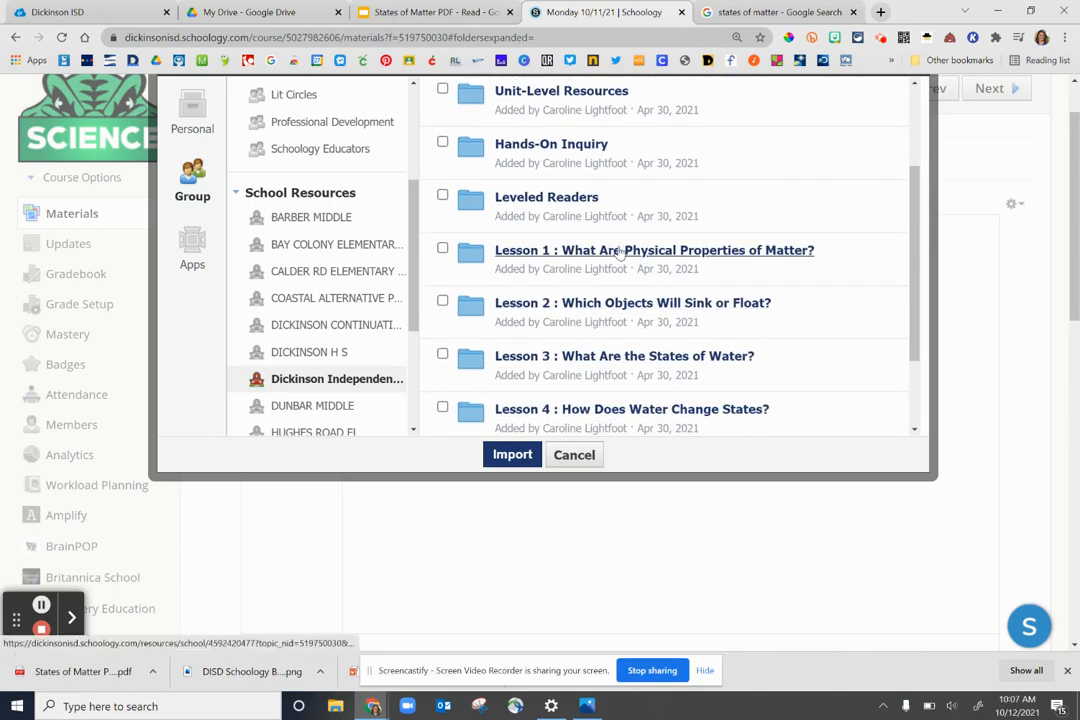
click(620, 254)
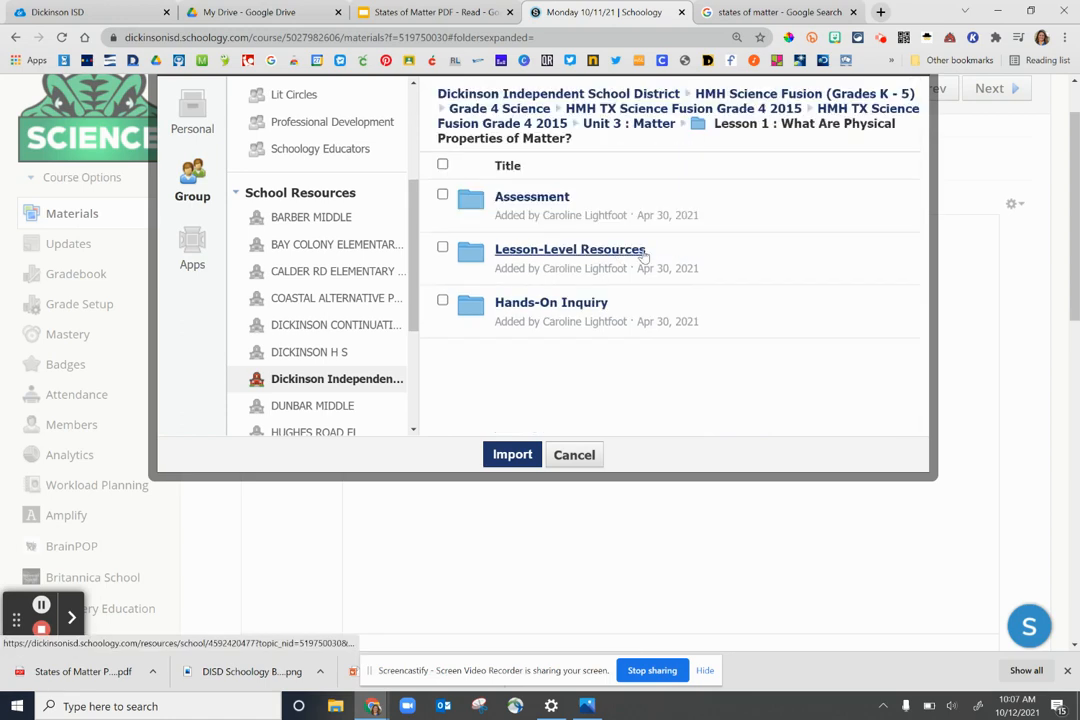
scroll(694, 272, down, 1)
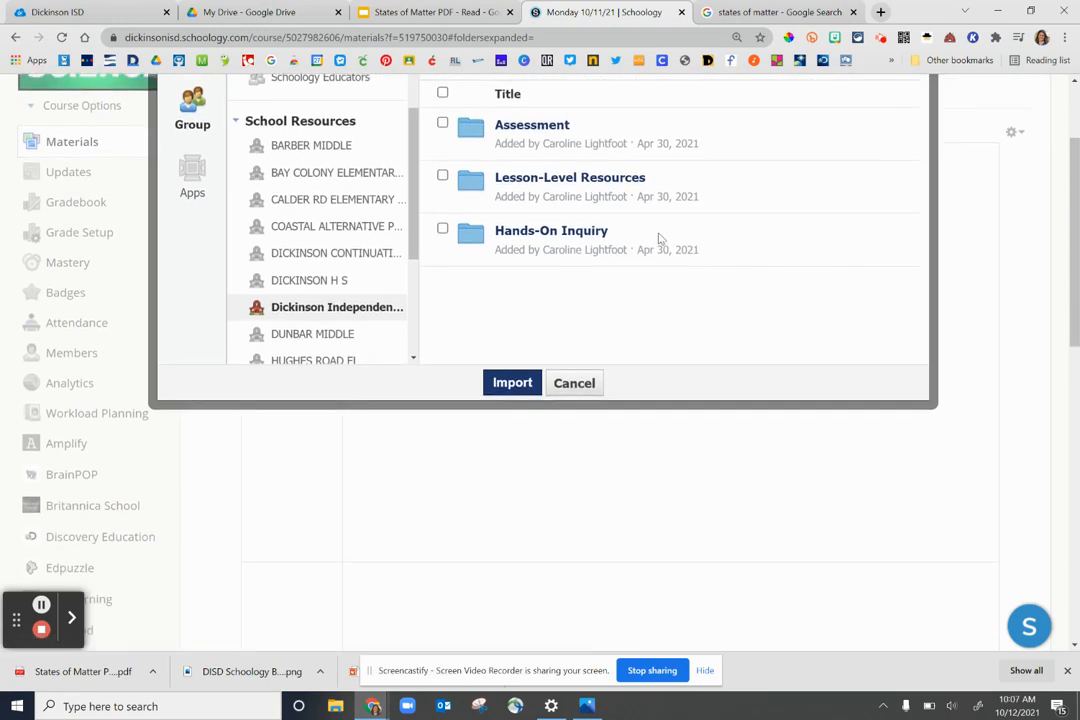
click(545, 181)
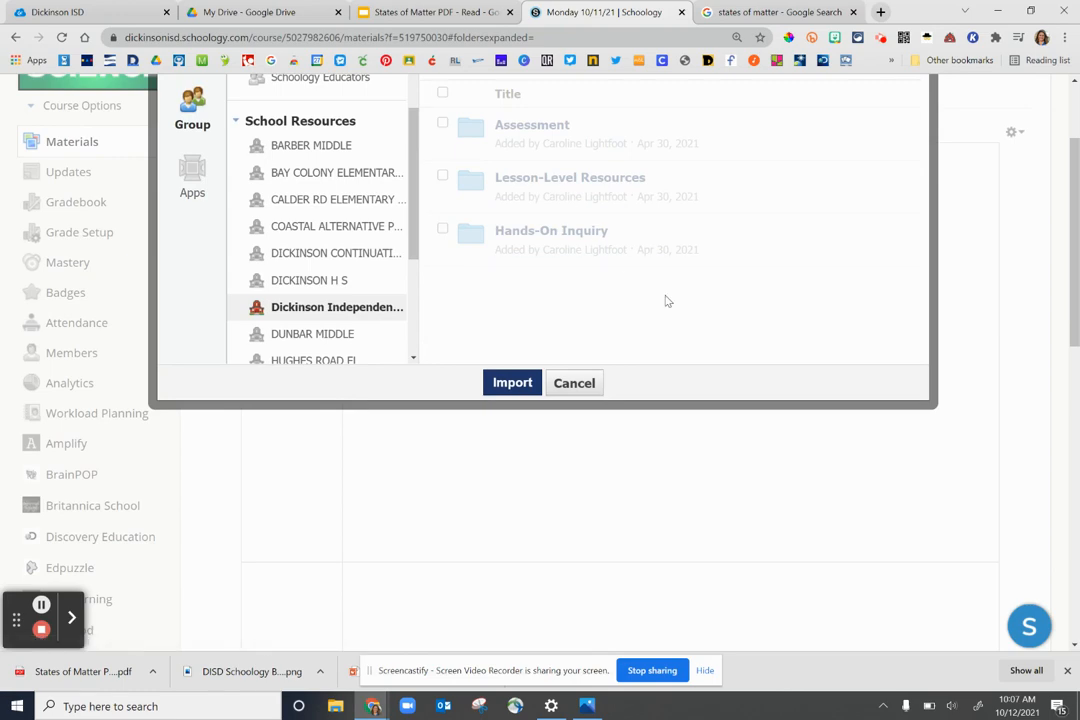
scroll(662, 301, up, 1)
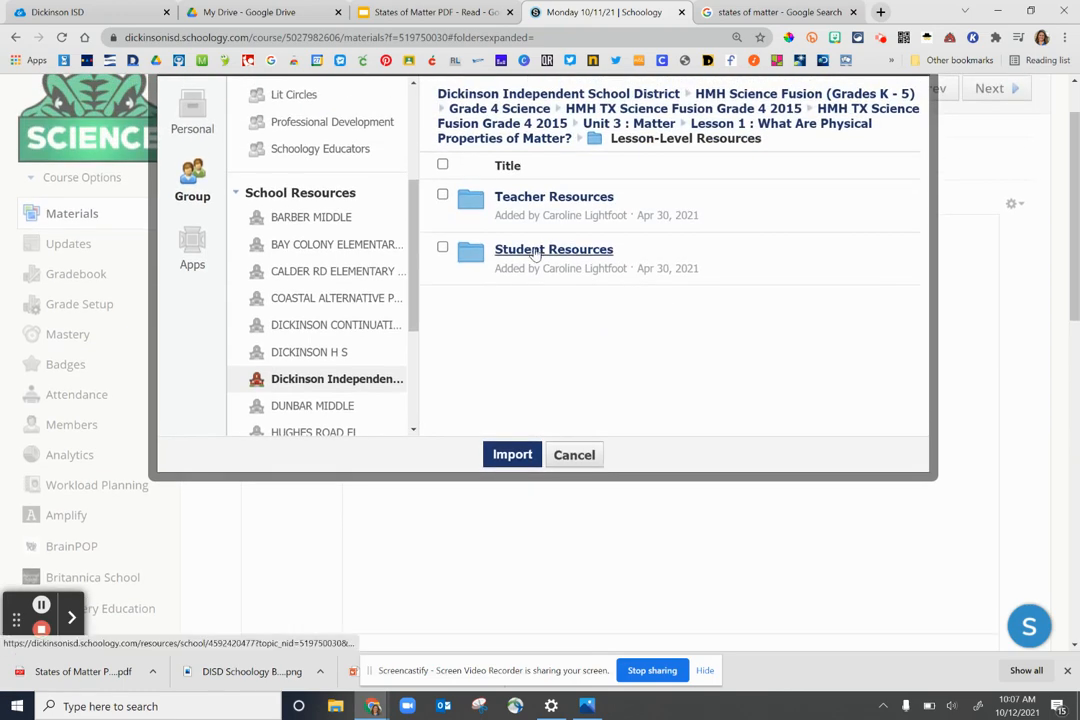
click(536, 251)
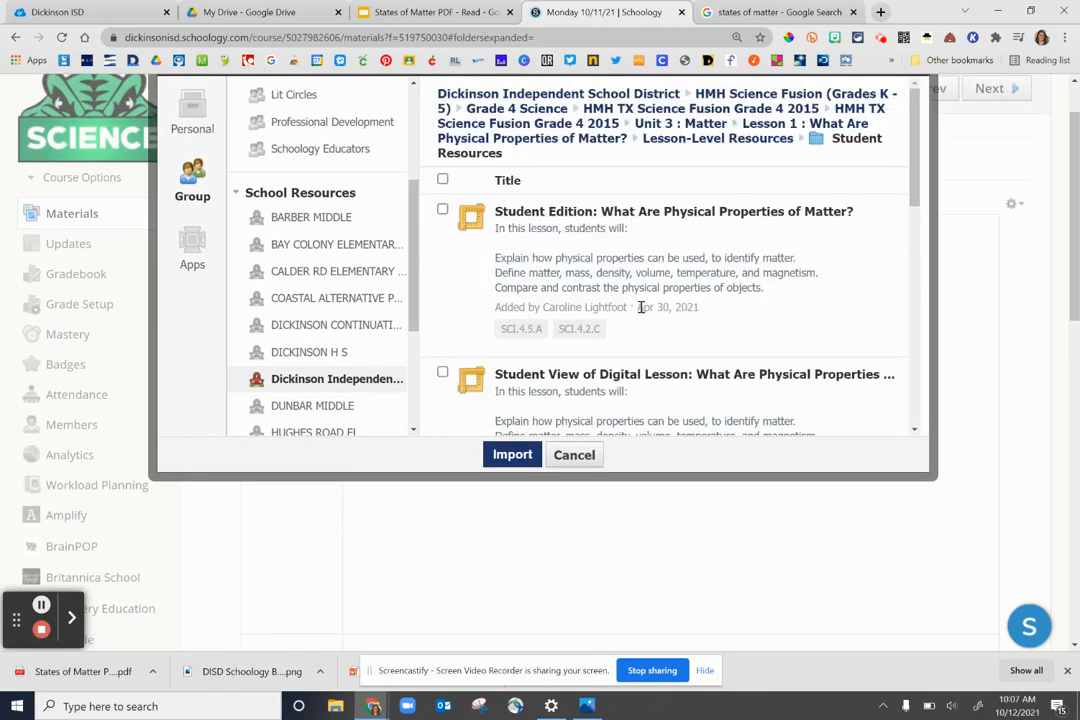
Import the "Student View of Digital Lesson: What Are Physical Properties of Matter?" resource into the Monday 10/11/21 folder
scroll(641, 307, down, 1)
drag(495, 303, 692, 304)
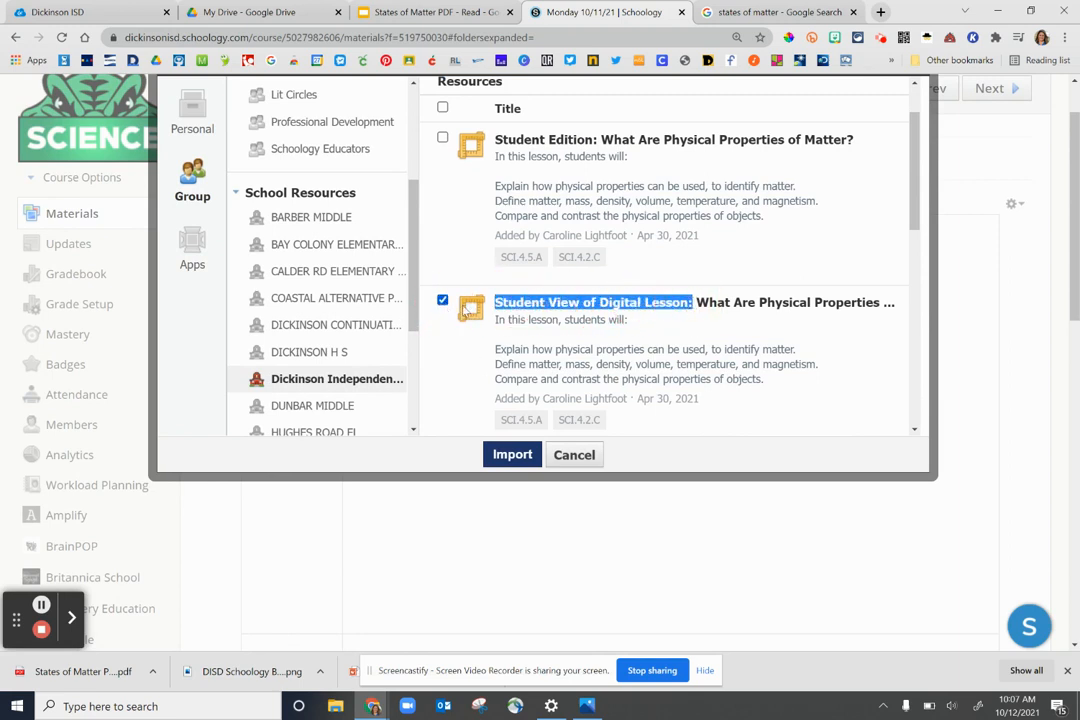
scroll(634, 345, up, 1)
scroll(634, 345, down, 1)
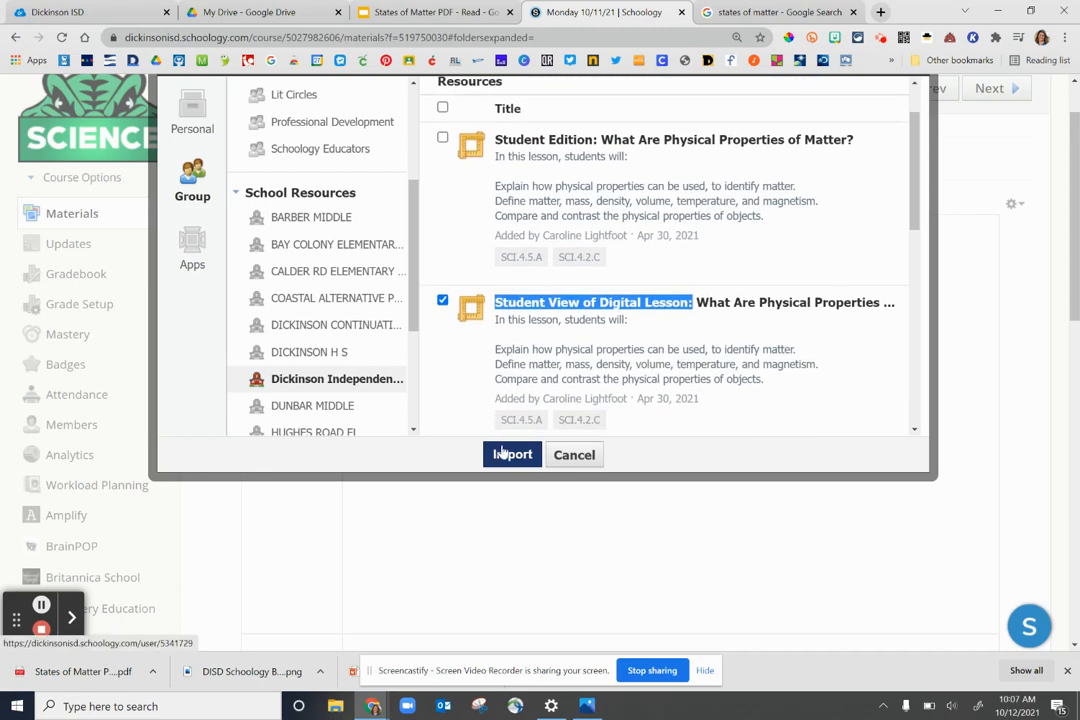
click(511, 458)
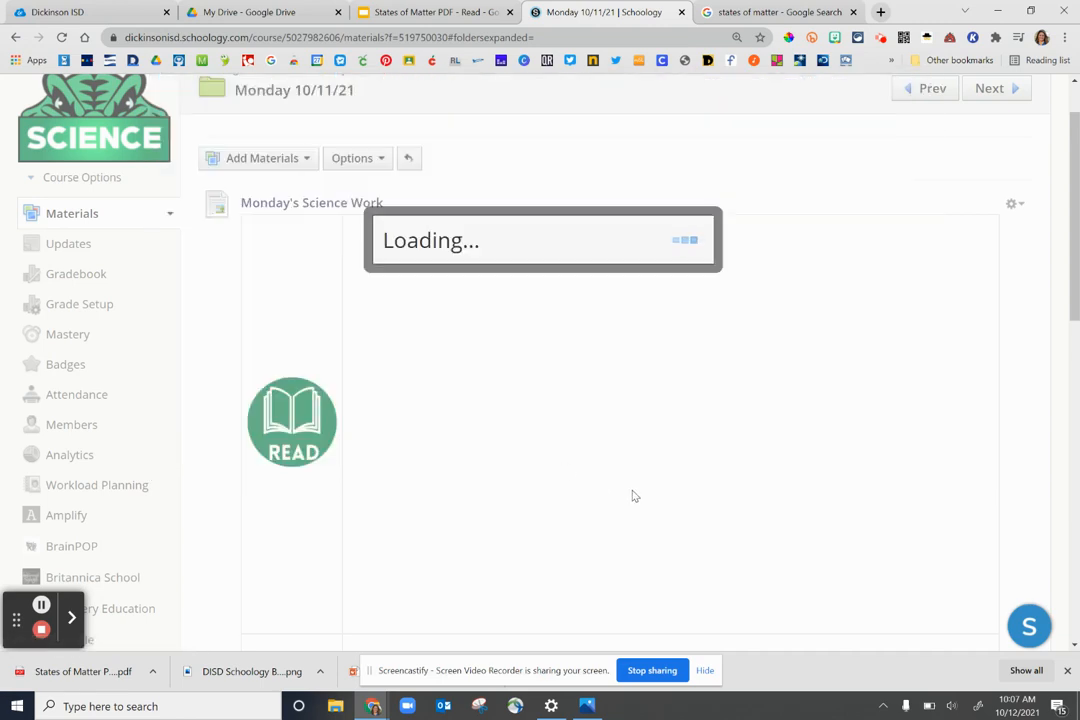
click(512, 348)
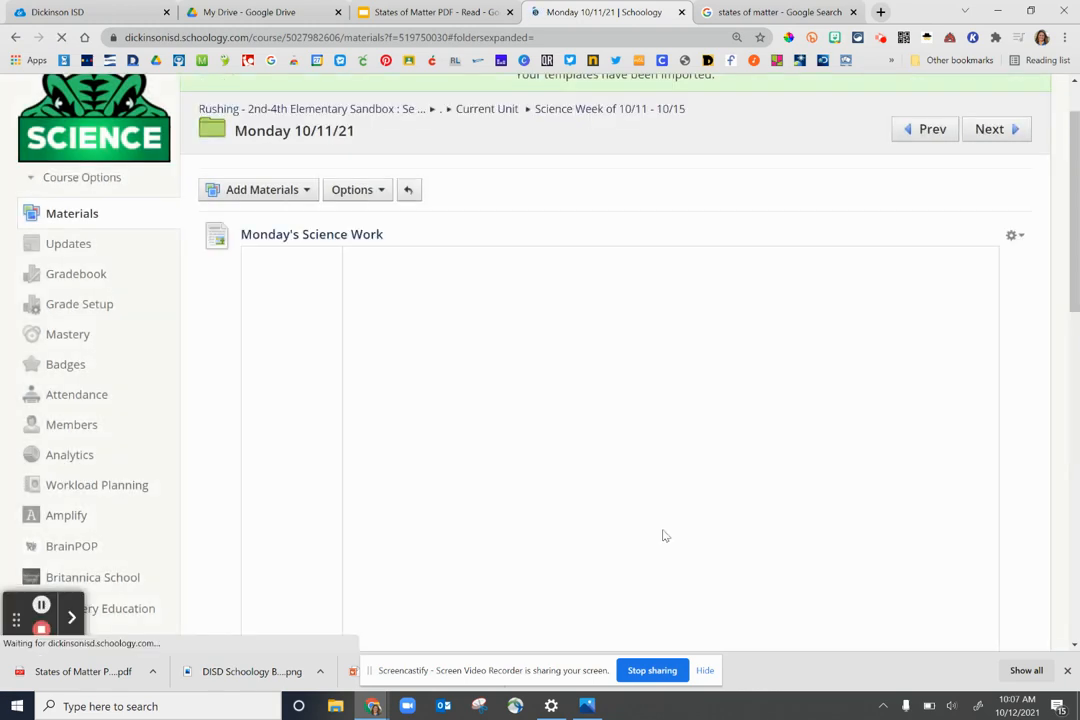
Capture the imported Student View of Digital Lesson entry, including its standards tags, as a rectangular snip with Snipping Tool
scroll(670, 433, down, 4)
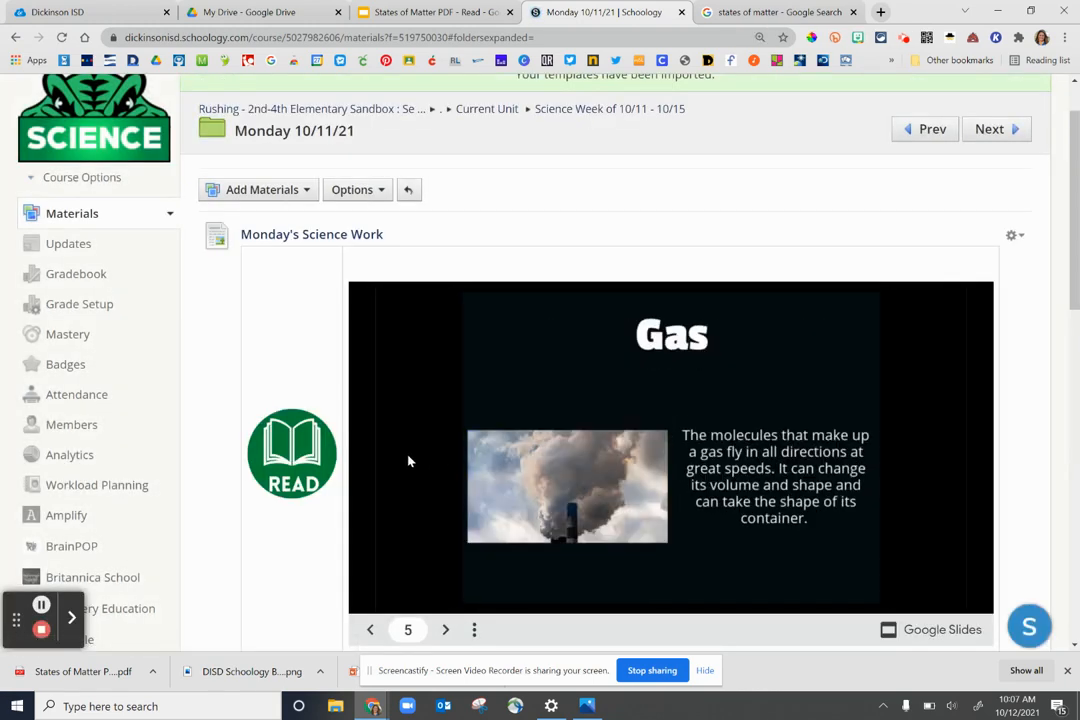
scroll(295, 535, down, 9)
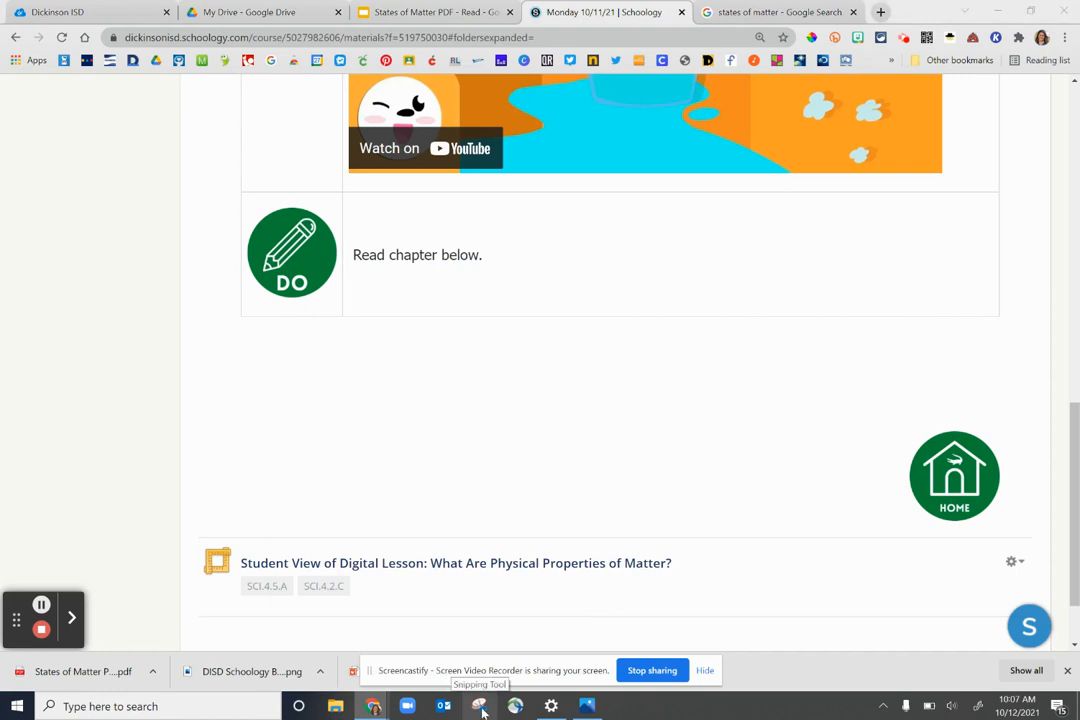
click(480, 707)
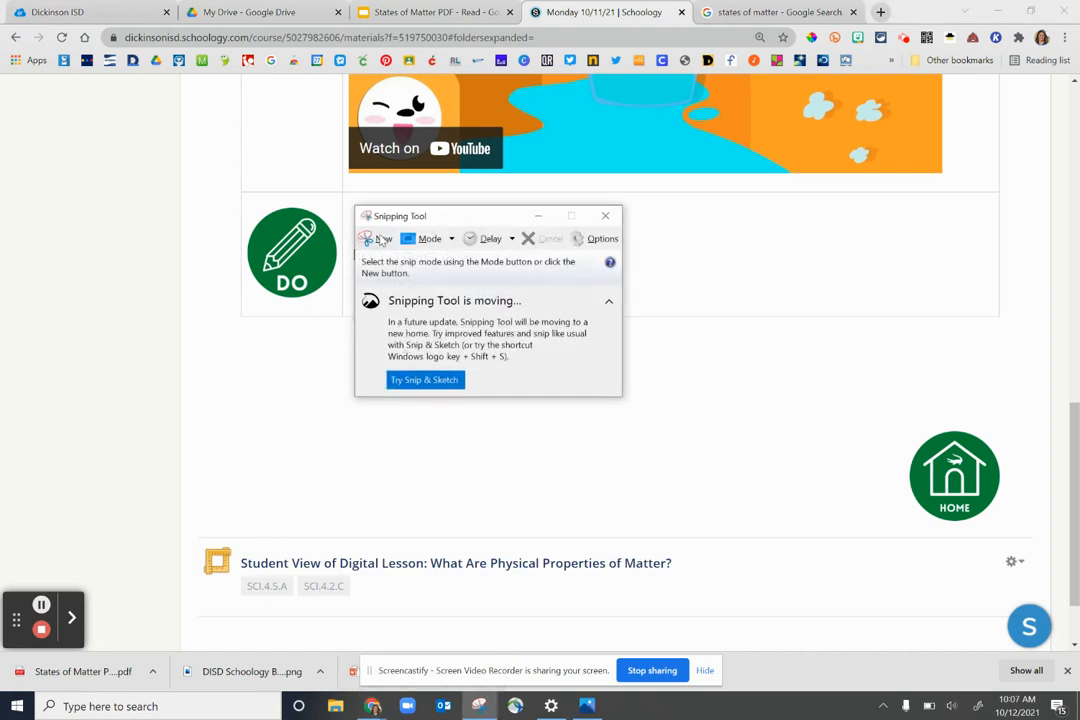
click(382, 240)
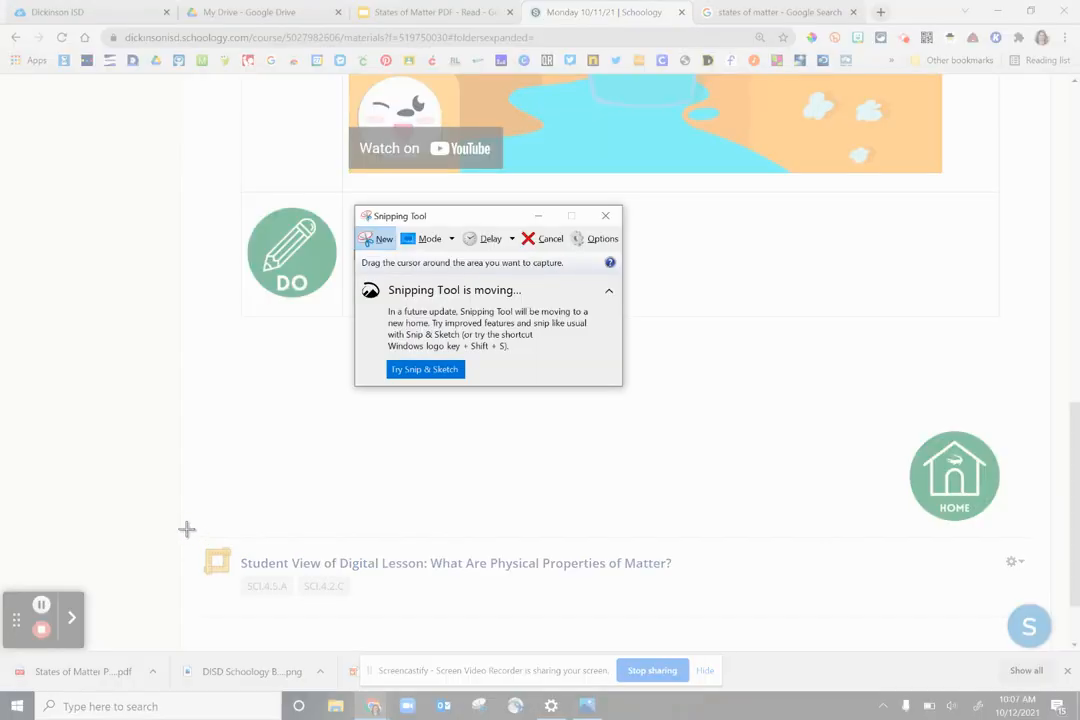
drag(186, 521, 732, 619)
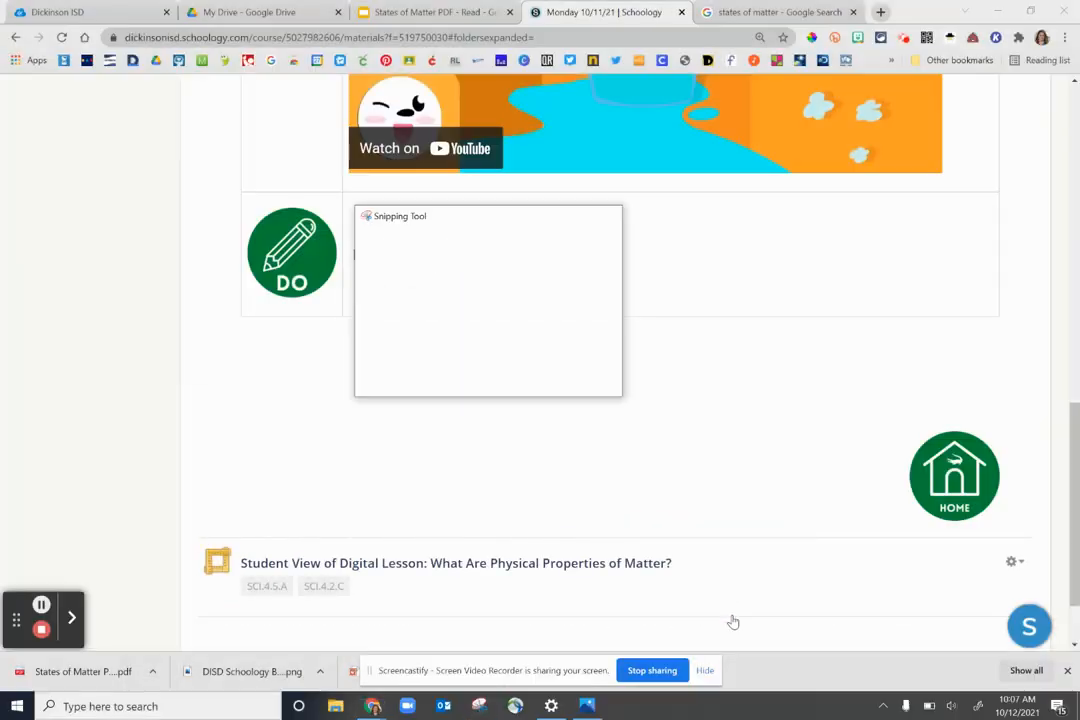
Save the snip as a PNG named "matter 1" in the Pictures folder and close Snipping Tool
click(292, 432)
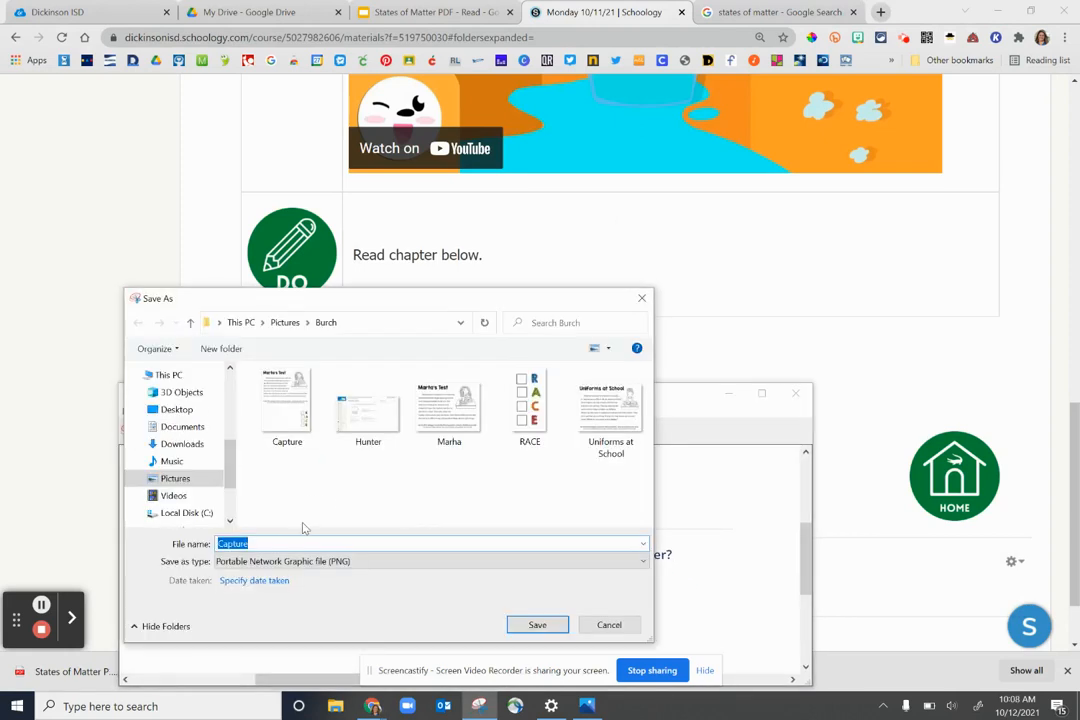
text(matter 1)
click(285, 322)
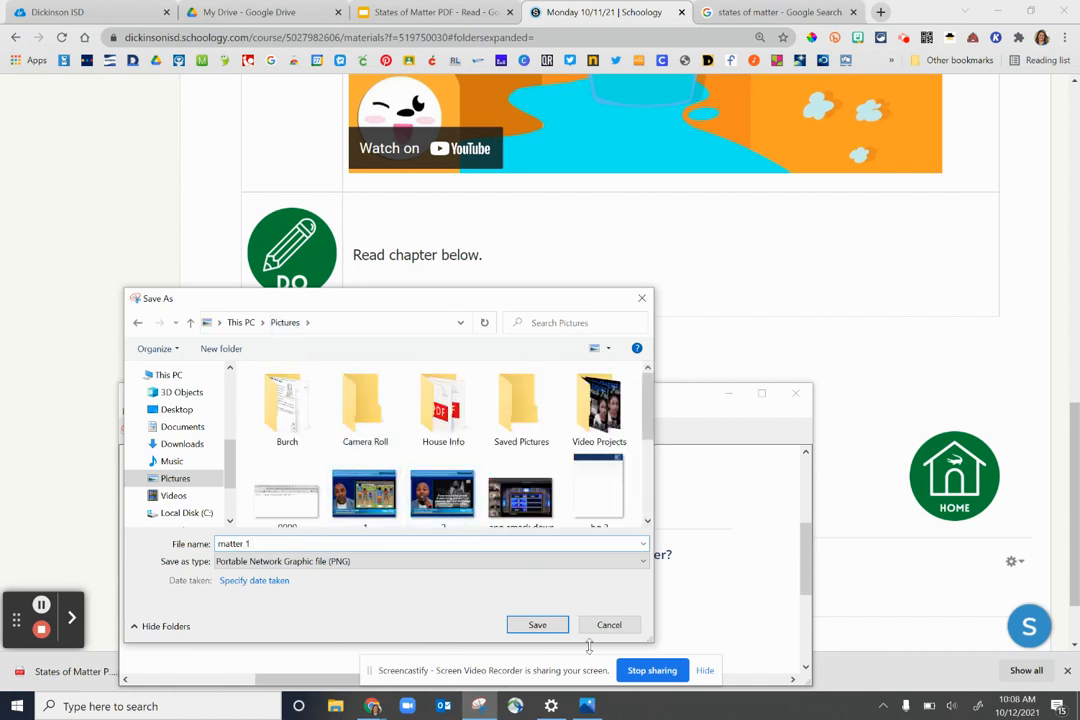
text(1)
click(538, 625)
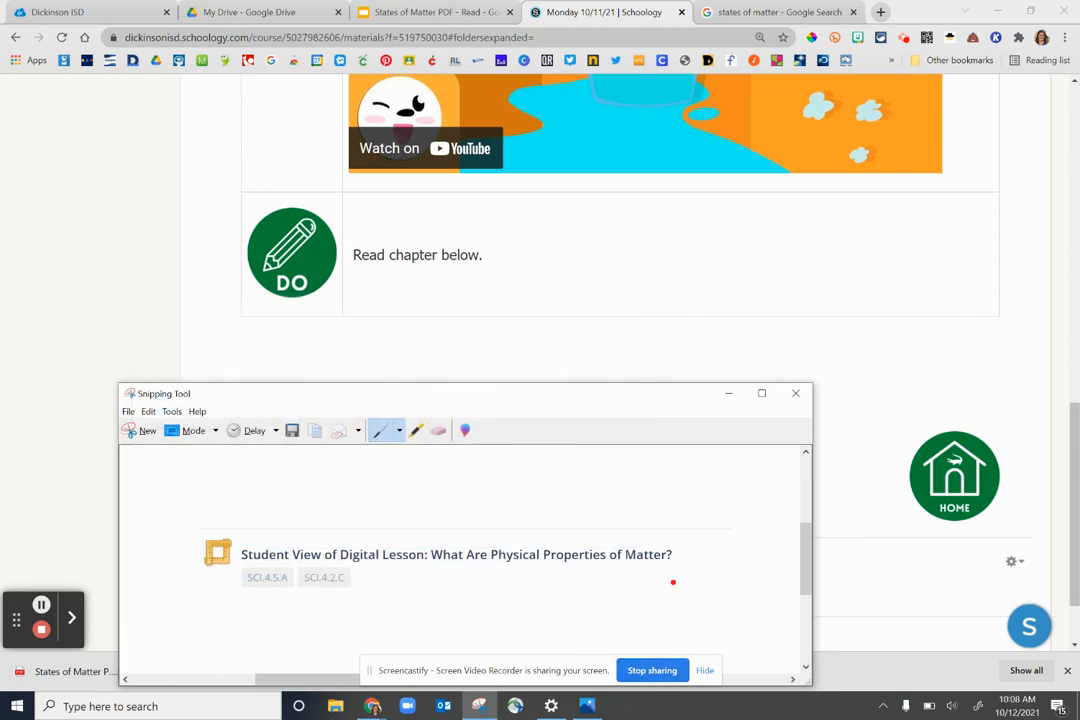
scroll(690, 540, down, 1)
click(808, 454)
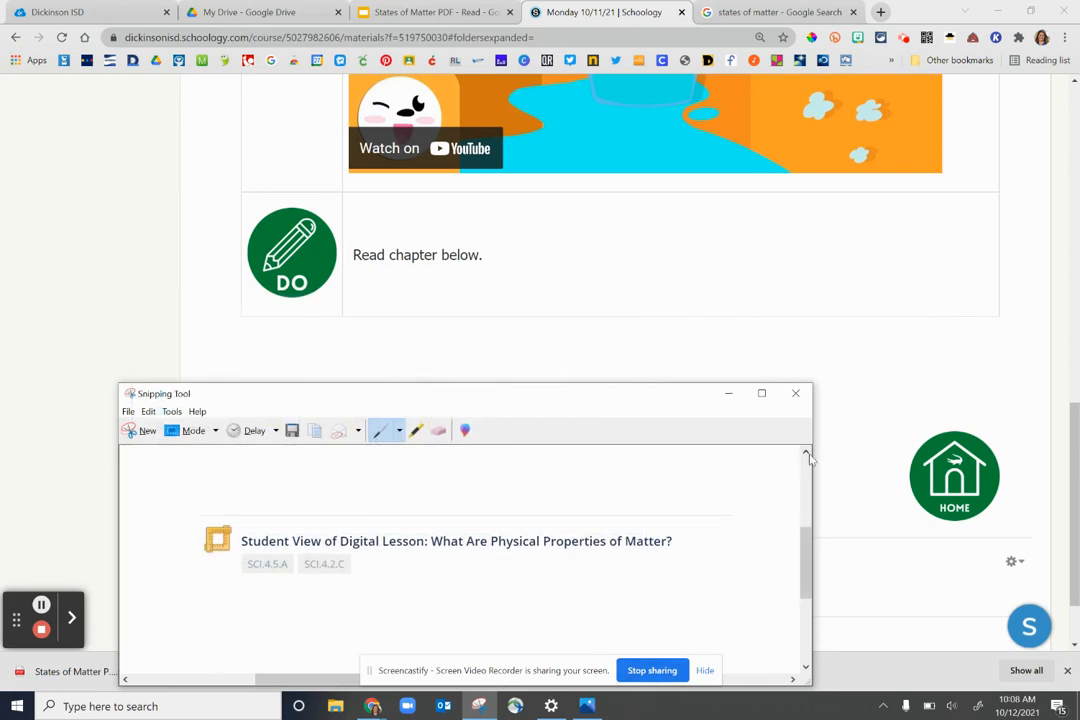
click(795, 393)
Open the Monday's Science Work page for editing and delete the text "Read chapter below." from the DO row
scroll(640, 410, up, 5)
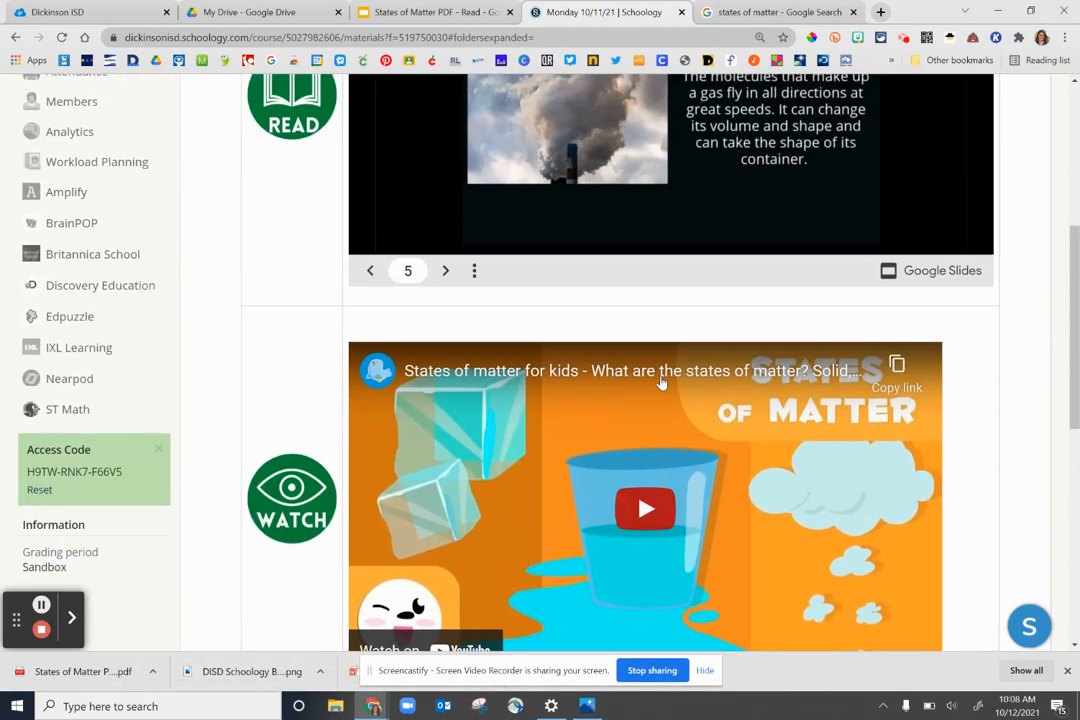
scroll(735, 356, up, 4)
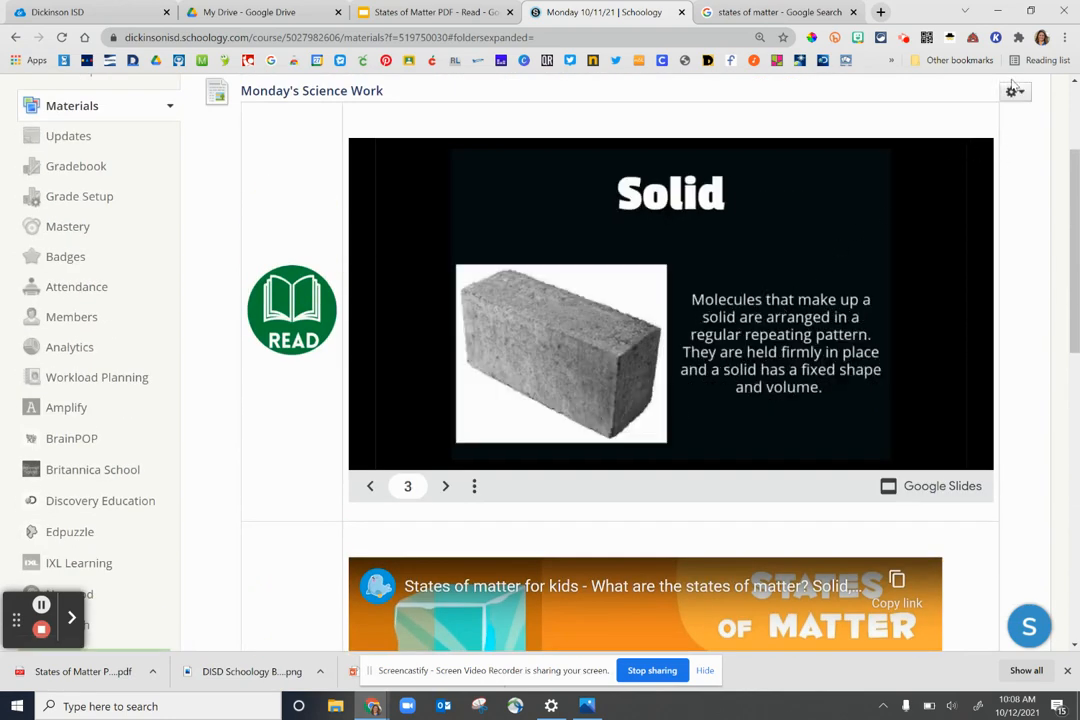
click(1013, 93)
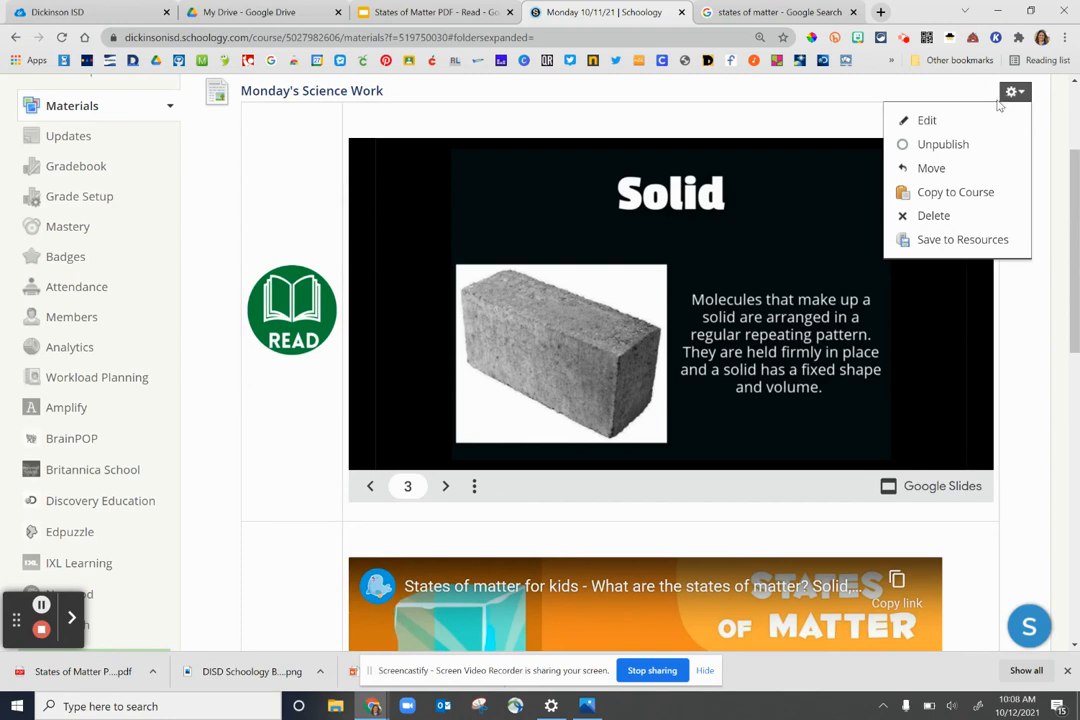
click(979, 120)
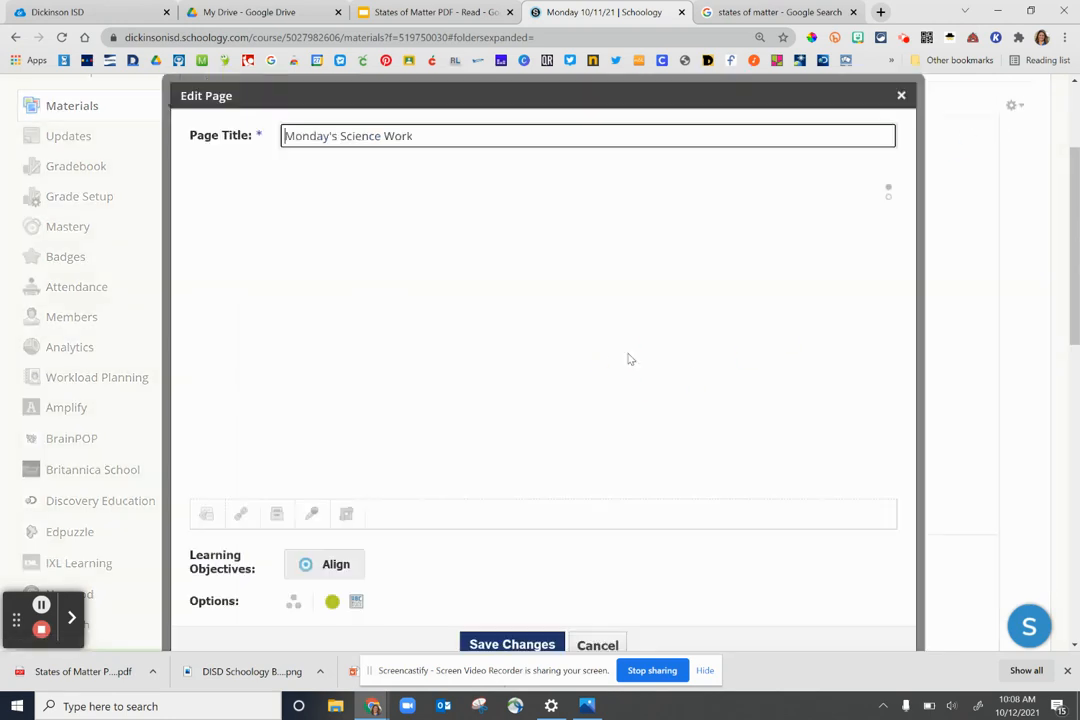
scroll(554, 402, down, 10)
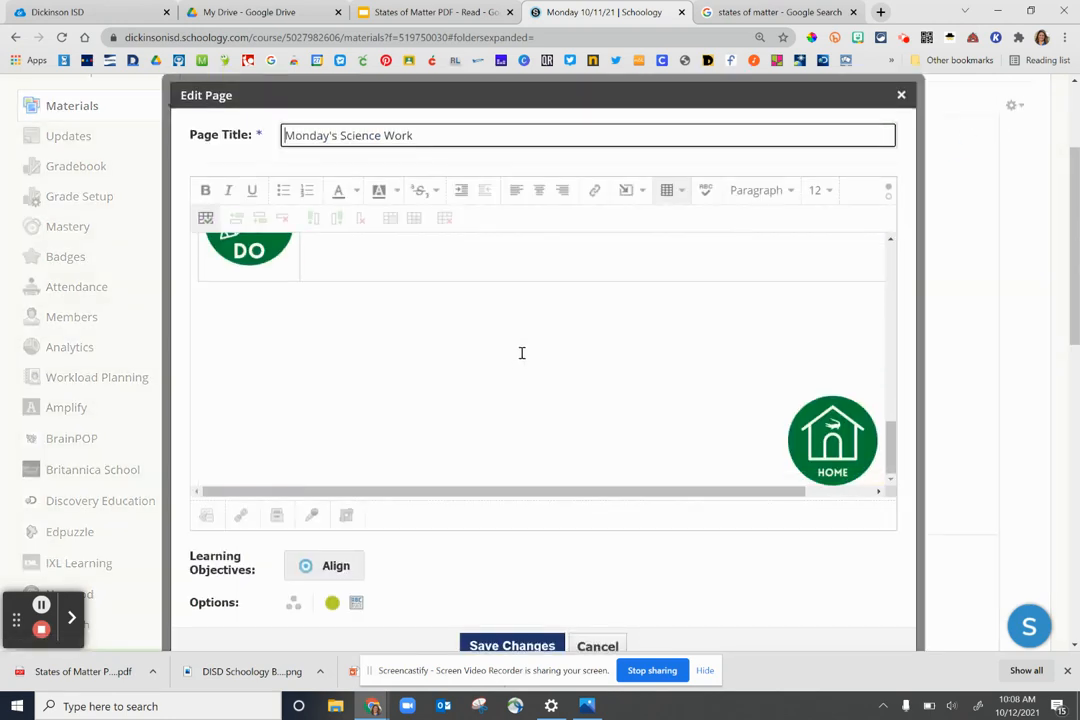
scroll(521, 352, up, 5)
drag(473, 366, 308, 370)
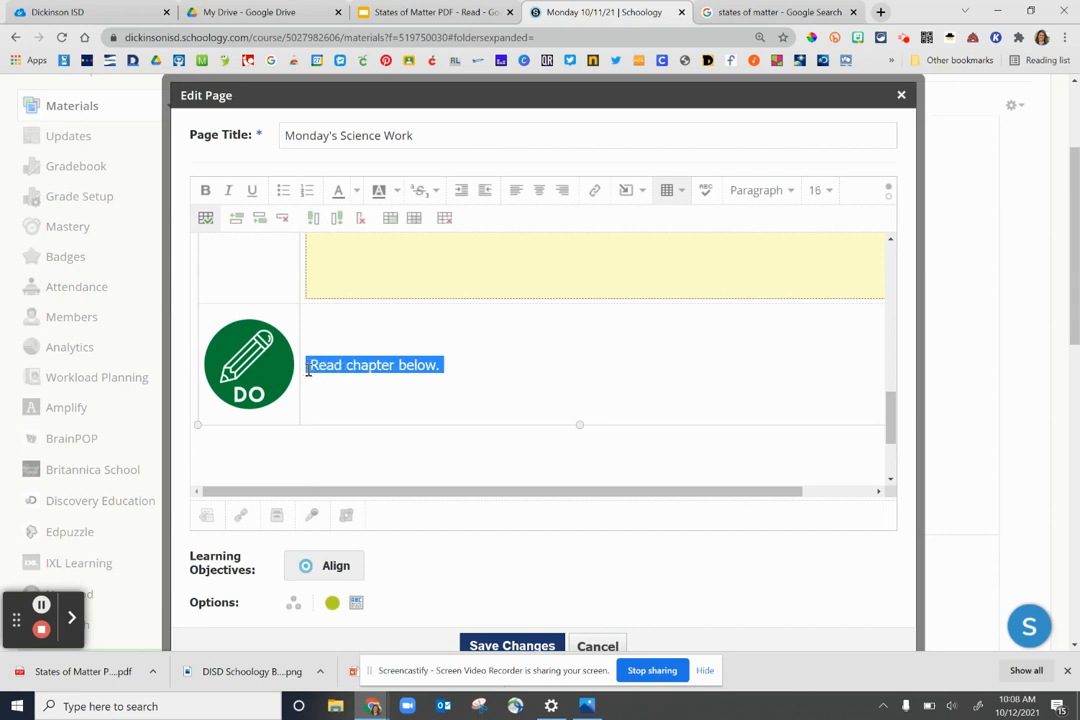
key(BackSpace)
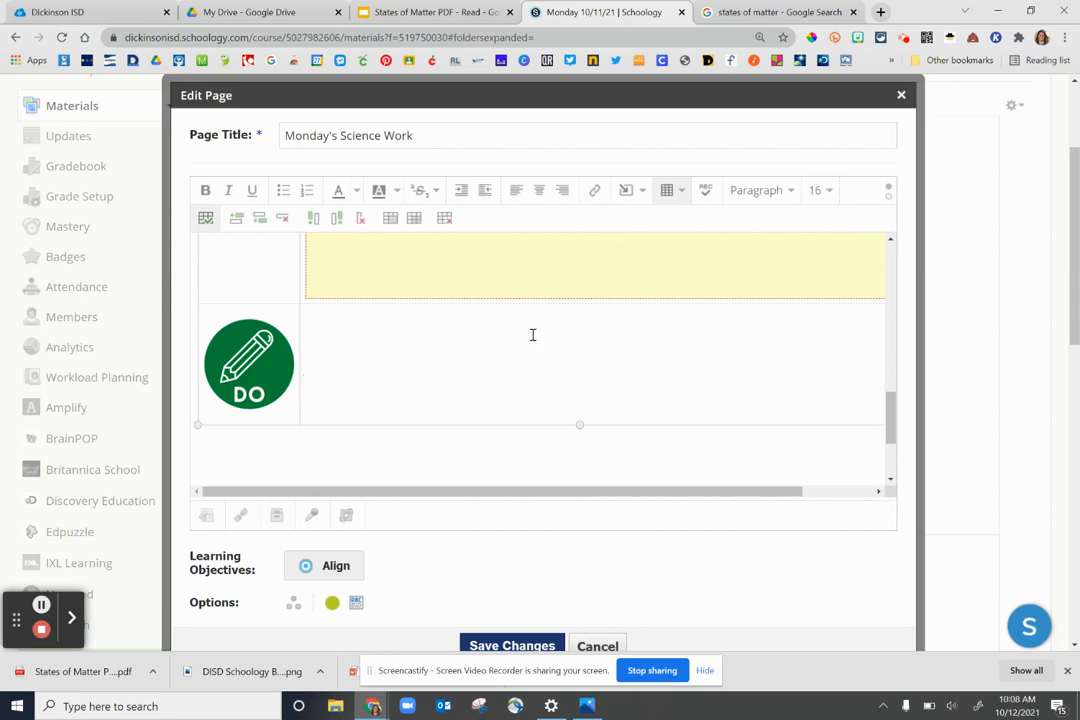
Insert the image "matter 1" from the Pictures folder into the empty cell of the DO row
click(628, 190)
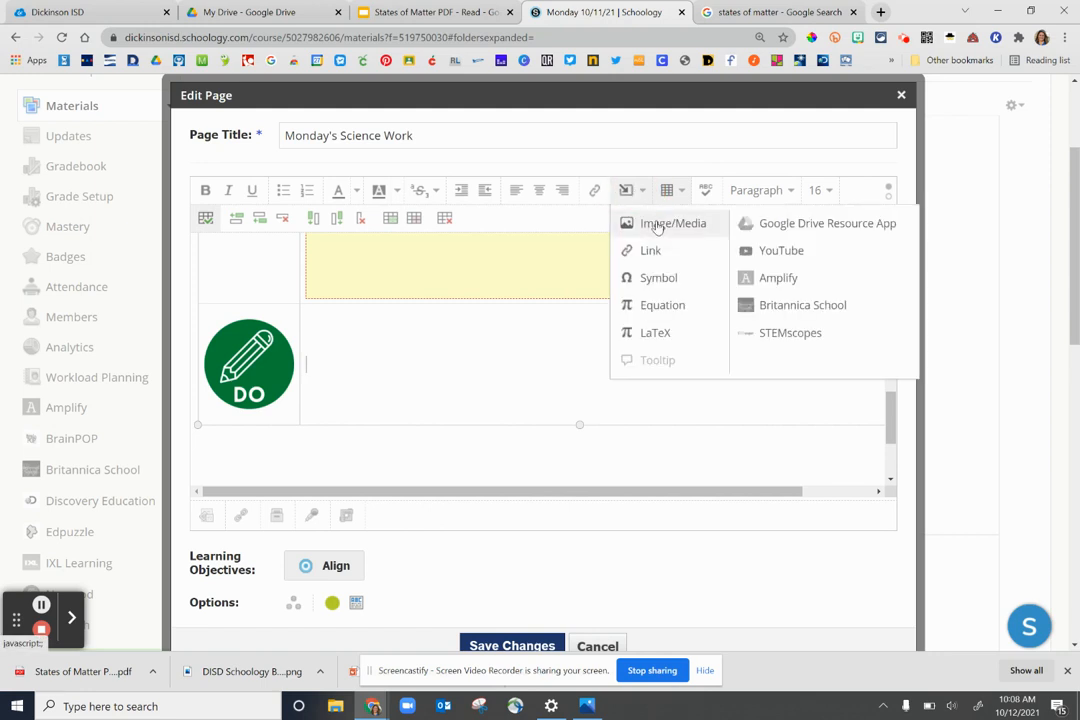
click(658, 226)
click(438, 285)
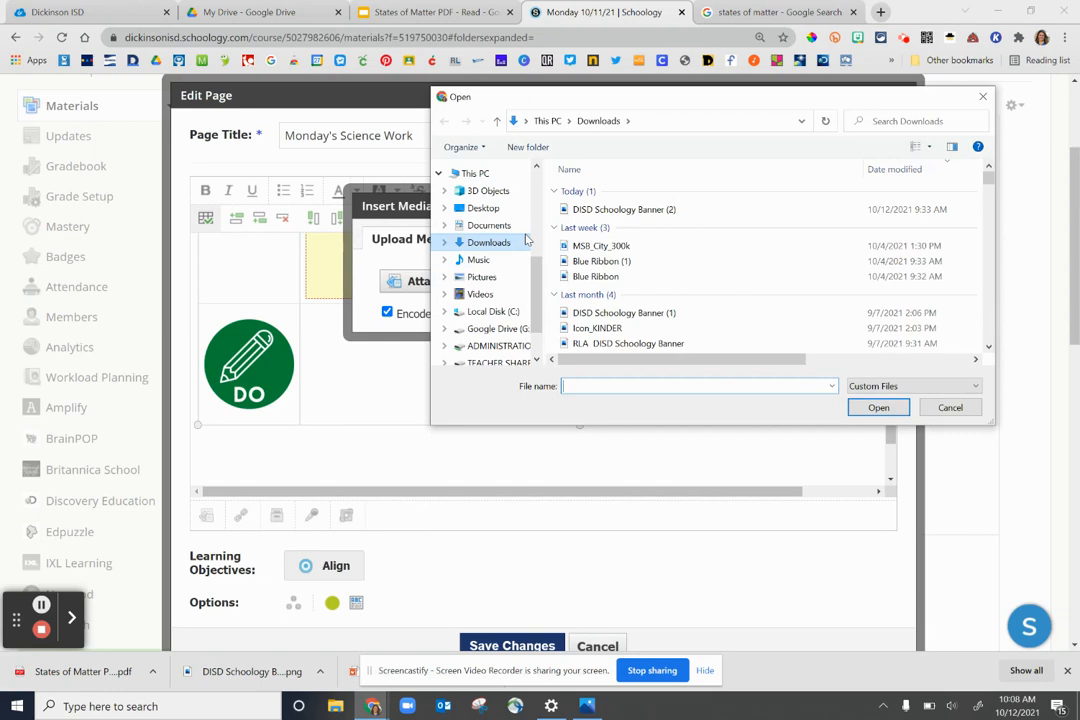
click(482, 278)
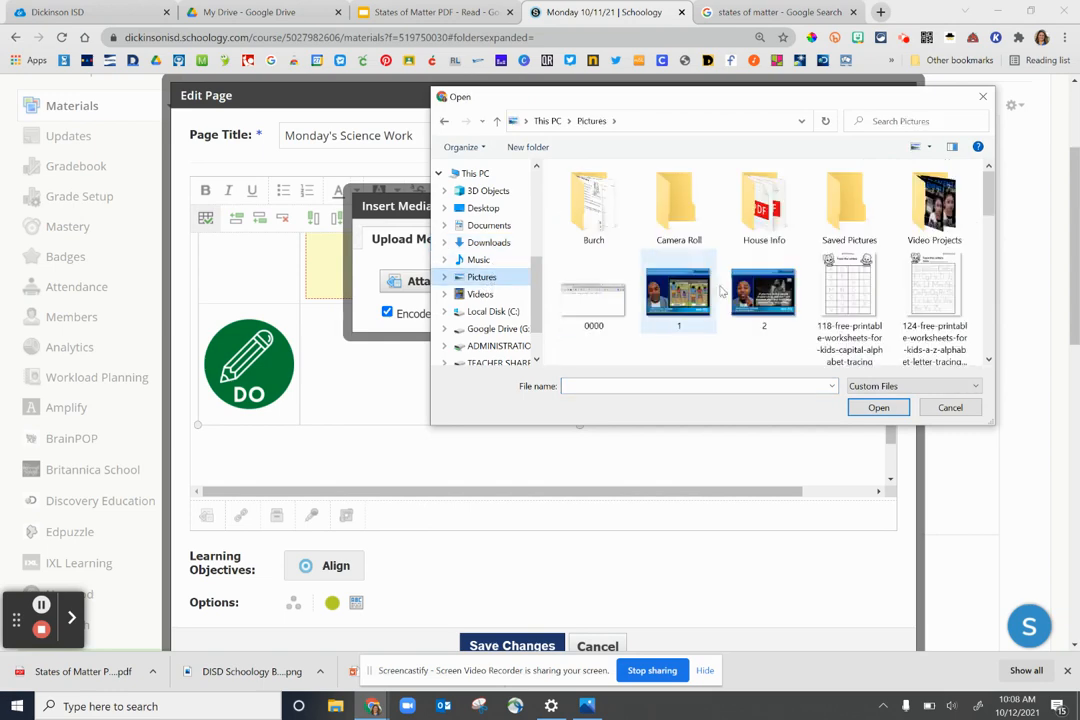
scroll(769, 290, down, 5)
scroll(769, 290, down, 5)
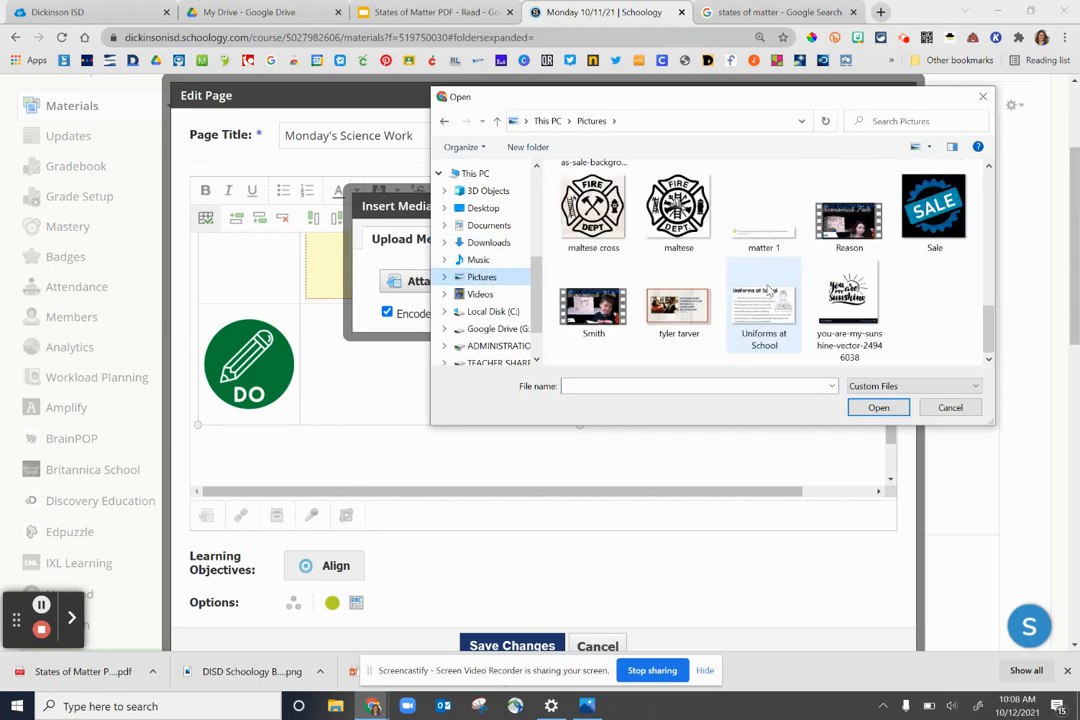
scroll(769, 290, up, 2)
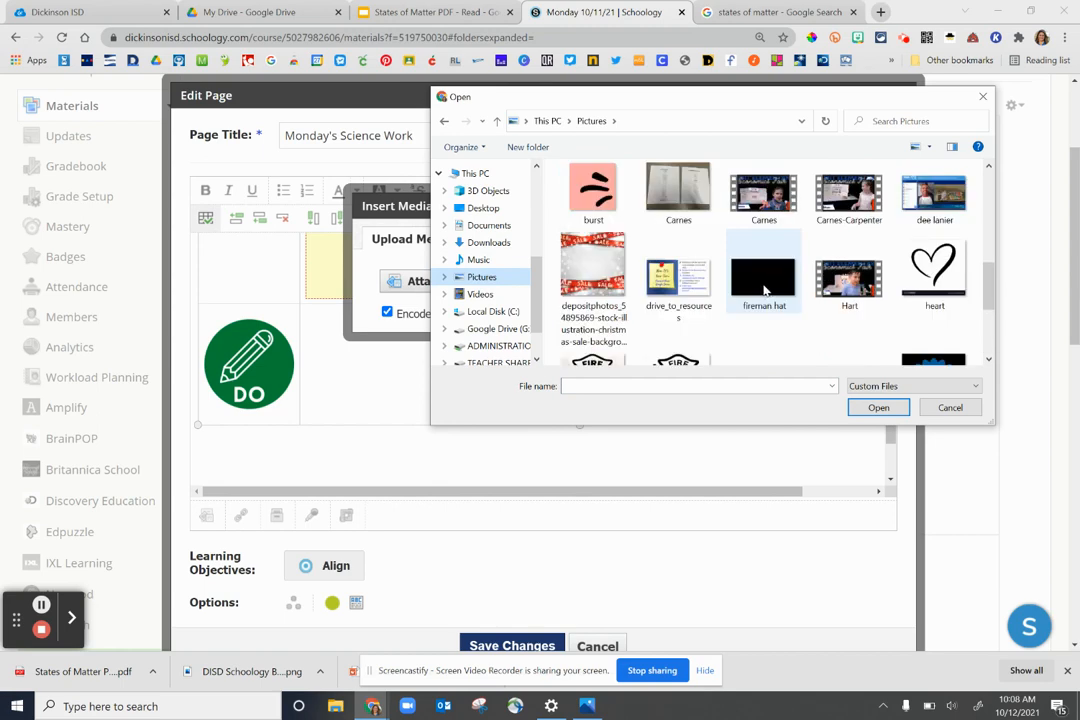
scroll(765, 290, down, 2)
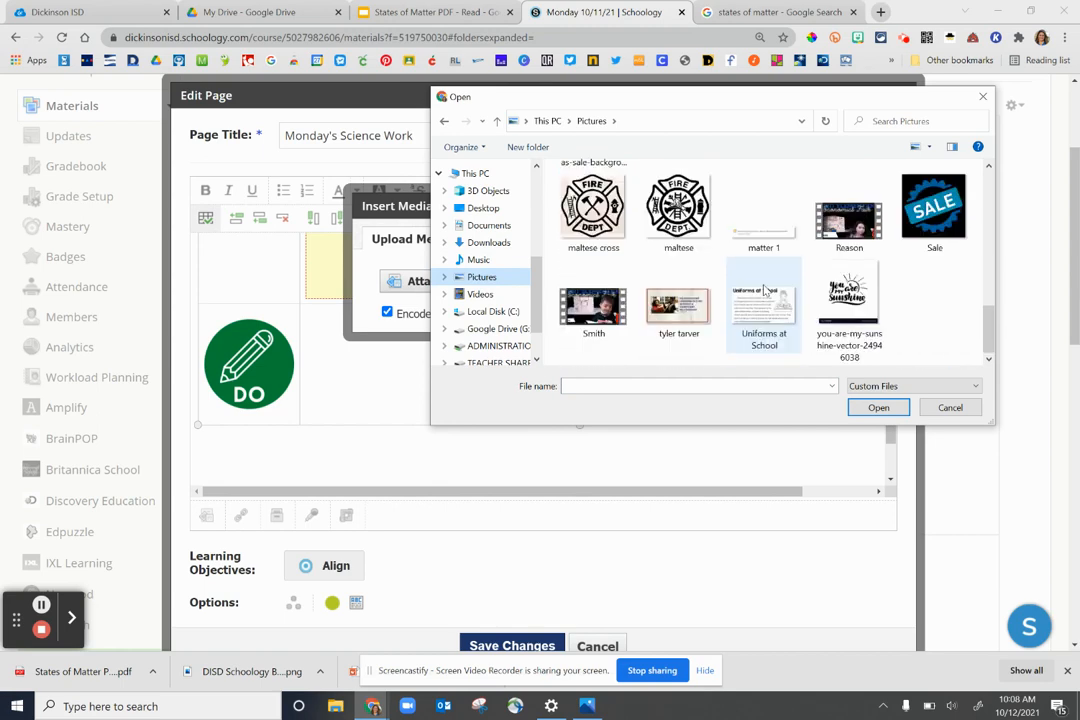
click(763, 225)
click(880, 408)
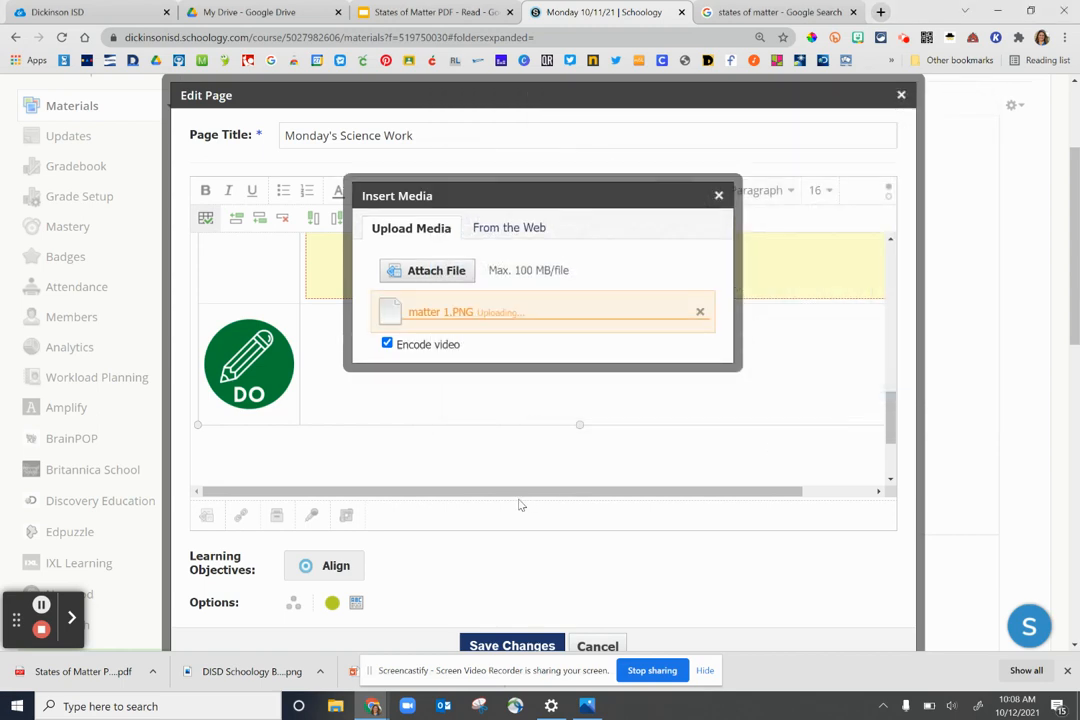
Check the inserted image in the DO row and save the changes to the Monday's Science Work page
scroll(572, 379, down, 2)
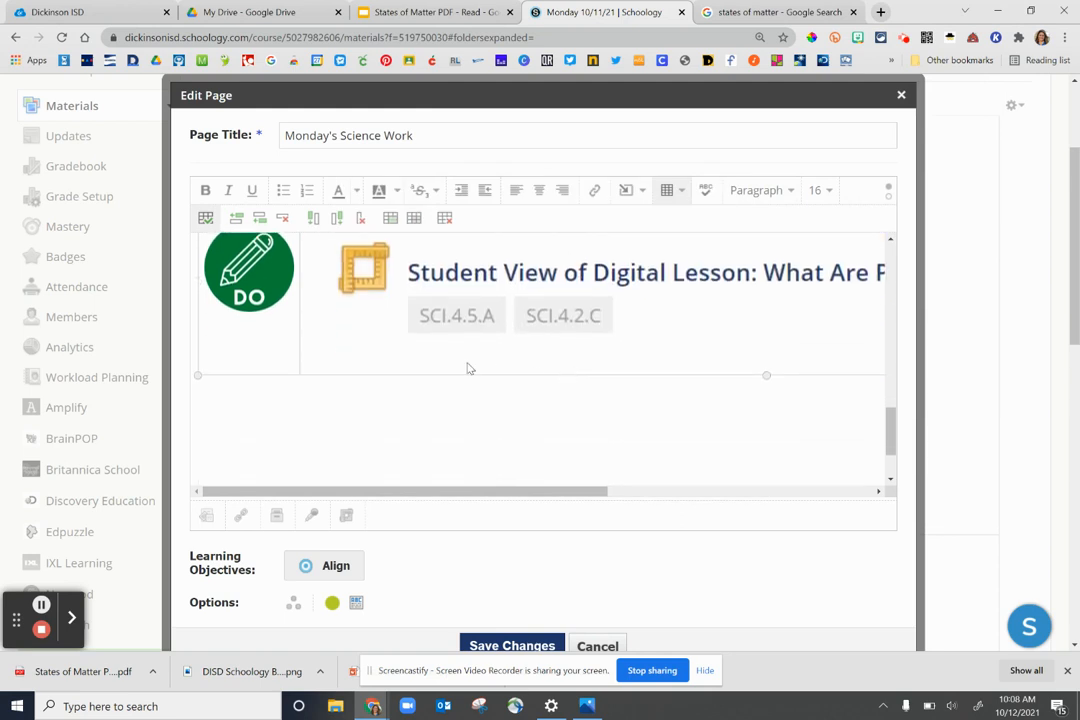
scroll(478, 329, up, 1)
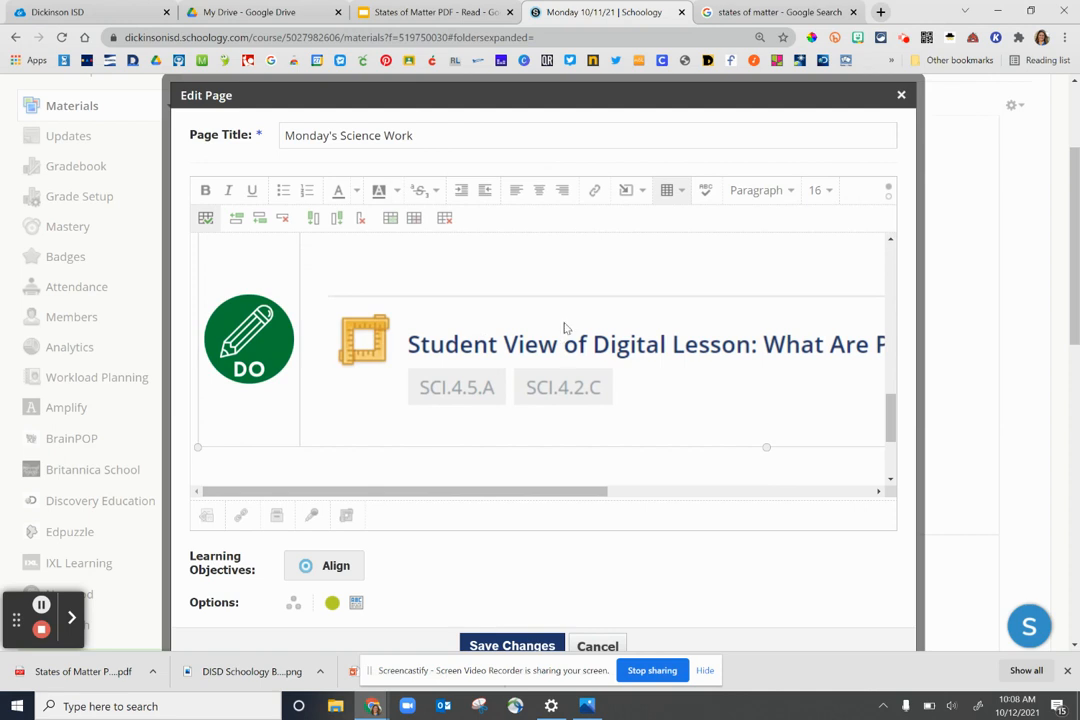
scroll(525, 585, down, 1)
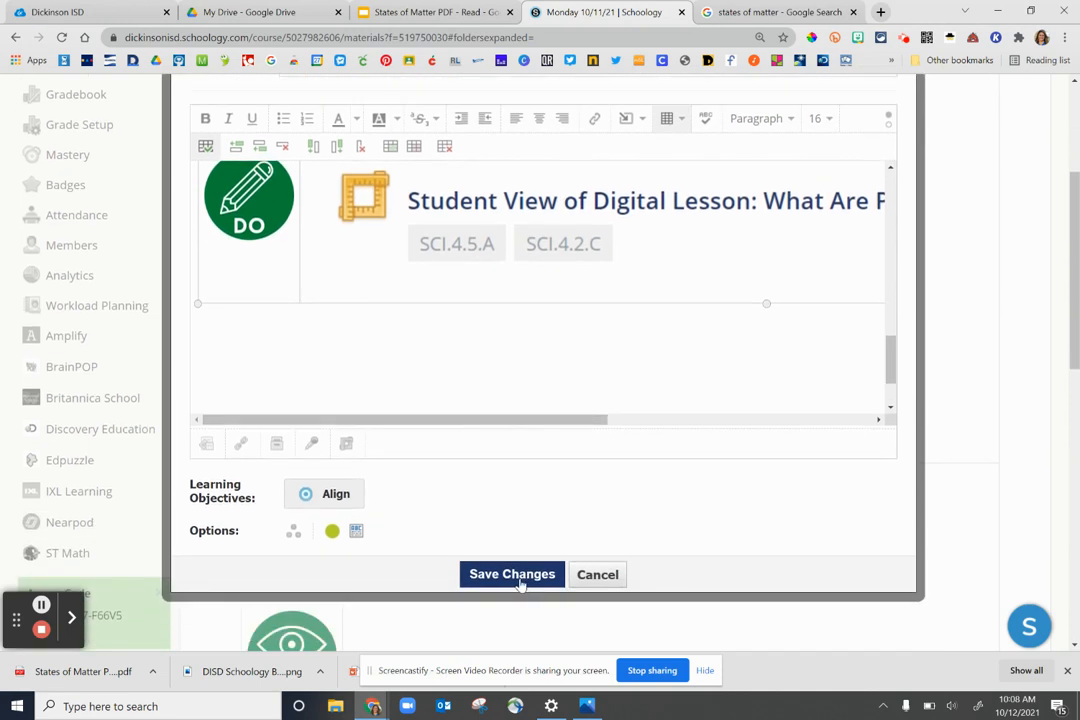
click(518, 580)
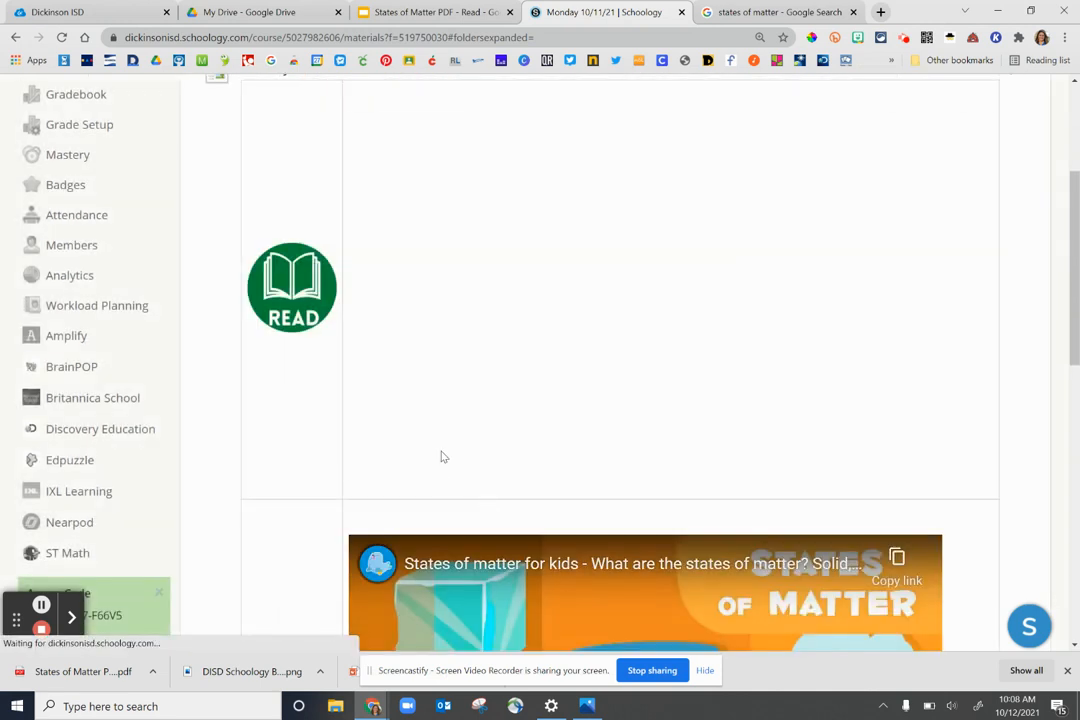
Copy the link address of the imported Student View of Digital Lesson resource below the Monday's Science Work page
scroll(472, 412, down, 7)
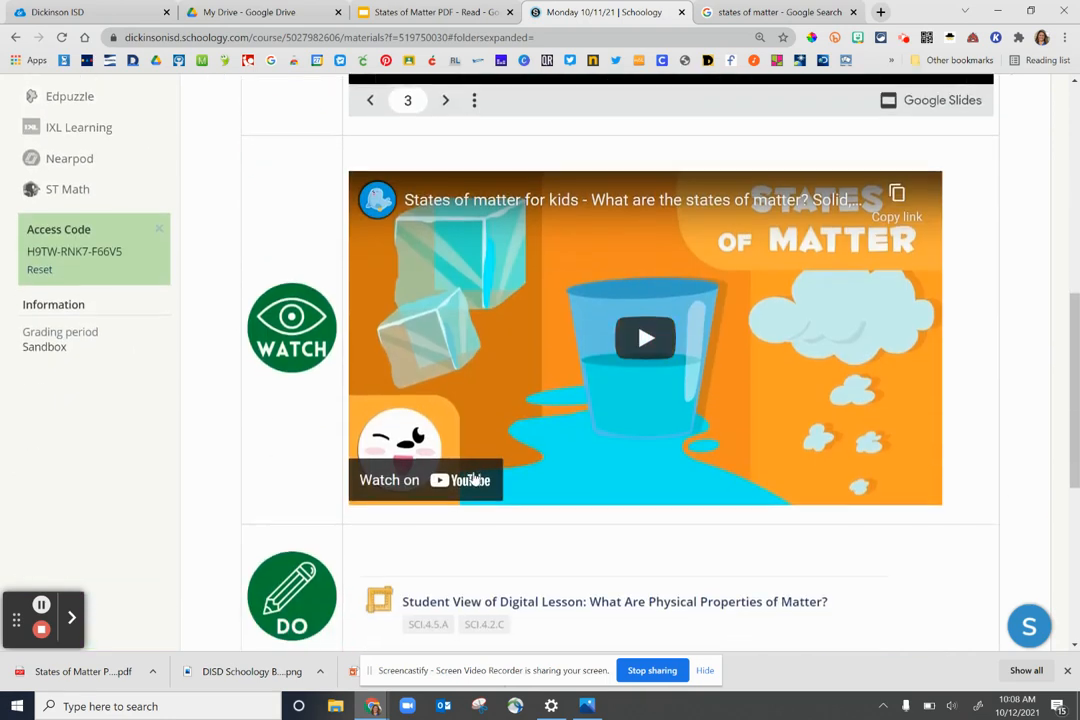
scroll(475, 480, down, 5)
scroll(460, 422, down, 3)
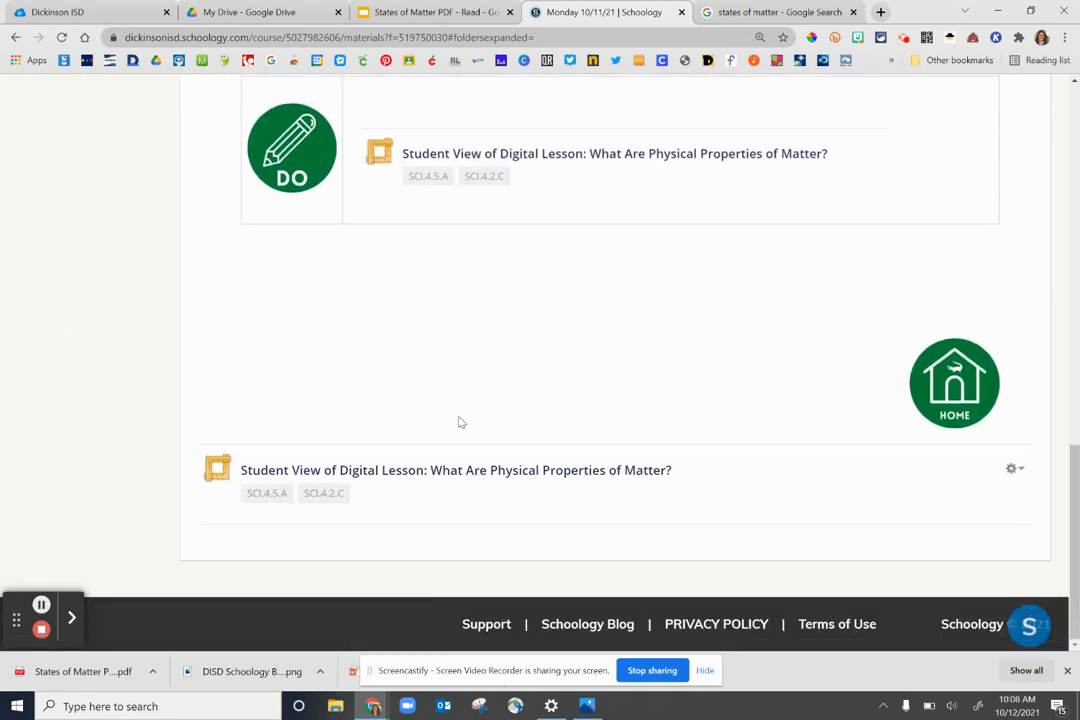
right_click(381, 467)
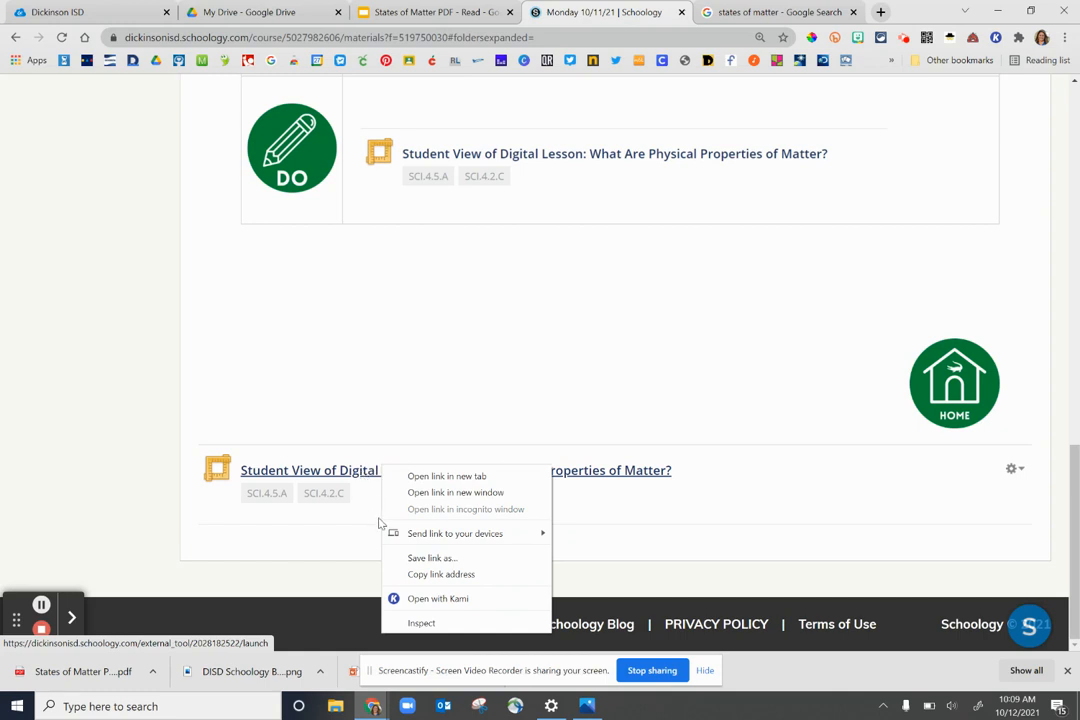
click(398, 574)
scroll(556, 434, up, 15)
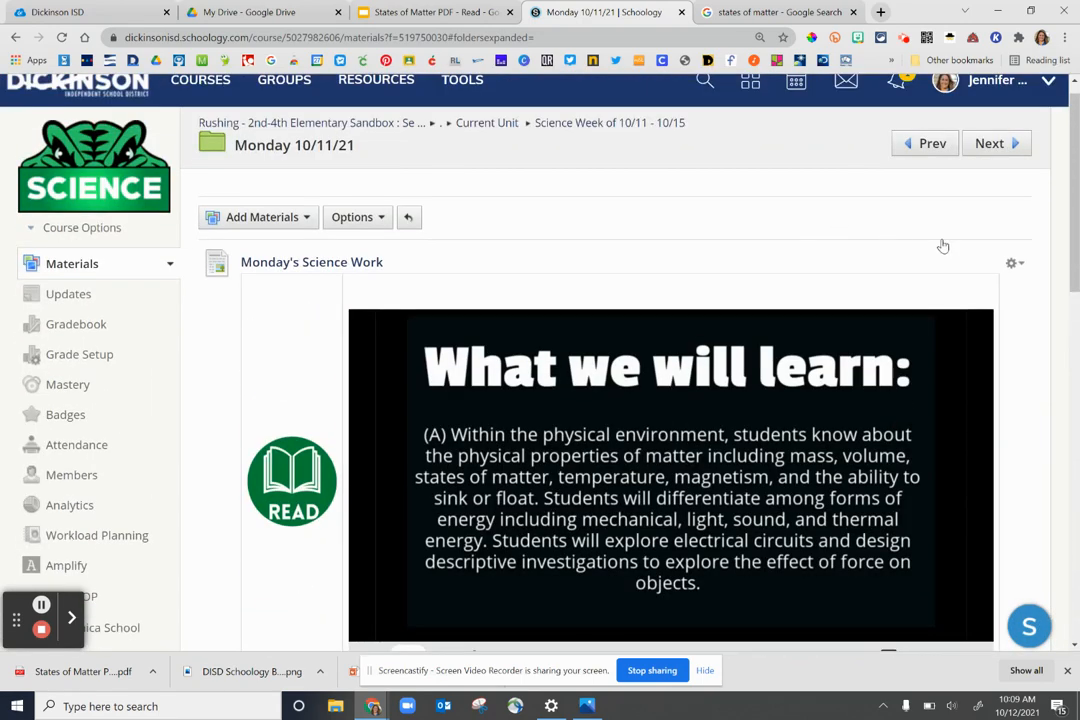
Link the lesson image in the DO row of the Monday's Science Work page to the copied resource address and save the changes
click(1014, 264)
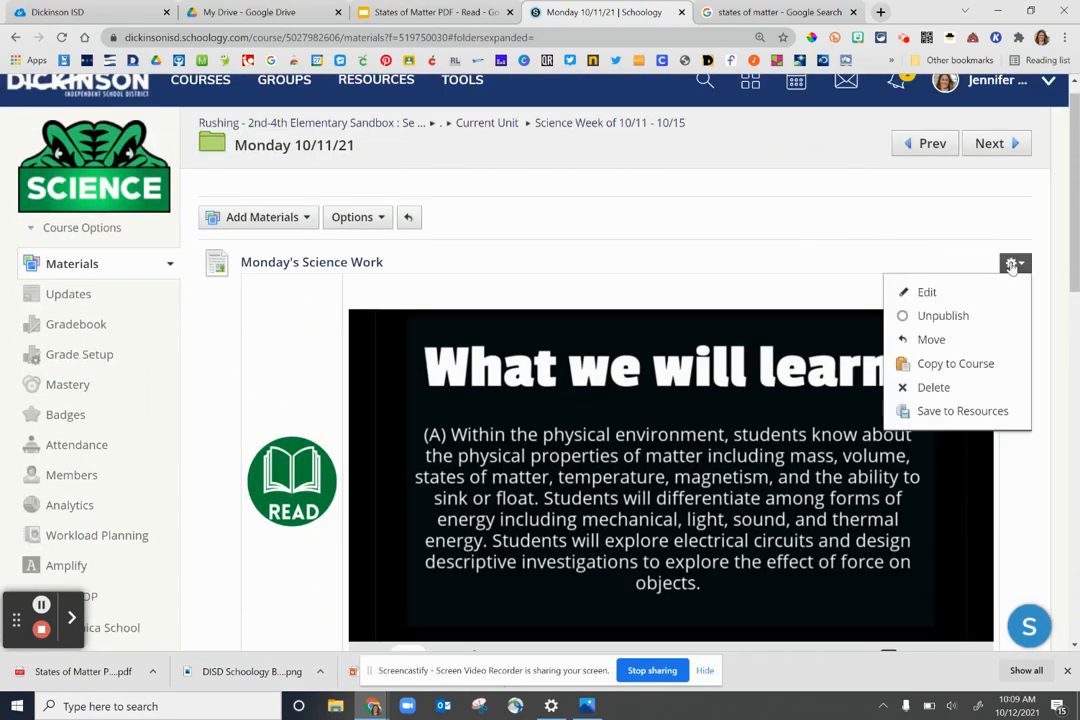
click(924, 291)
scroll(510, 412, down, 10)
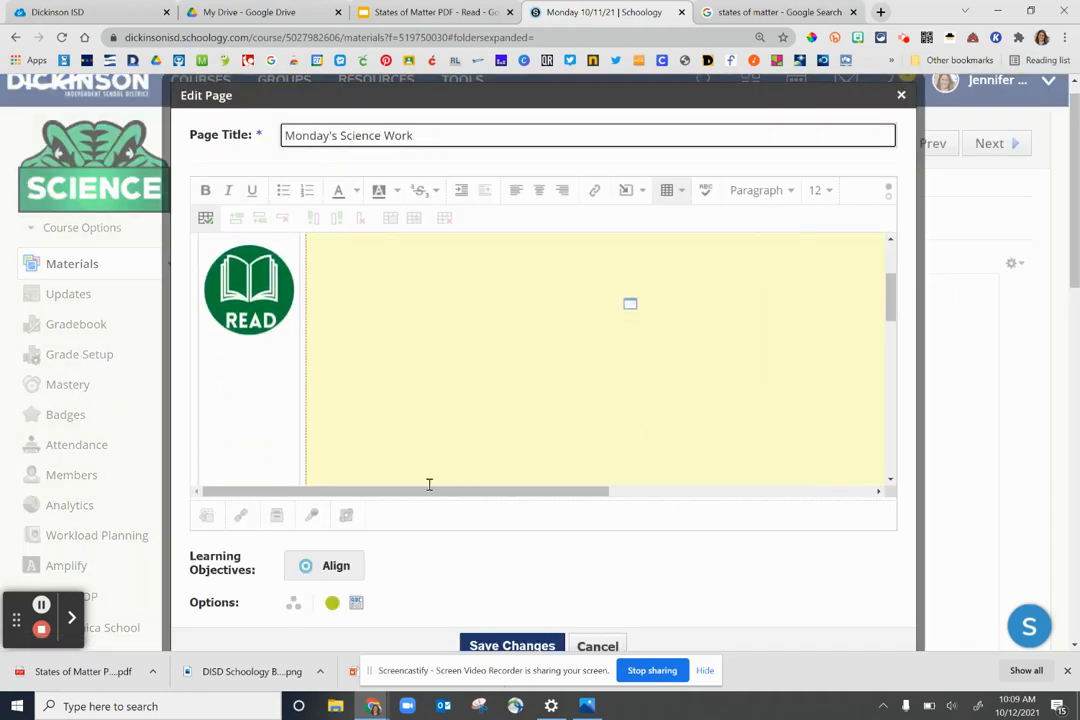
scroll(430, 390, down, 2)
scroll(441, 347, up, 1)
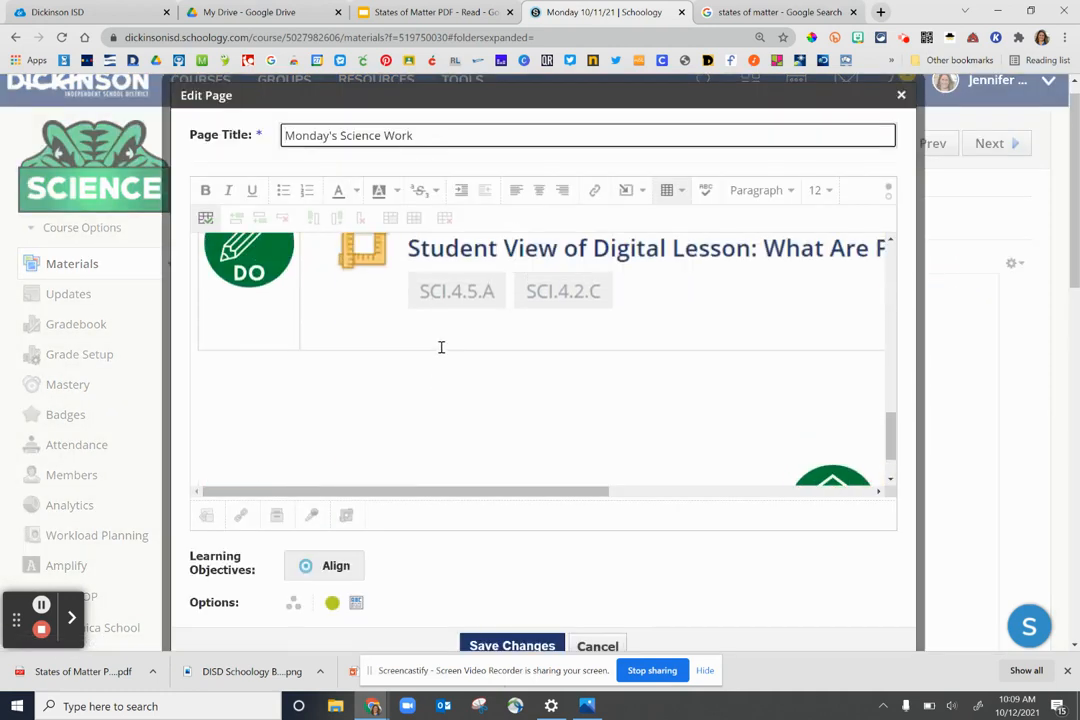
click(474, 270)
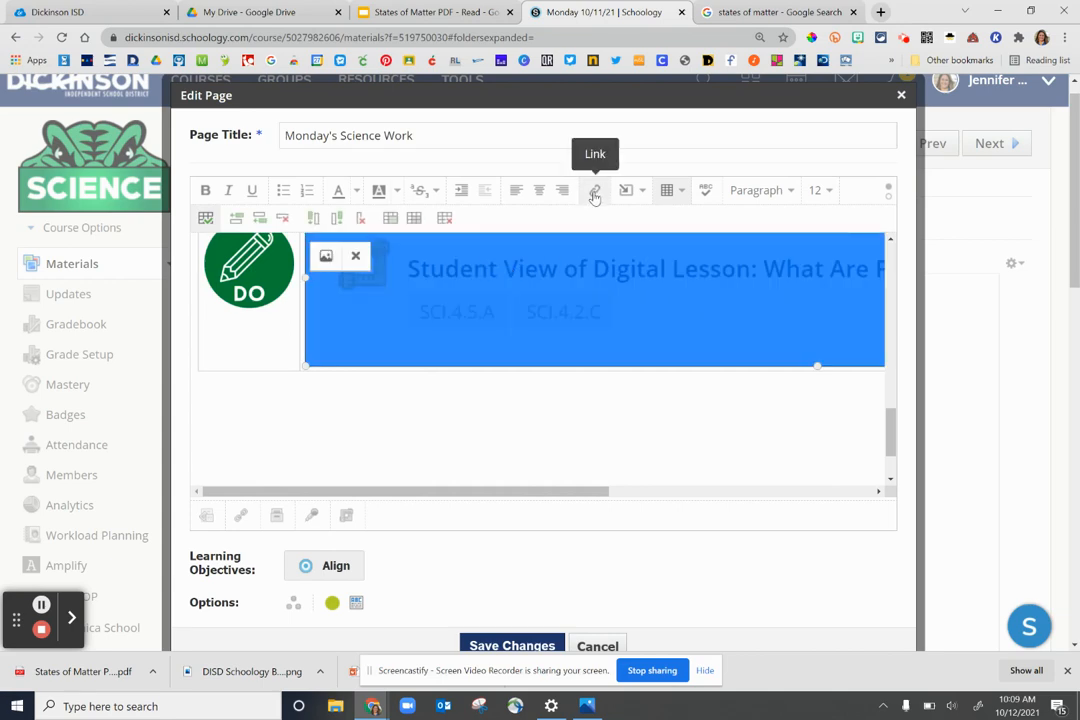
click(595, 191)
right_click(512, 268)
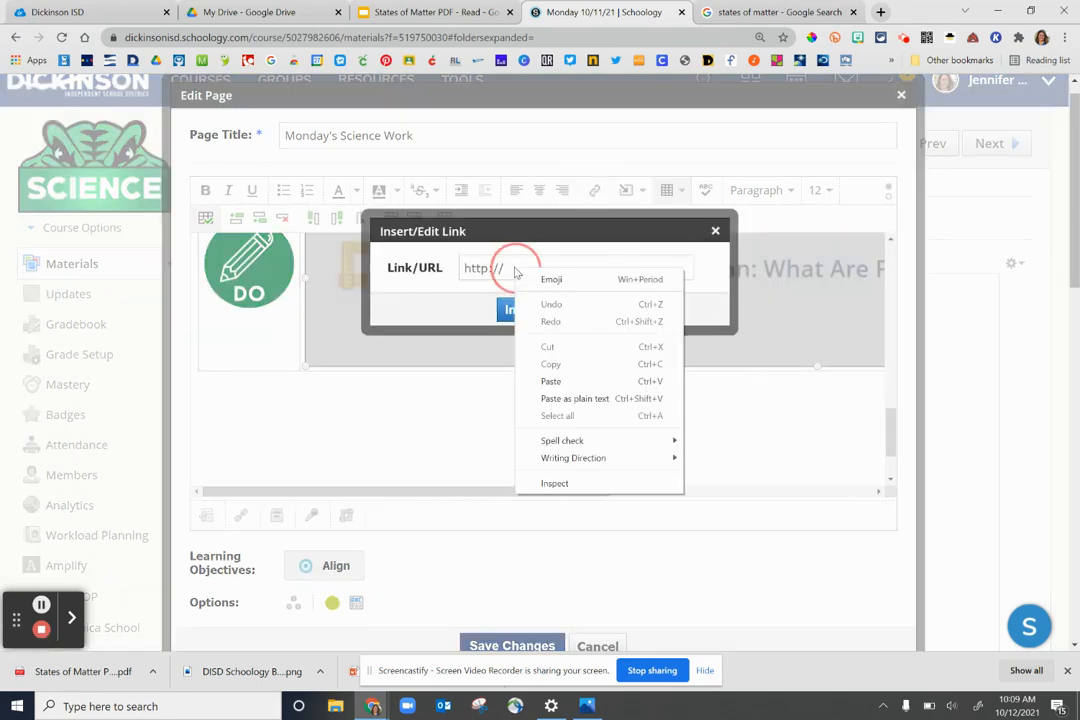
click(551, 382)
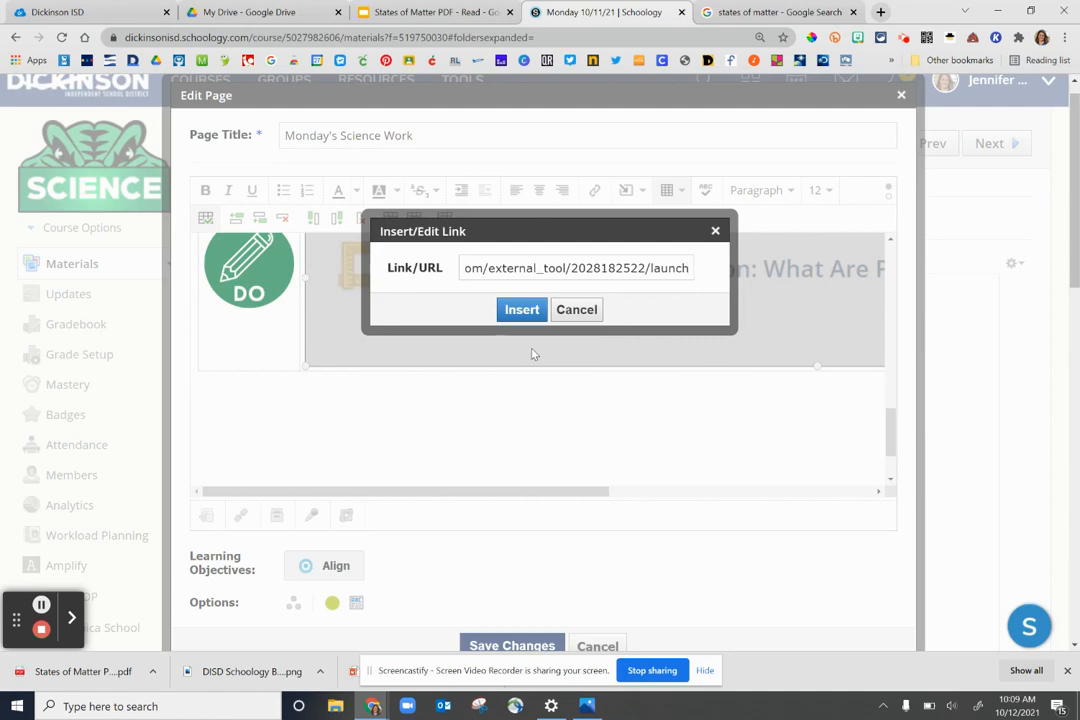
click(521, 309)
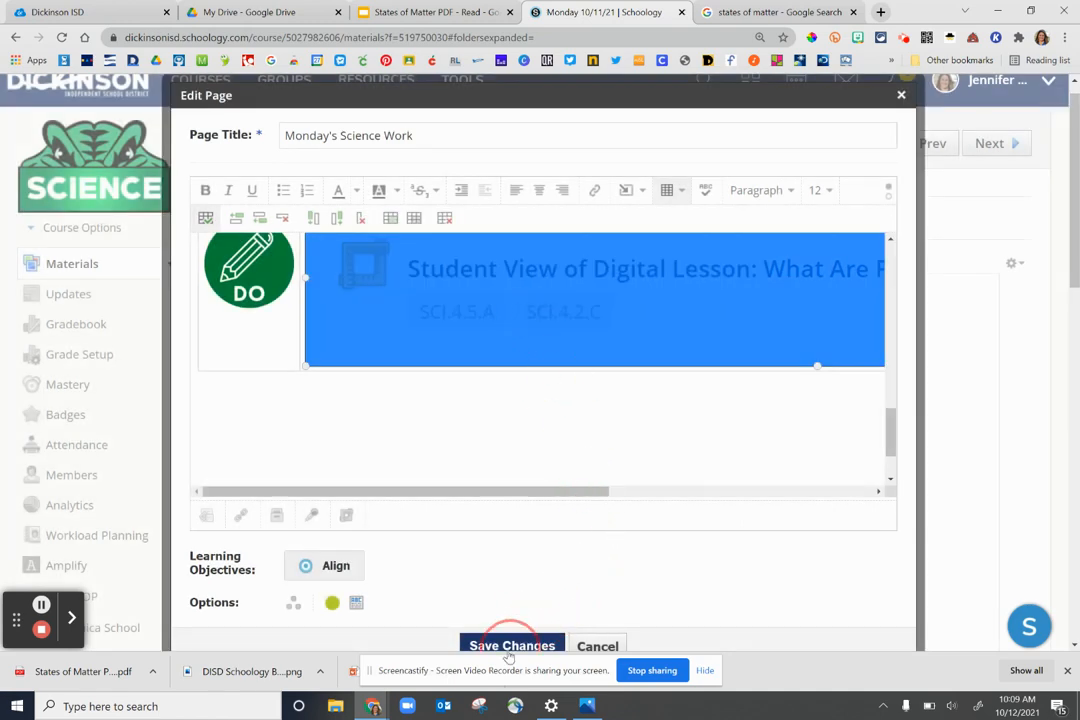
click(509, 650)
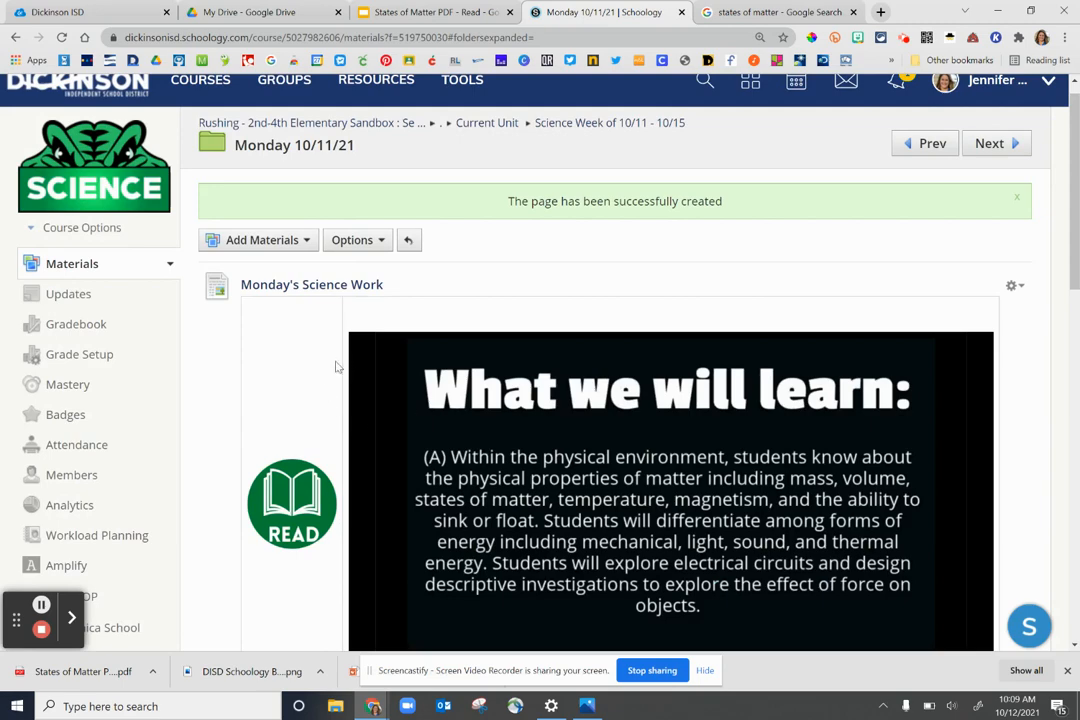
Test the linked image in the DO row by opening the digital lesson, then pause its playback
scroll(315, 355, down, 10)
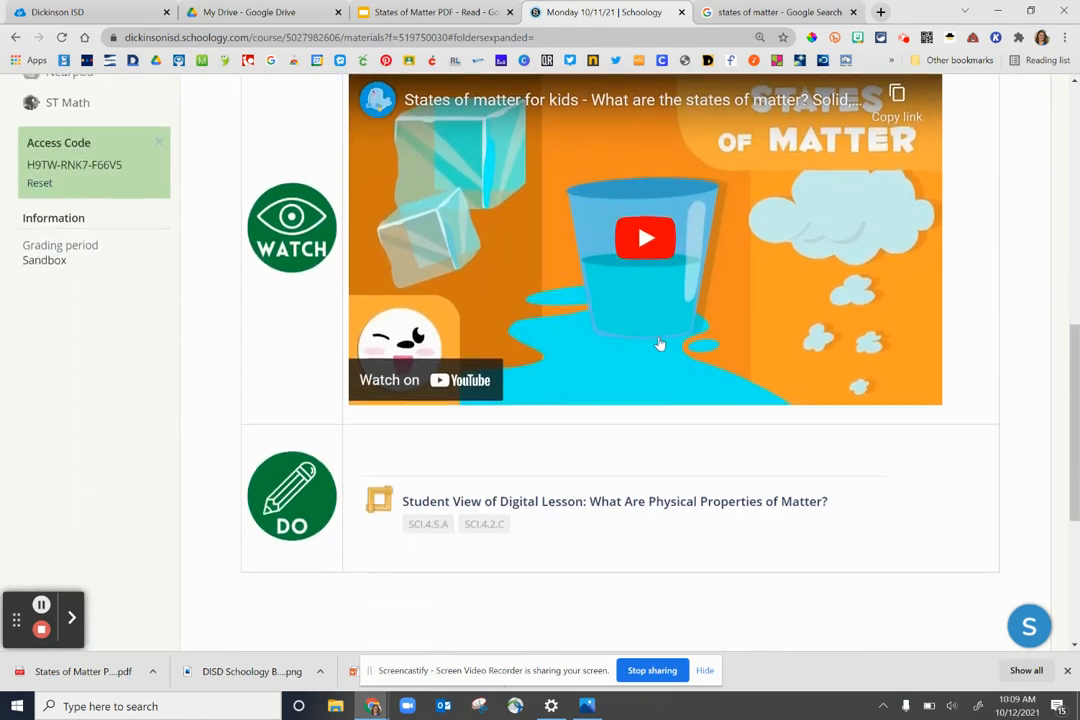
click(553, 322)
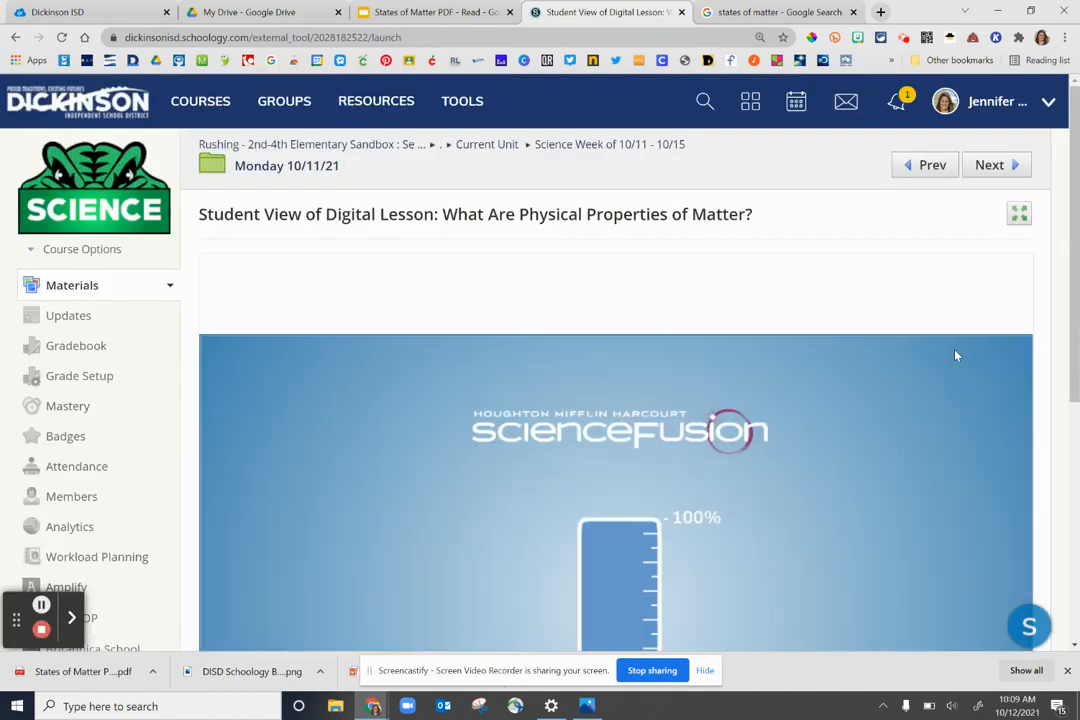
scroll(952, 370, down, 1)
scroll(949, 386, down, 3)
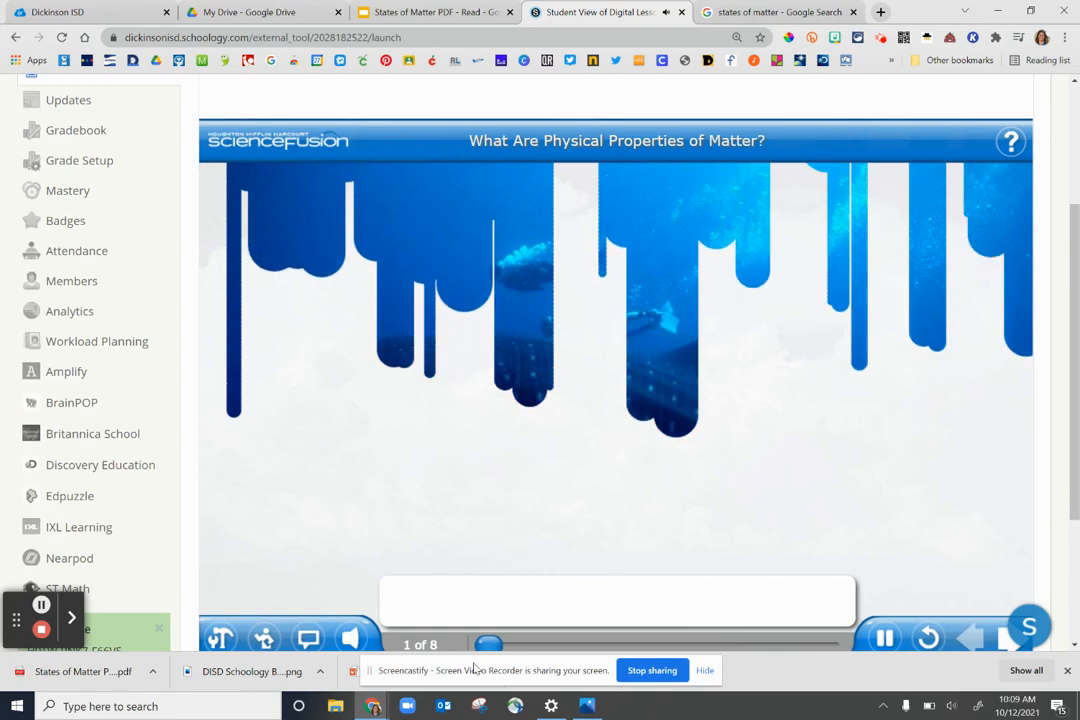
scroll(640, 530, up, 4)
scroll(520, 560, down, 4)
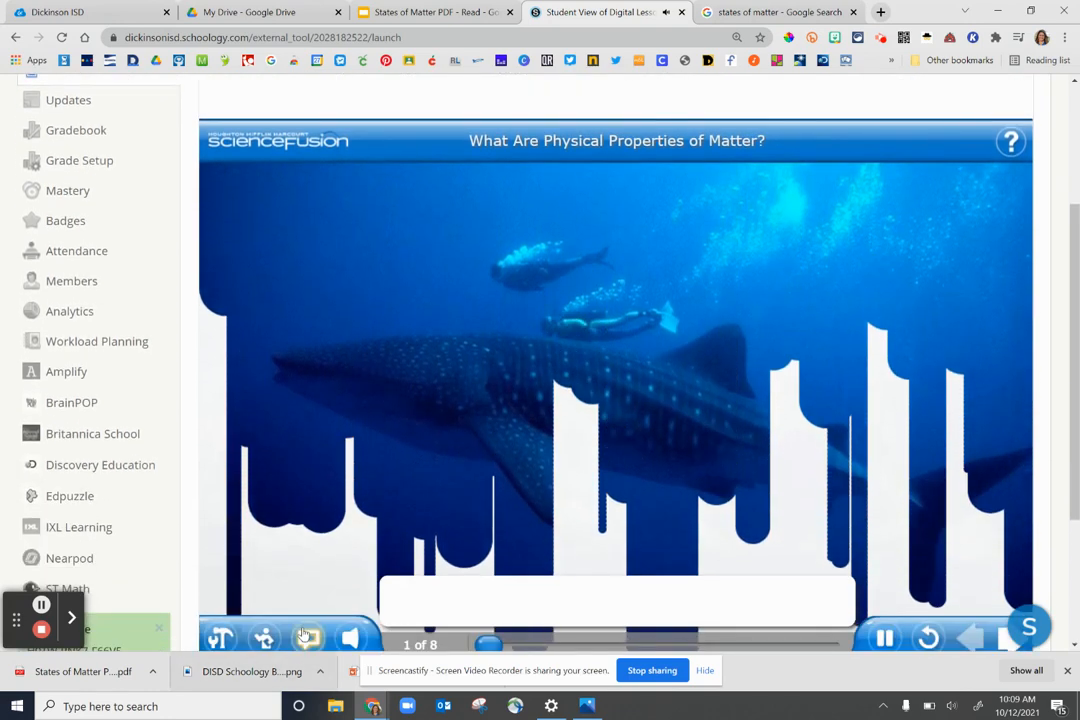
scroll(333, 608, down, 1)
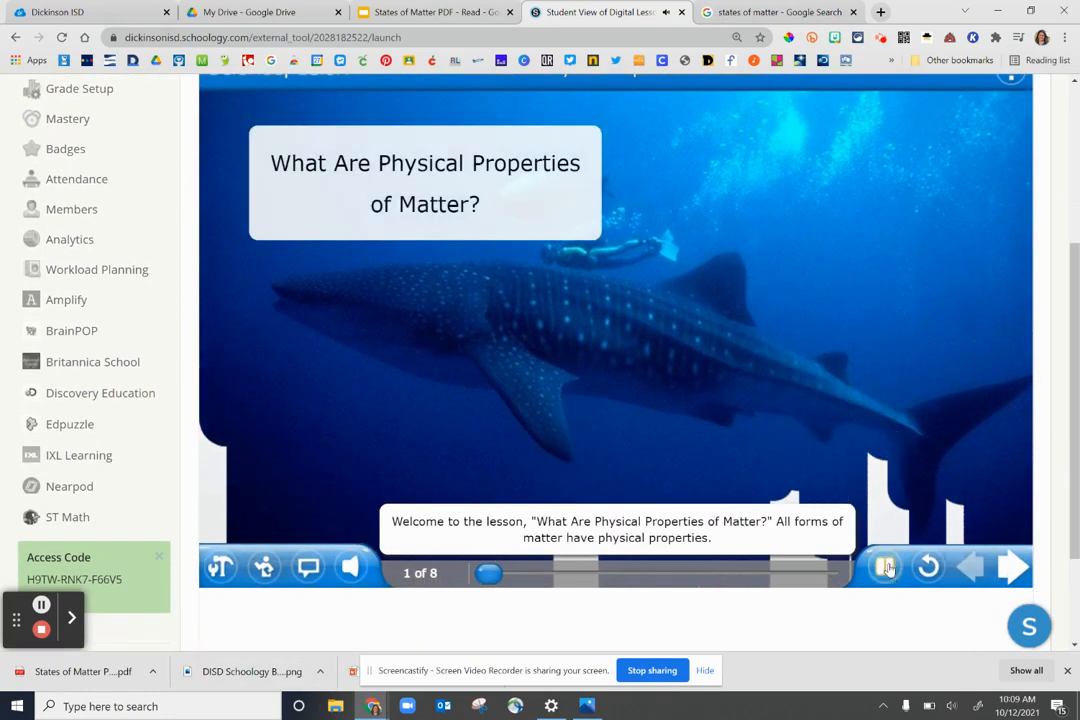
click(887, 568)
scroll(430, 482, up, 5)
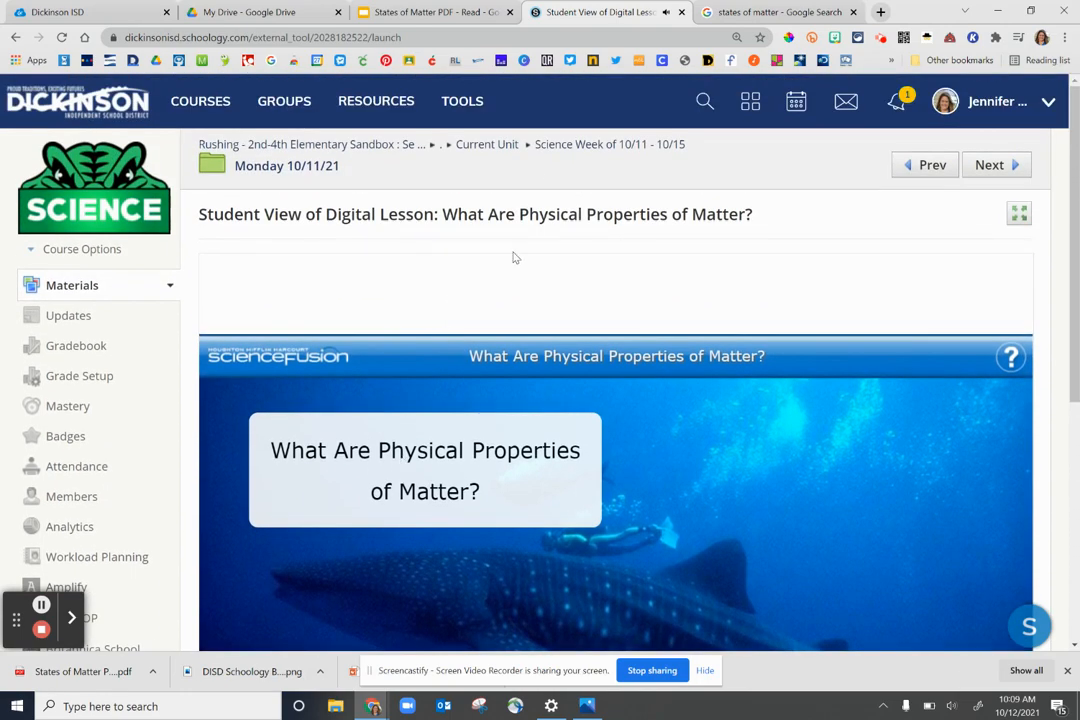
Return to the Monday 10/11/21 folder and move the Student View of Digital Lesson resource below the page to the Course Resources folder
click(560, 148)
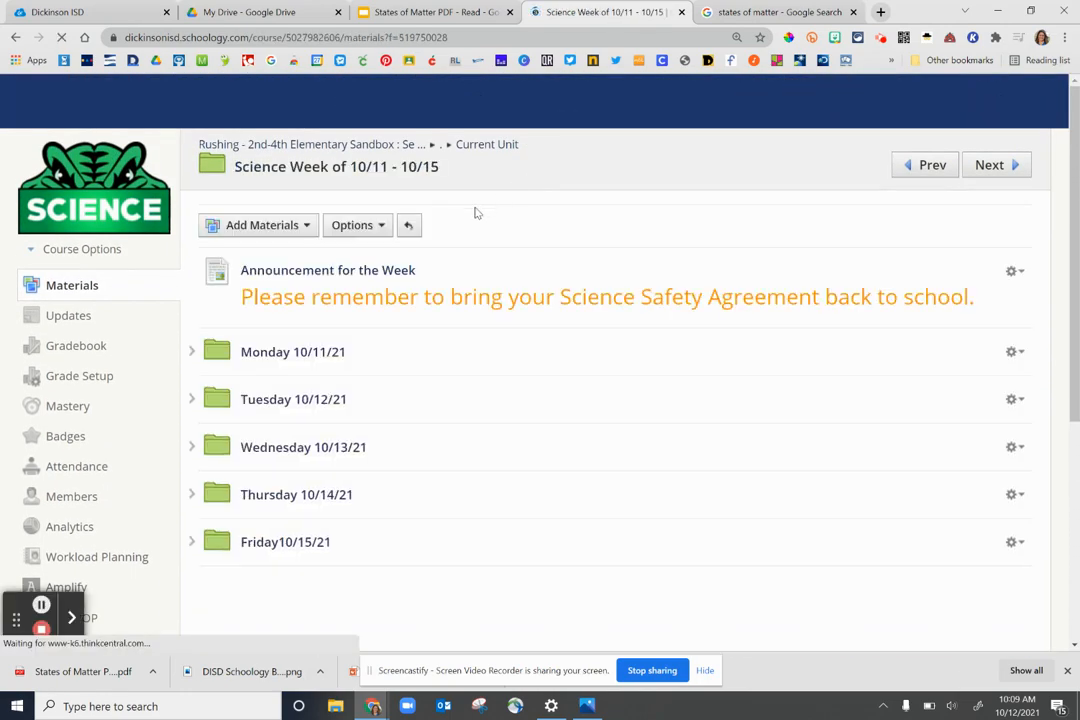
click(297, 355)
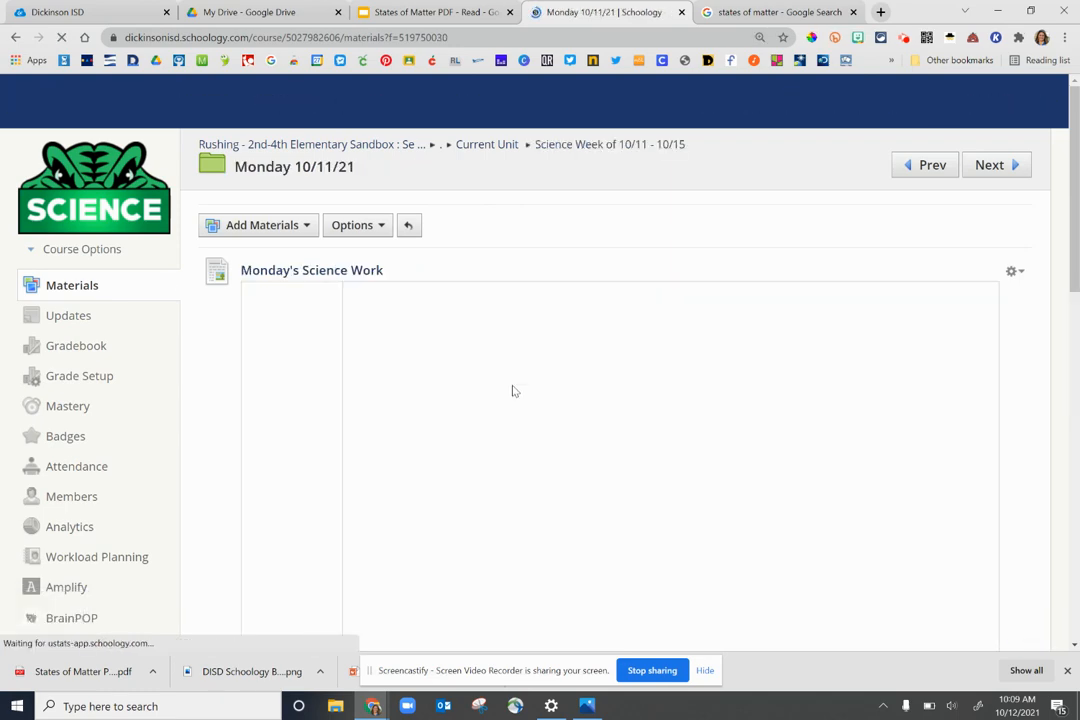
scroll(333, 578, down, 12)
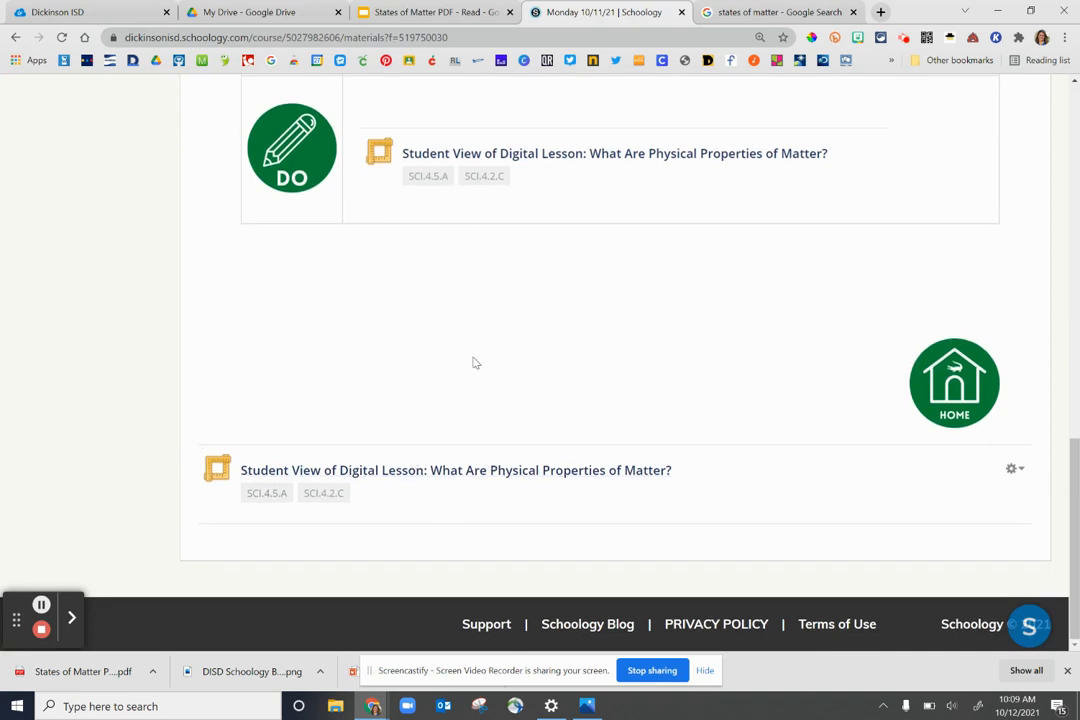
click(1013, 470)
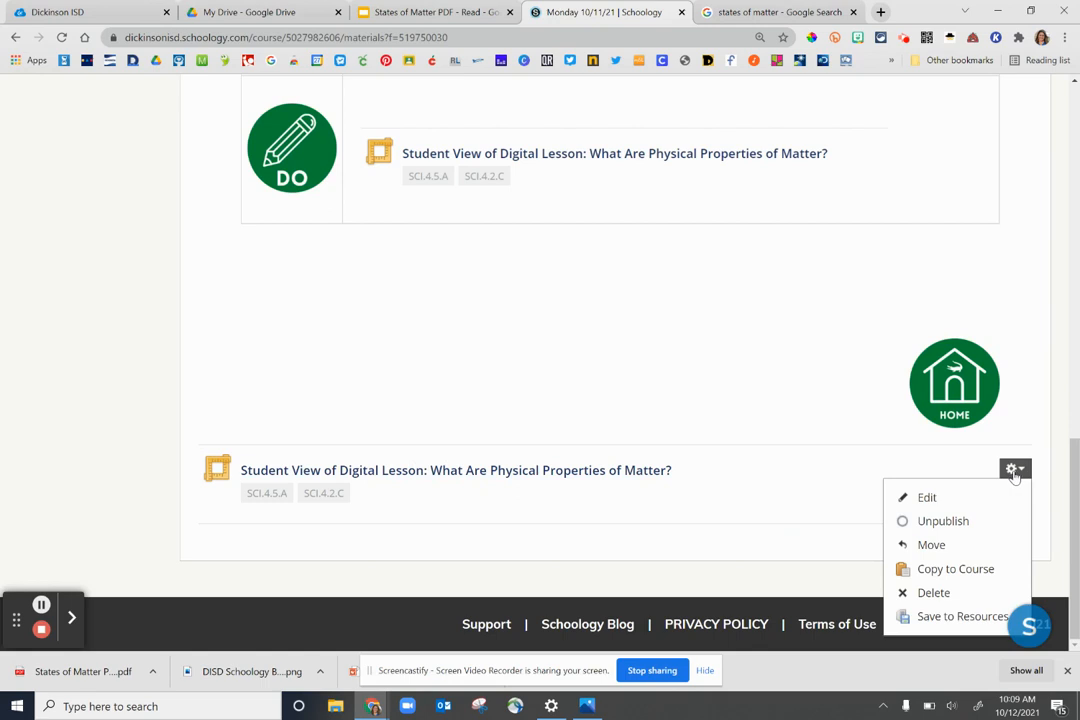
click(951, 545)
click(530, 250)
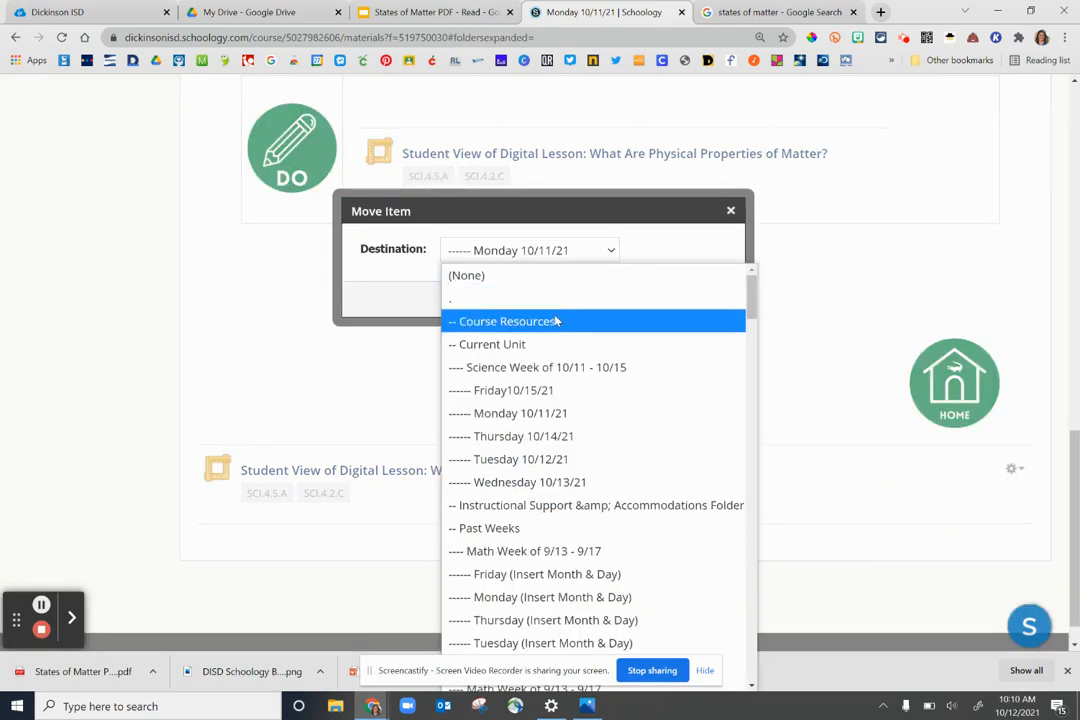
click(540, 322)
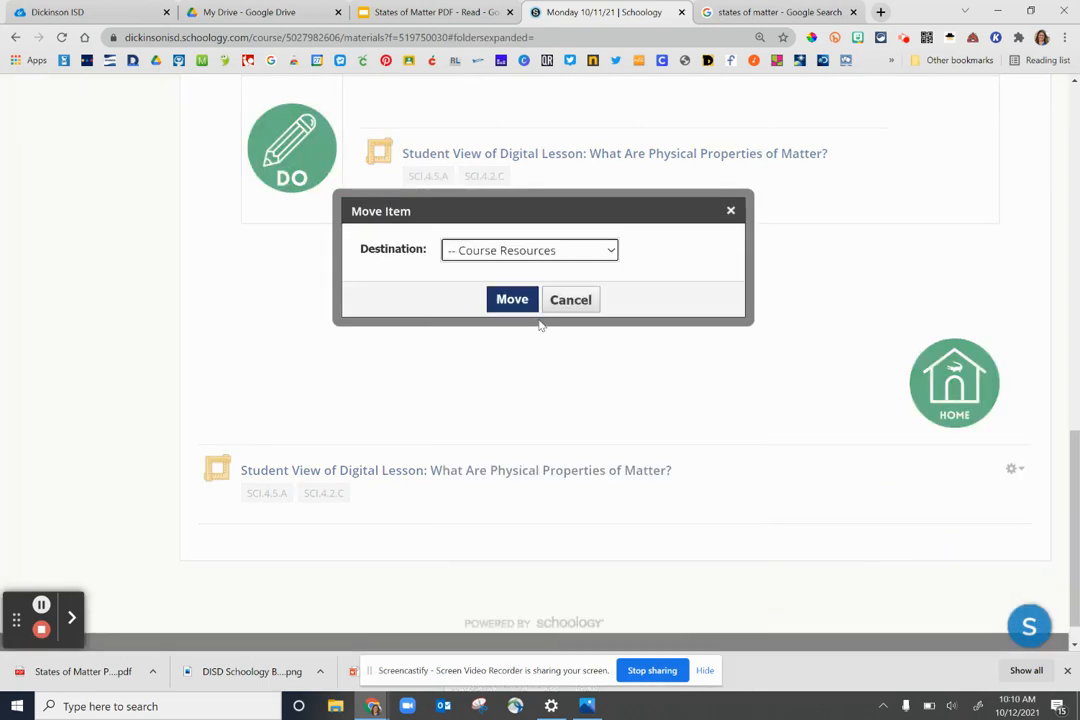
click(516, 302)
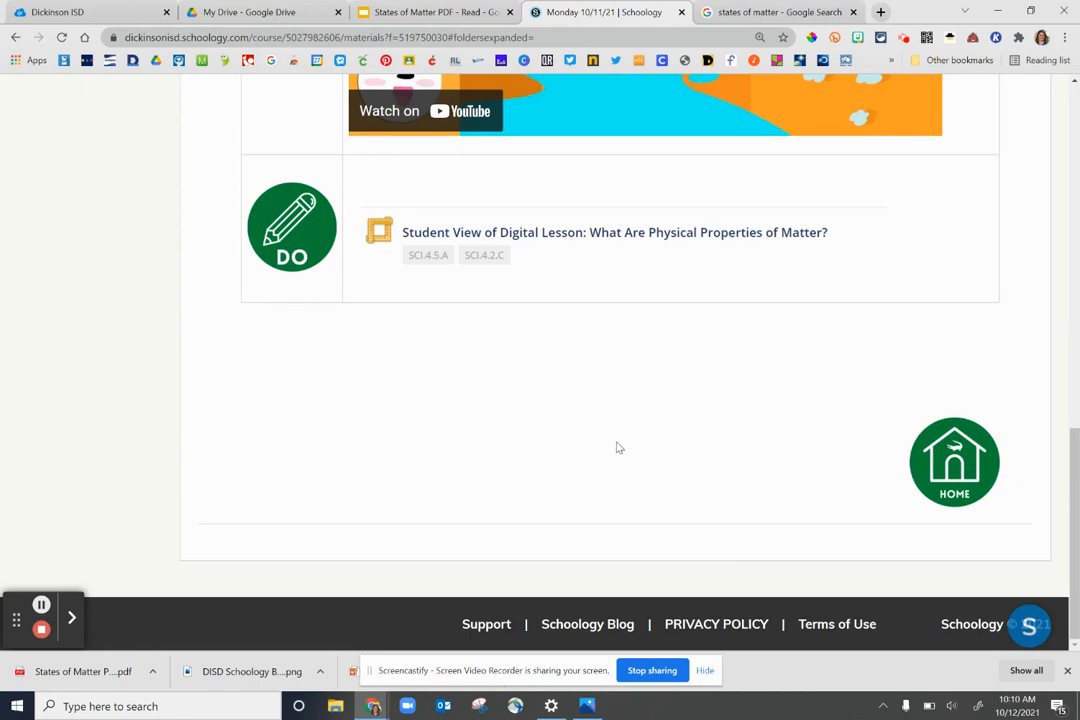
Review the READ, WATCH and DO rows of the Monday's Science Work page, paging through the embedded States of Matter slides
scroll(617, 448, up, 4)
scroll(795, 453, down, 4)
scroll(610, 365, up, 5)
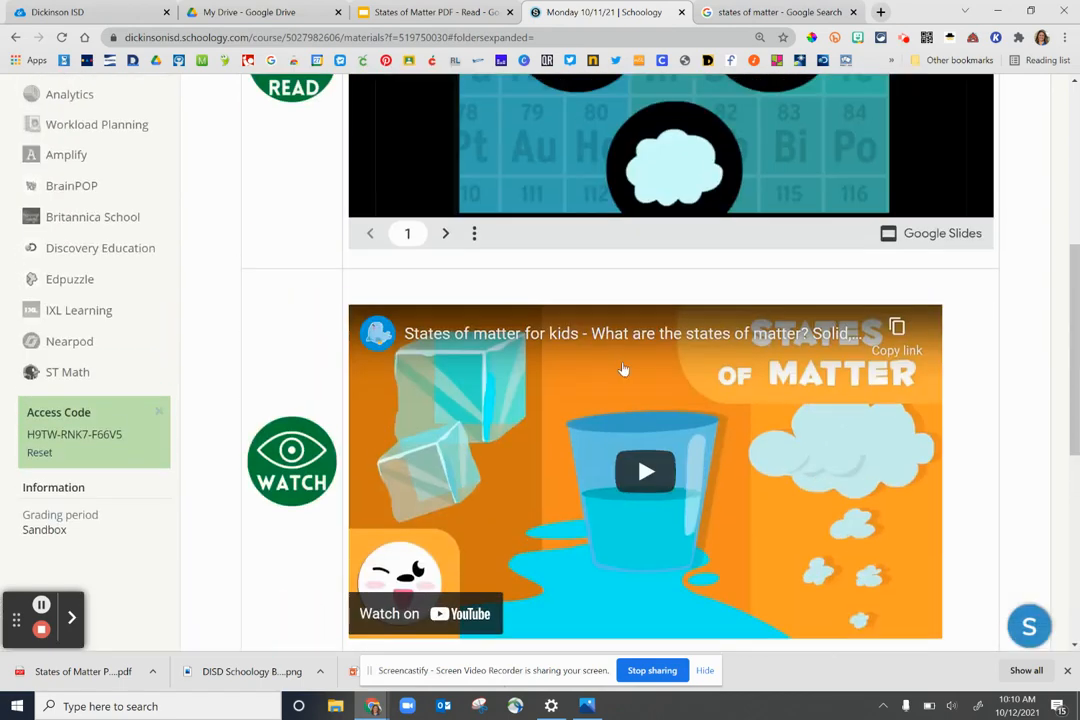
scroll(560, 360, up, 3)
click(561, 377)
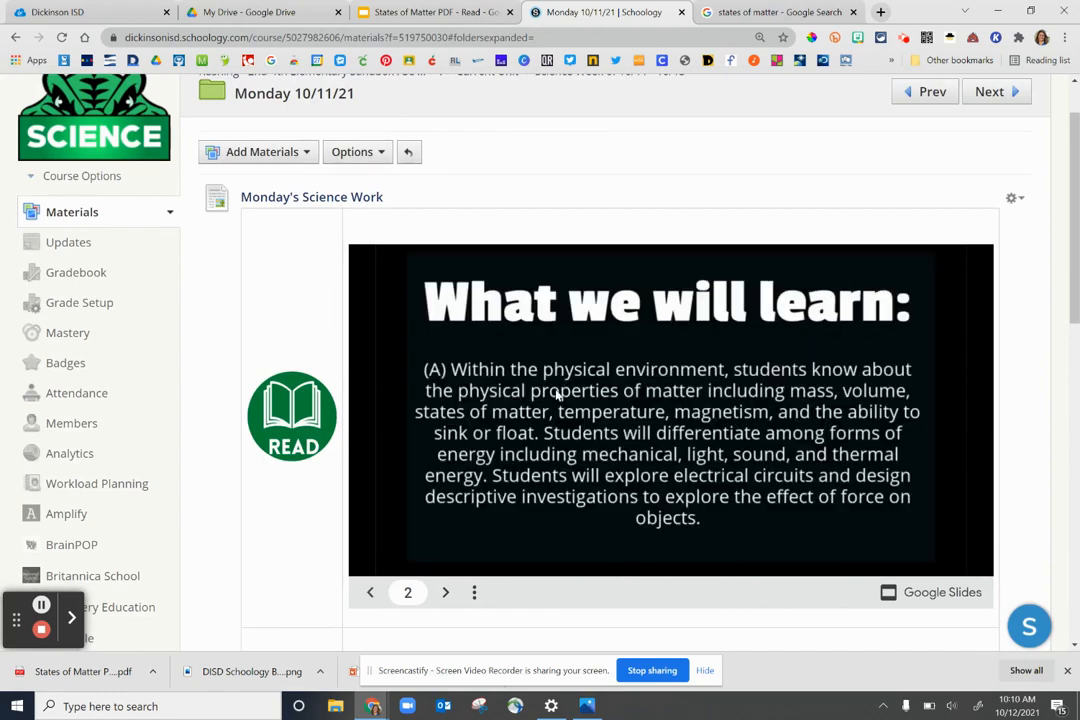
scroll(294, 439, down, 8)
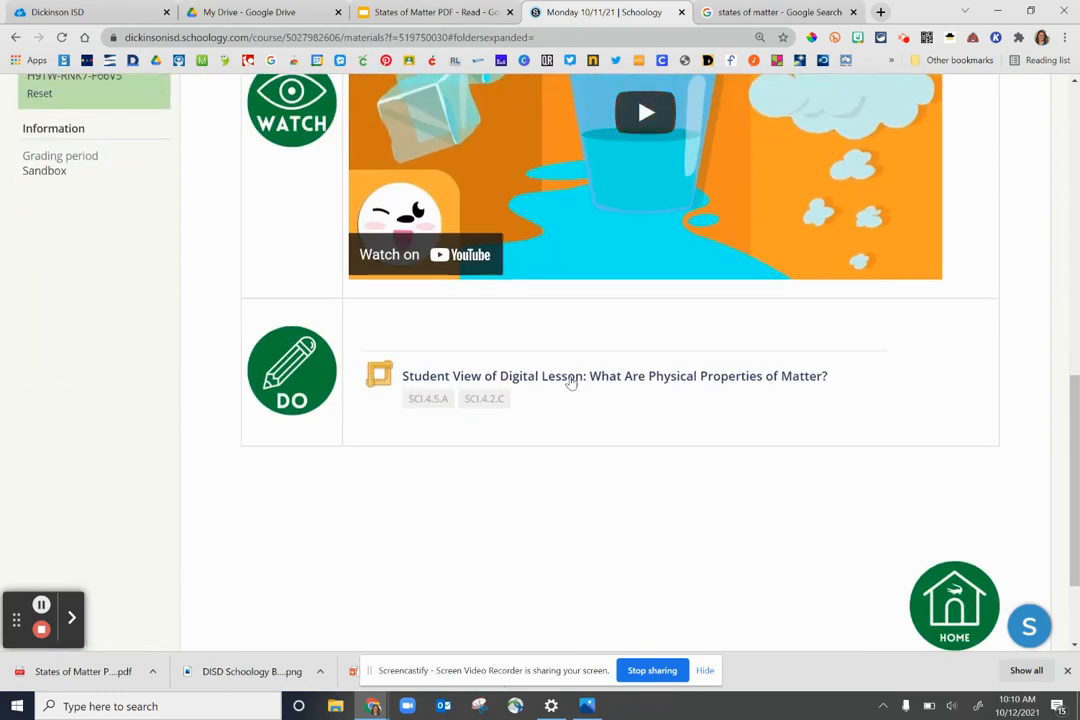
scroll(476, 387, up, 5)
scroll(440, 255, up, 1)
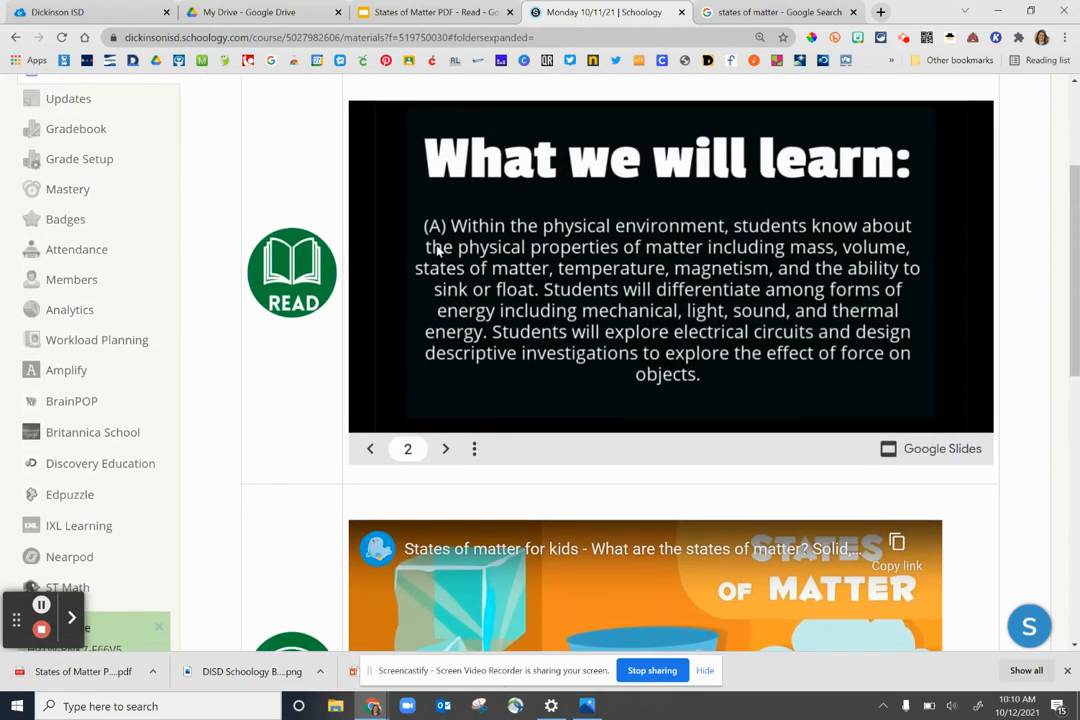
key(Left)
scroll(424, 243, up, 2)
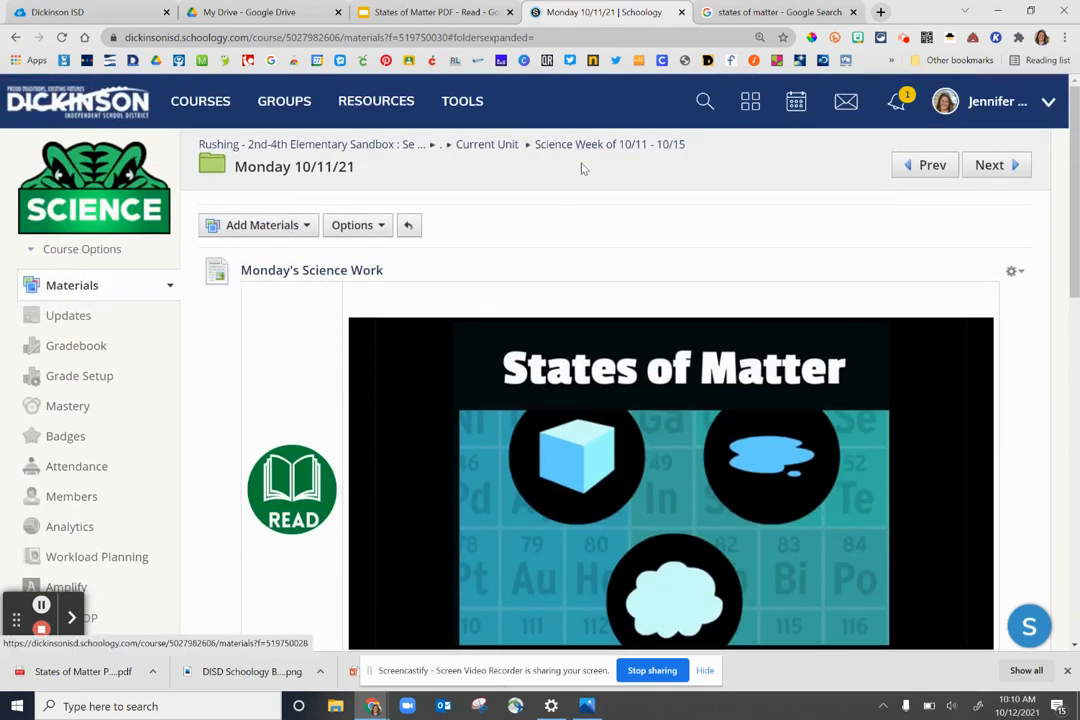
Go to the Tuesday 10/12/21 folder and open the Tuesday's Science Work page for editing
click(997, 166)
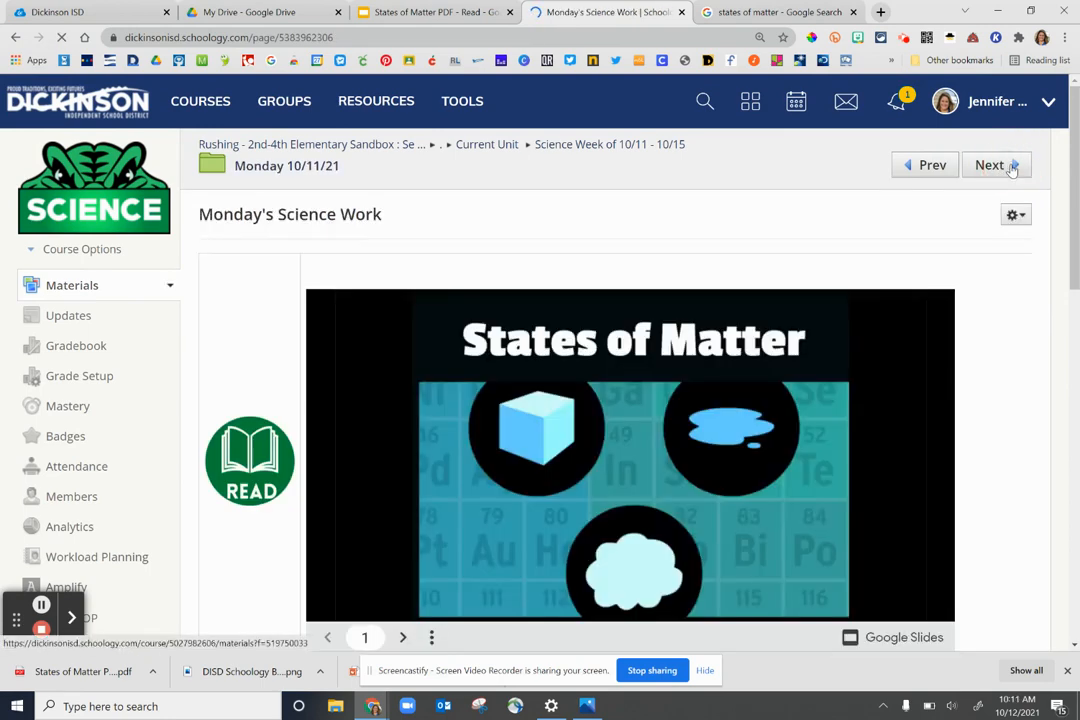
click(1005, 165)
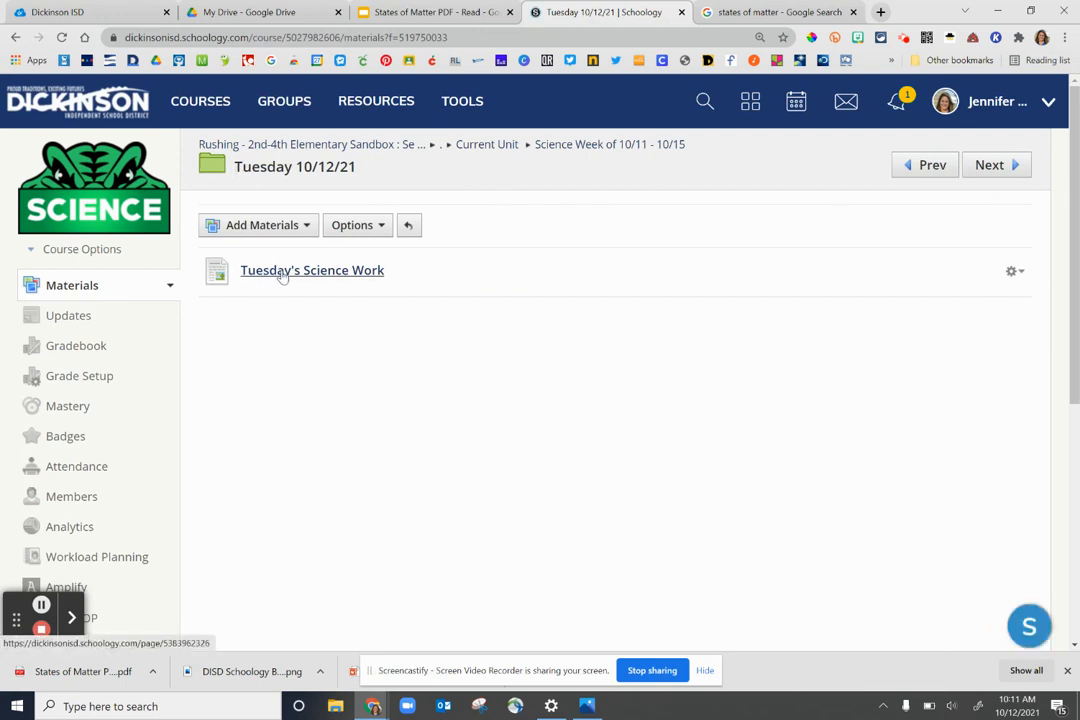
click(1012, 271)
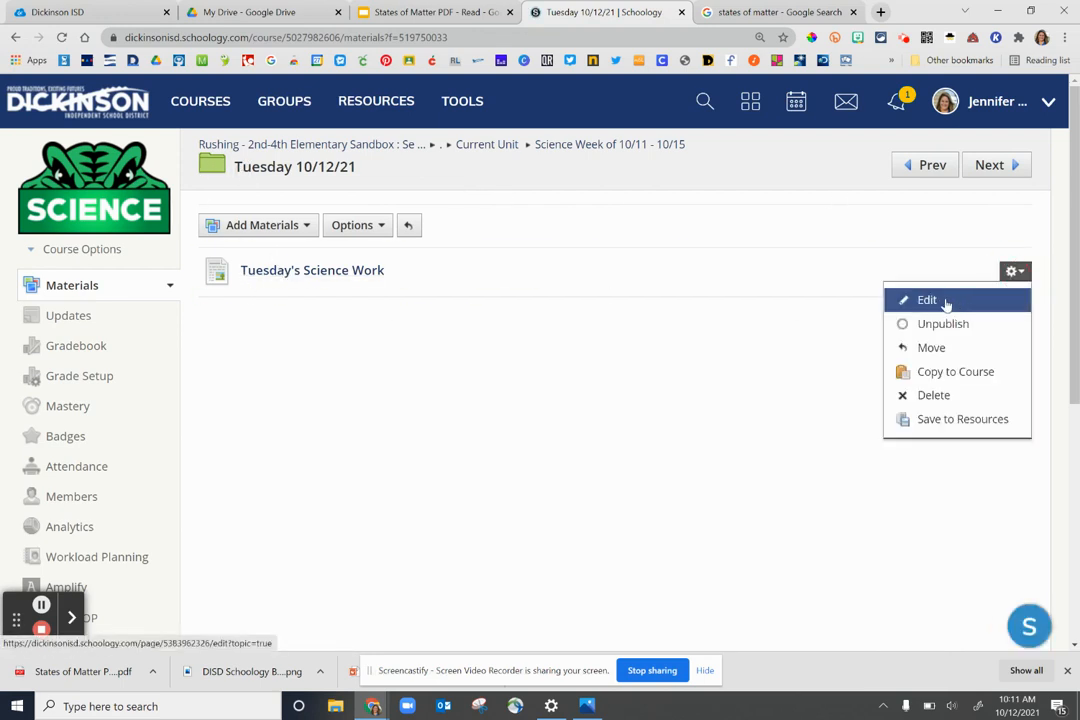
click(945, 299)
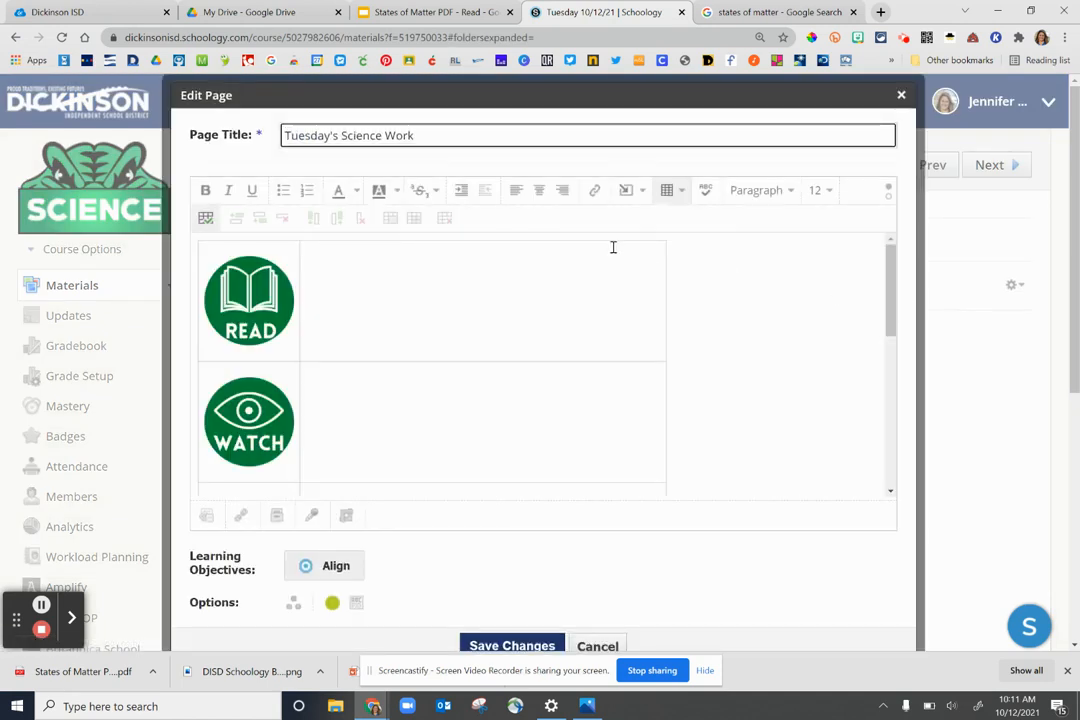
Embed the States of Matter PDF - Read slides from Google Drive in the READ row of Tuesday's Science Work
click(353, 294)
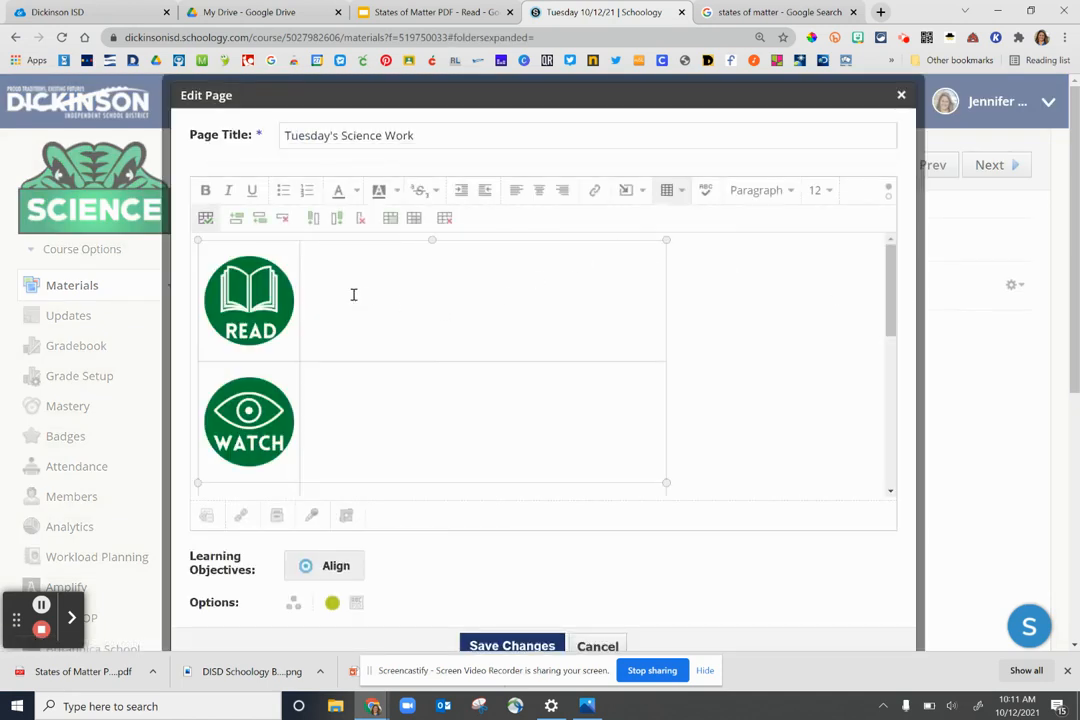
click(627, 191)
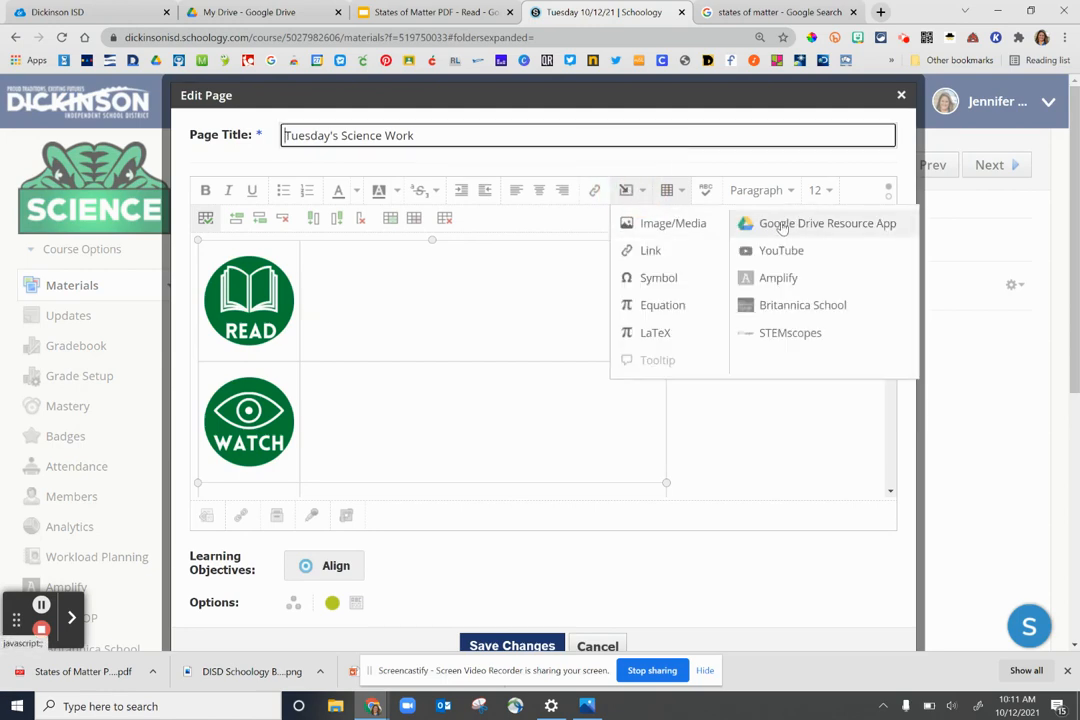
click(790, 223)
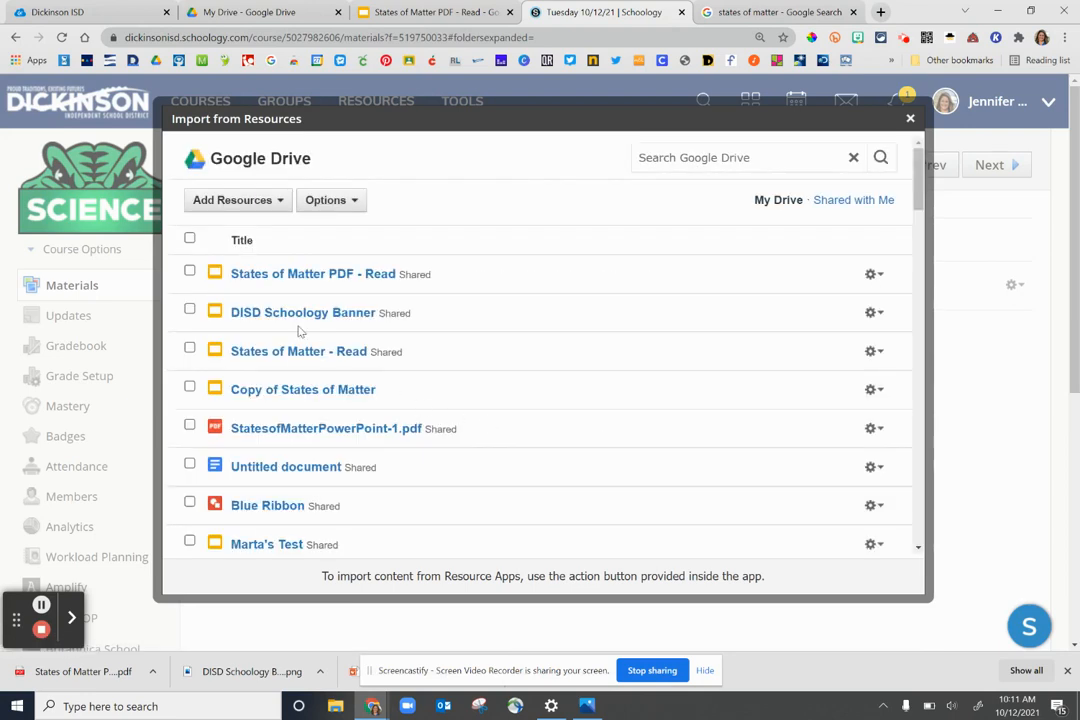
click(190, 272)
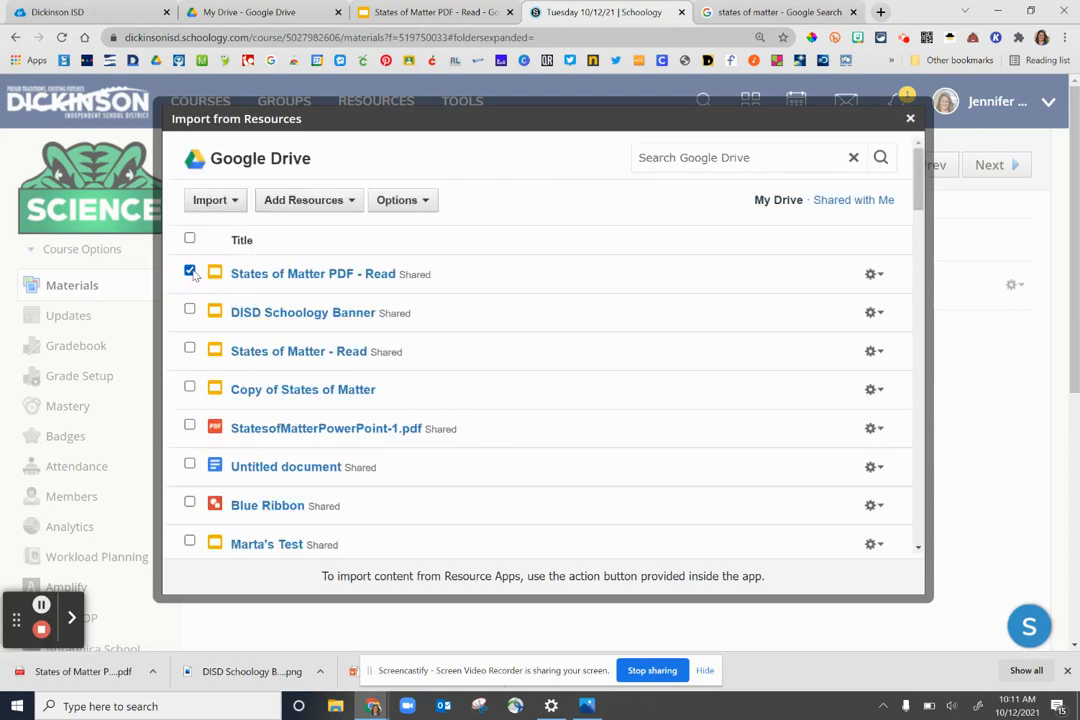
click(210, 199)
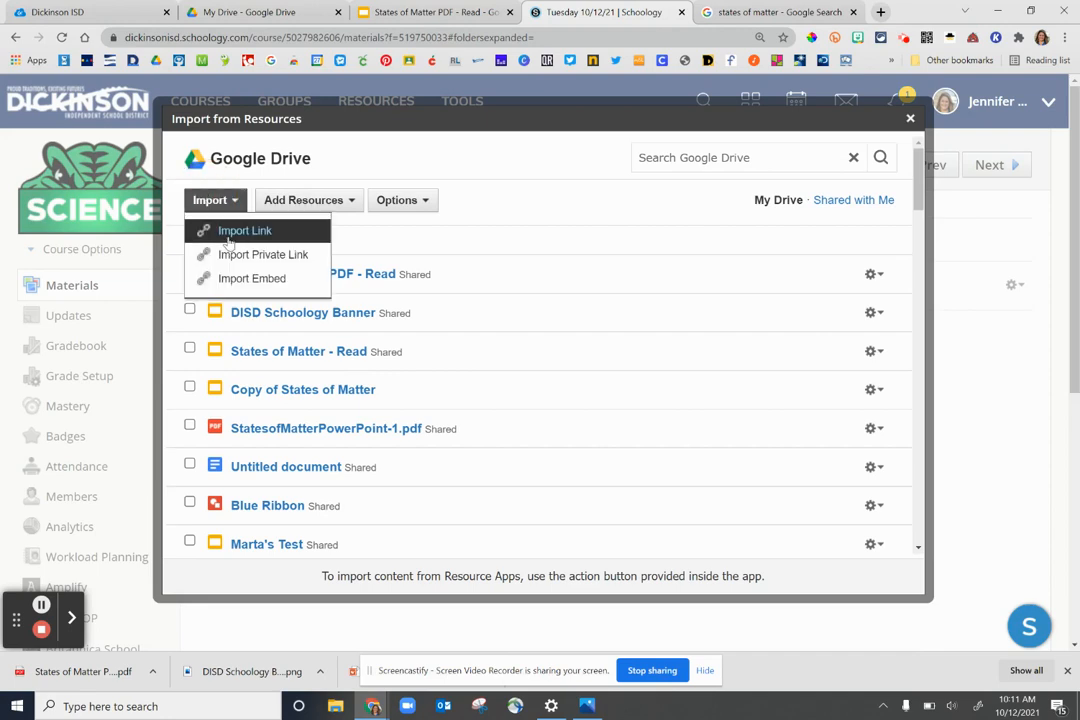
click(230, 277)
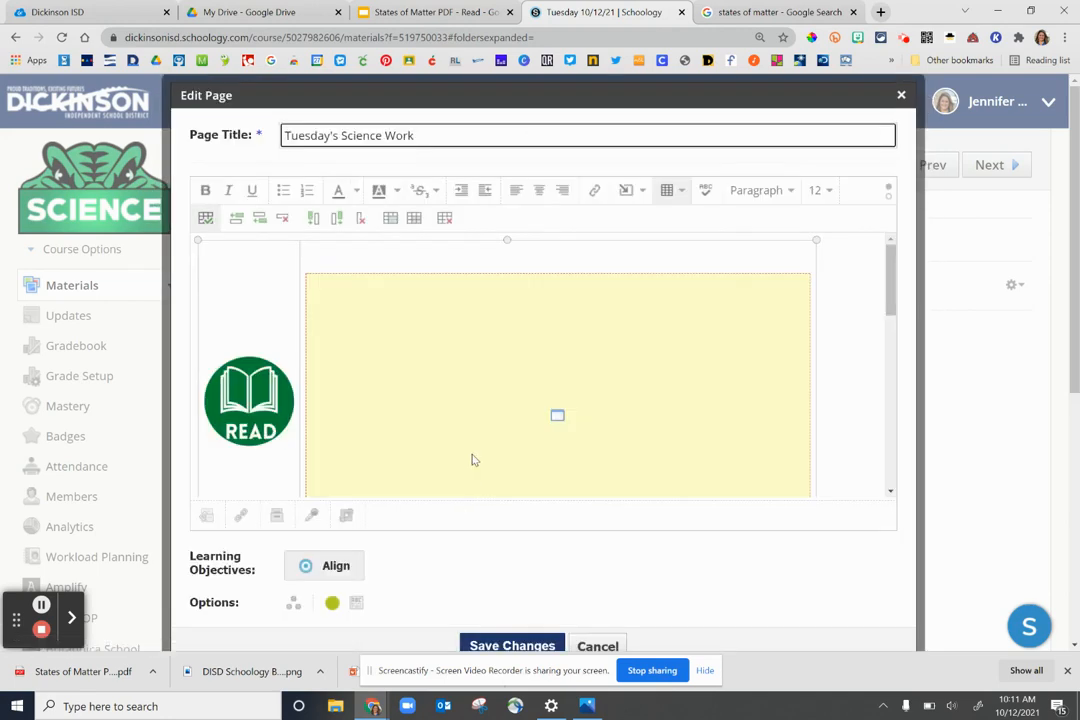
Insert YouTube content in the WATCH row and search for videos on "states of matter"
scroll(687, 424, down, 2)
click(445, 418)
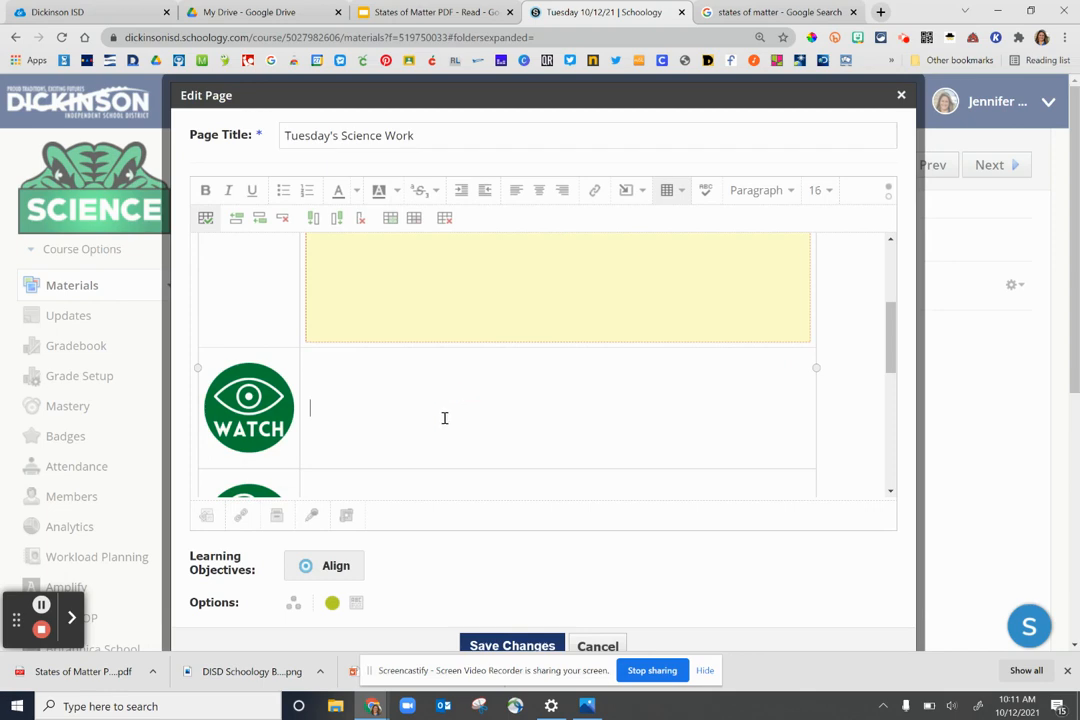
click(626, 190)
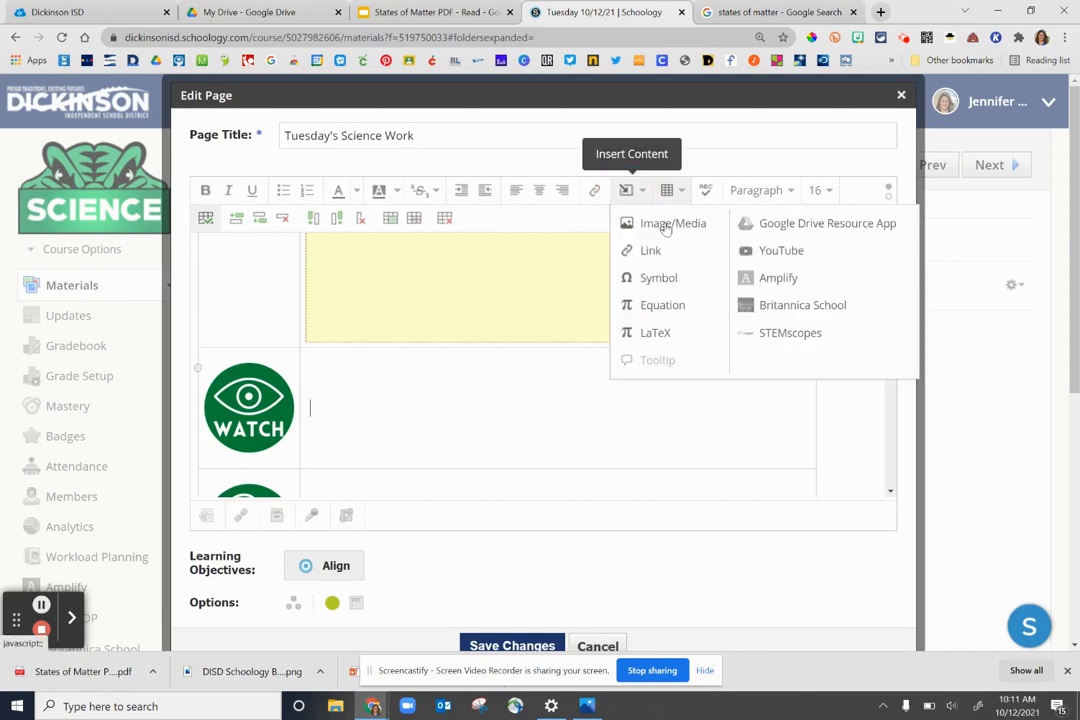
click(768, 253)
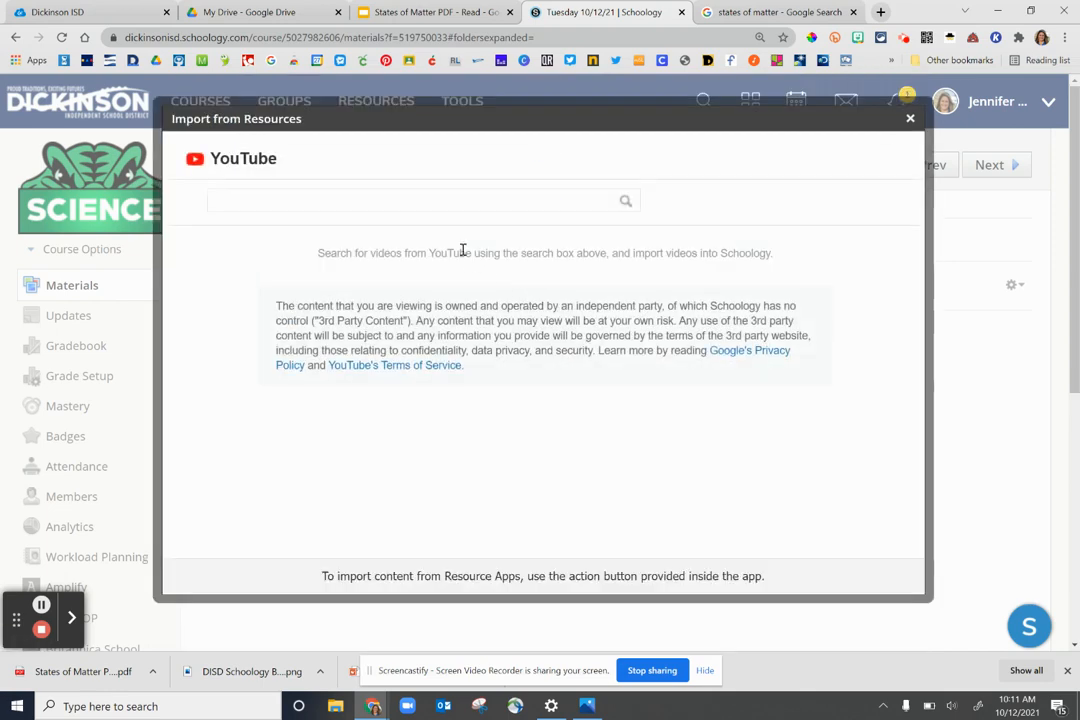
click(254, 195)
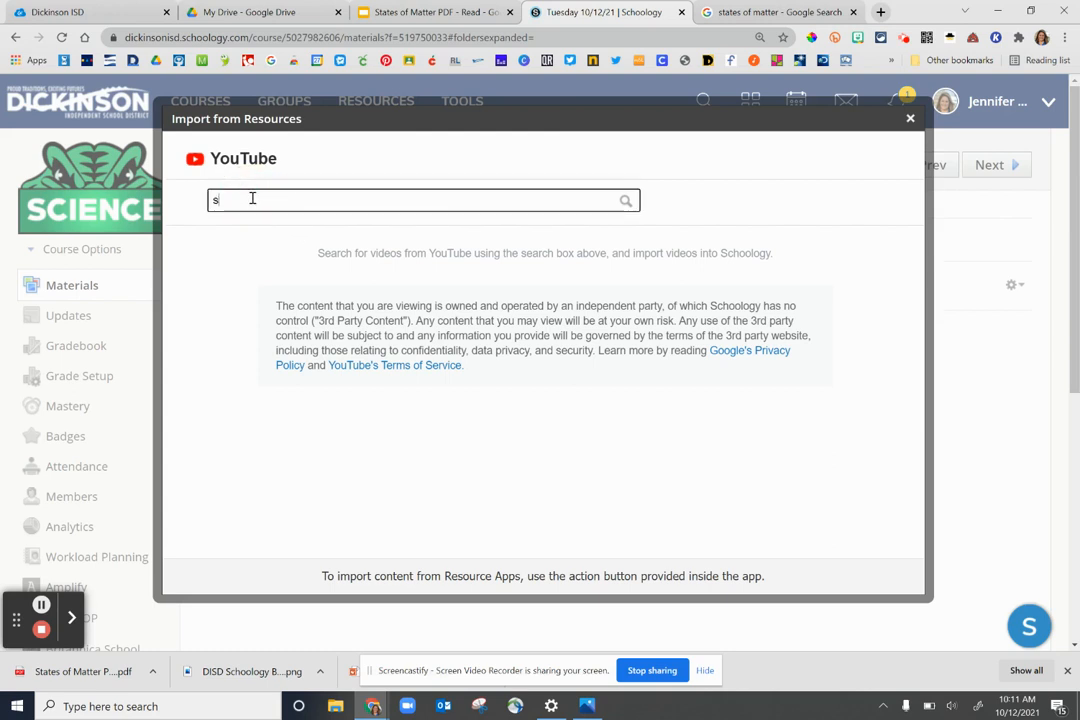
text(states of matter)
key(Return)
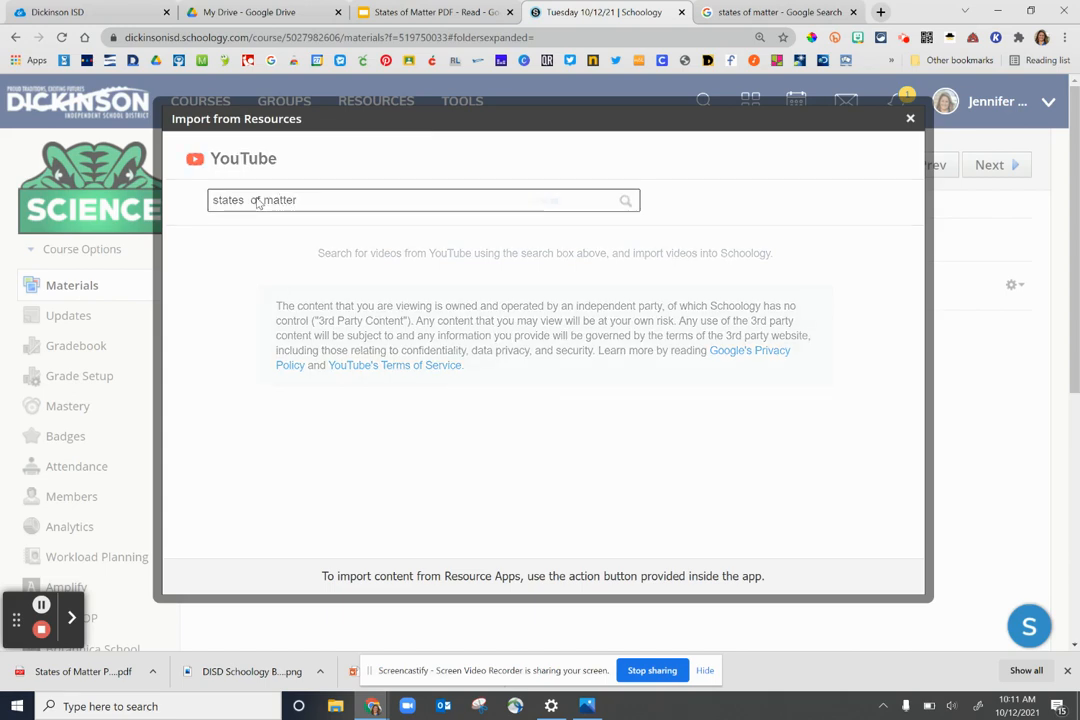
Import the video Bill Nye The Science Guy Phases of Matter as an embed
scroll(446, 451, down, 3)
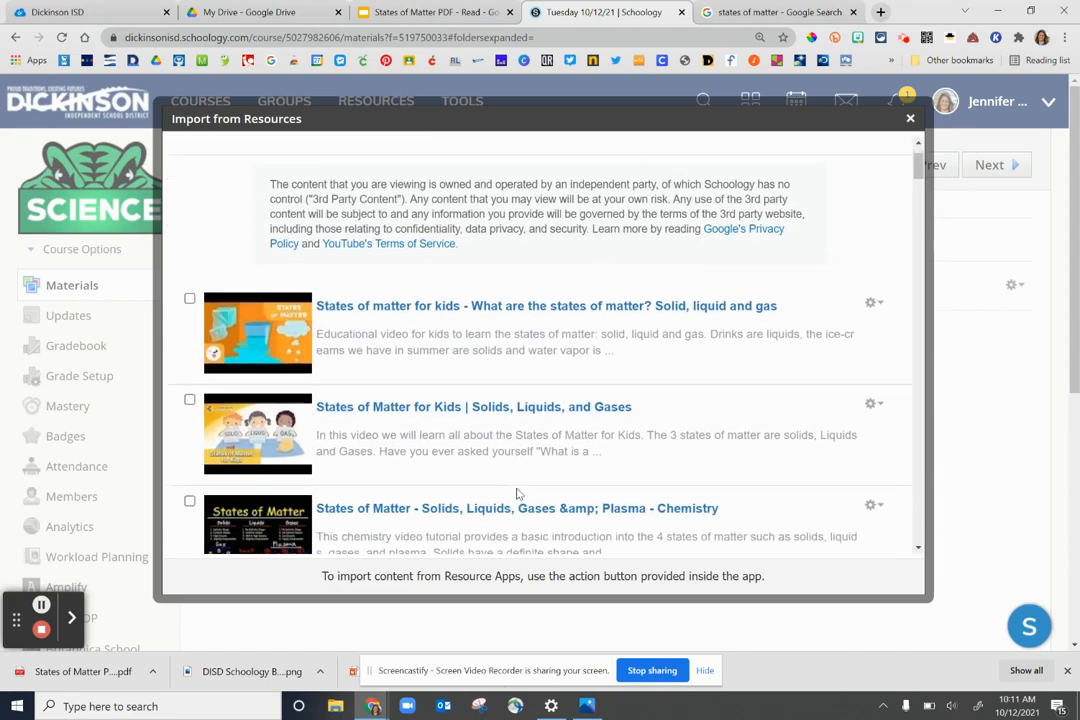
scroll(497, 486, down, 2)
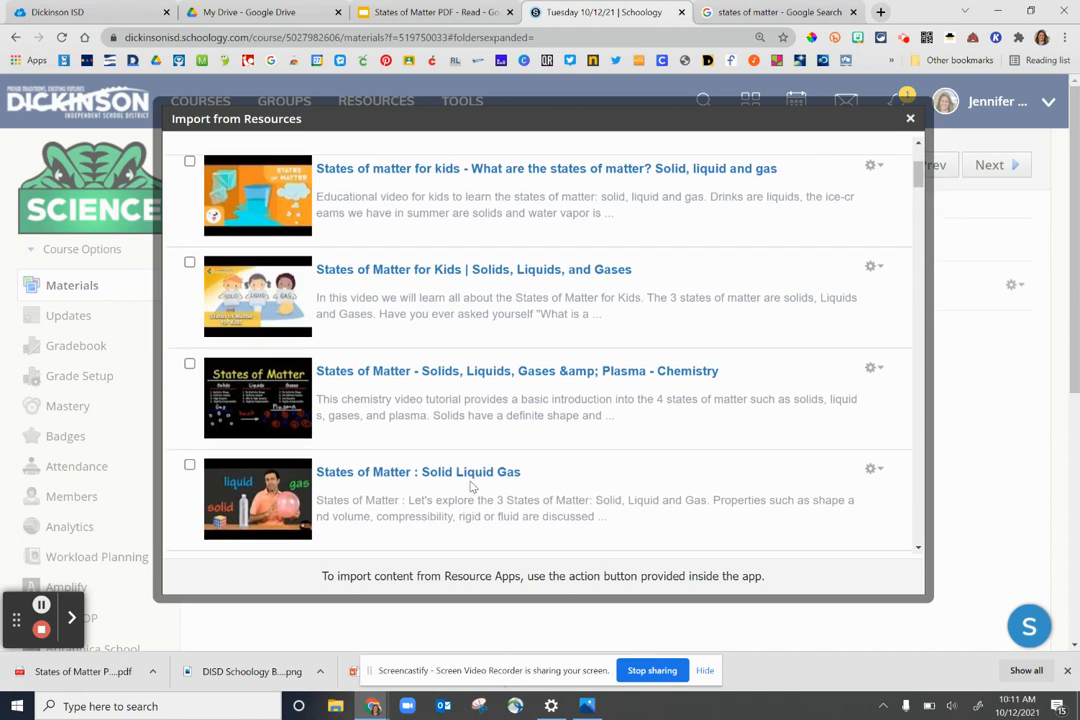
scroll(581, 485, down, 6)
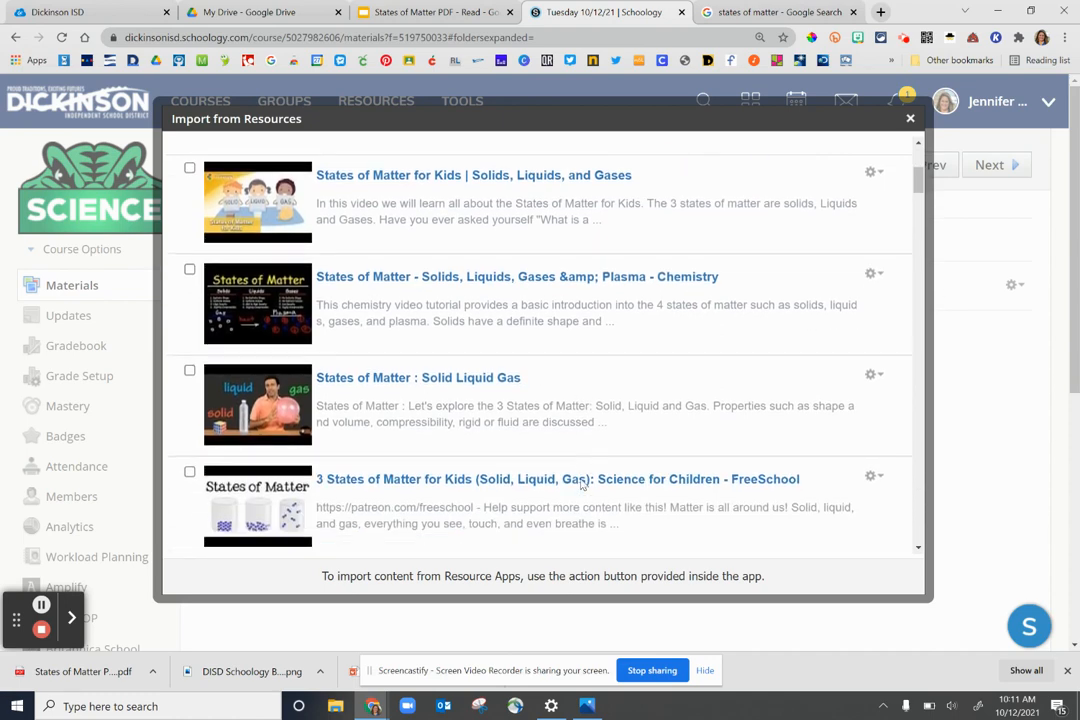
click(189, 381)
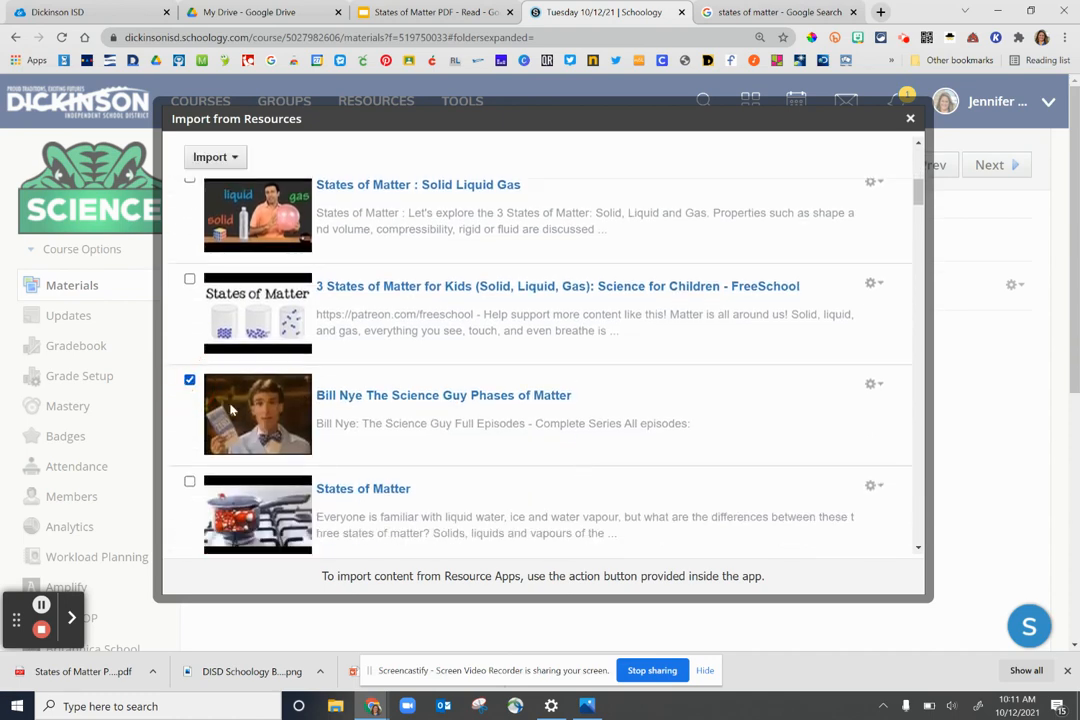
click(218, 158)
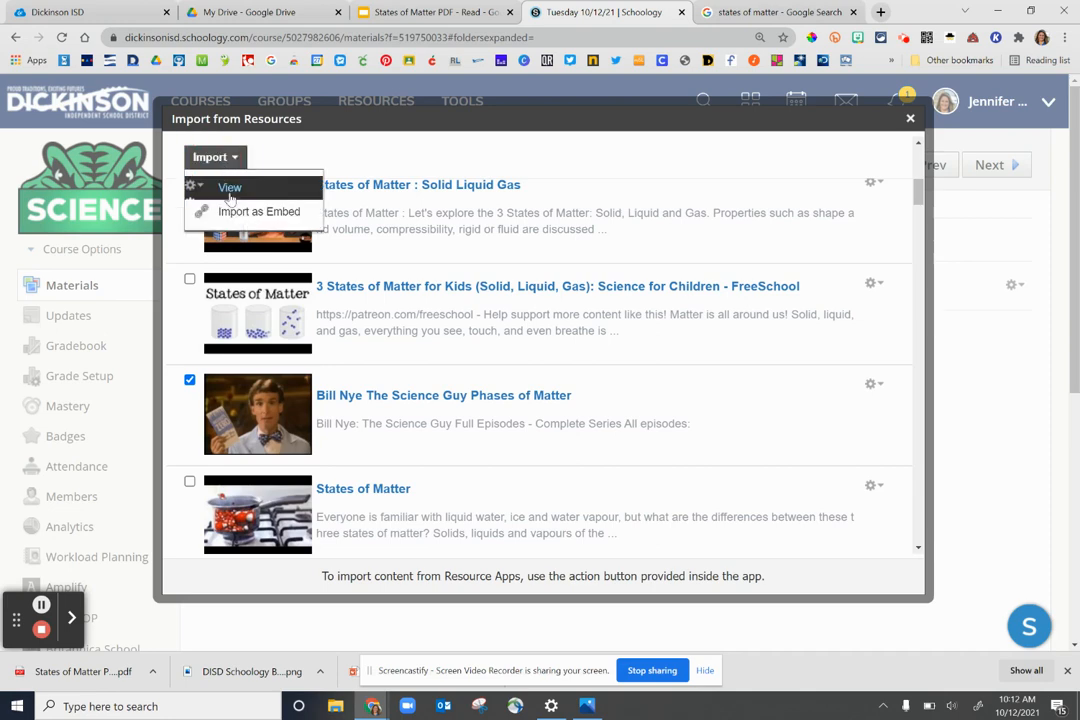
click(232, 209)
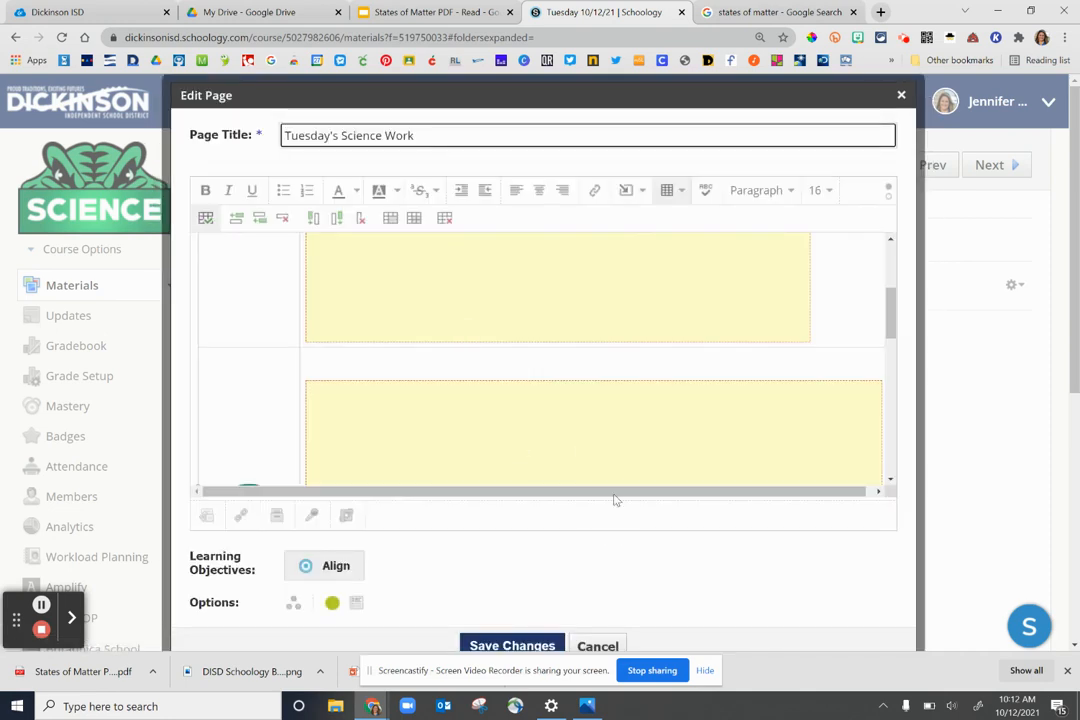
Delete the LISTEN row from the page's table
scroll(528, 415, down, 5)
click(390, 359)
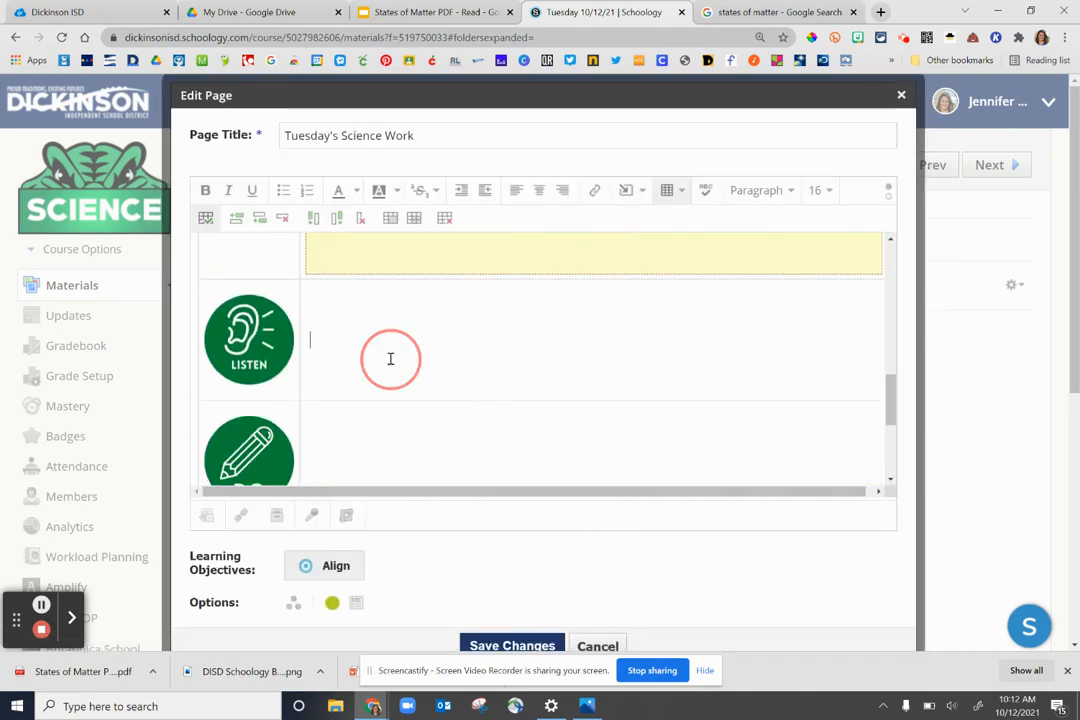
click(282, 220)
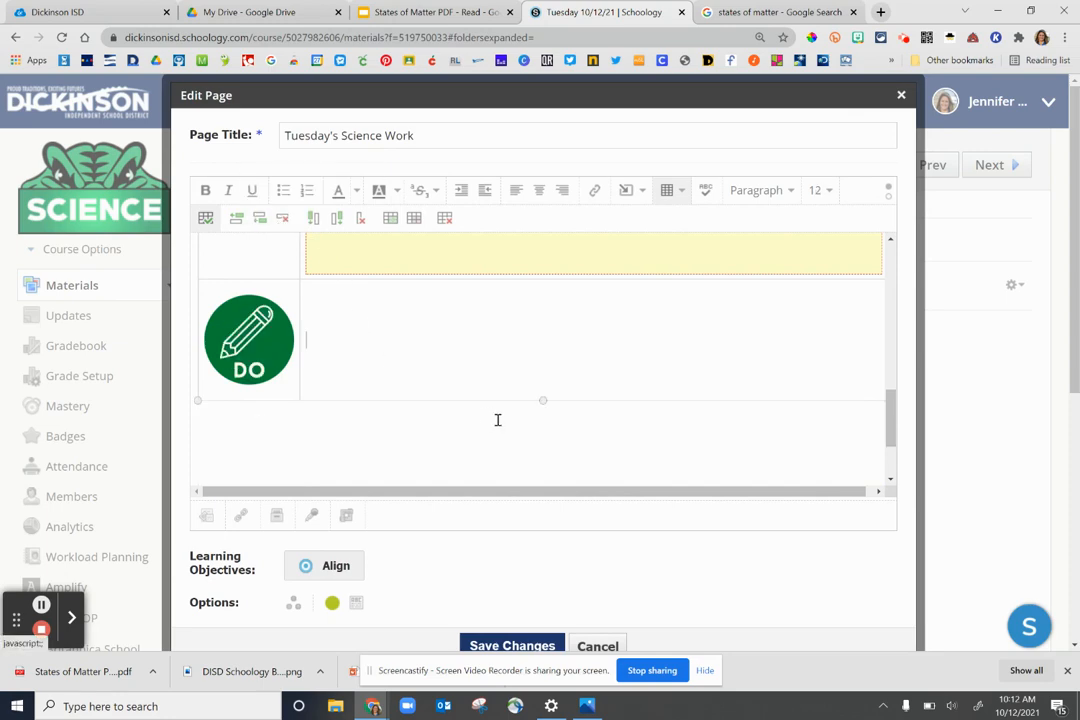
Enter the text "Nearpod activity" in the DO row of the table
click(350, 341)
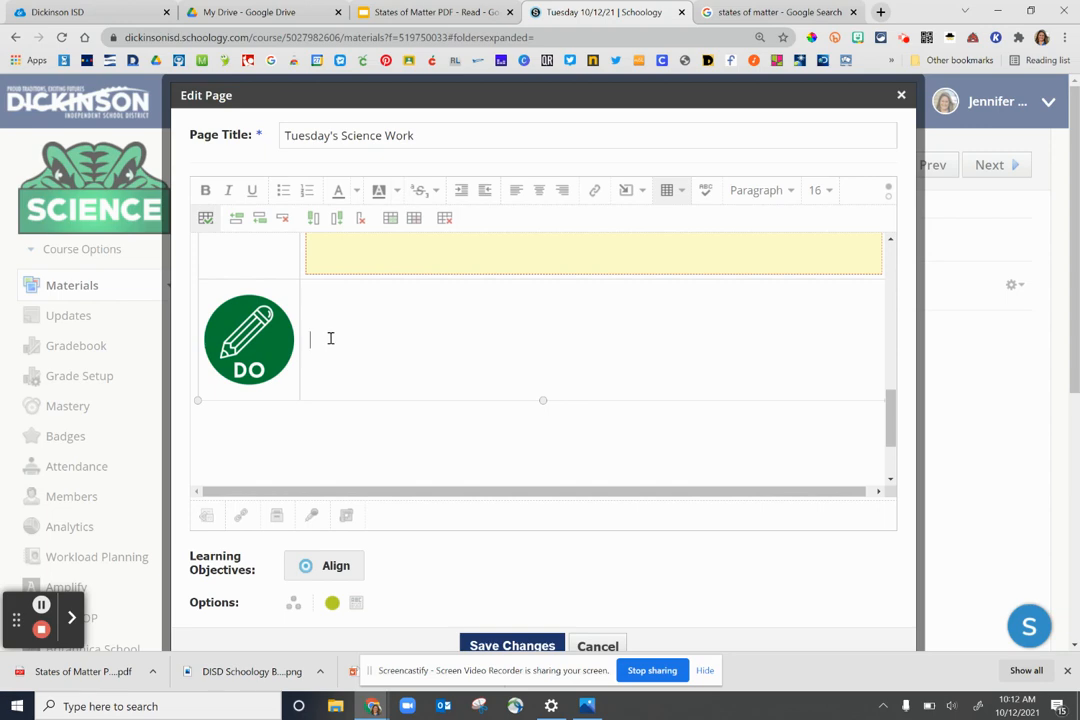
click(330, 338)
text(N)
key(ctrl+a)
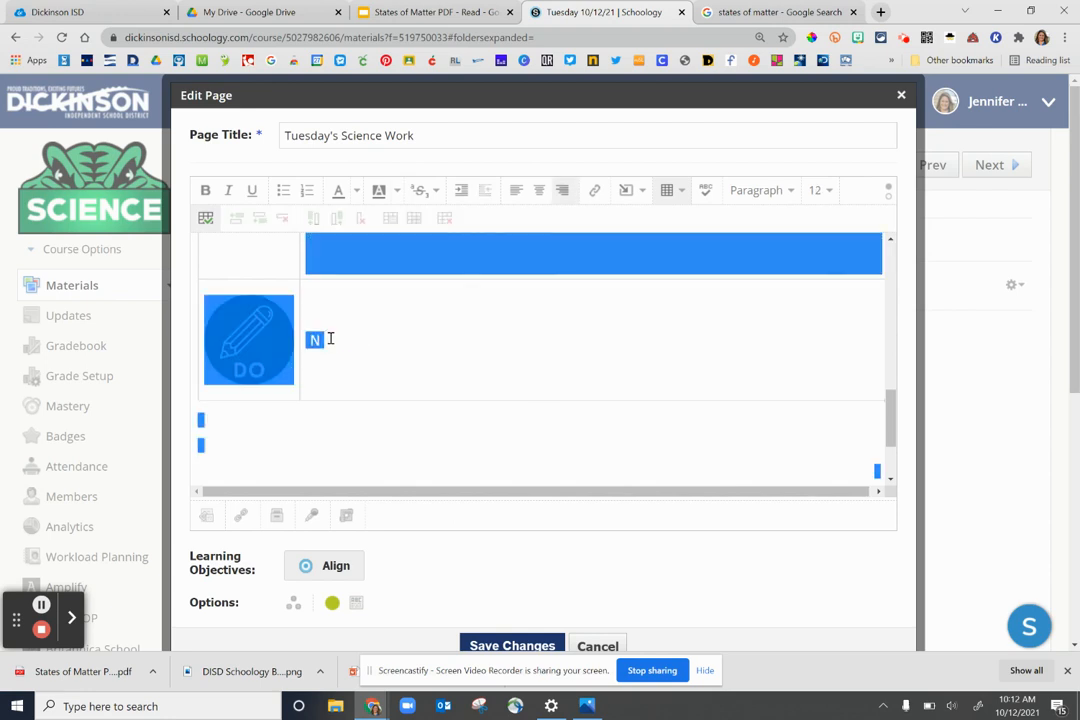
click(354, 345)
click(405, 372)
click(393, 434)
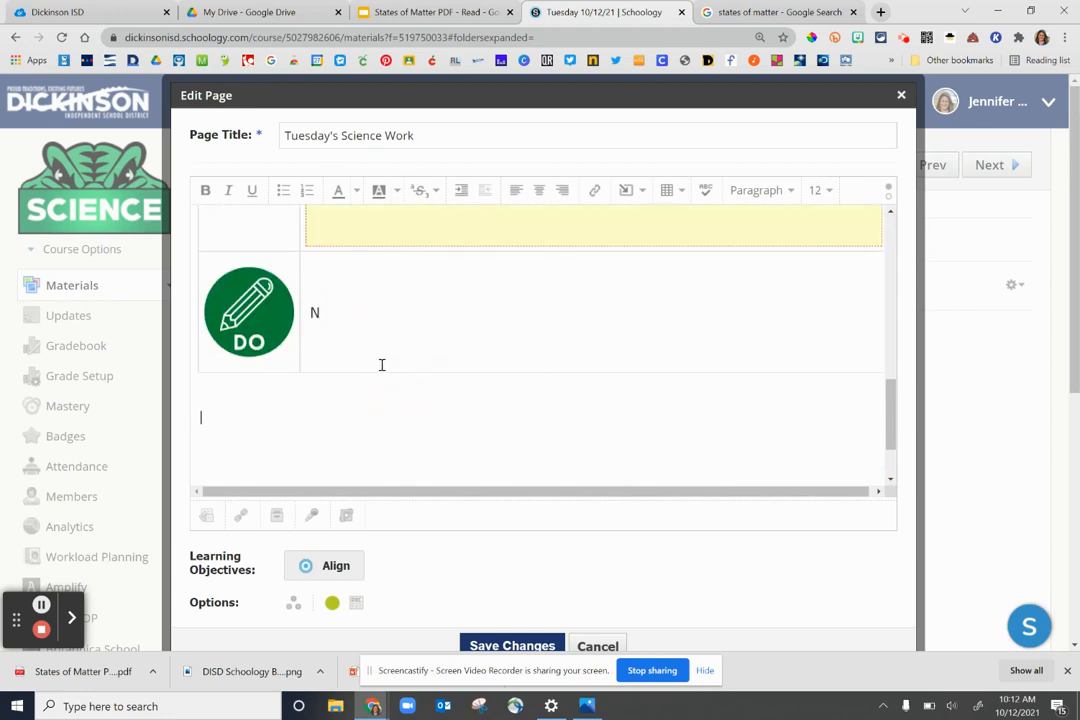
scroll(386, 369, up, 3)
scroll(386, 369, down, 3)
click(359, 315)
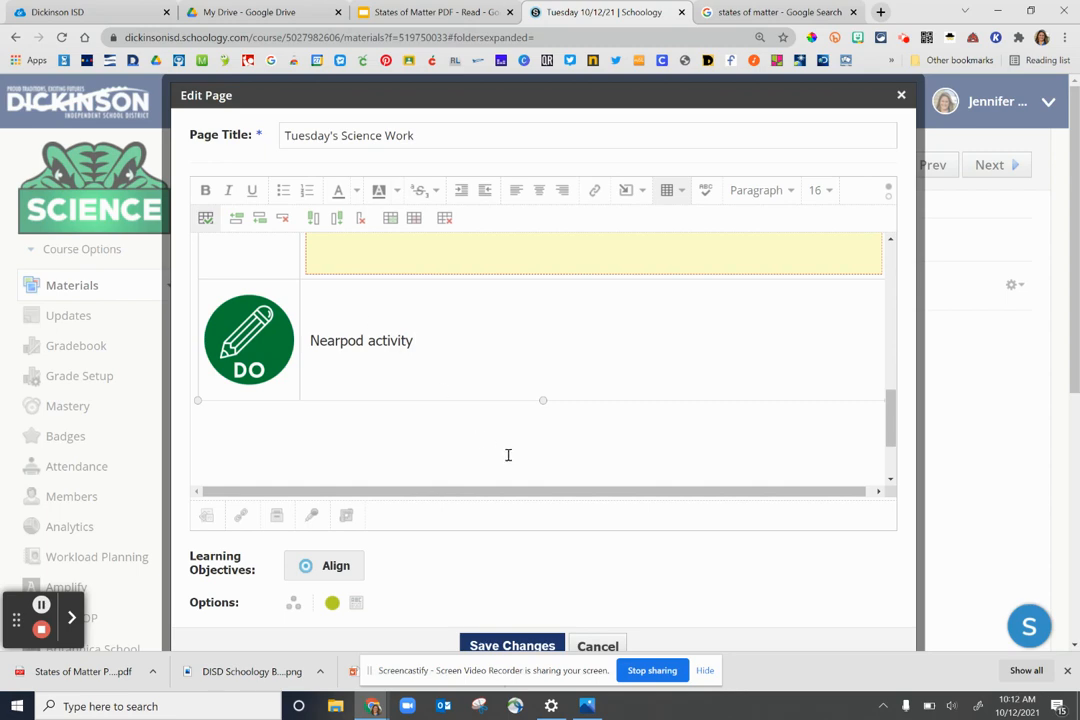
Set Tuesday's Science Work to display inline and save the page changes
scroll(508, 455, down, 2)
scroll(482, 510, down, 2)
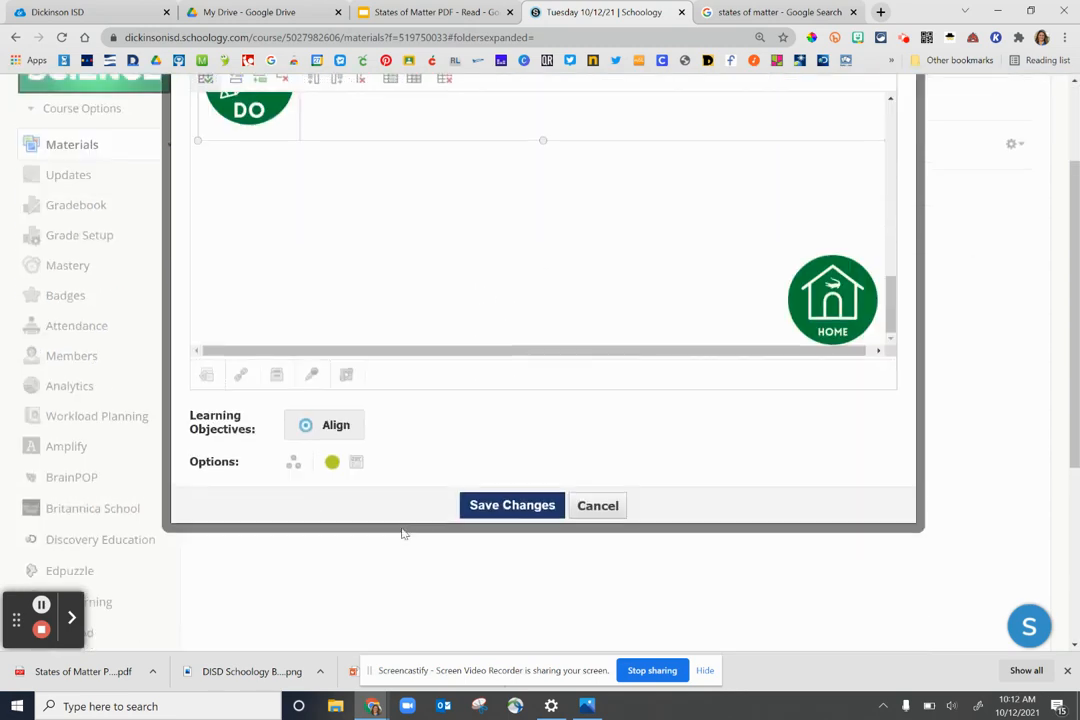
click(358, 463)
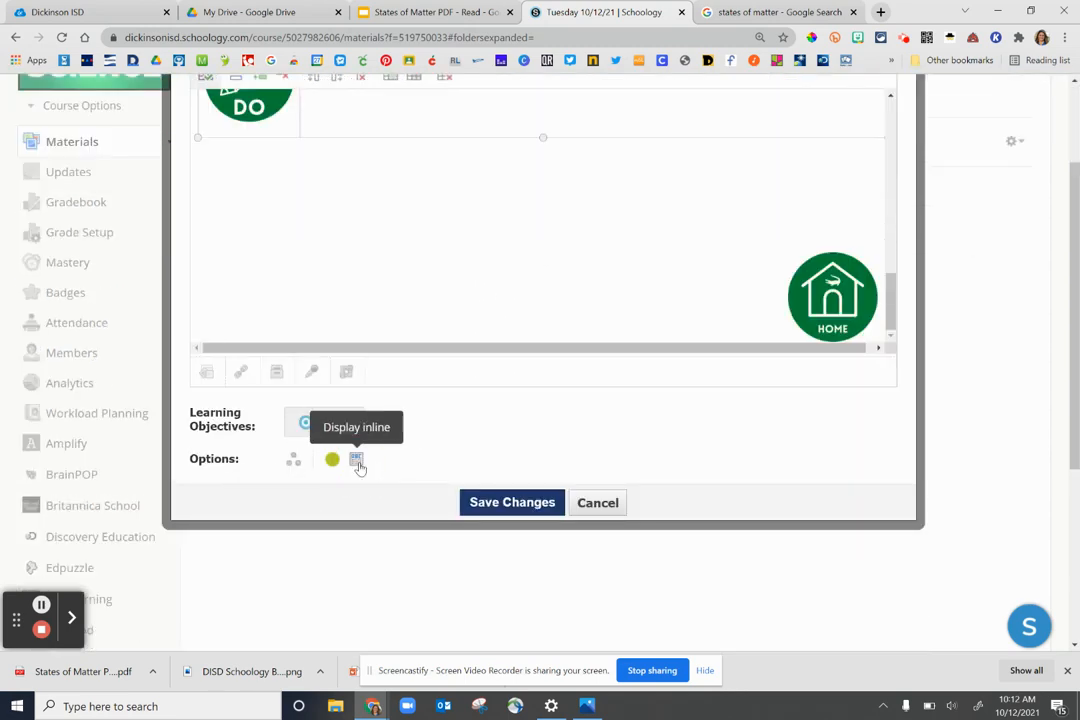
click(505, 503)
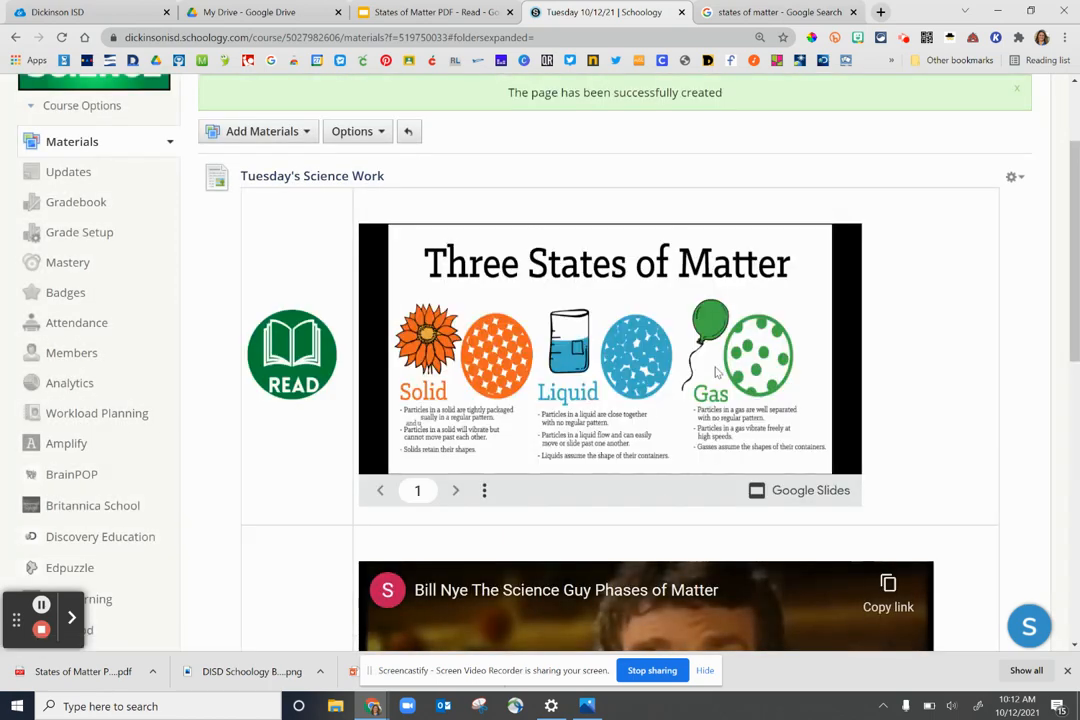
Add the Nearpod lesson States of Matter to the Tuesday 10/12/21 folder as a Student-Paced activity
scroll(591, 494, down, 4)
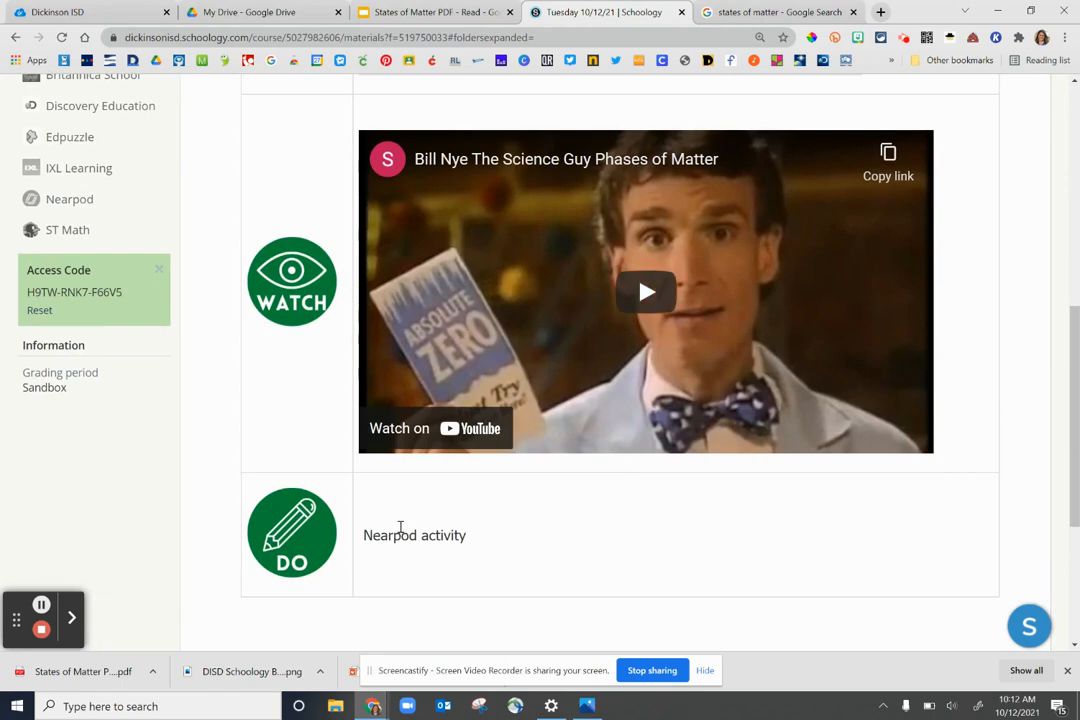
scroll(451, 551, down, 1)
scroll(439, 551, up, 5)
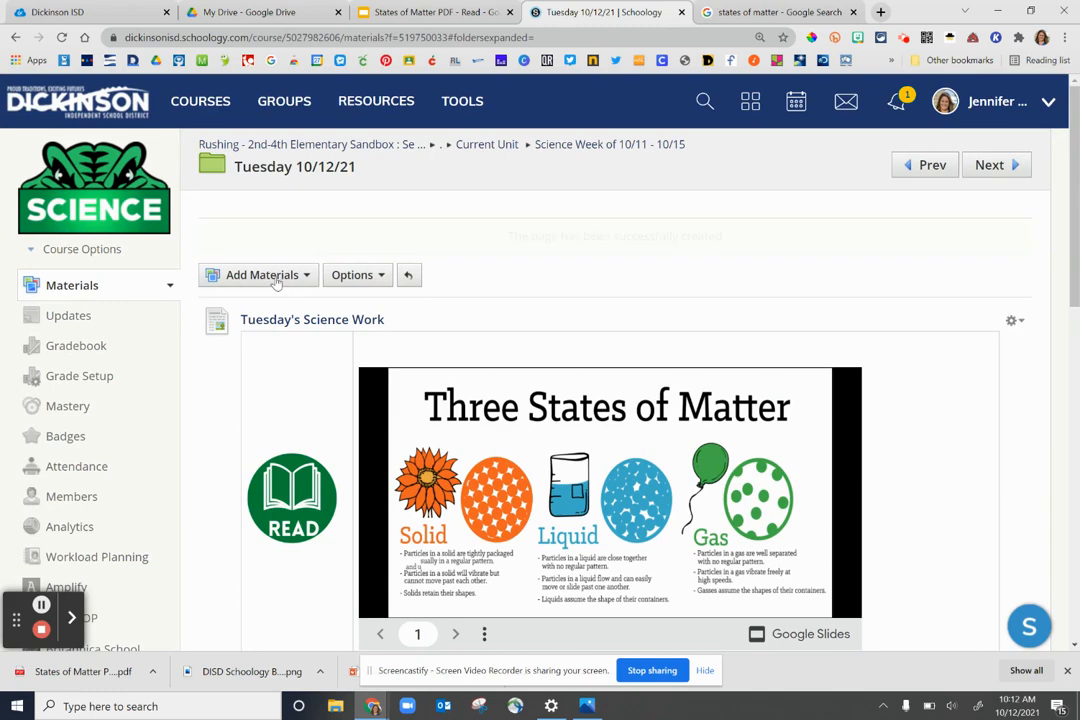
click(250, 240)
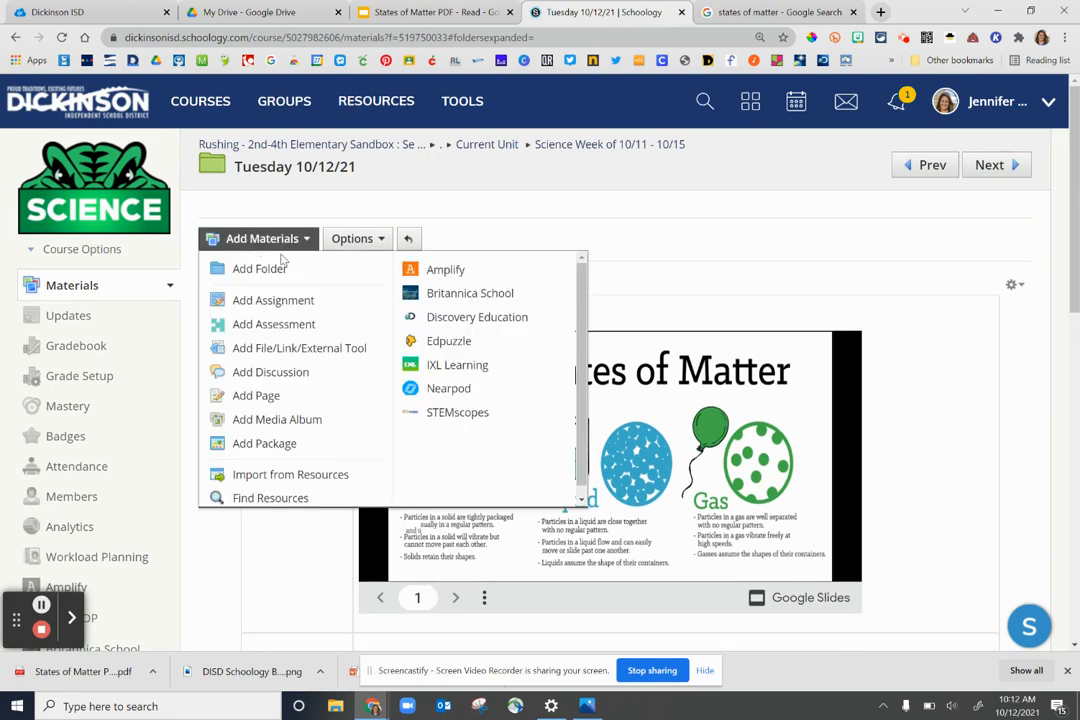
click(465, 391)
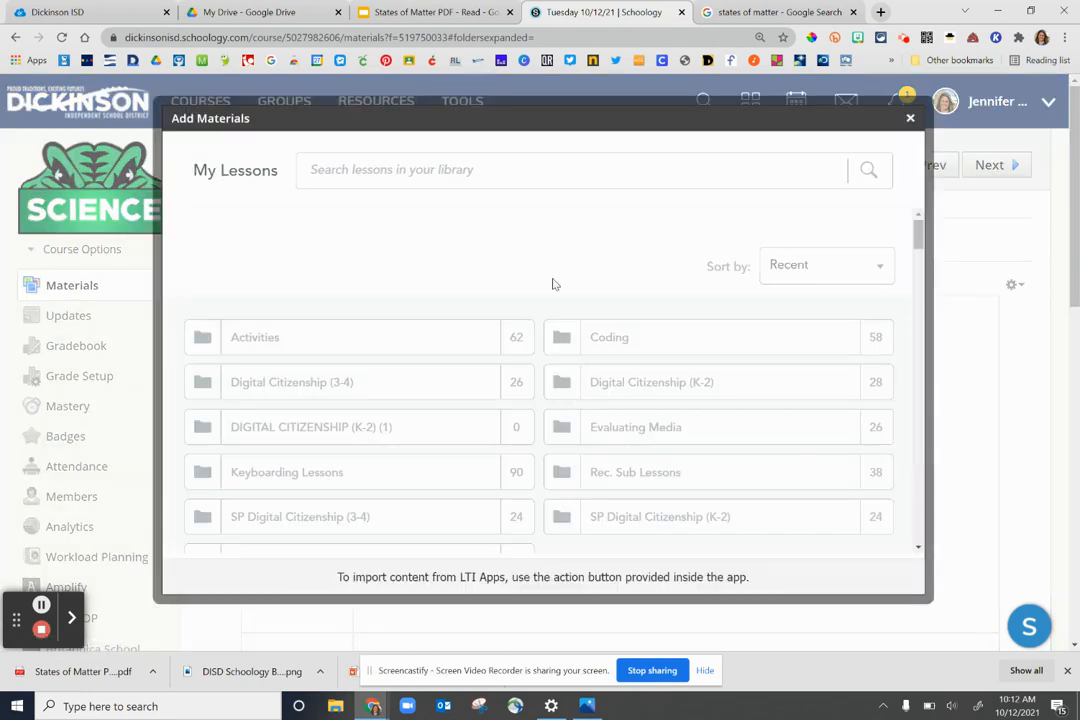
scroll(607, 378, down, 1)
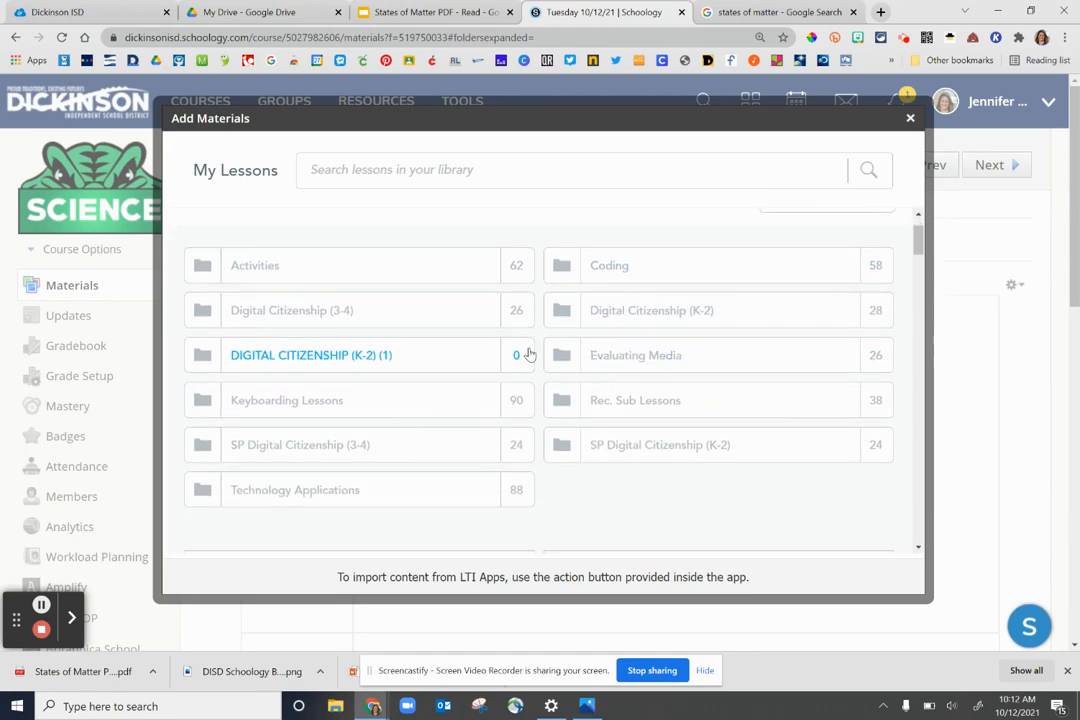
scroll(485, 354, up, 1)
scroll(485, 354, down, 5)
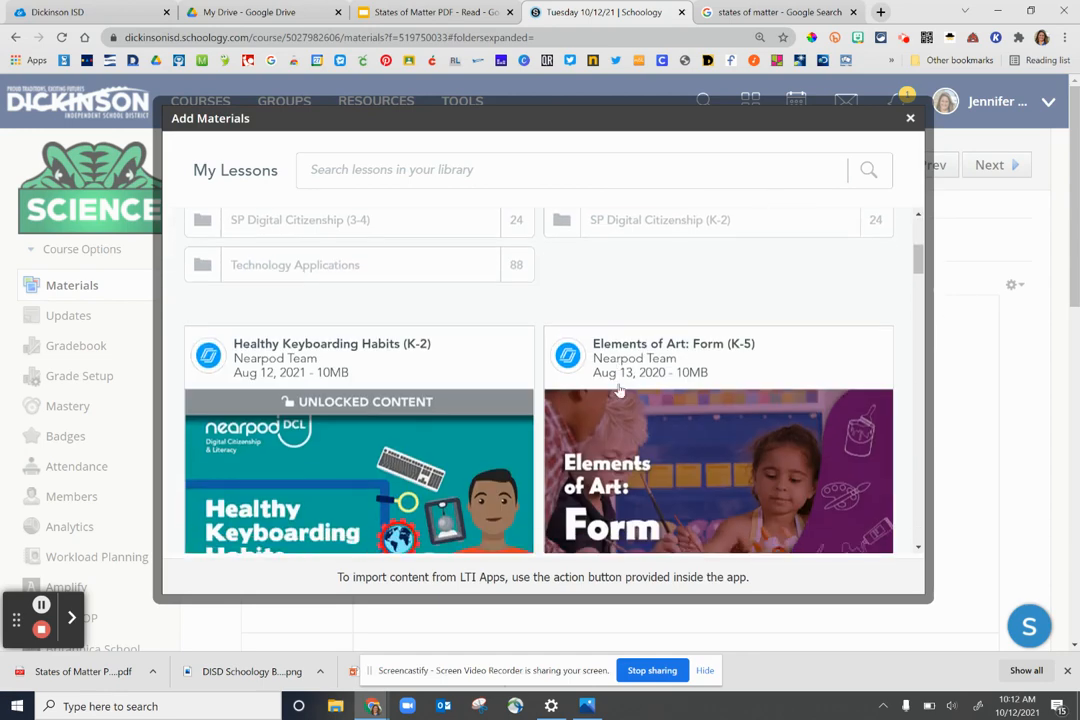
scroll(564, 478, down, 6)
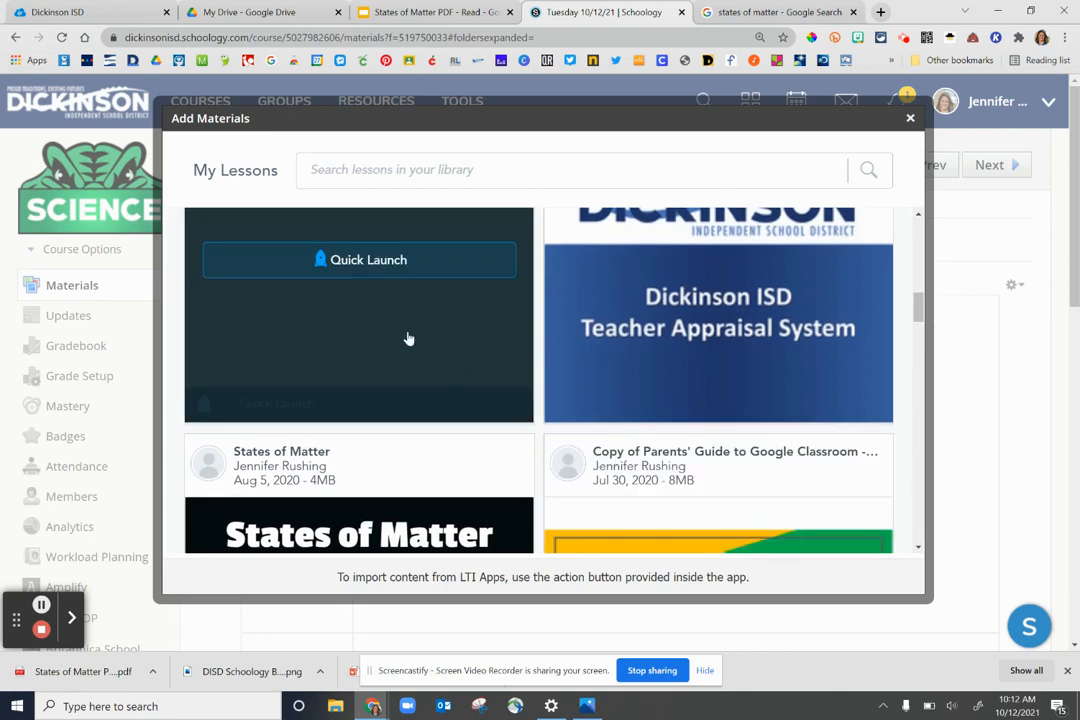
scroll(420, 351, down, 3)
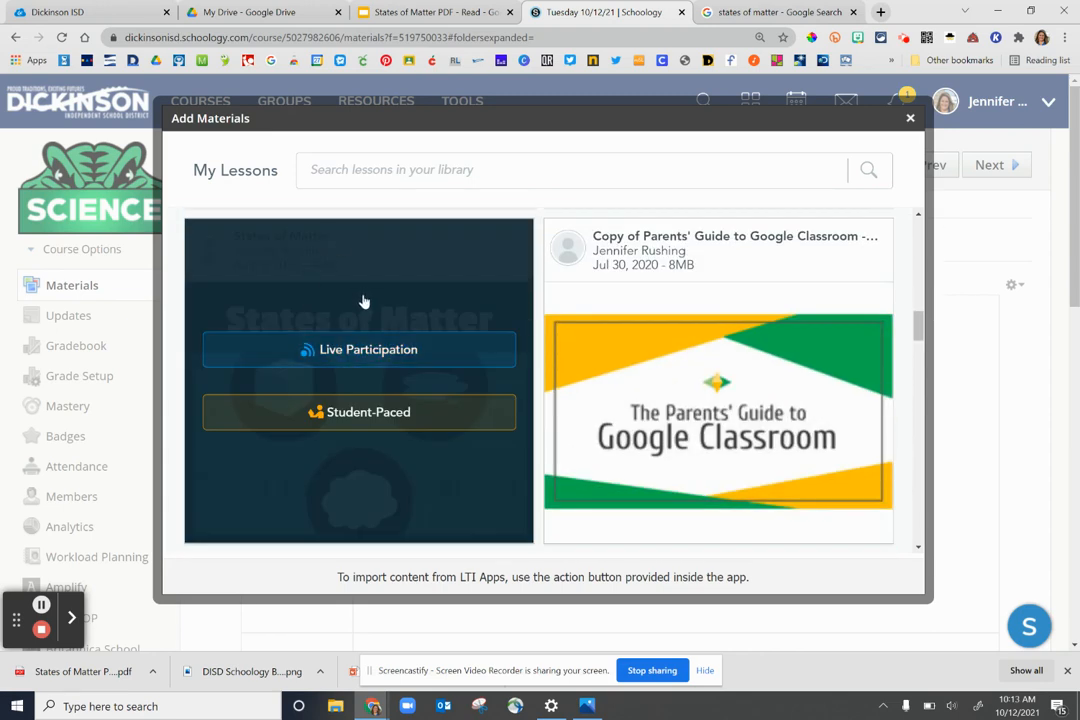
scroll(277, 349, up, 1)
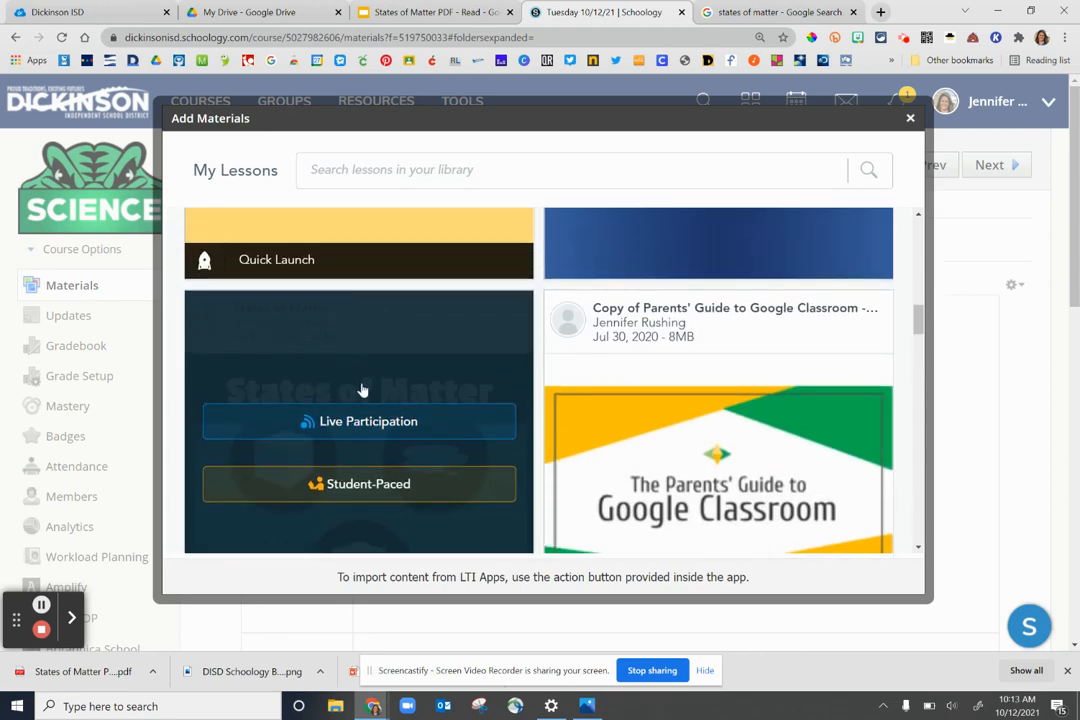
click(368, 490)
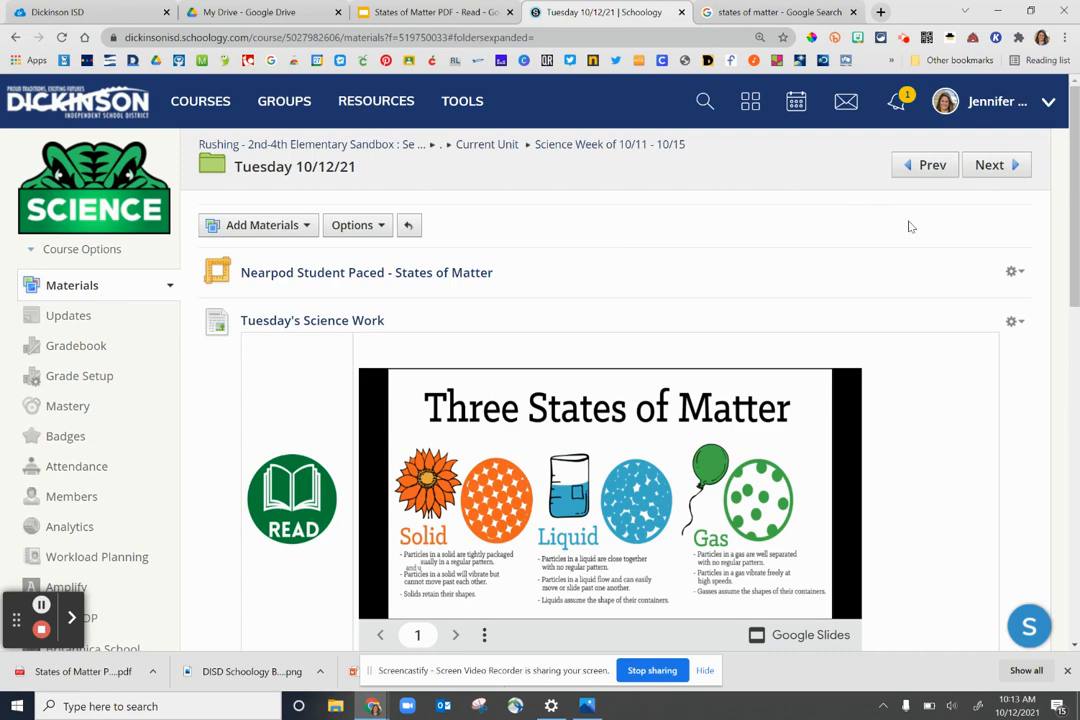
Capture a snip of the Nearpod Student Paced - States of Matter entry with Snipping Tool and save it as the PNG "nearpod matter" in Pictures
scroll(1062, 260, down, 2)
scroll(633, 488, up, 2)
click(478, 708)
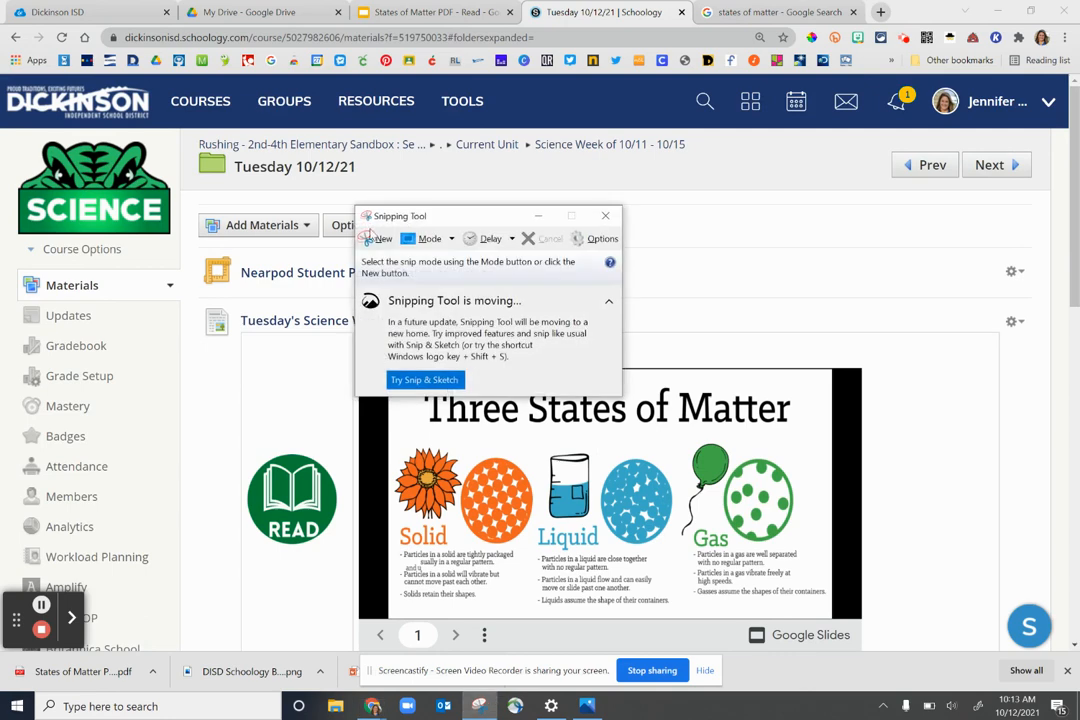
click(366, 236)
drag(195, 246, 519, 302)
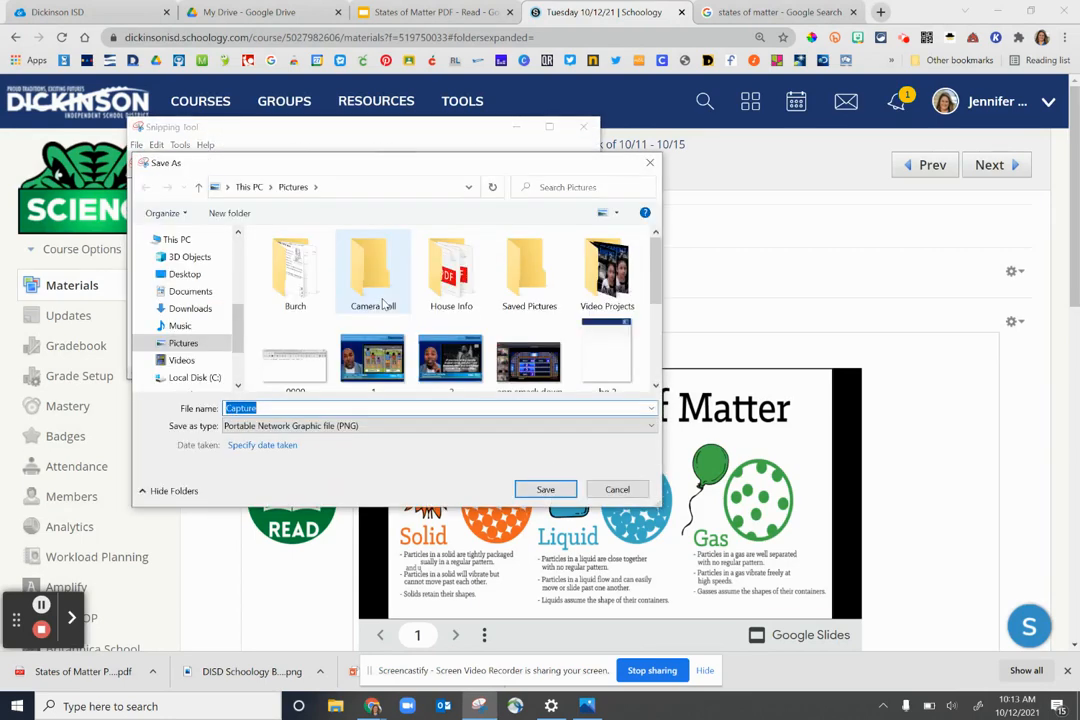
text(neda)
key(Return)
click(583, 127)
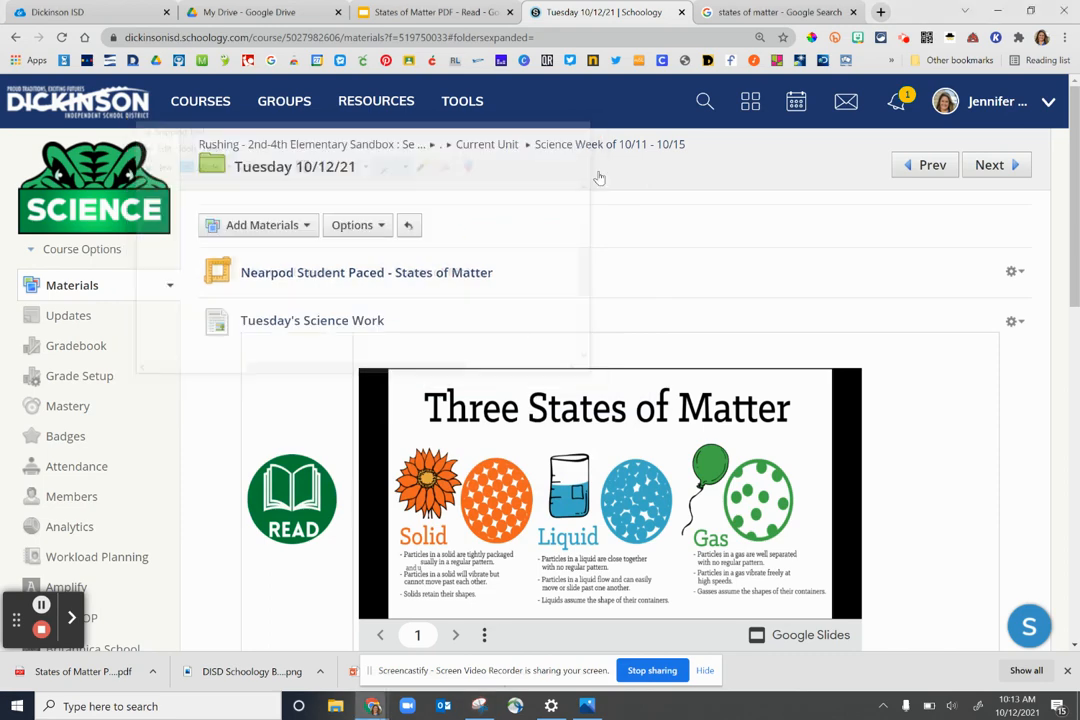
Open Tuesday's Science Work for editing and delete the text "Nearpod activity" from the DO row
click(1015, 321)
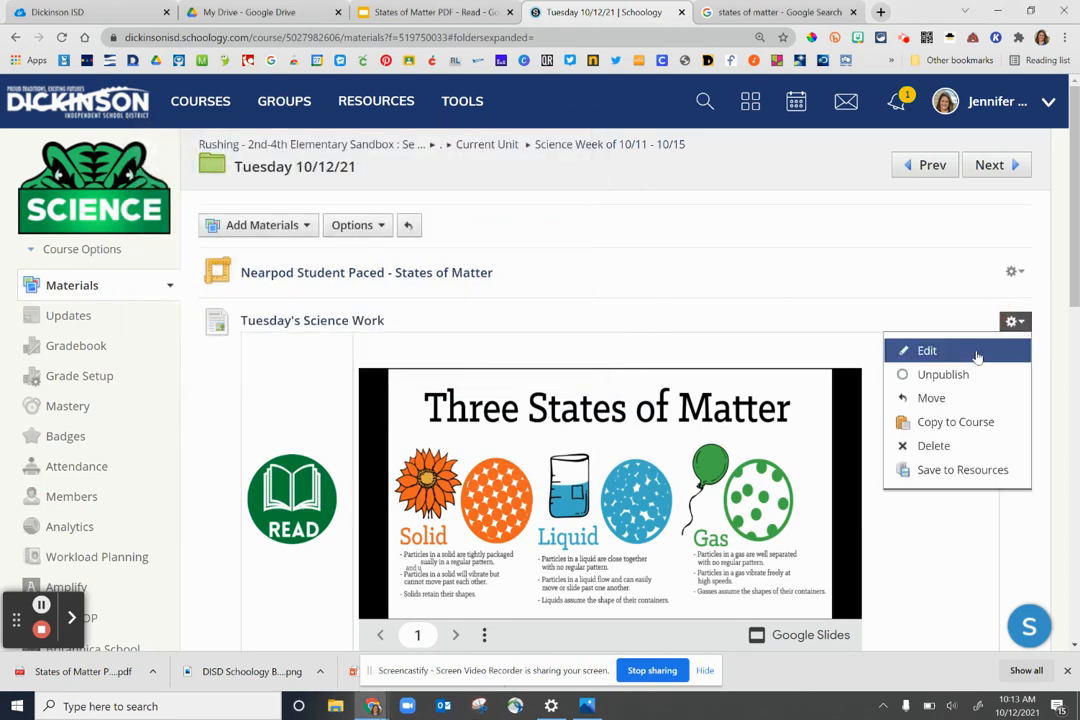
click(958, 352)
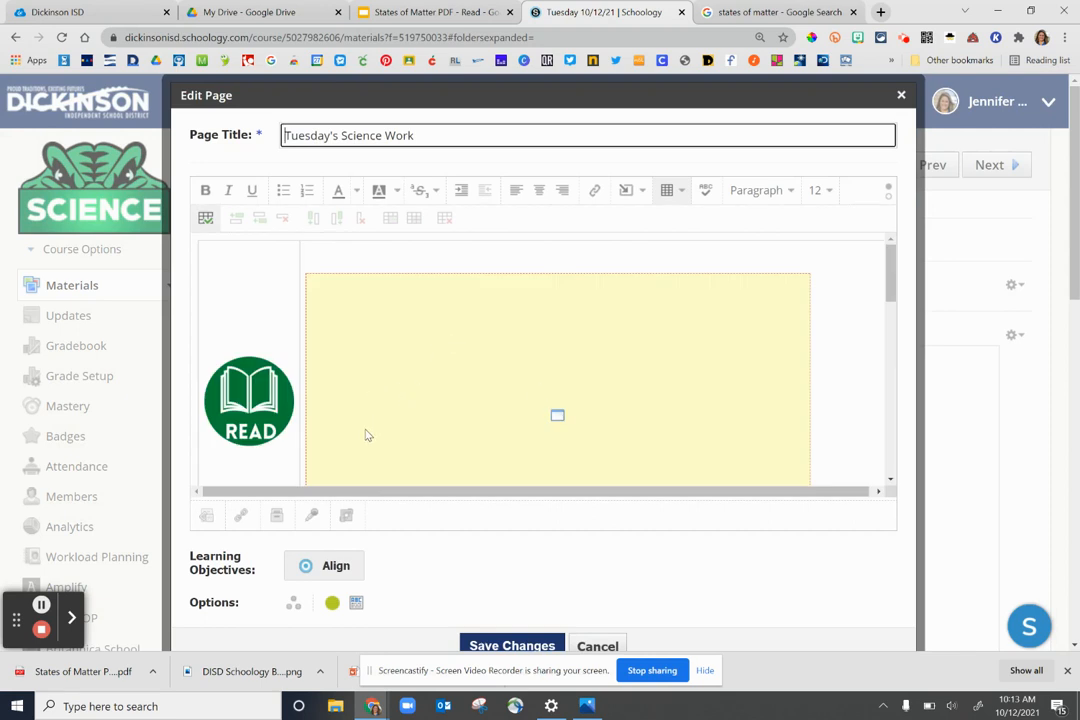
scroll(366, 435, down, 10)
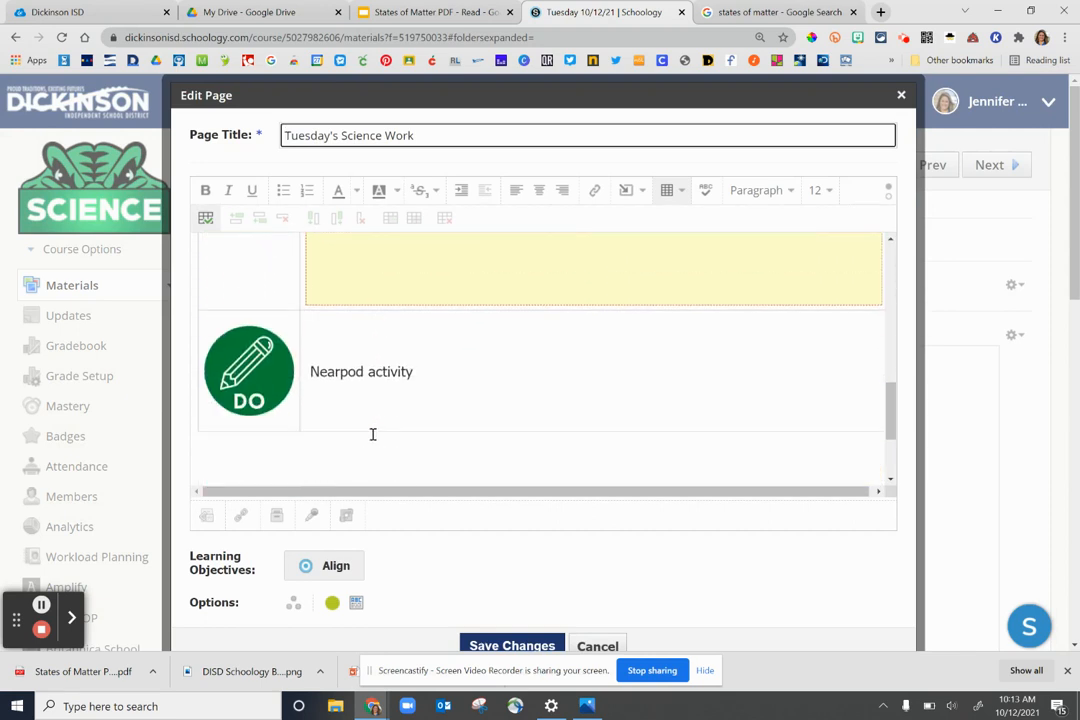
drag(416, 340, 353, 340)
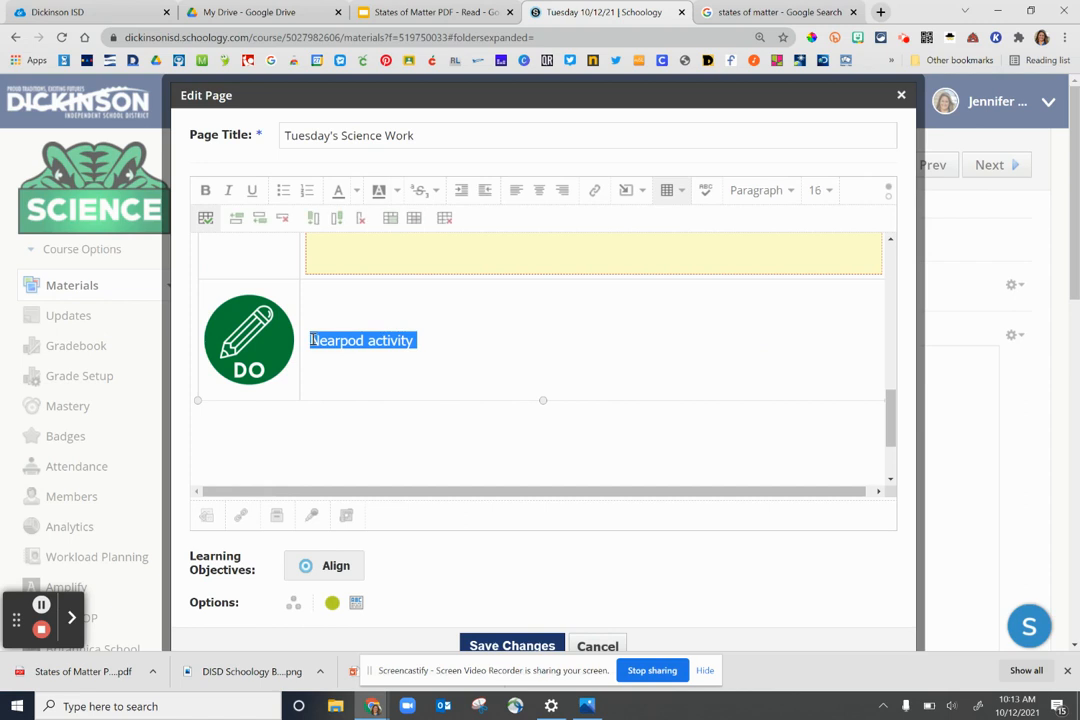
key(BackSpace)
Insert the image nearpod matter.PNG from Pictures into the DO row and save the page changes
click(630, 187)
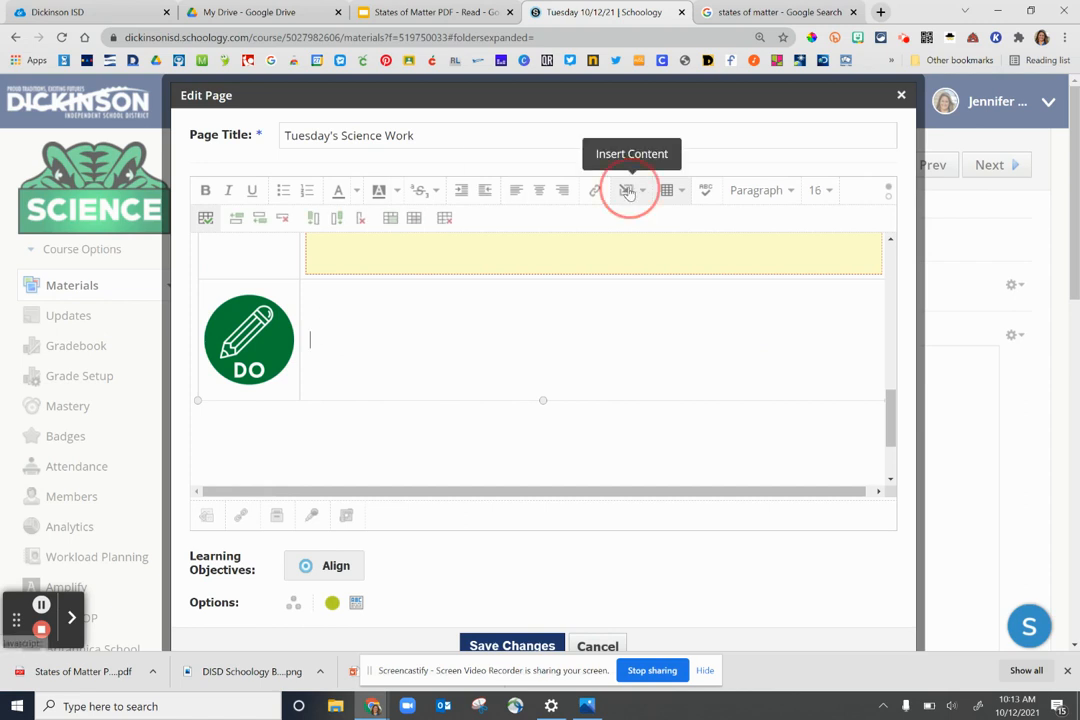
click(647, 222)
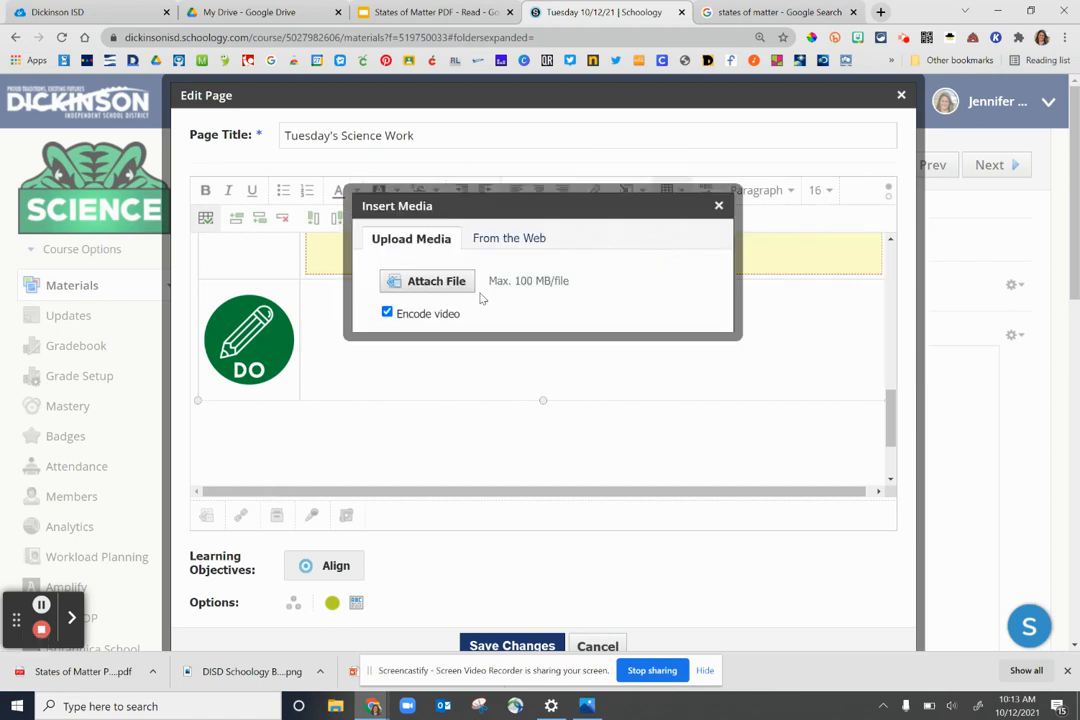
click(416, 282)
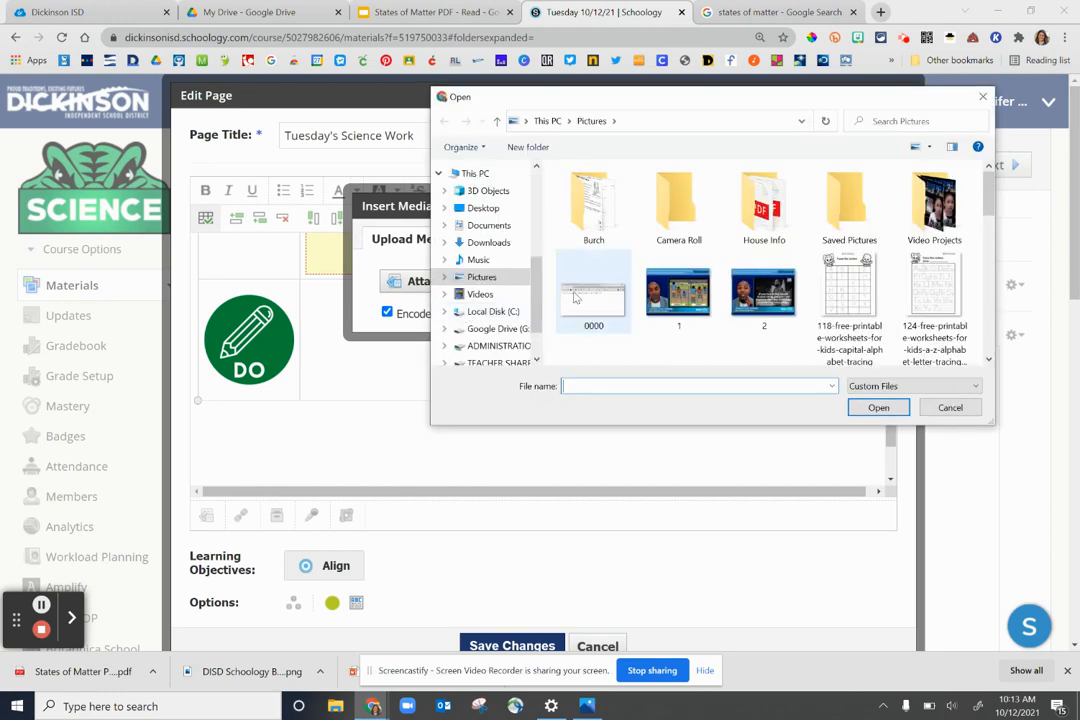
scroll(632, 300, down, 2)
scroll(632, 300, down, 2)
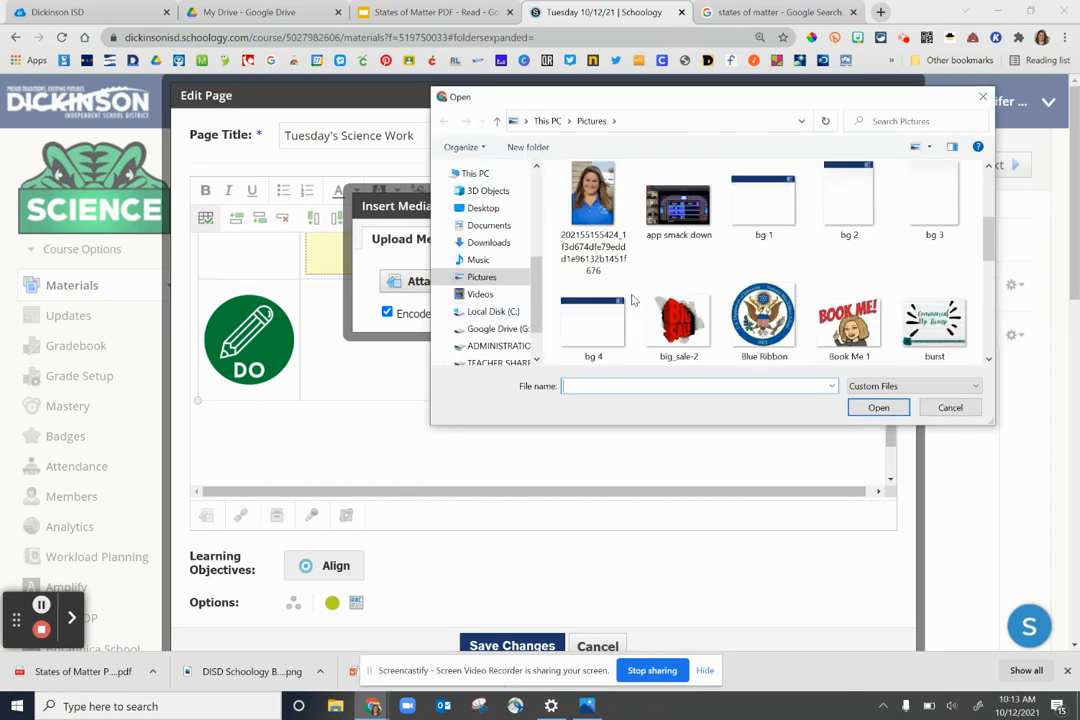
scroll(660, 305, down, 4)
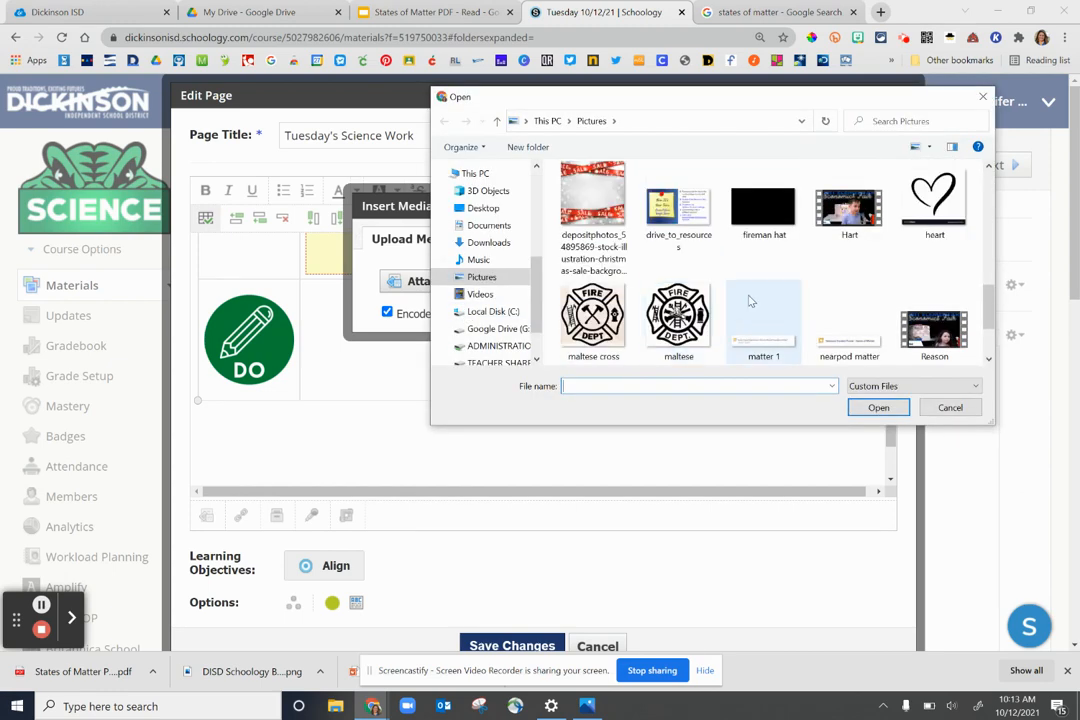
click(820, 343)
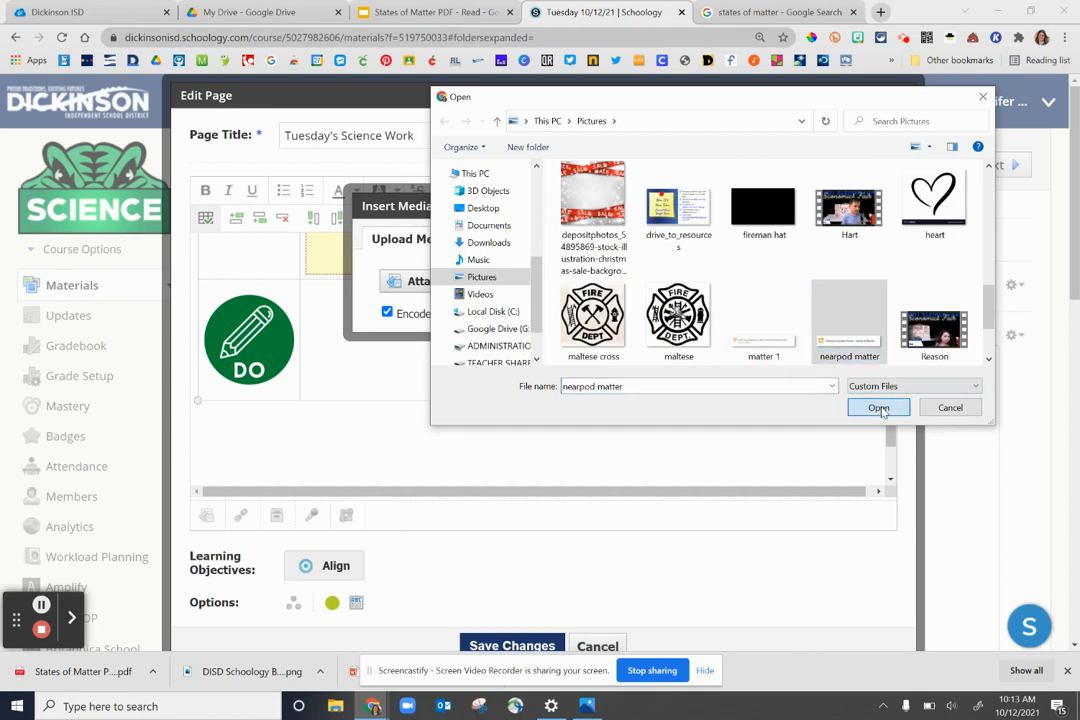
click(878, 405)
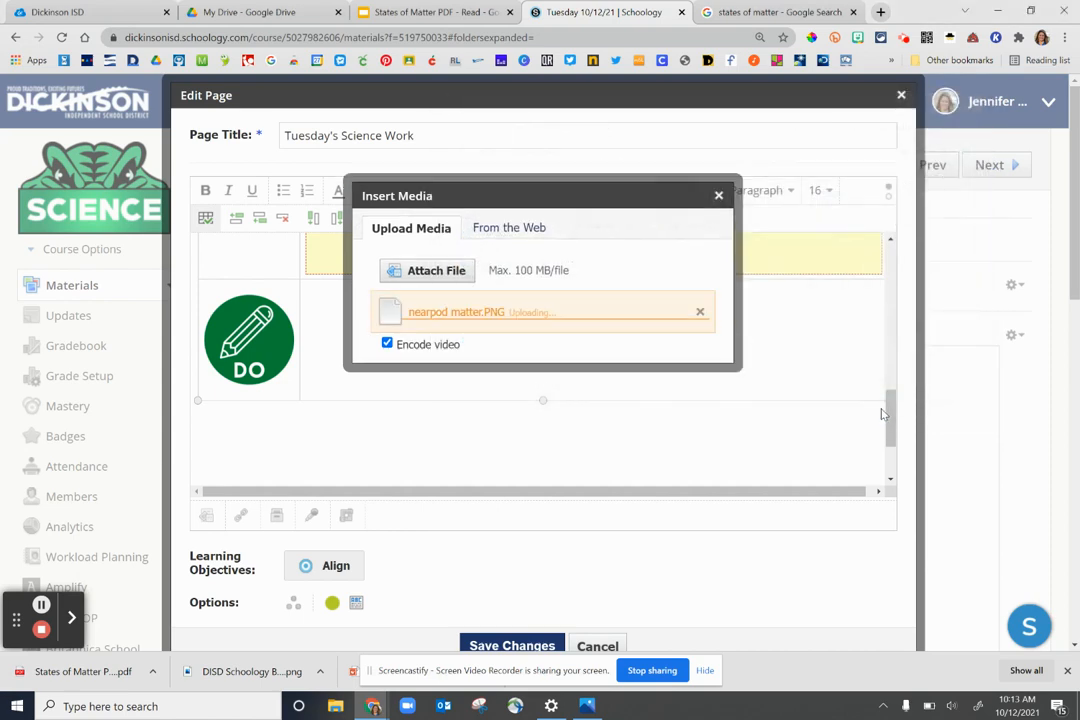
click(512, 646)
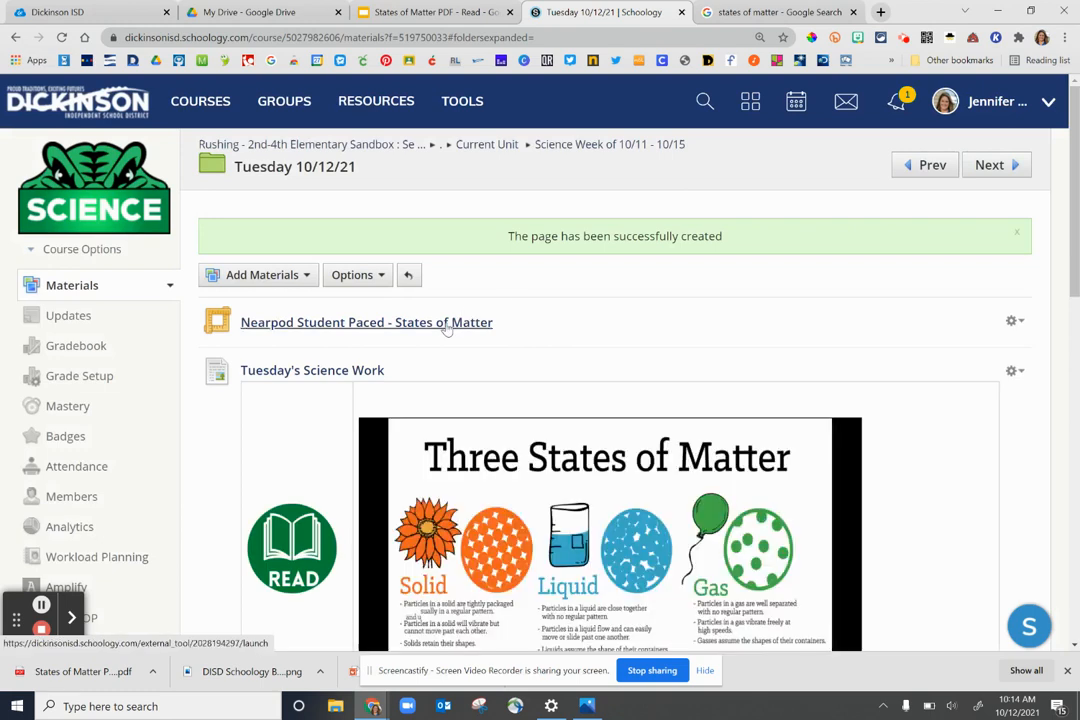
Copy the link address of the Nearpod Student Paced - States of Matter activity and check the image in the page's DO row
right_click(322, 324)
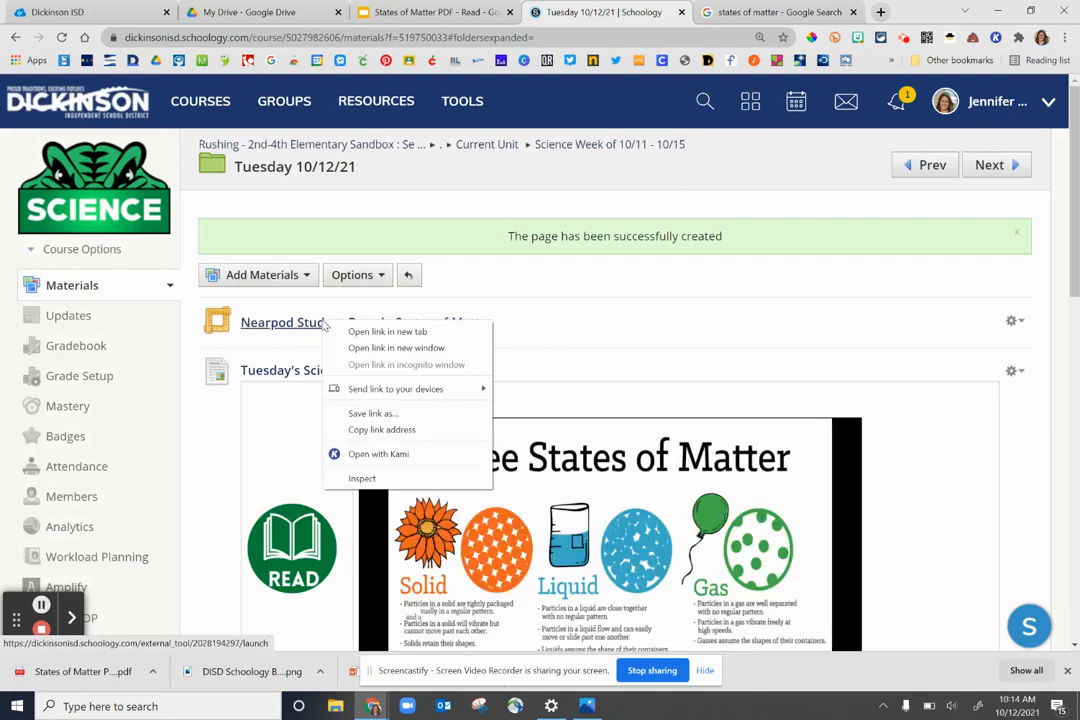
click(381, 429)
scroll(620, 395, down, 4)
scroll(630, 400, down, 4)
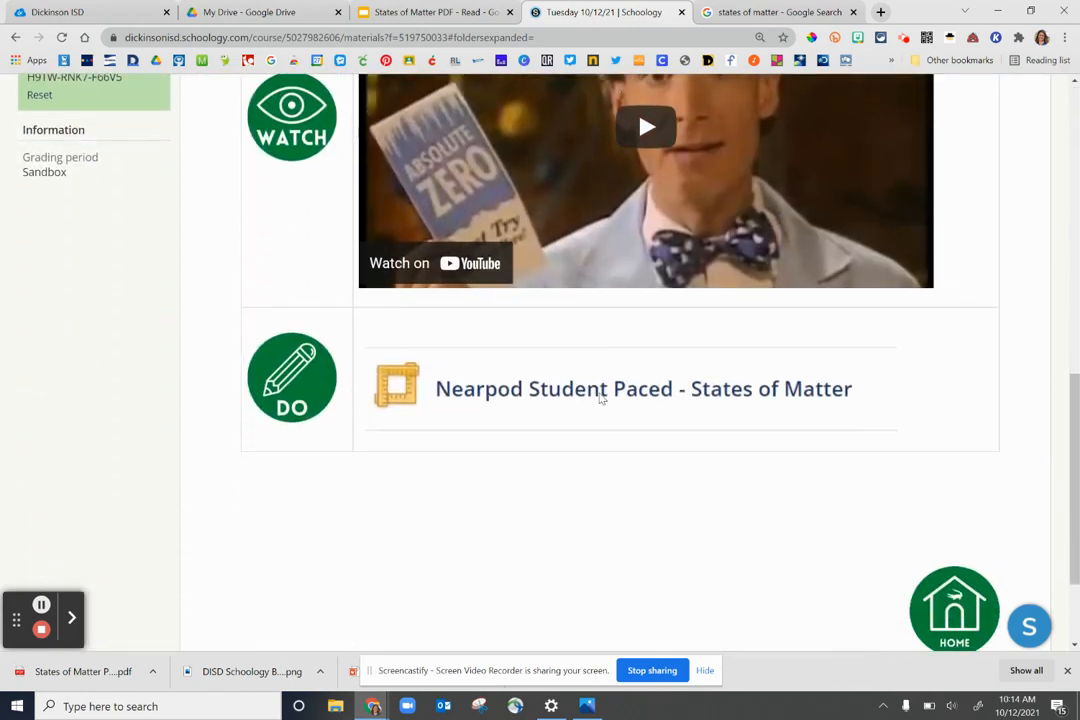
scroll(583, 383, up, 10)
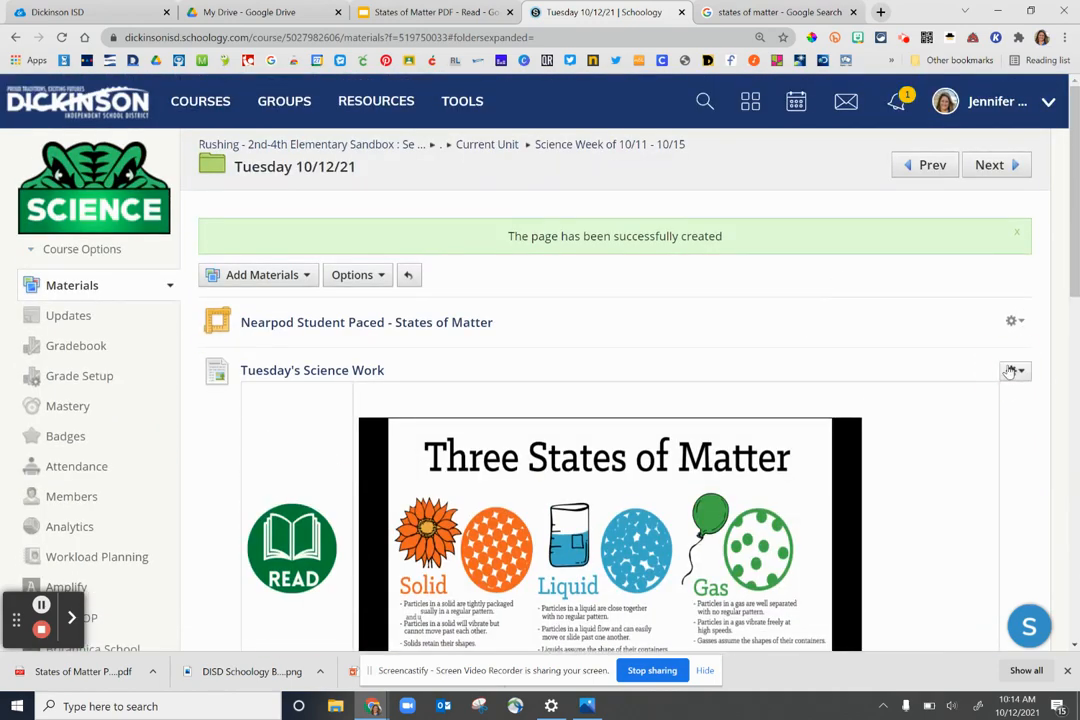
Link the Nearpod image in the DO row of Tuesday's Science Work to the copied activity address and save the page changes
click(1013, 371)
click(927, 401)
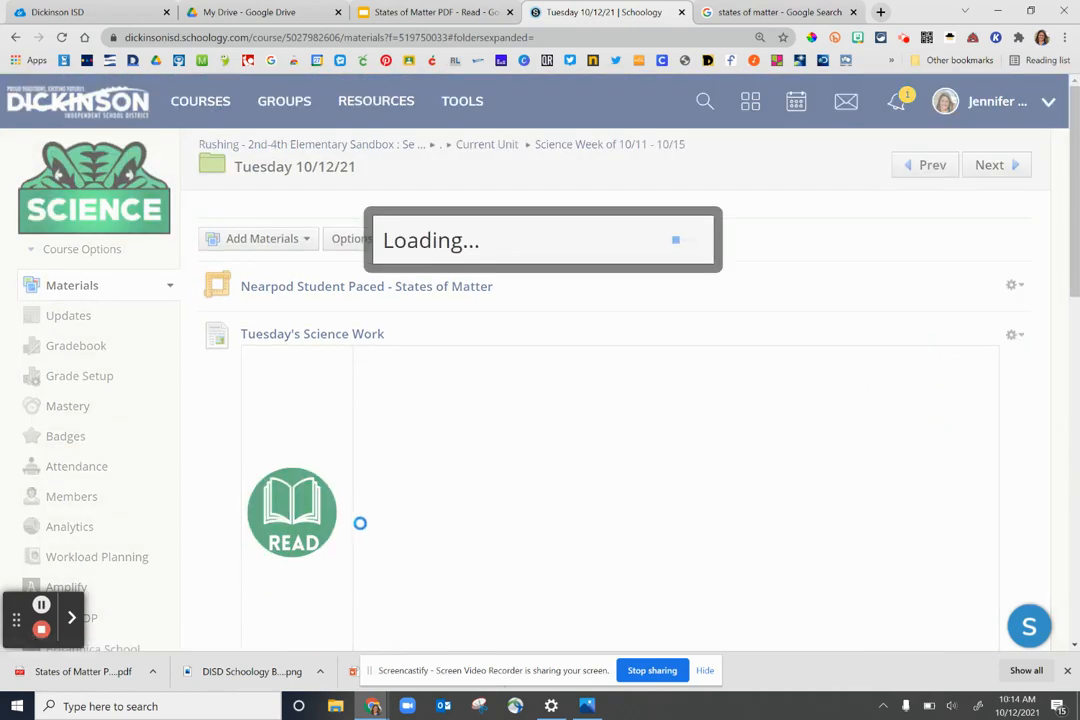
scroll(386, 465, down, 6)
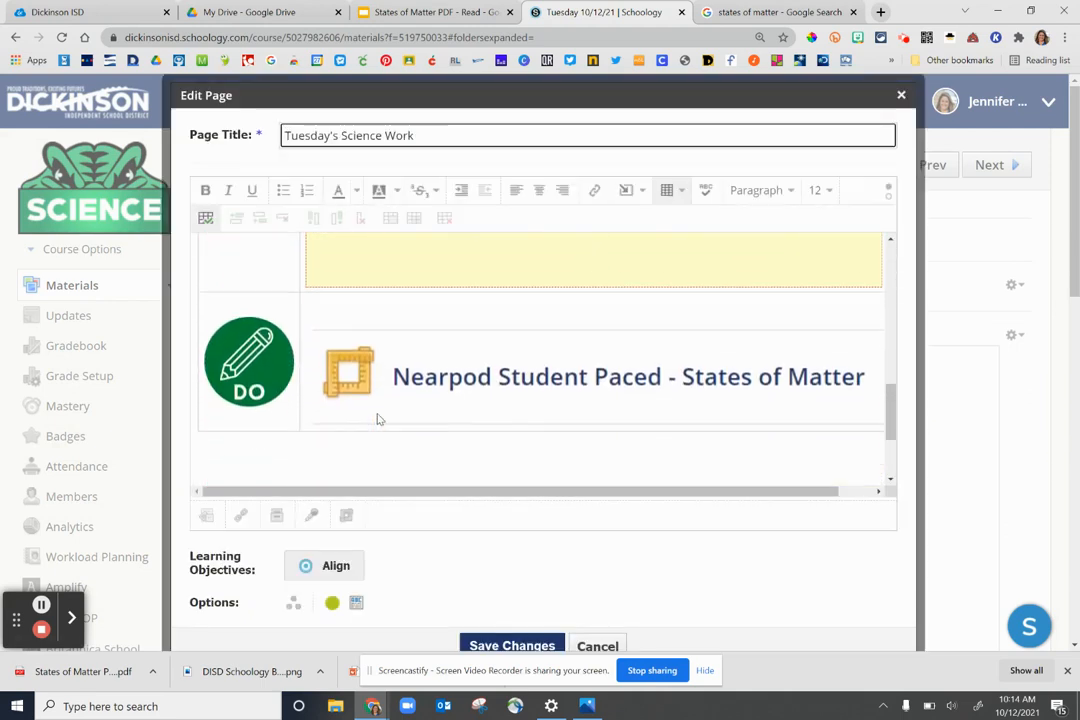
click(454, 352)
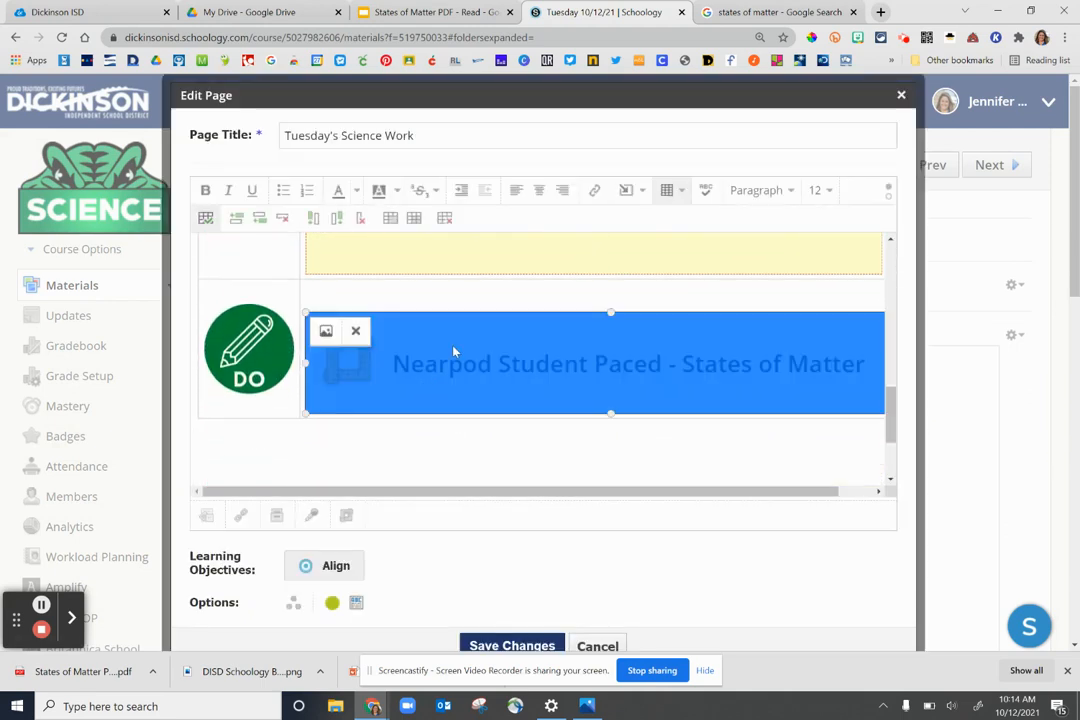
click(594, 192)
right_click(540, 268)
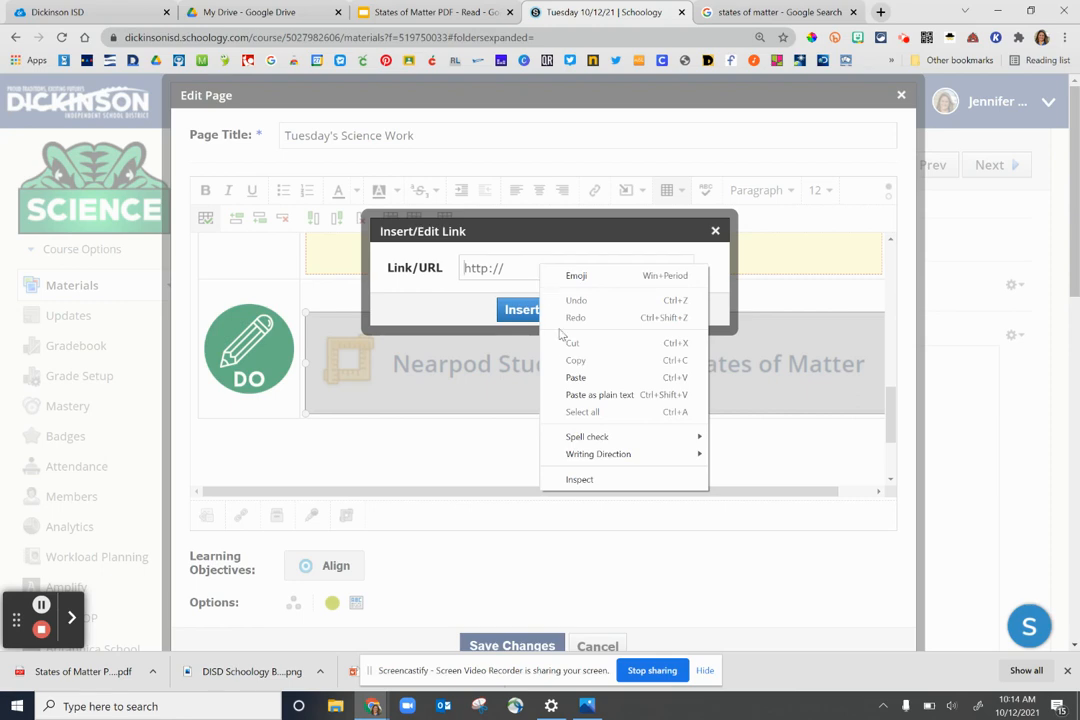
click(573, 378)
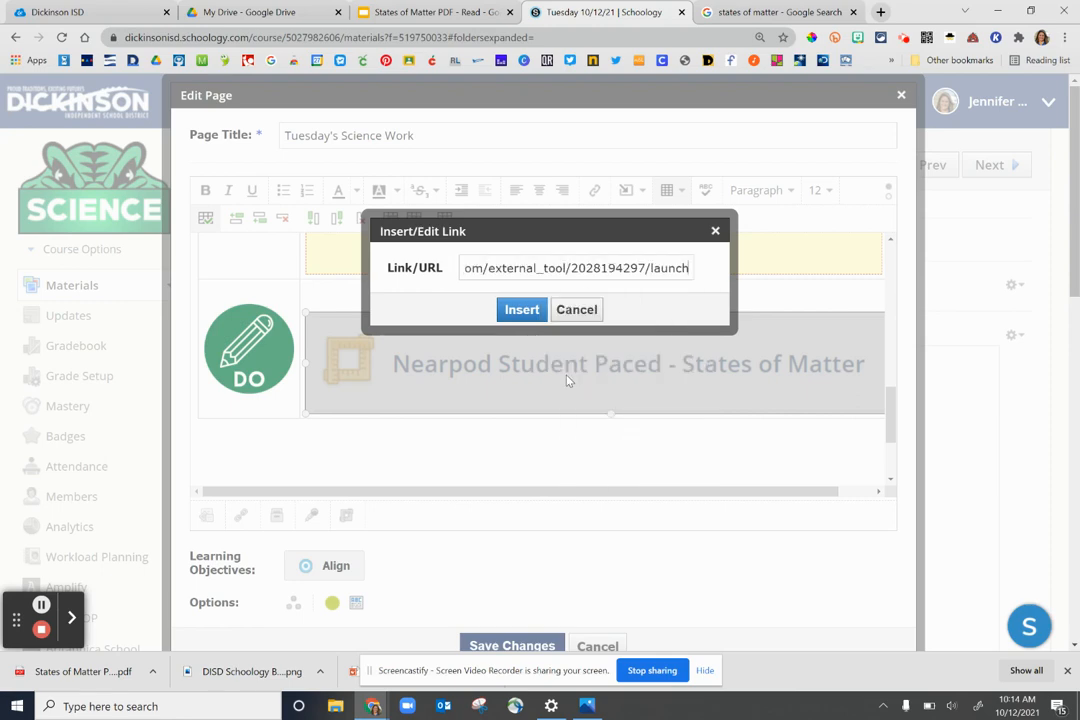
click(521, 309)
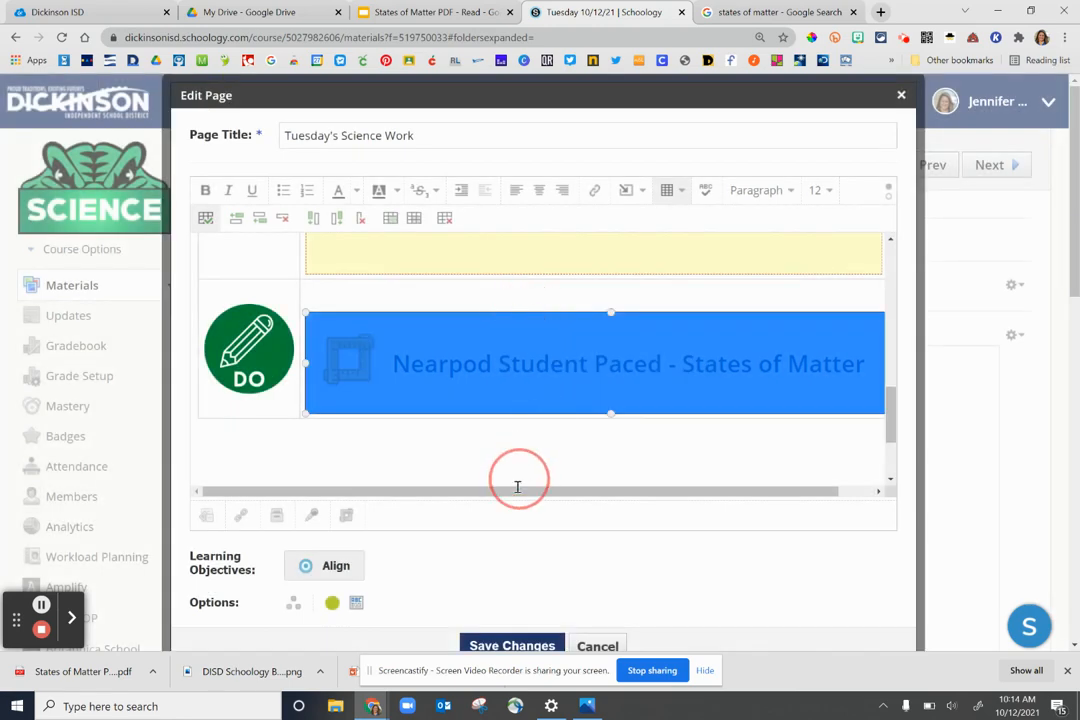
click(524, 644)
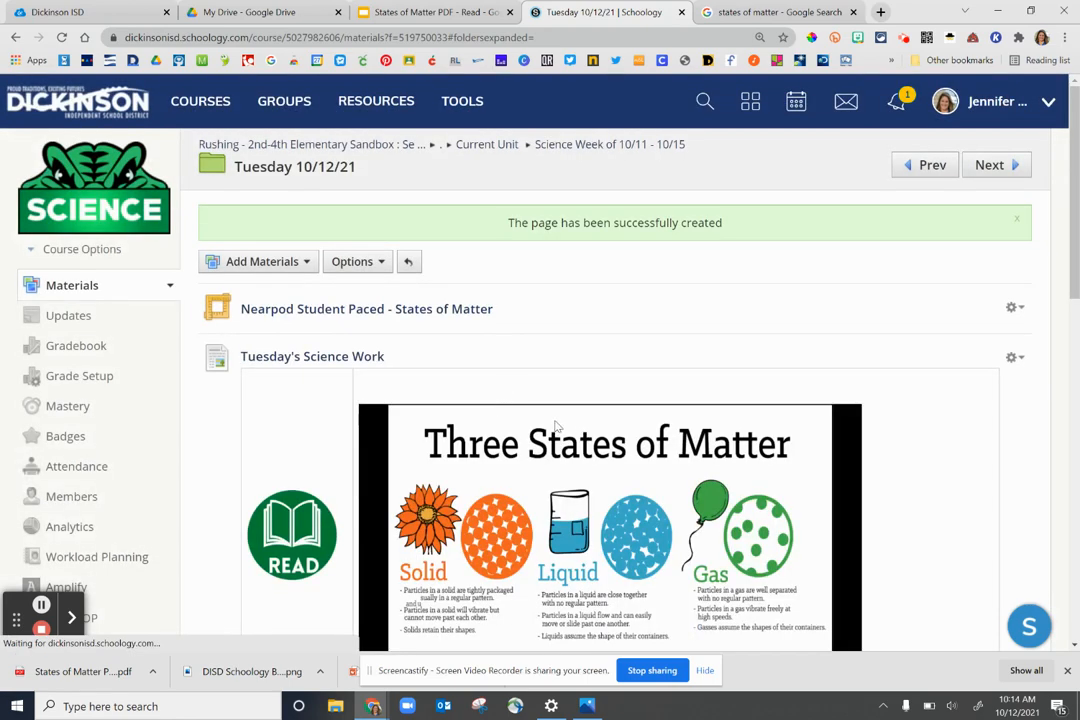
Test the linked Nearpod image in the DO row by joining the States of Matter lesson, and return to the Tuesday 10/12/21 folder
scroll(911, 470, down, 10)
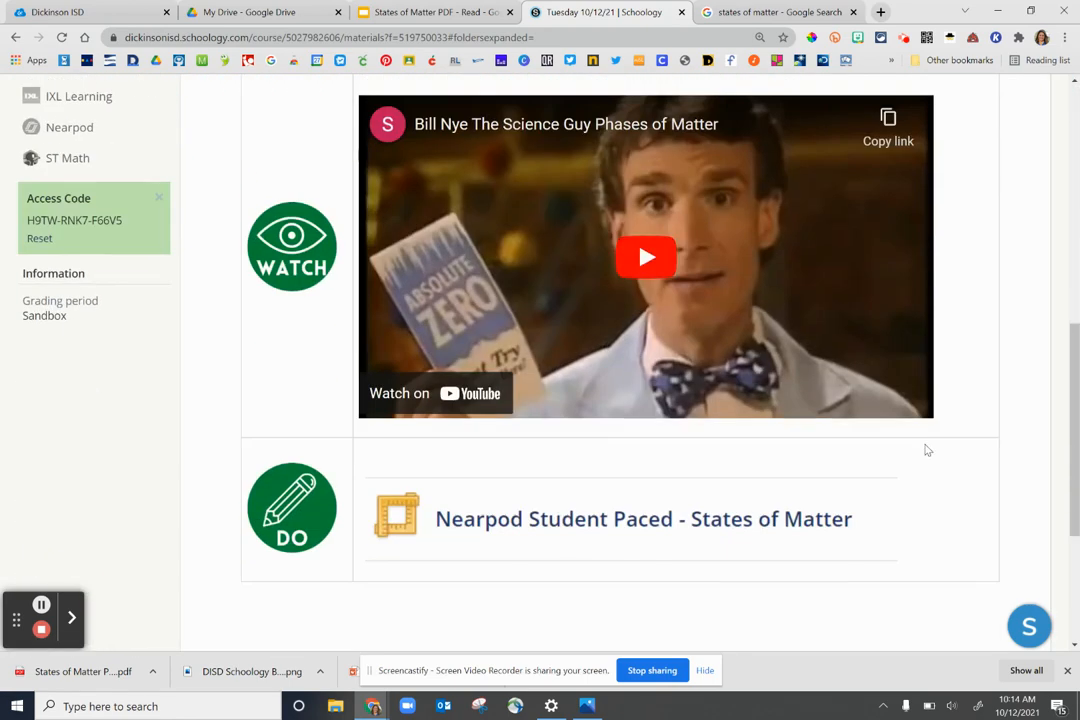
click(563, 525)
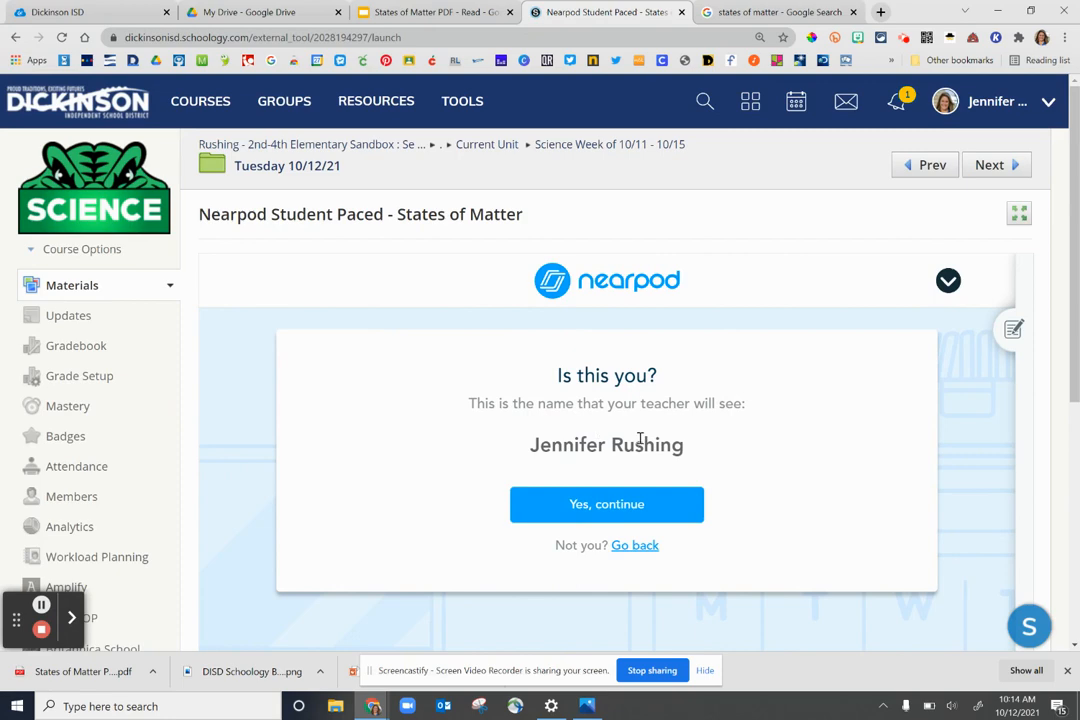
click(620, 510)
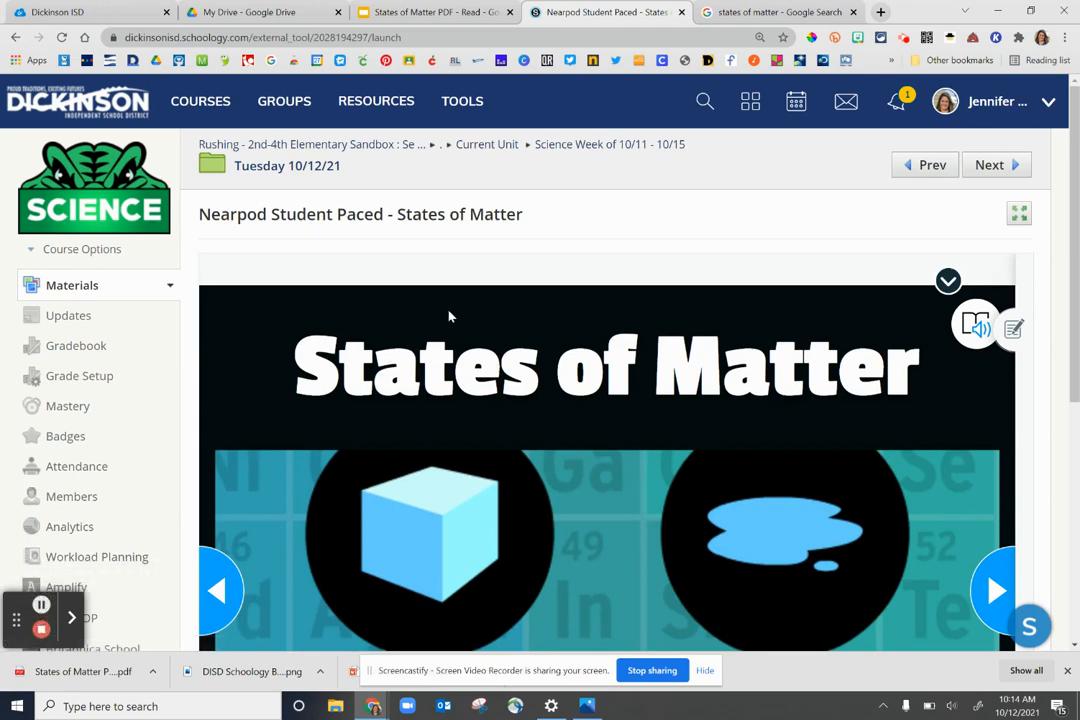
click(245, 163)
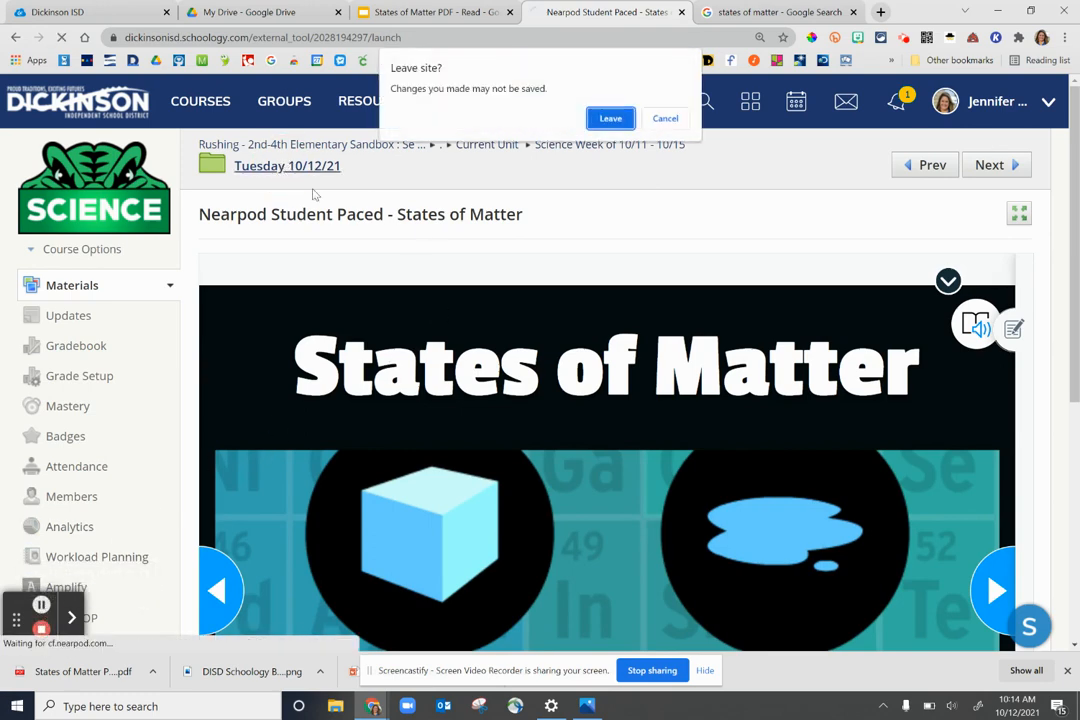
click(612, 118)
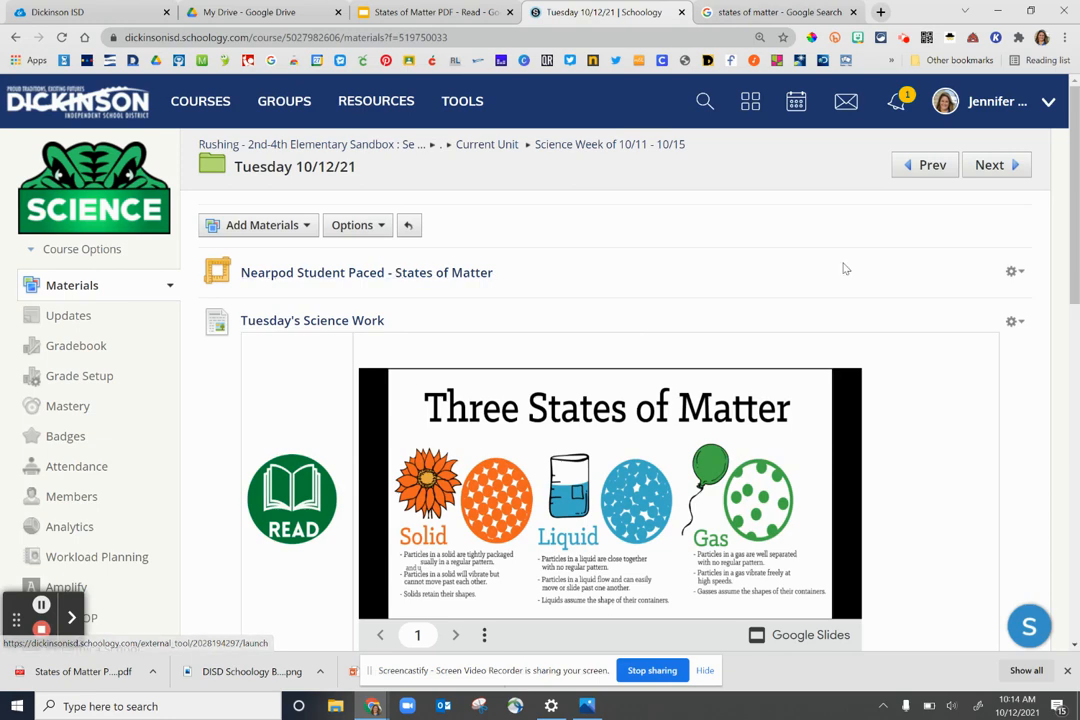
Move the Nearpod Student Paced - States of Matter activity from the Tuesday folder to the Course Resources folder
click(1015, 273)
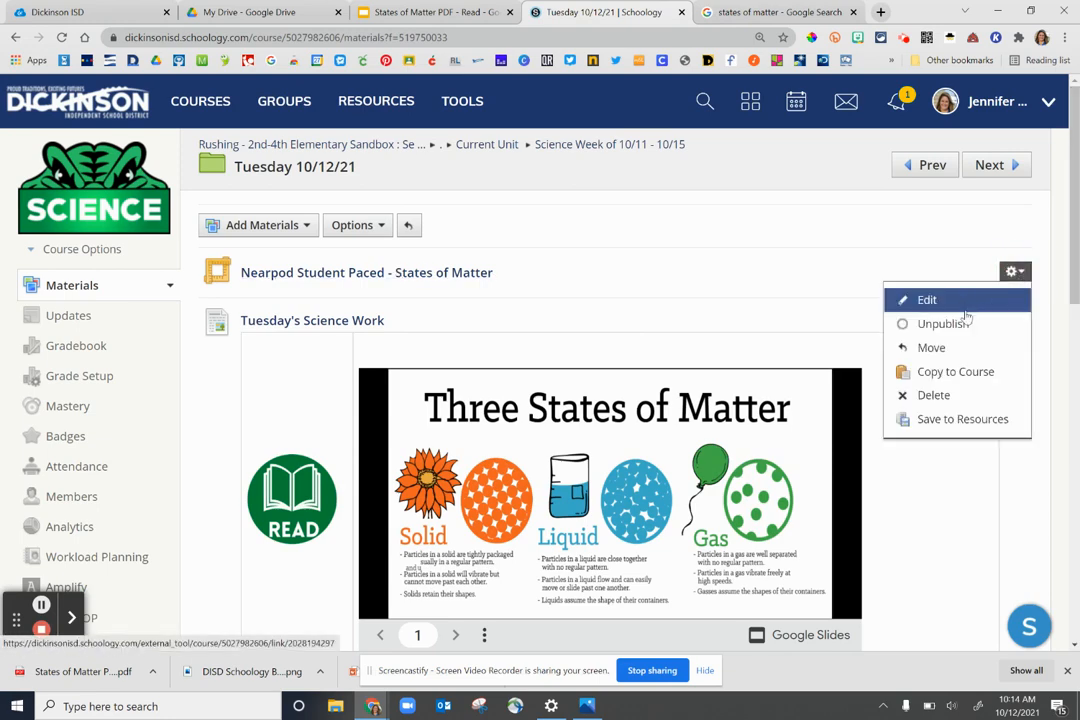
click(945, 348)
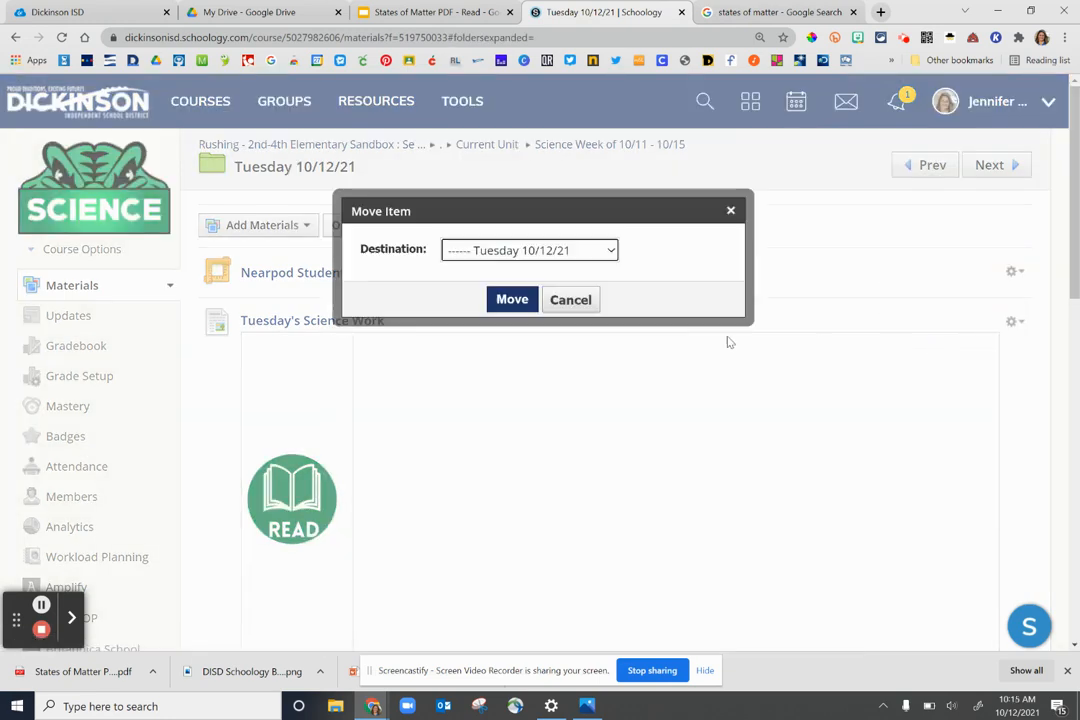
click(480, 250)
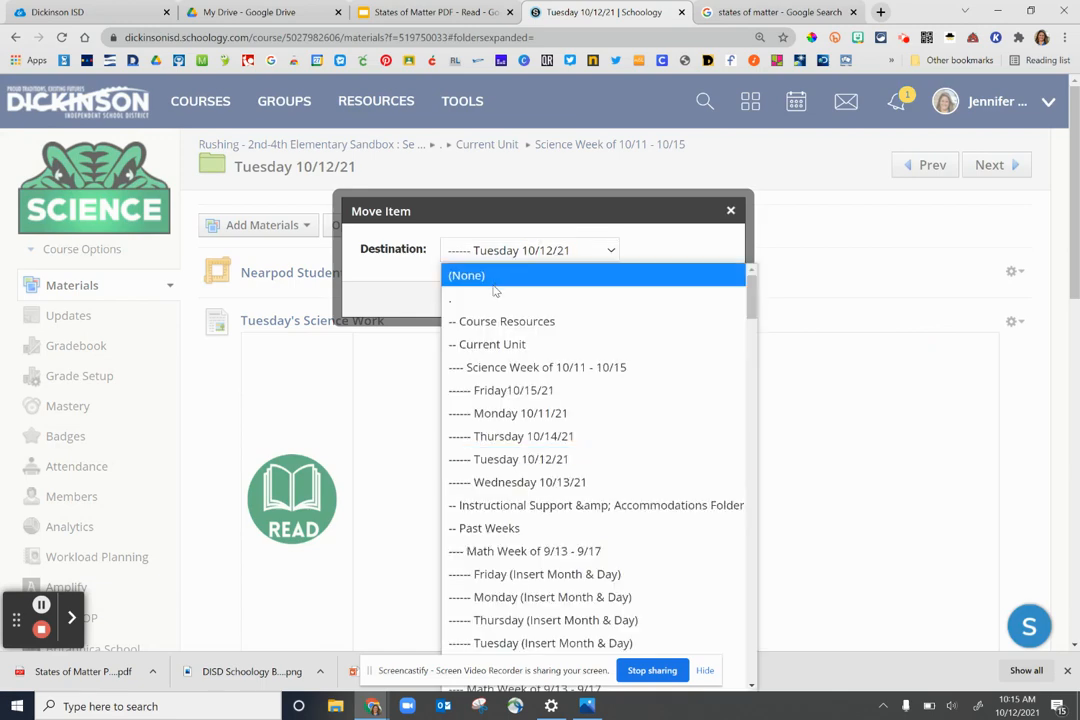
click(483, 322)
click(513, 303)
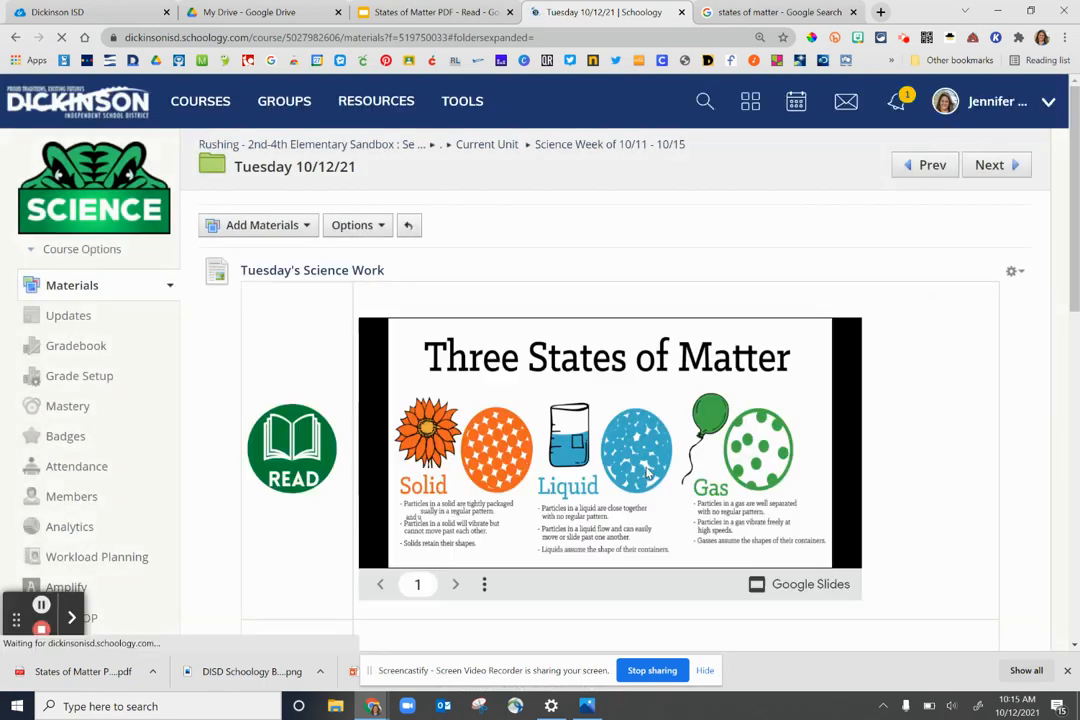
Open the Wednesday's Science Work page in the Wednesday 10/13/21 folder for editing
click(587, 144)
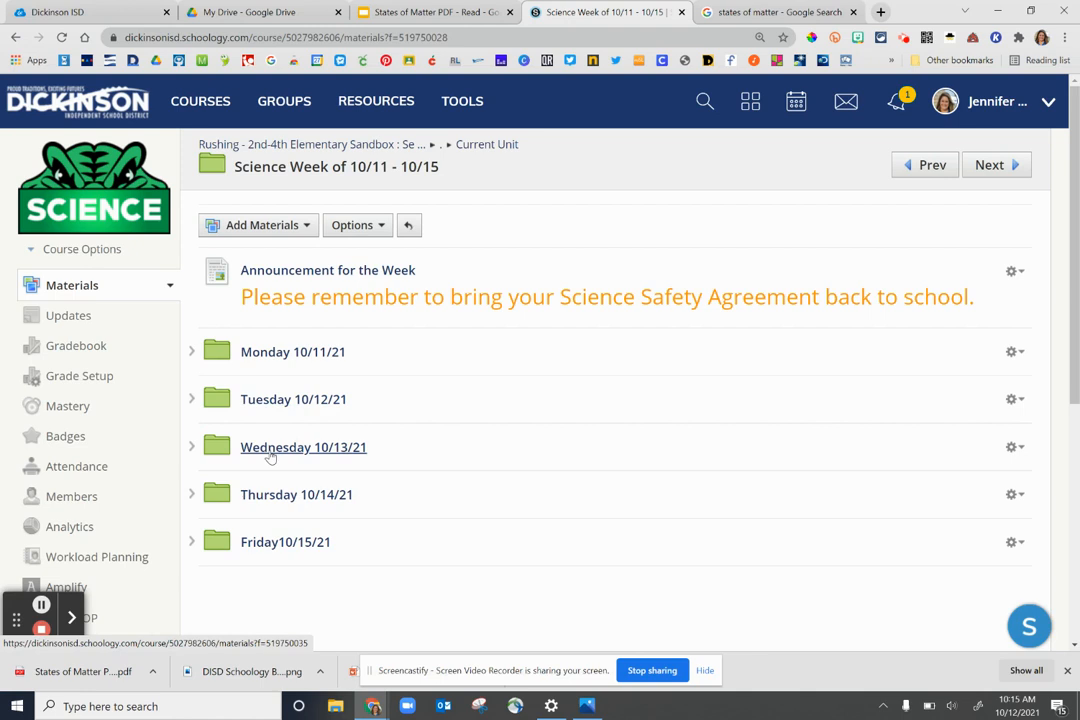
click(270, 452)
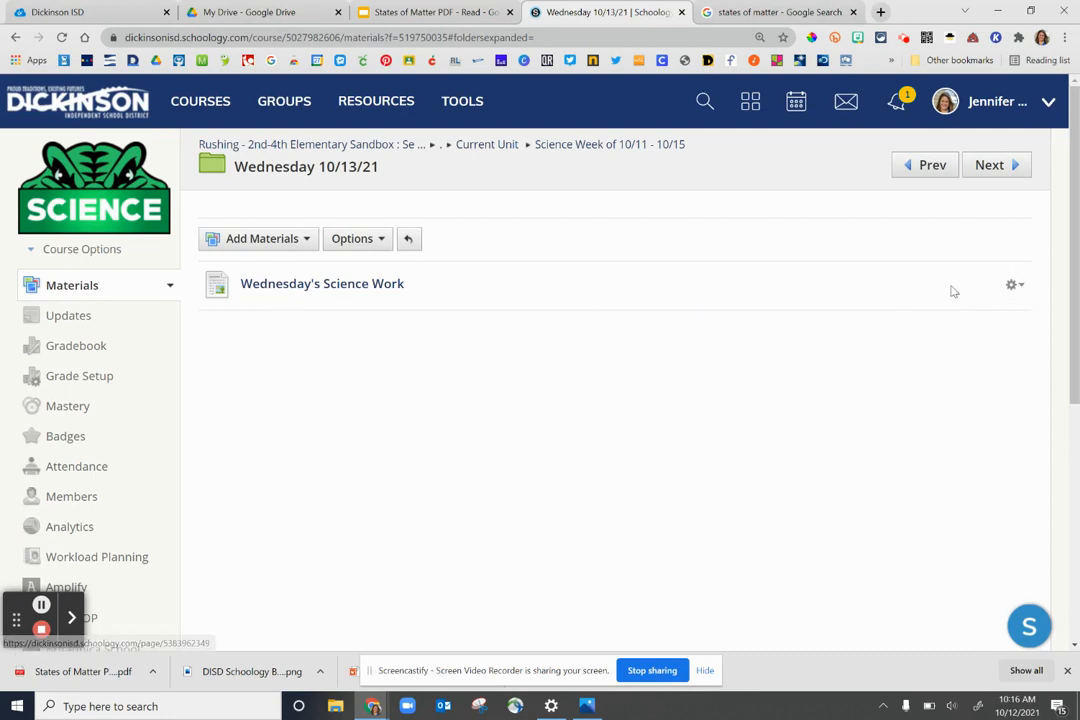
click(1024, 287)
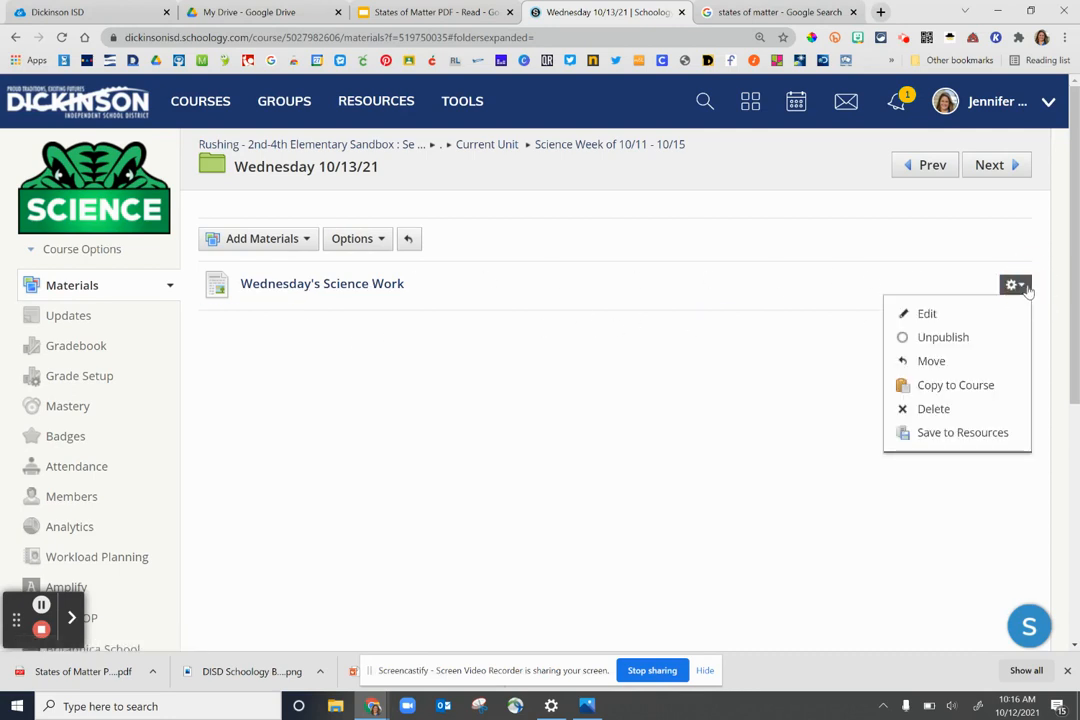
click(952, 314)
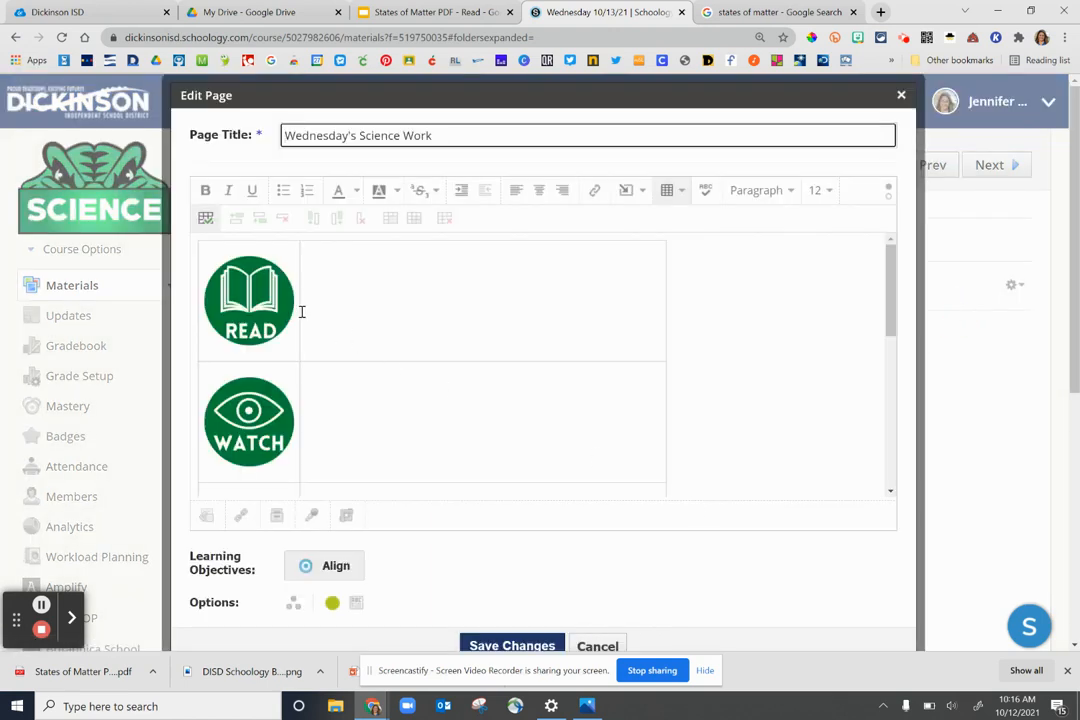
Search YouTube for "matter" and embed the video Matter Compilation: Crash Course Kids in the WATCH row
click(339, 397)
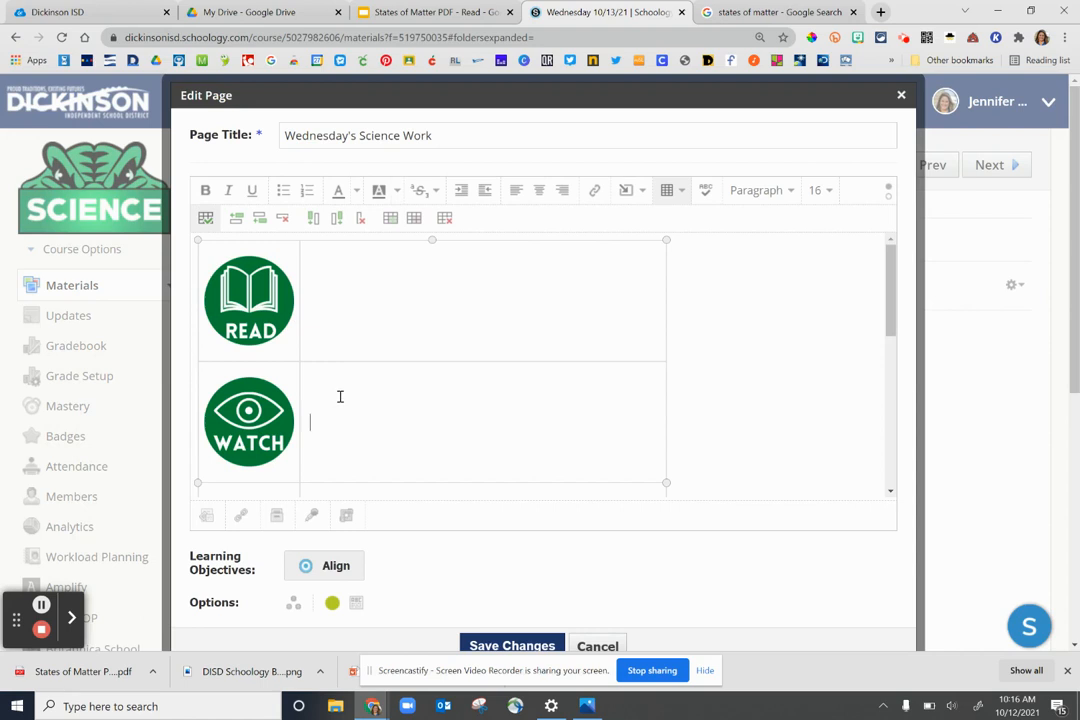
click(642, 193)
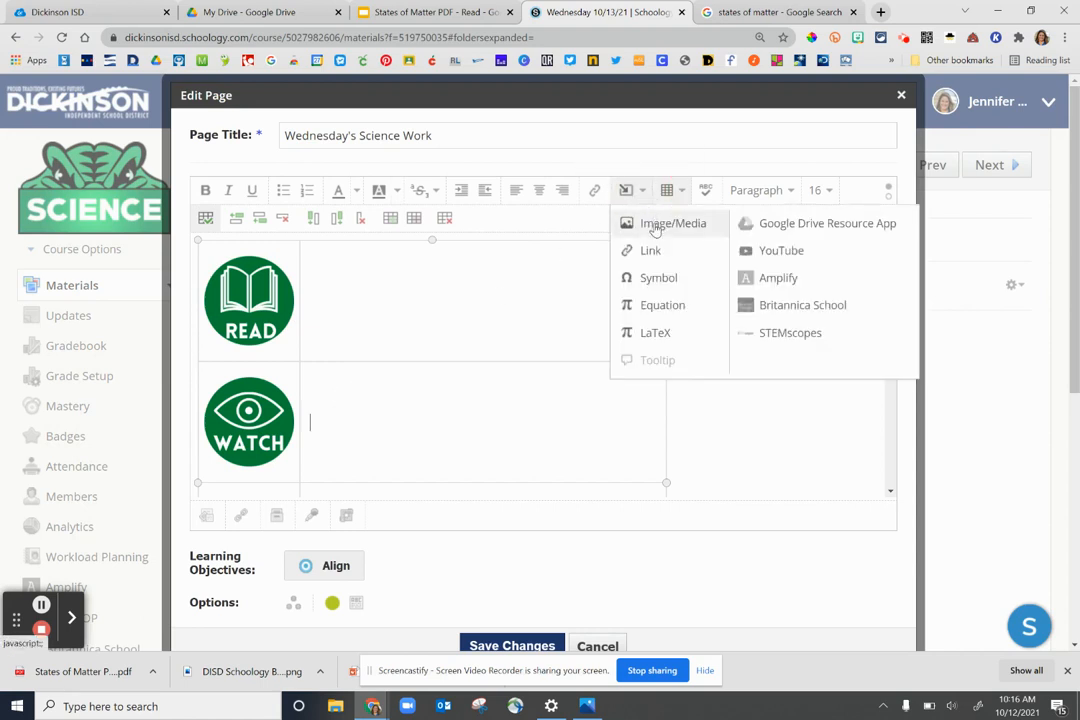
click(776, 250)
click(332, 198)
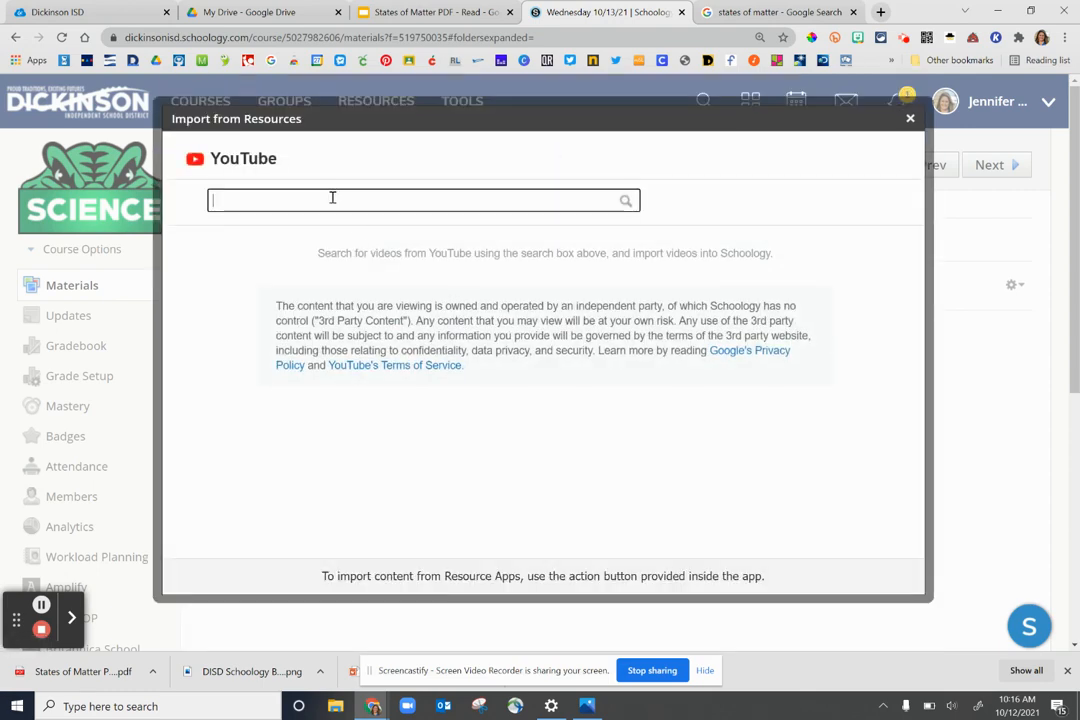
text(matter)
key(Return)
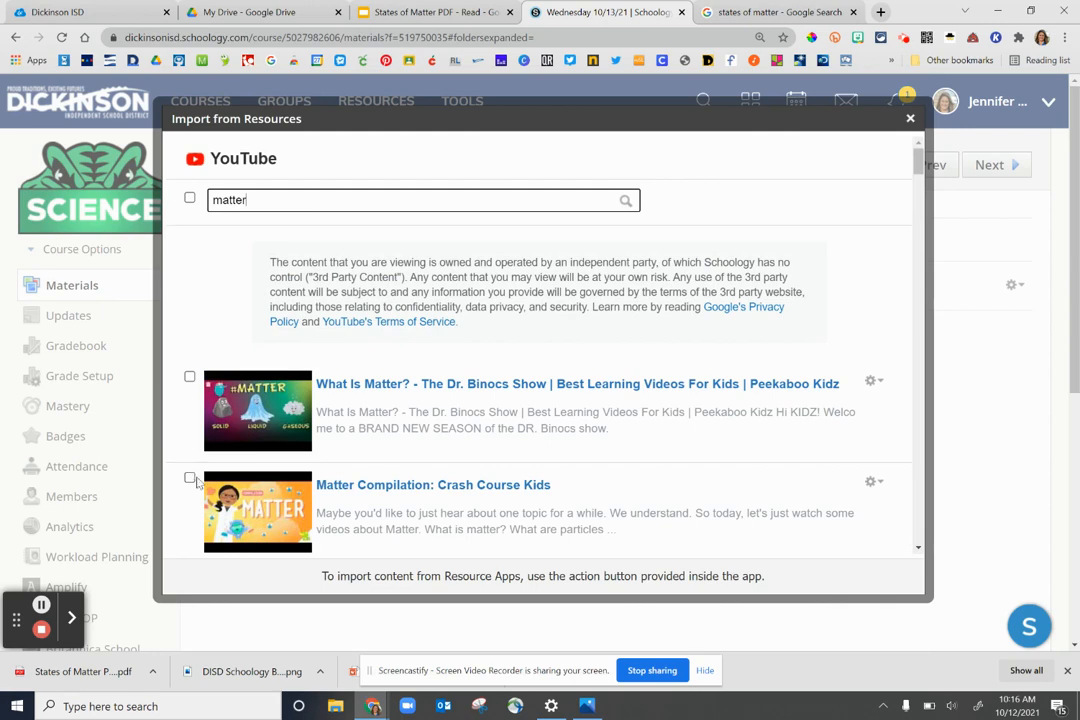
click(190, 479)
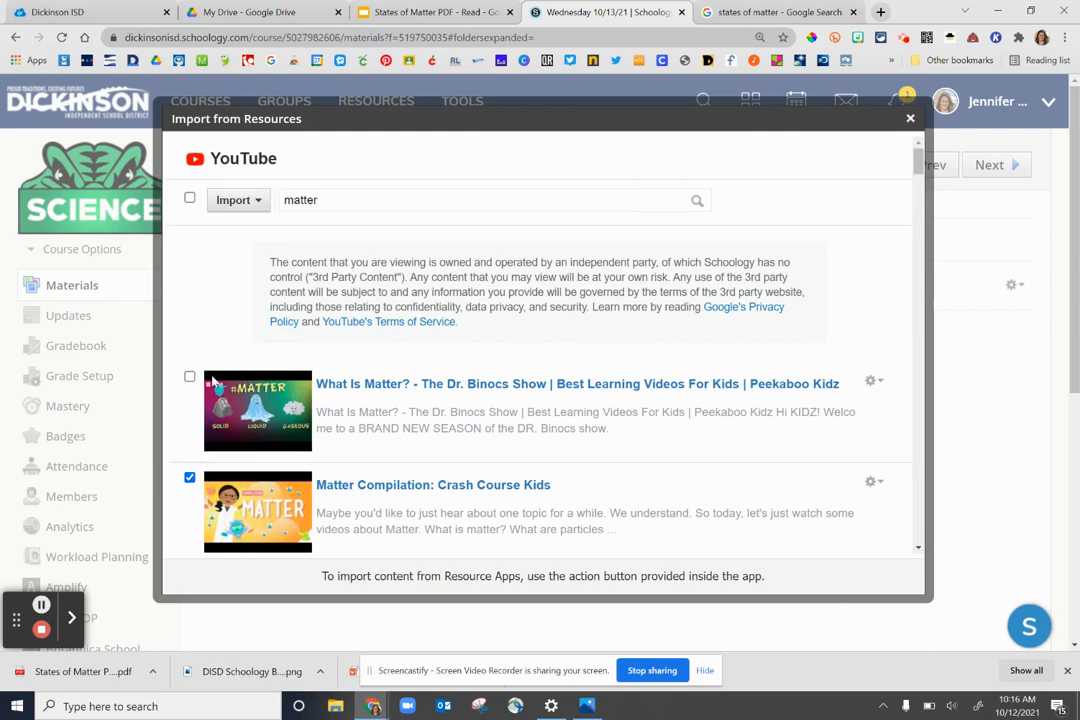
click(230, 200)
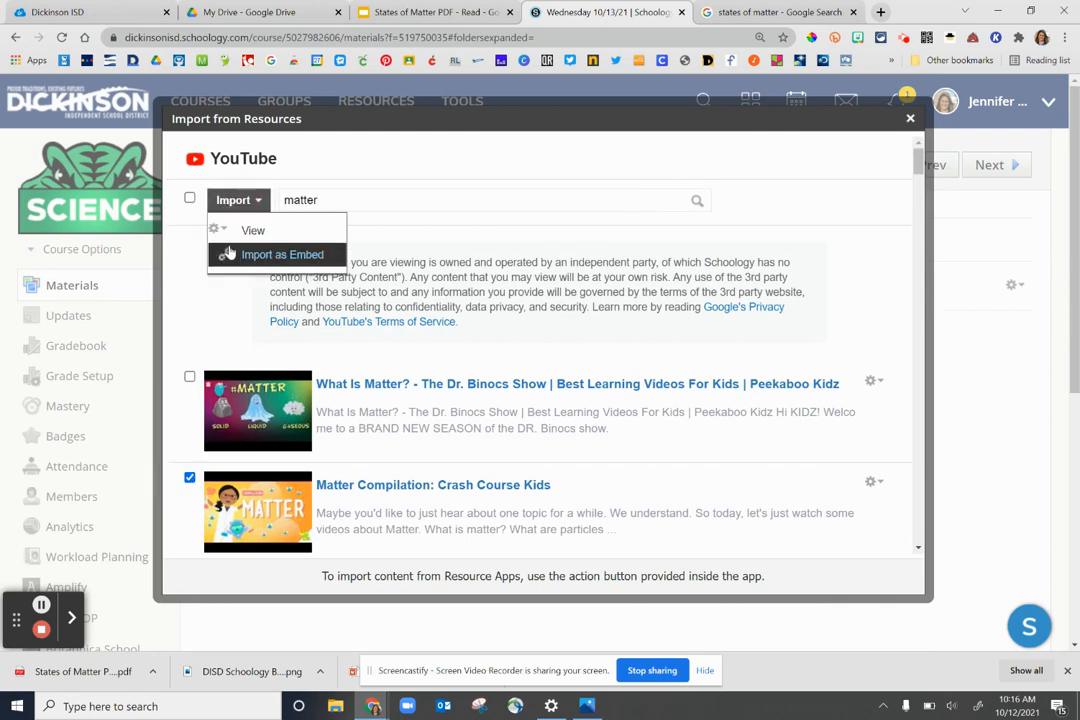
click(237, 259)
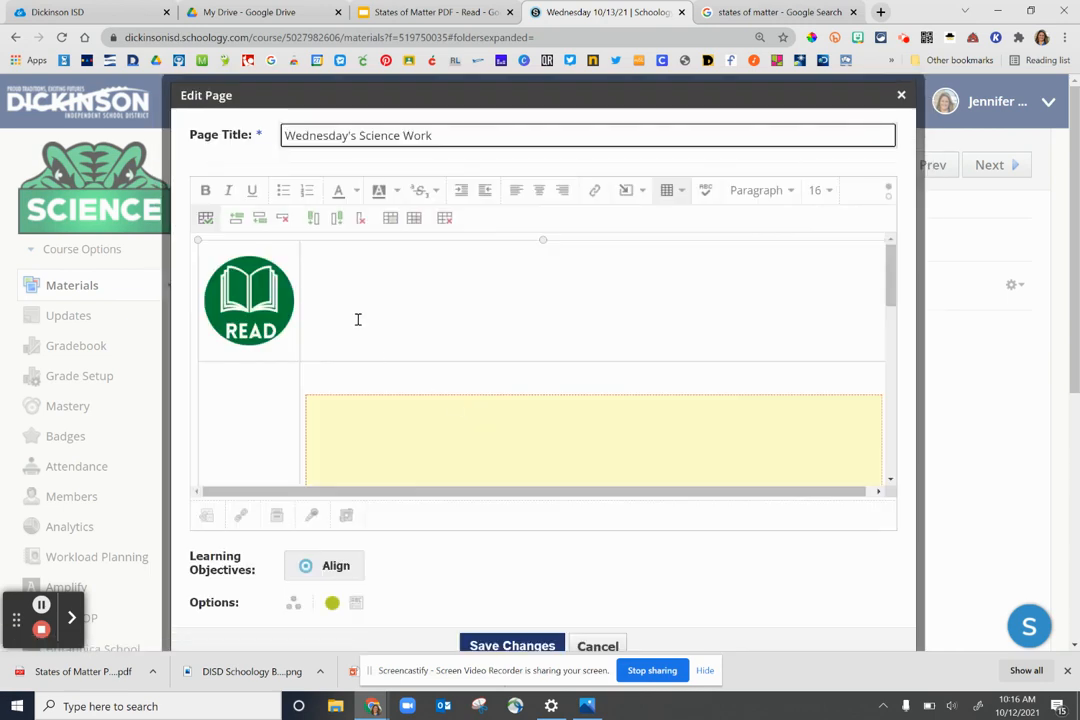
Delete the READ and LISTEN rows from the table on Wednesday's Science Work page
click(358, 319)
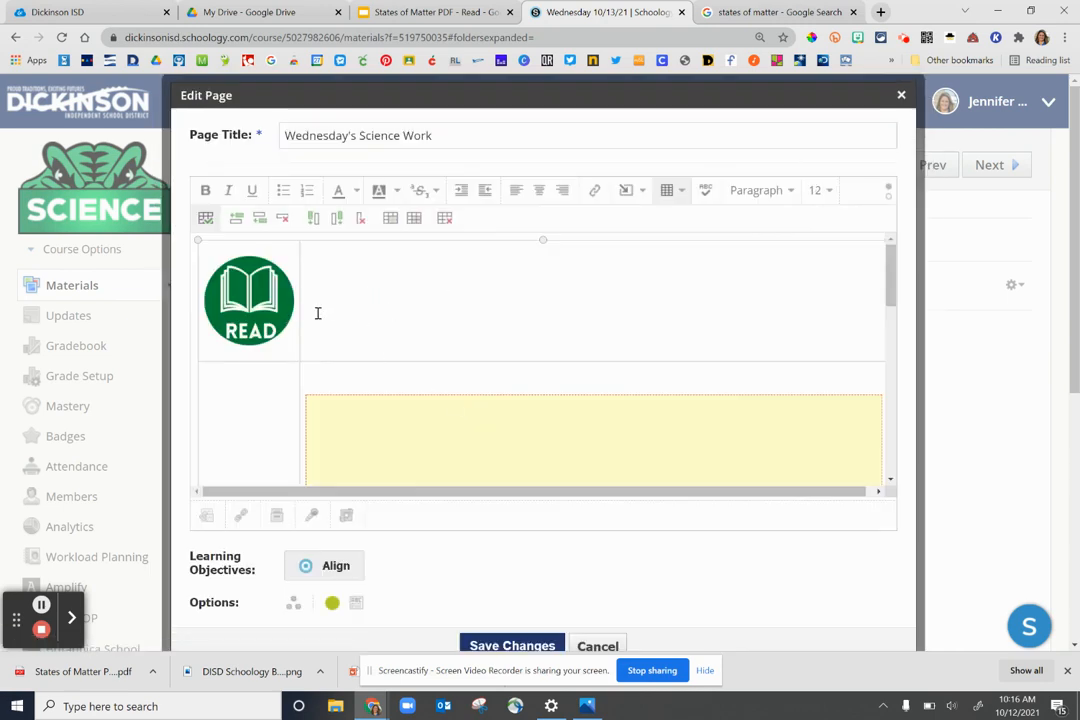
click(283, 218)
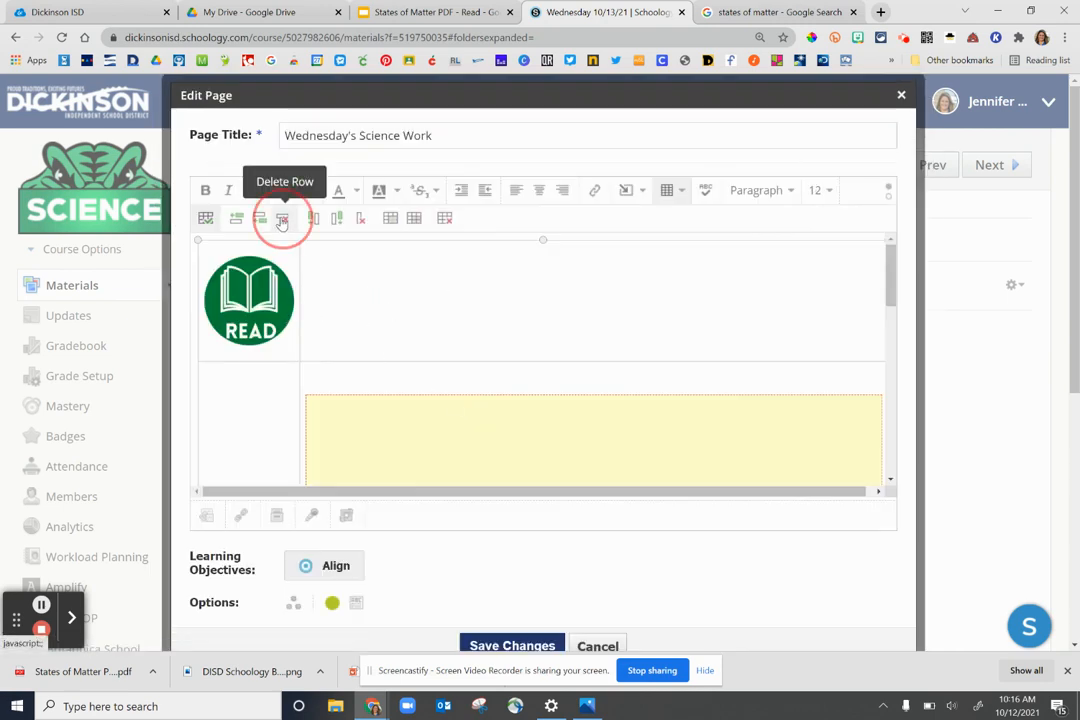
scroll(420, 378, down, 5)
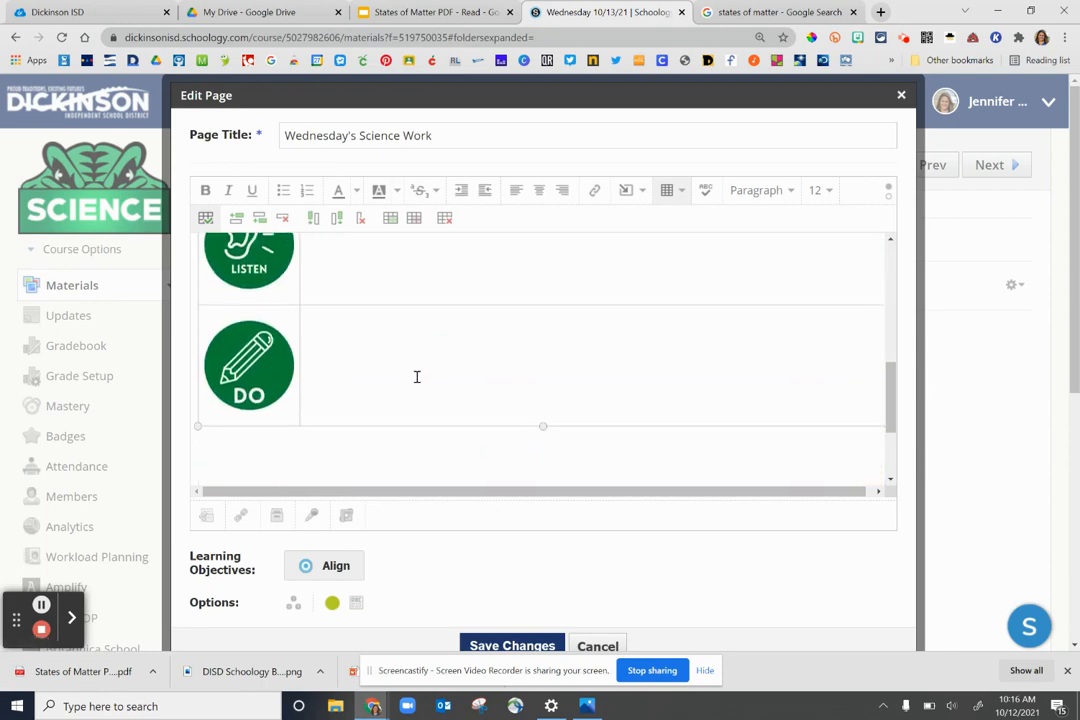
click(349, 279)
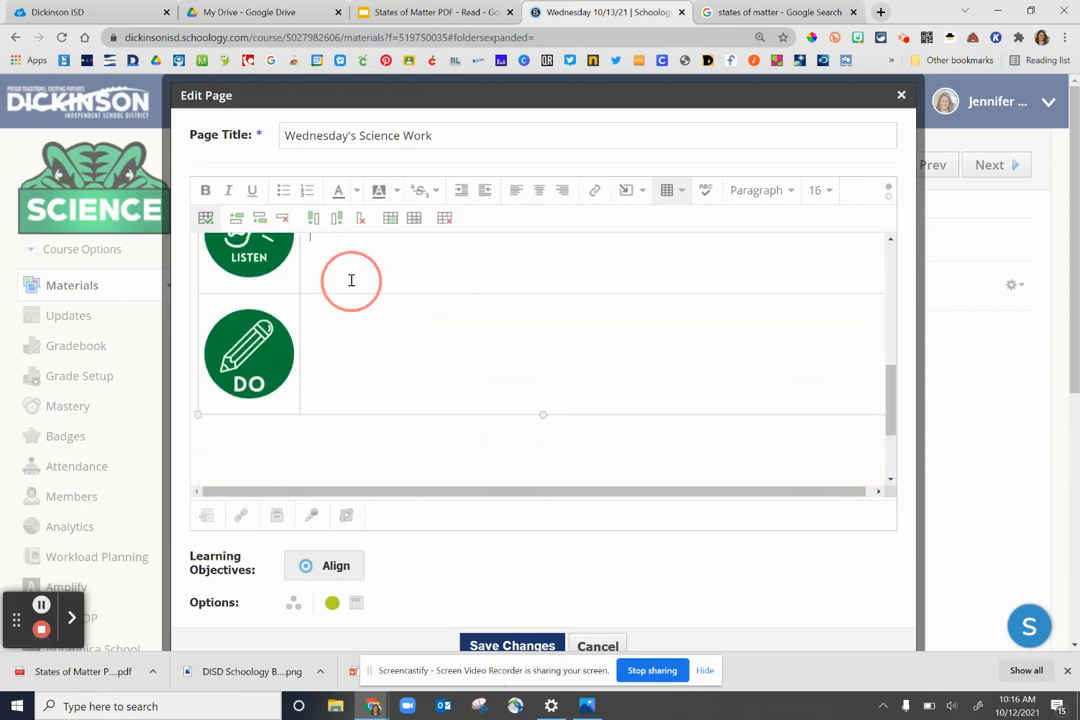
click(283, 218)
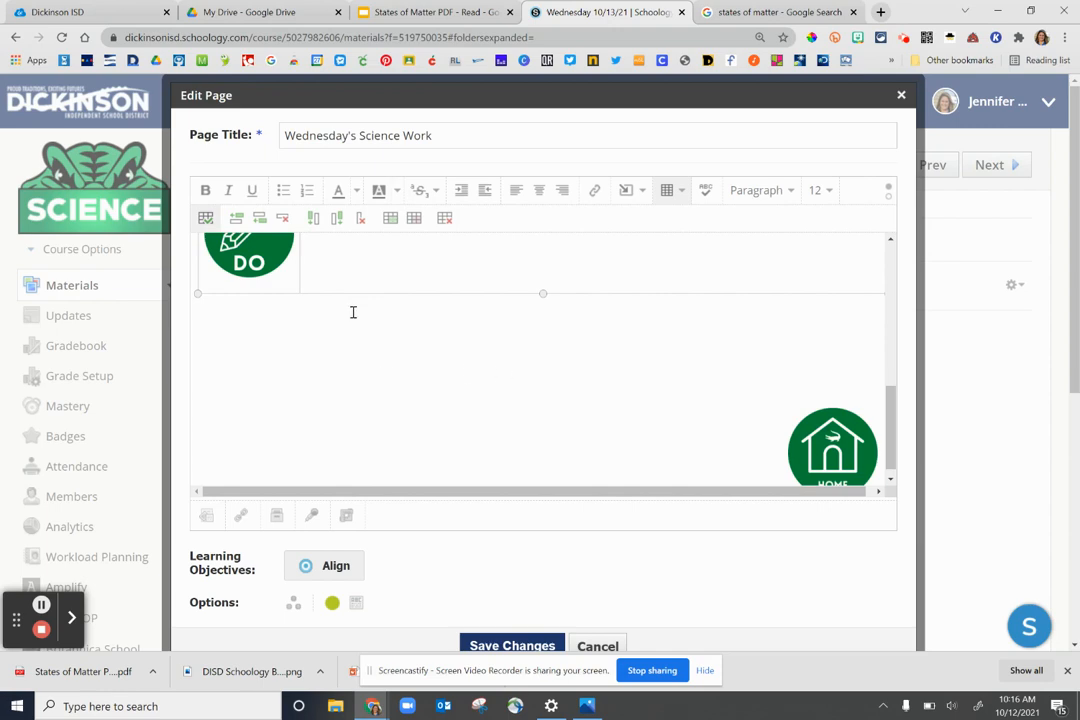
Enter the text "Google Assignment" in the DO row of Wednesday's Science Work
scroll(355, 316, up, 2)
click(354, 371)
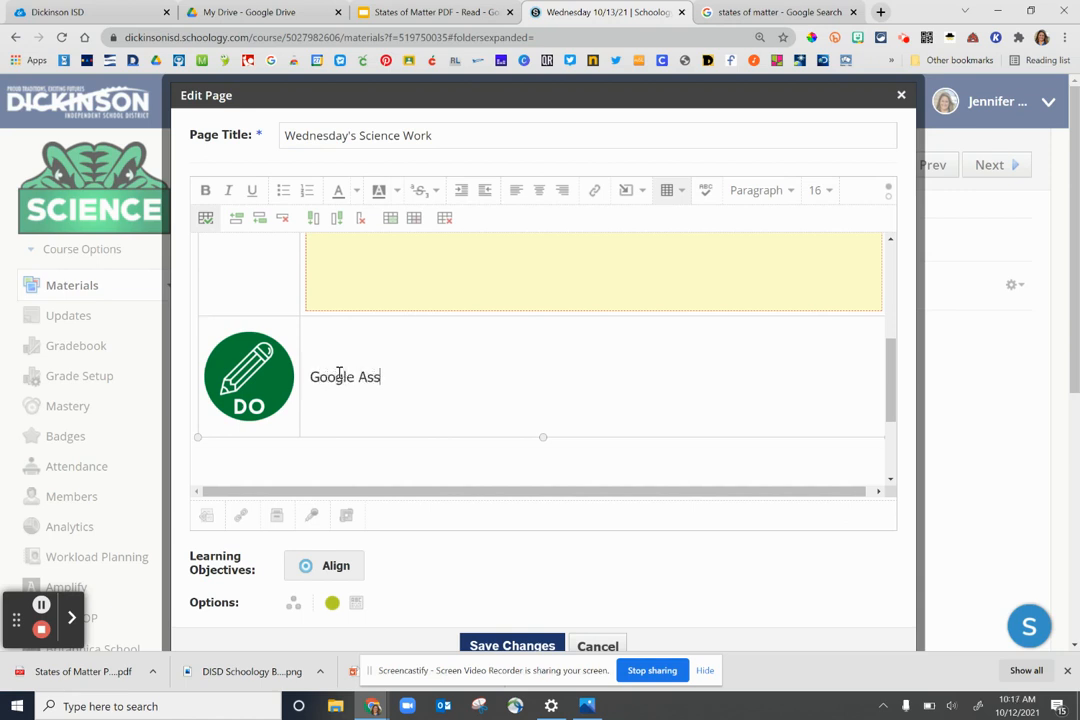
text(emnt)
key(BackSpace)
key(BackSpace)
key(BackSpace)
text(nm)
Set Wednesday's Science Work to display inline, save the changes and check the page in the folder
scroll(364, 383, down, 2)
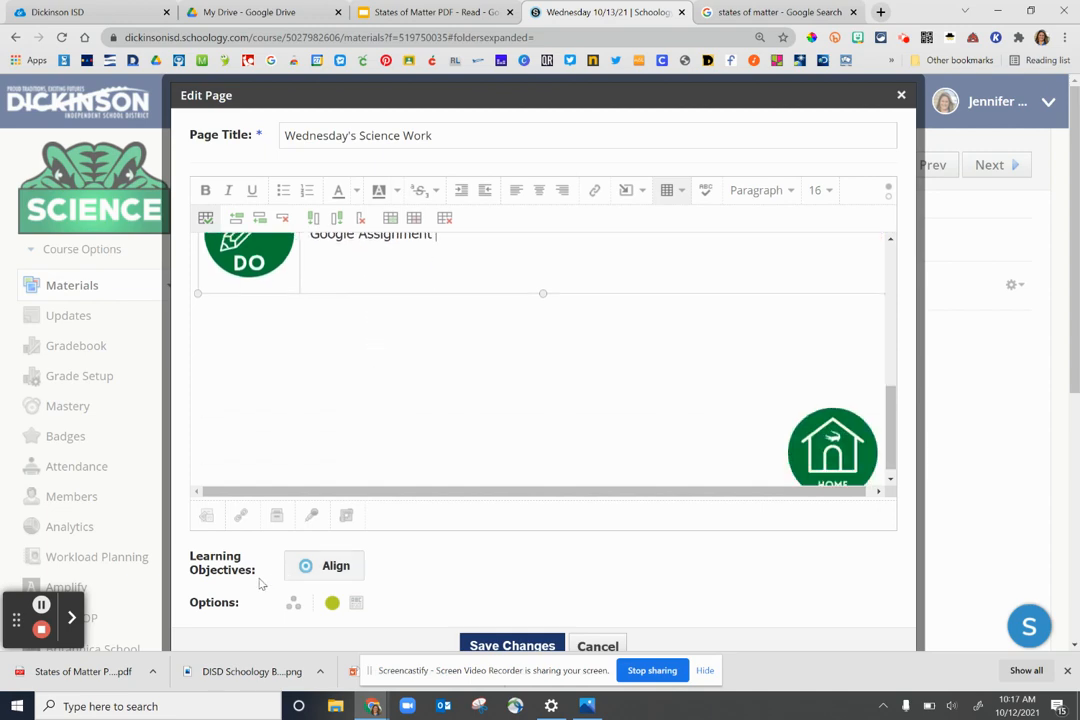
click(356, 603)
click(516, 646)
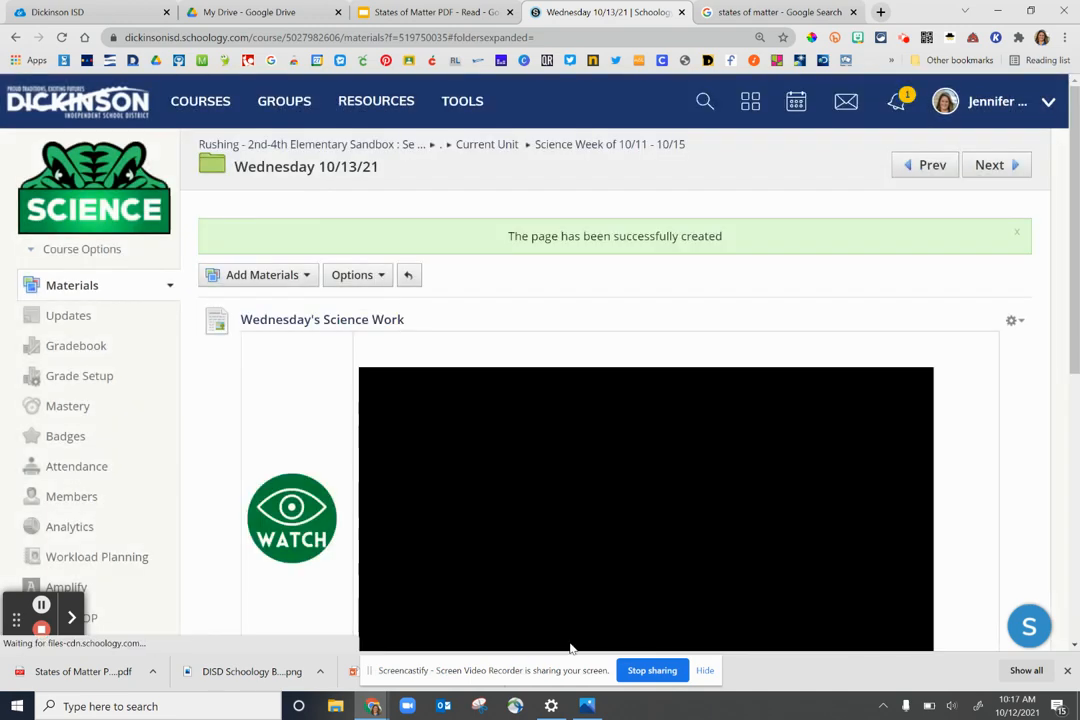
scroll(455, 479, down, 3)
scroll(450, 480, up, 1)
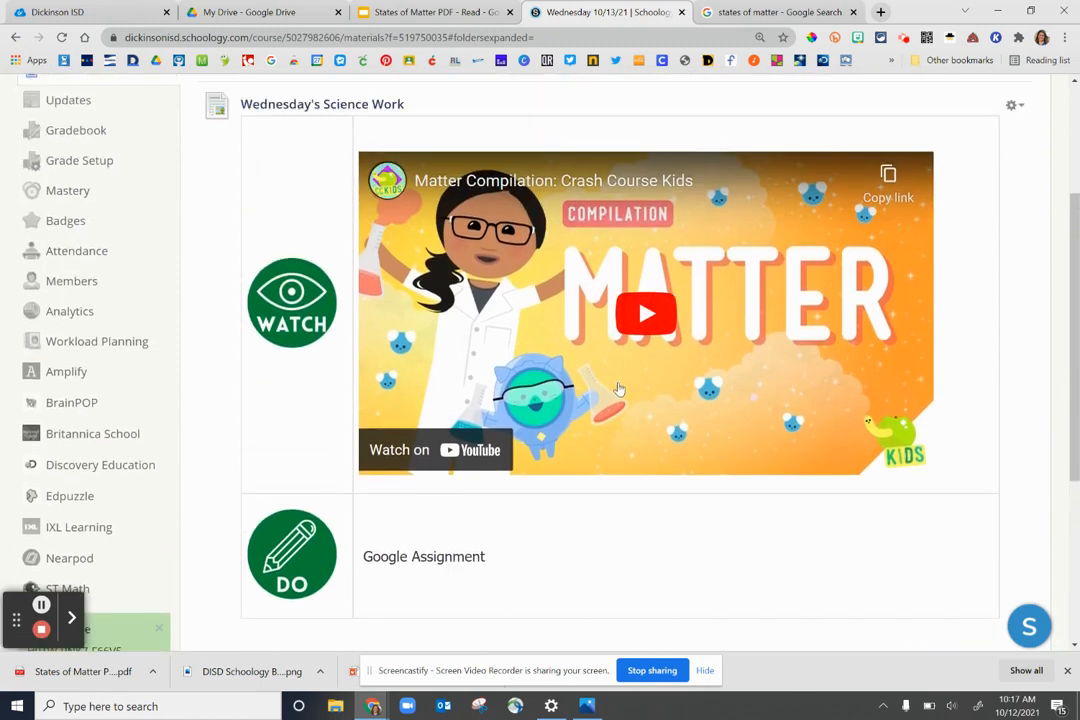
scroll(390, 523, up, 2)
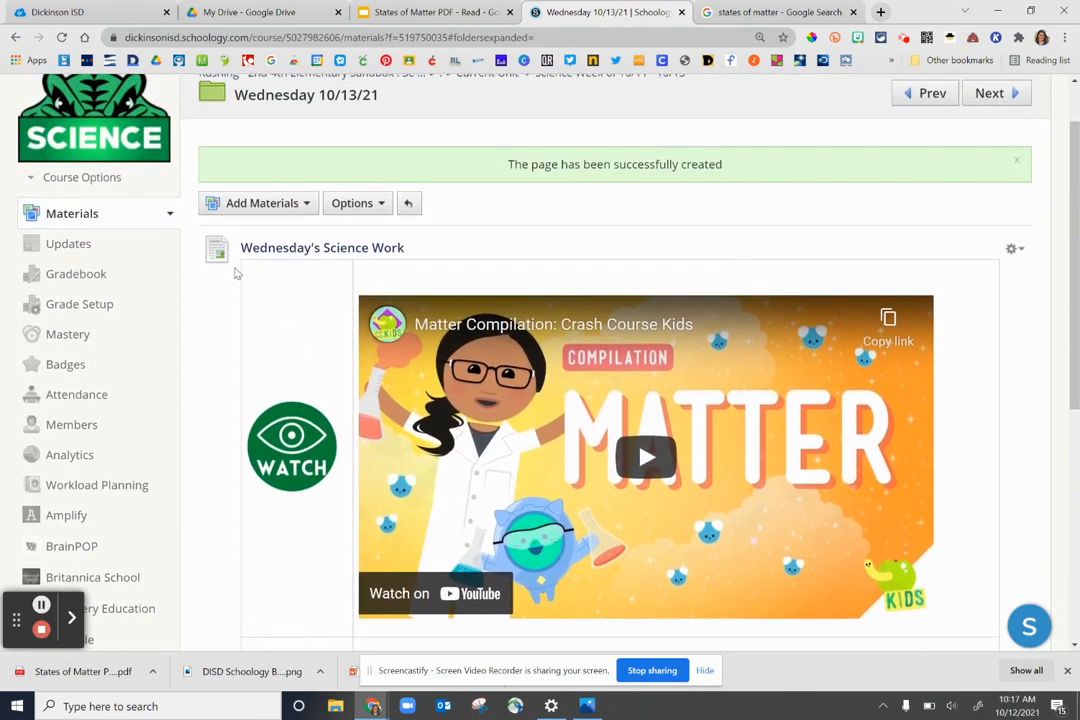
Start a new assignment in the Wednesday folder named "States of Matter" with the description "Complete the interactive slideshow below"
click(252, 203)
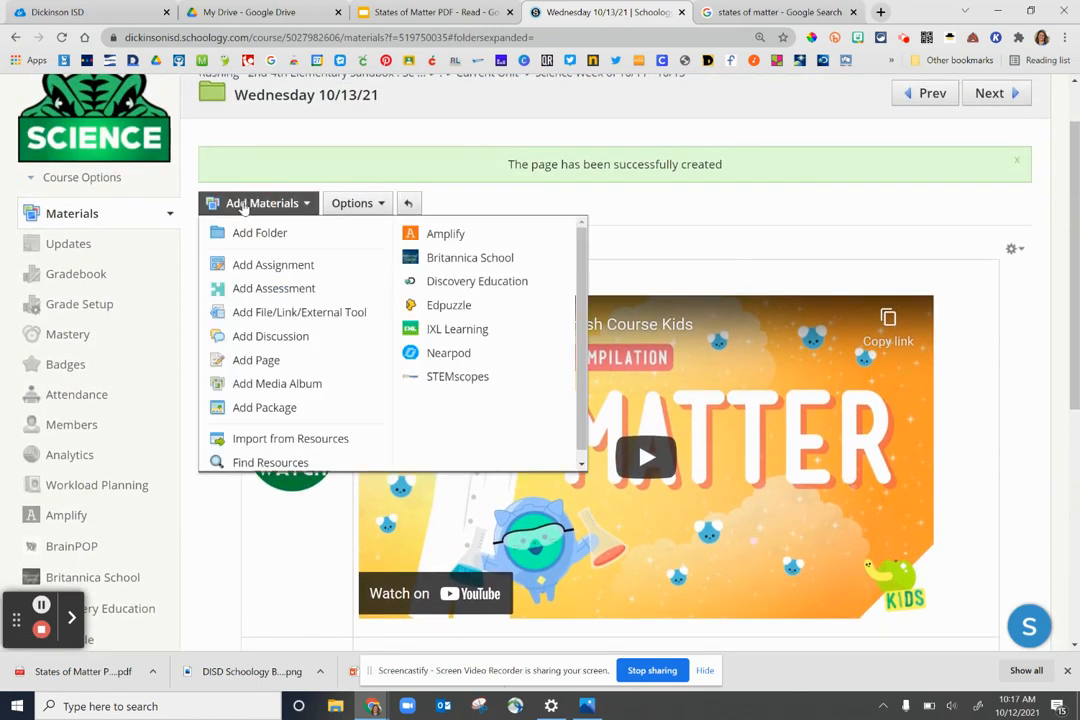
click(262, 230)
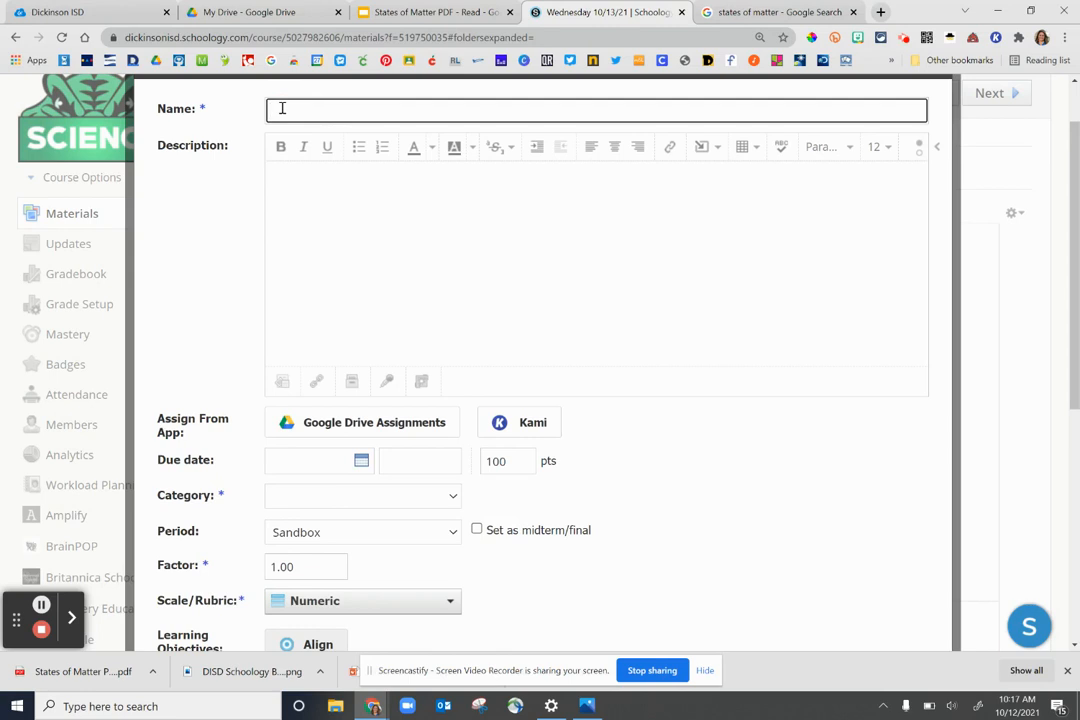
text(States of Matter)
click(347, 234)
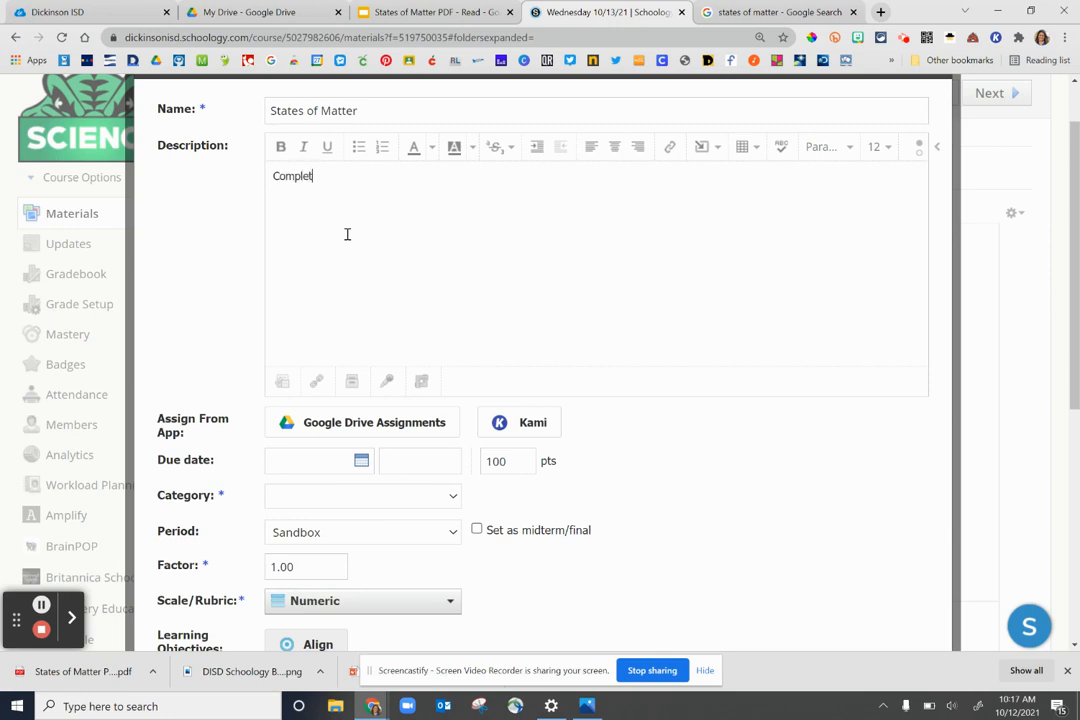
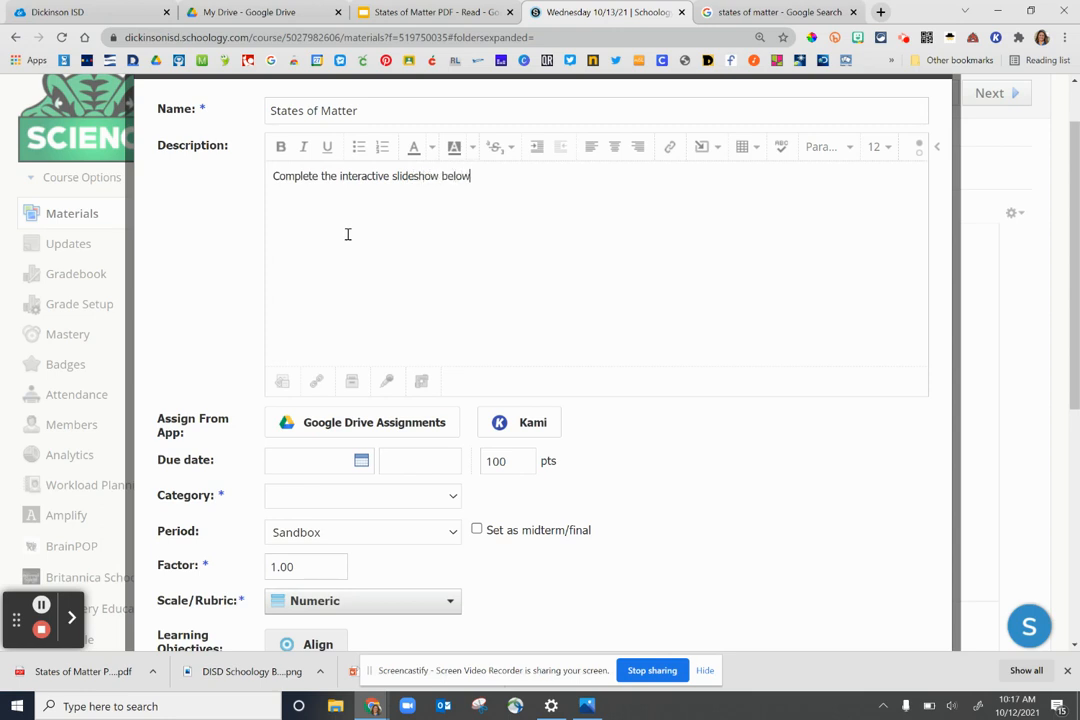
Check the recording types available for the assignment description and close the recorder without recording
click(387, 383)
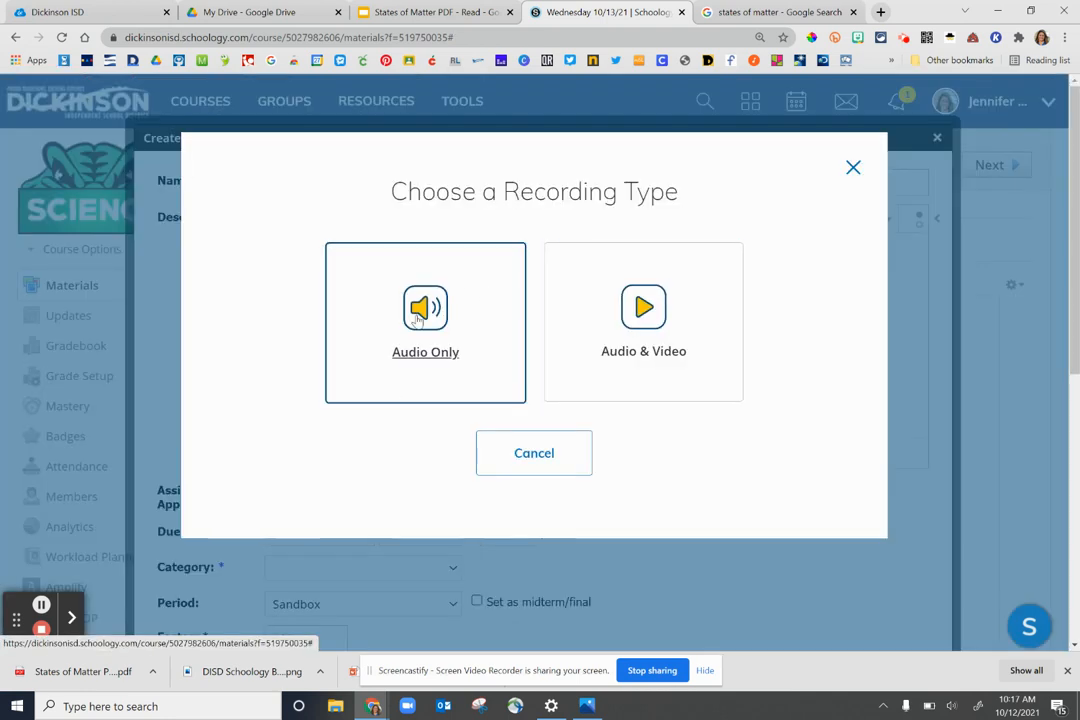
click(853, 168)
scroll(429, 363, down, 2)
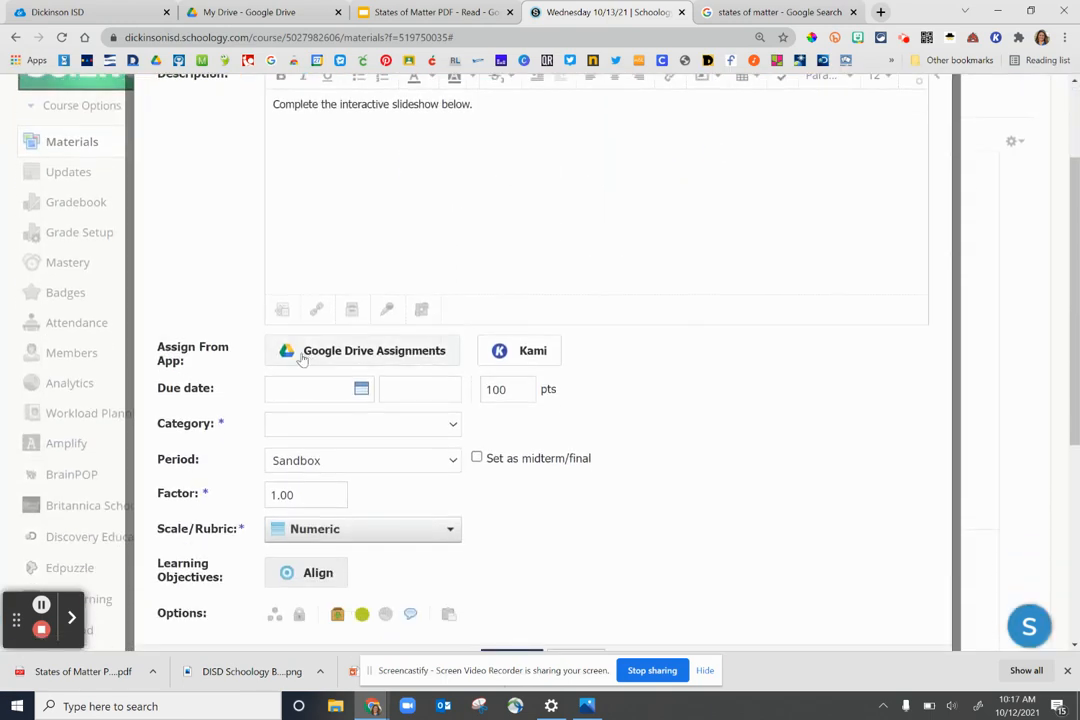
Open the Google Drive Assignments picker for the assignment and search it for "states of matter"
click(347, 351)
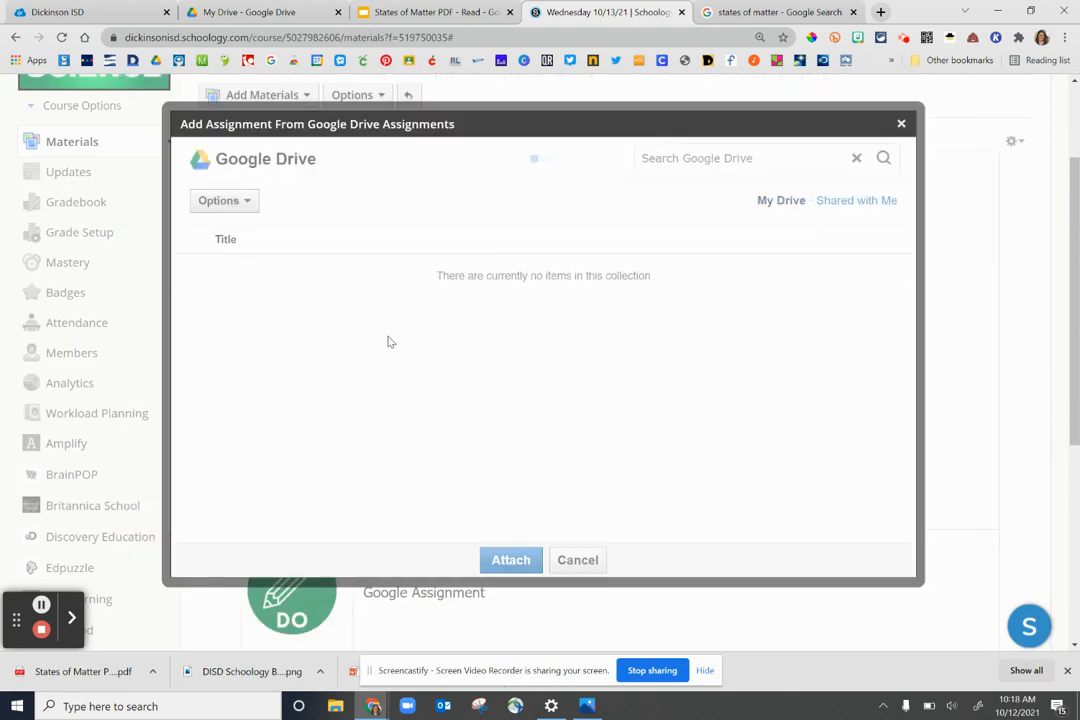
click(388, 343)
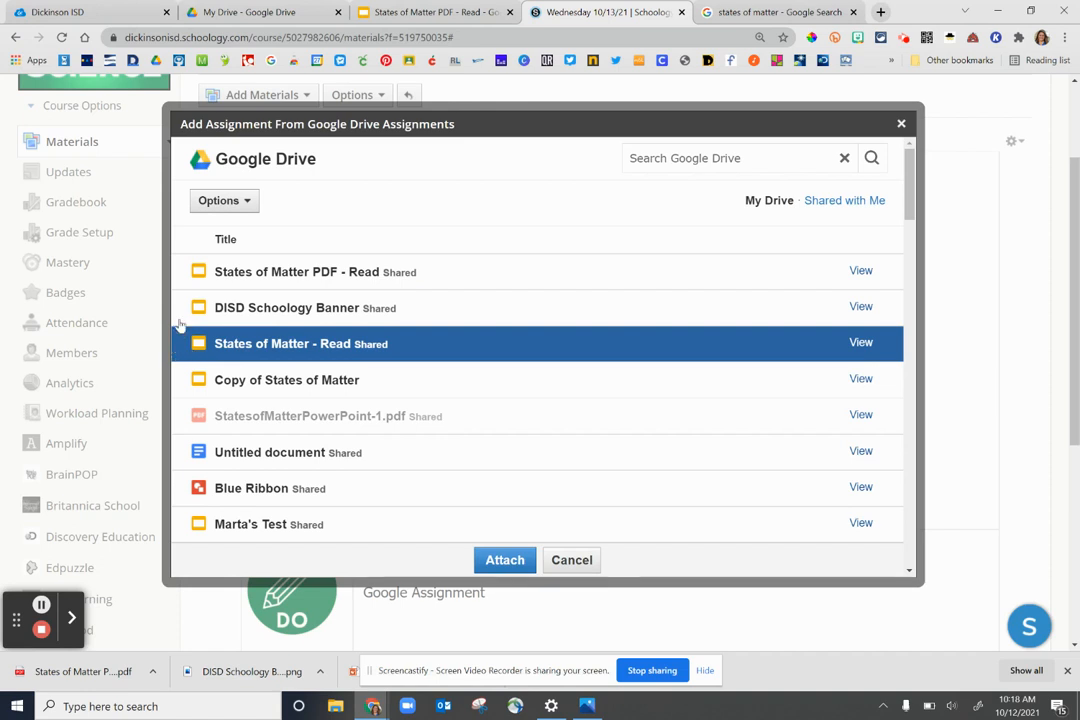
click(180, 271)
click(180, 271)
click(666, 162)
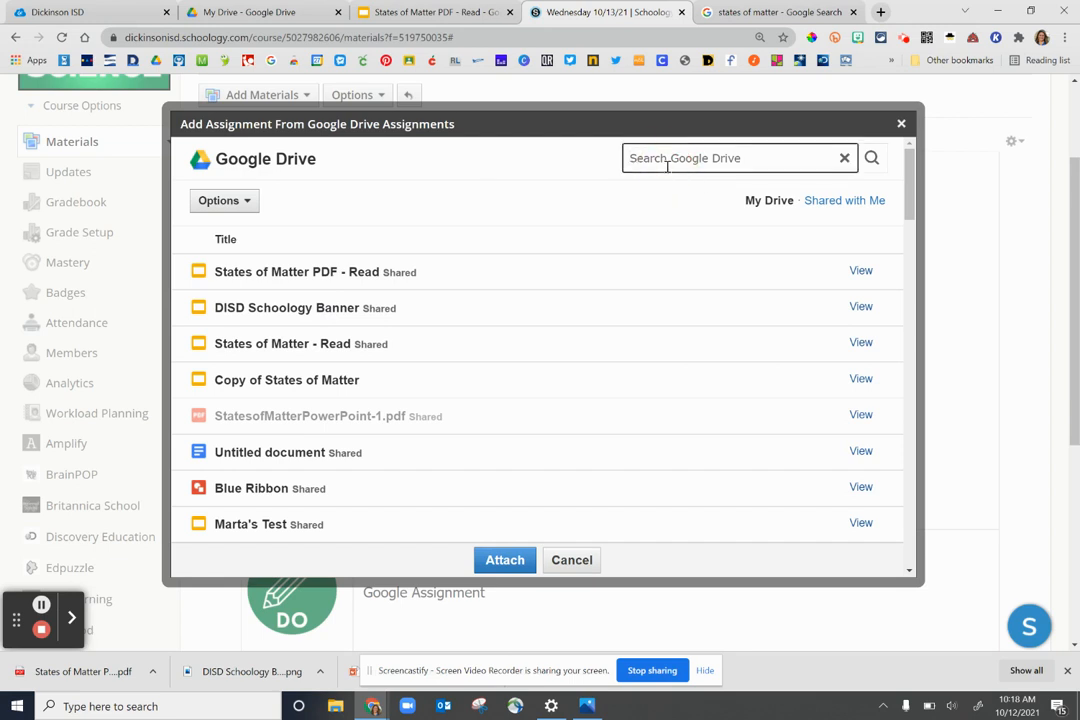
text(stae)
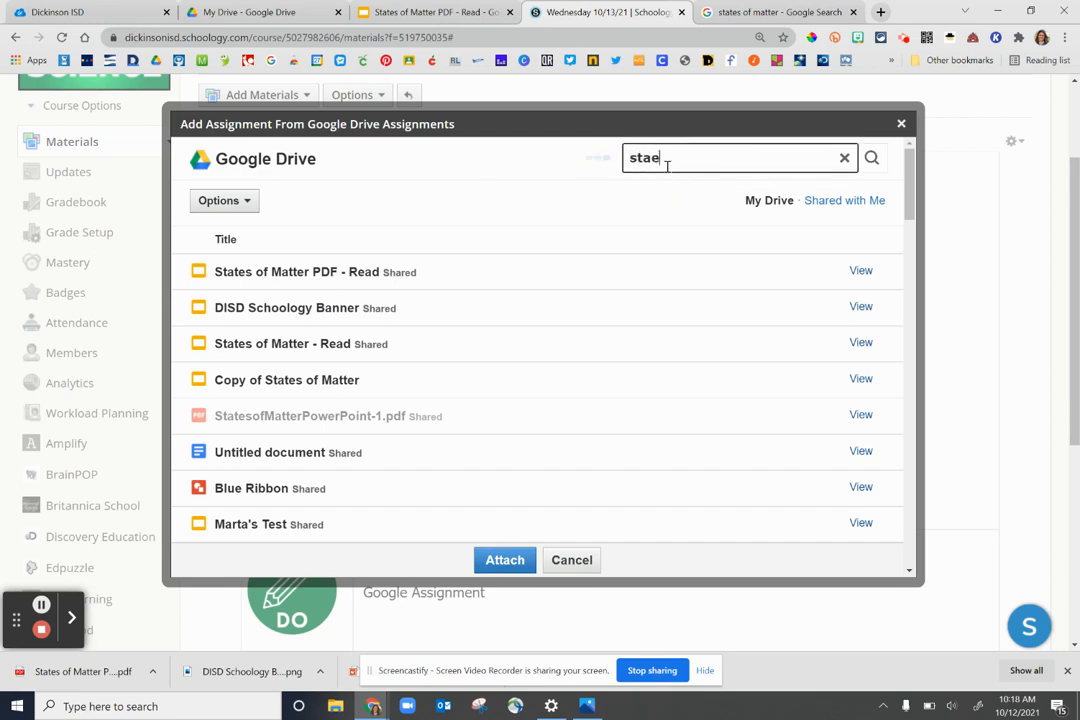
key(BackSpace)
text(tes of ma)
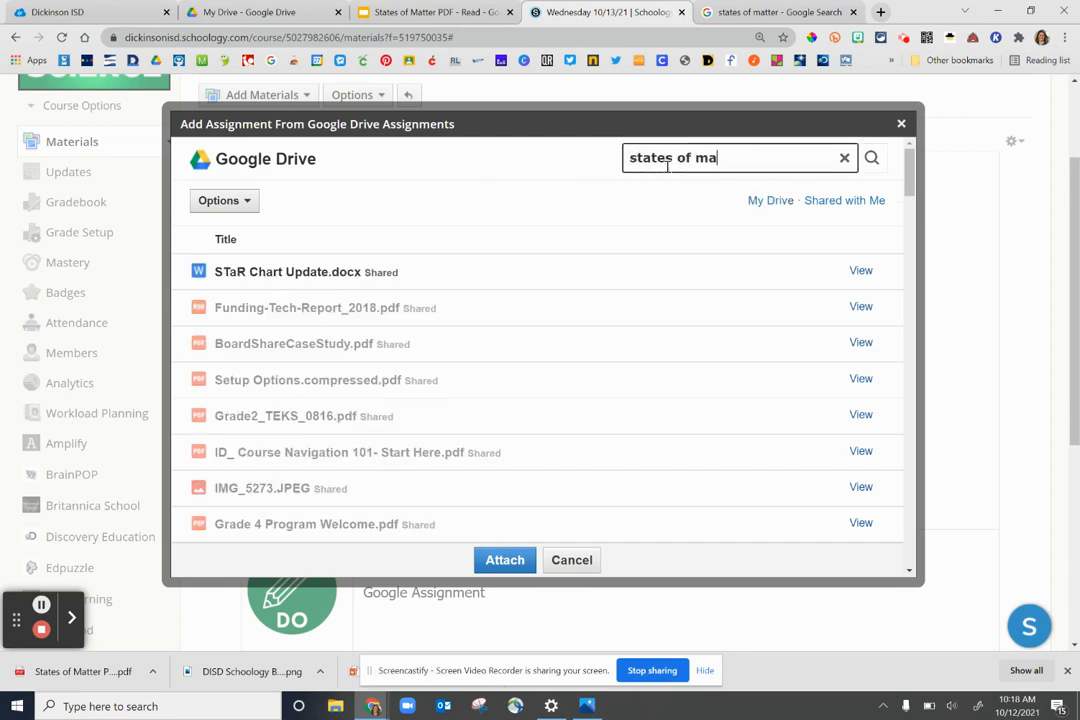
text(tter)
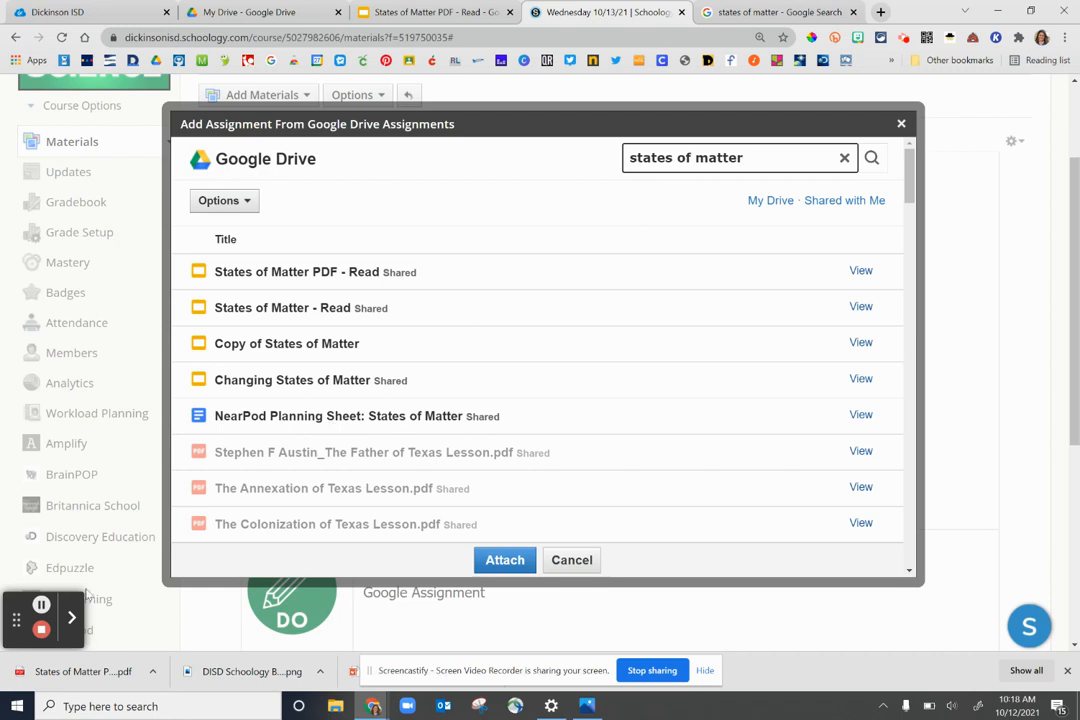
Search Google Drive for "science:" instead and attach the "Science: Matter - Assignment" slideshow to the assignment
drag(744, 158, 686, 158)
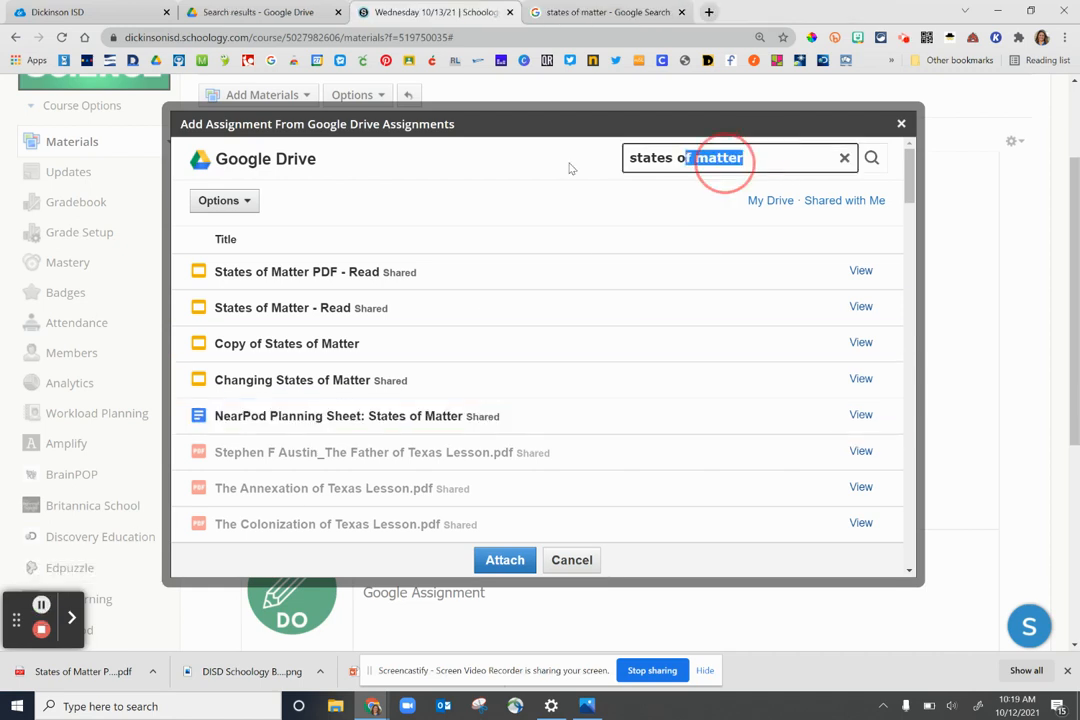
key(ctrl+a)
key(BackSpace)
text(scien)
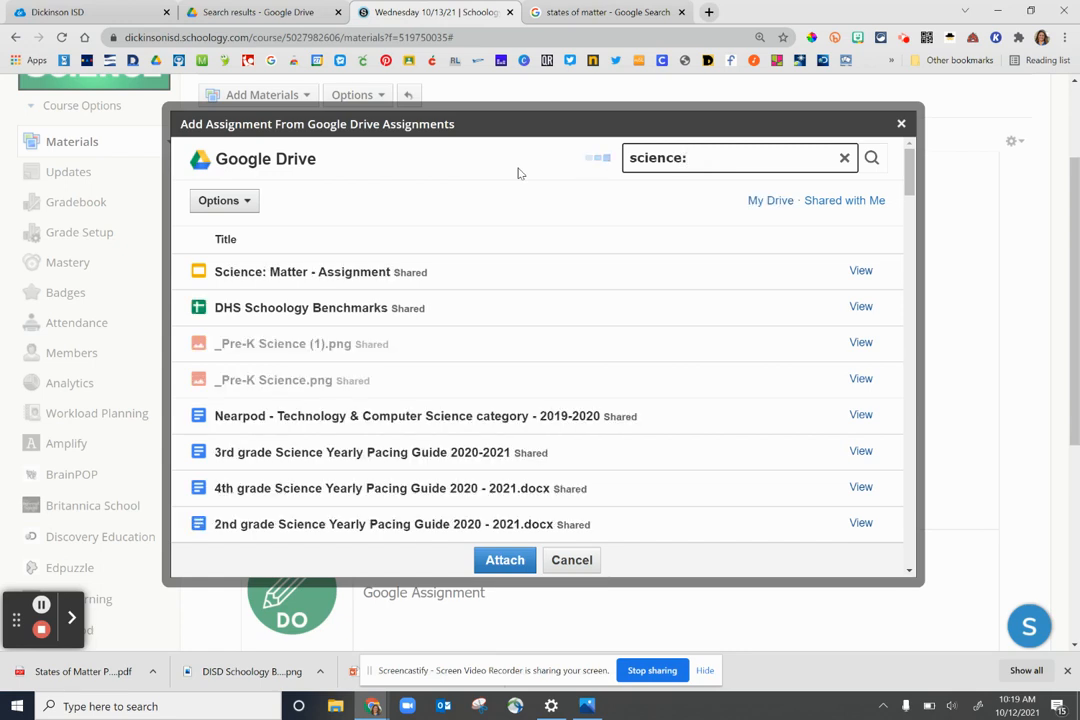
click(284, 285)
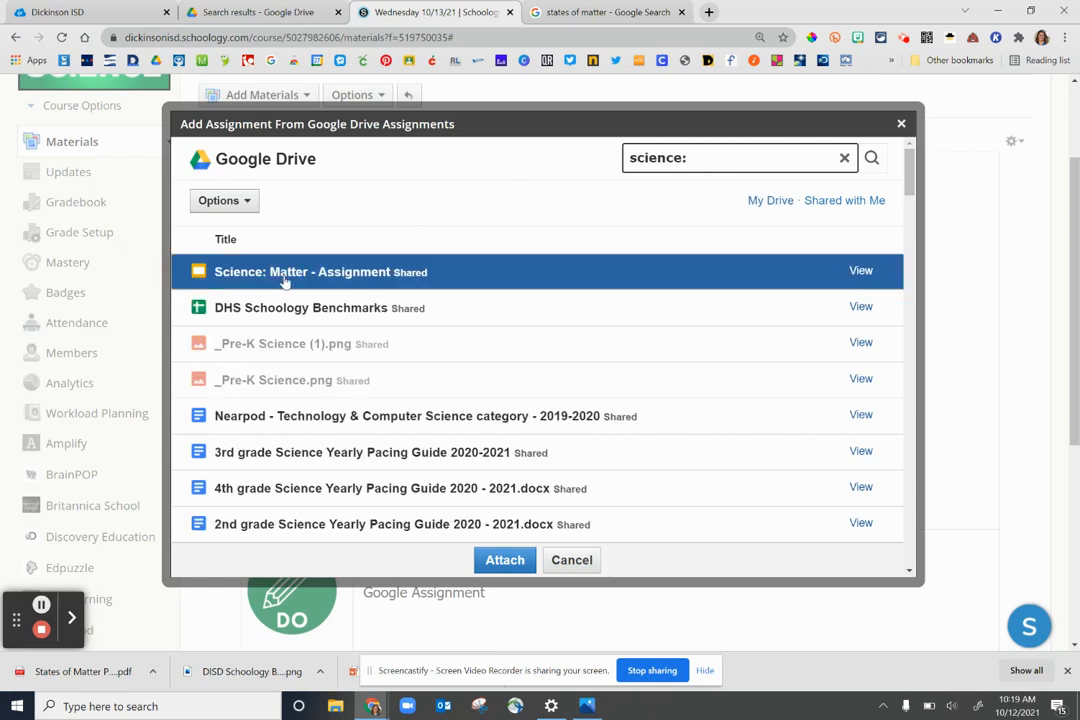
click(255, 279)
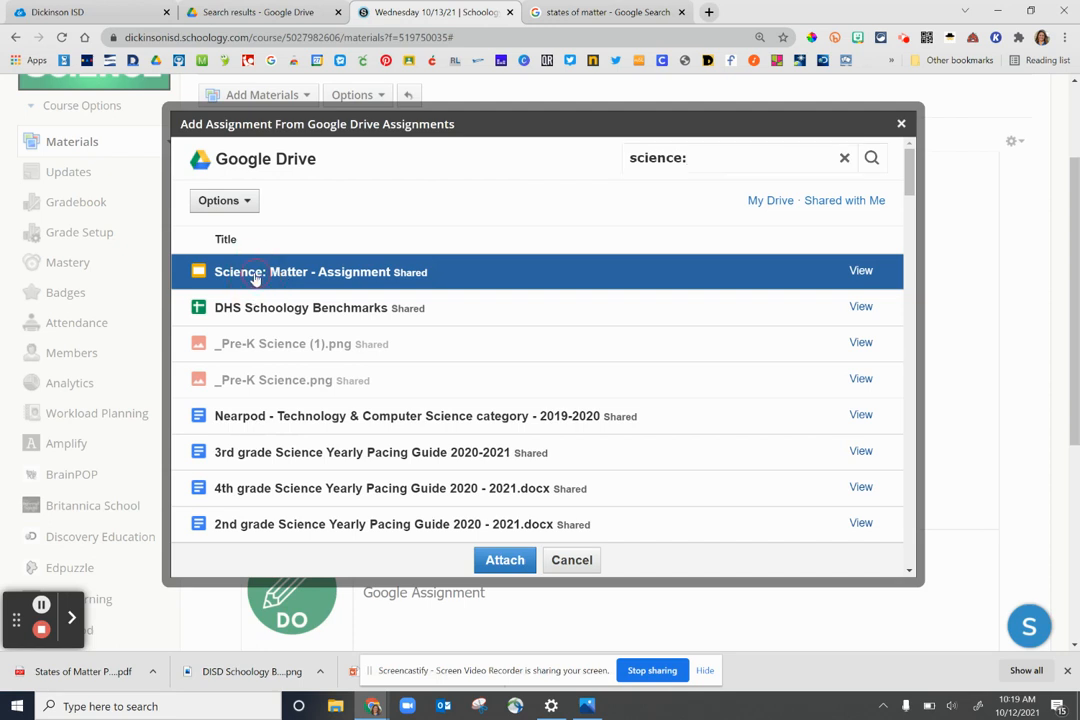
click(503, 561)
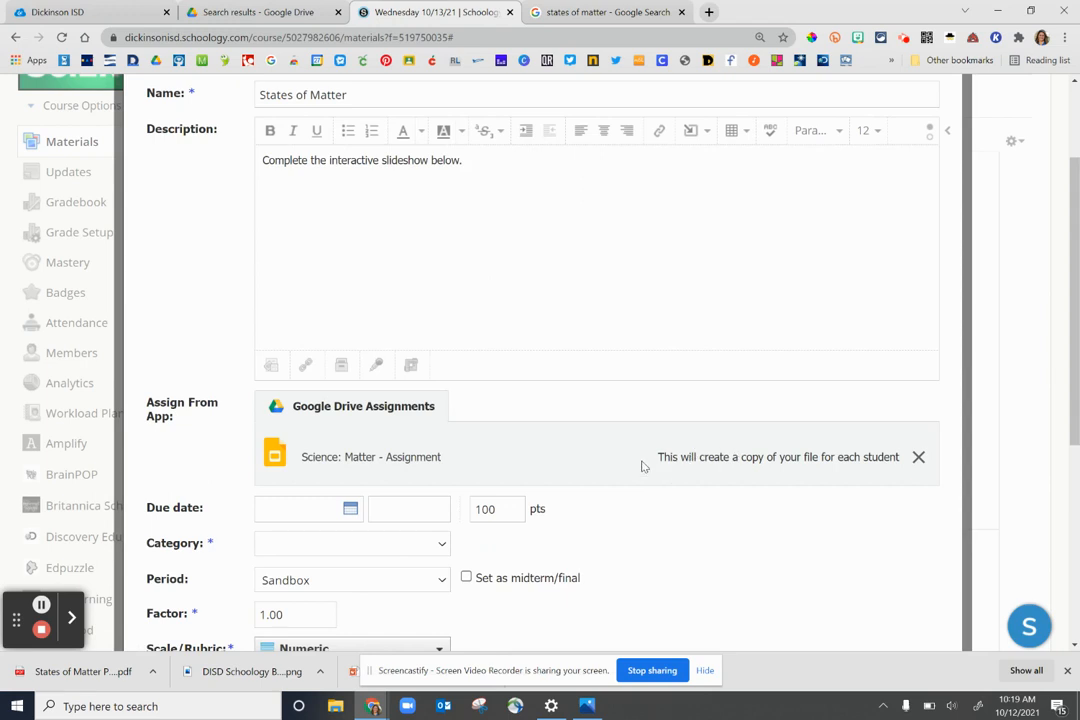
Set the assignment's due date to 10/15/21
scroll(788, 478, down, 2)
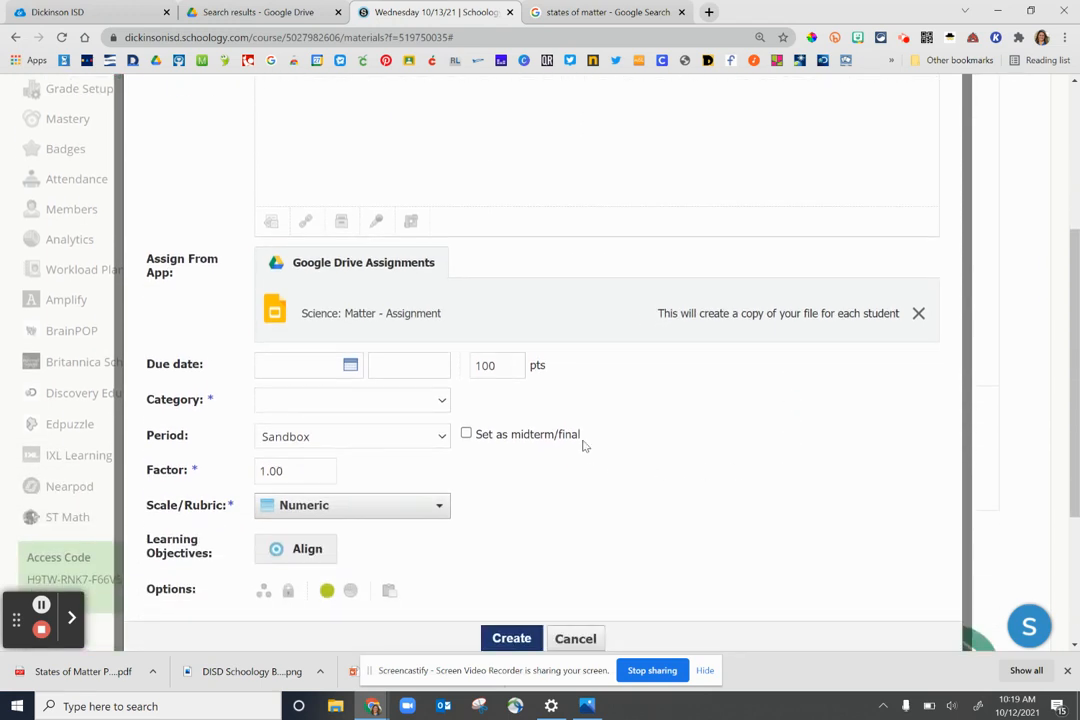
click(302, 372)
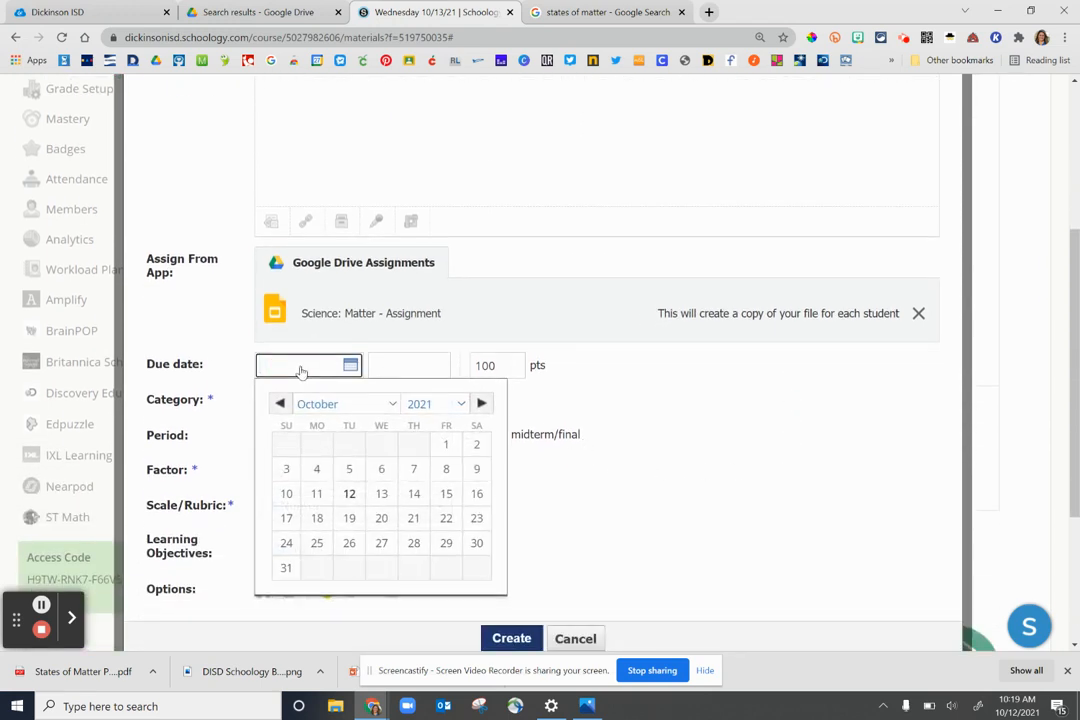
click(447, 496)
scroll(515, 492, up, 2)
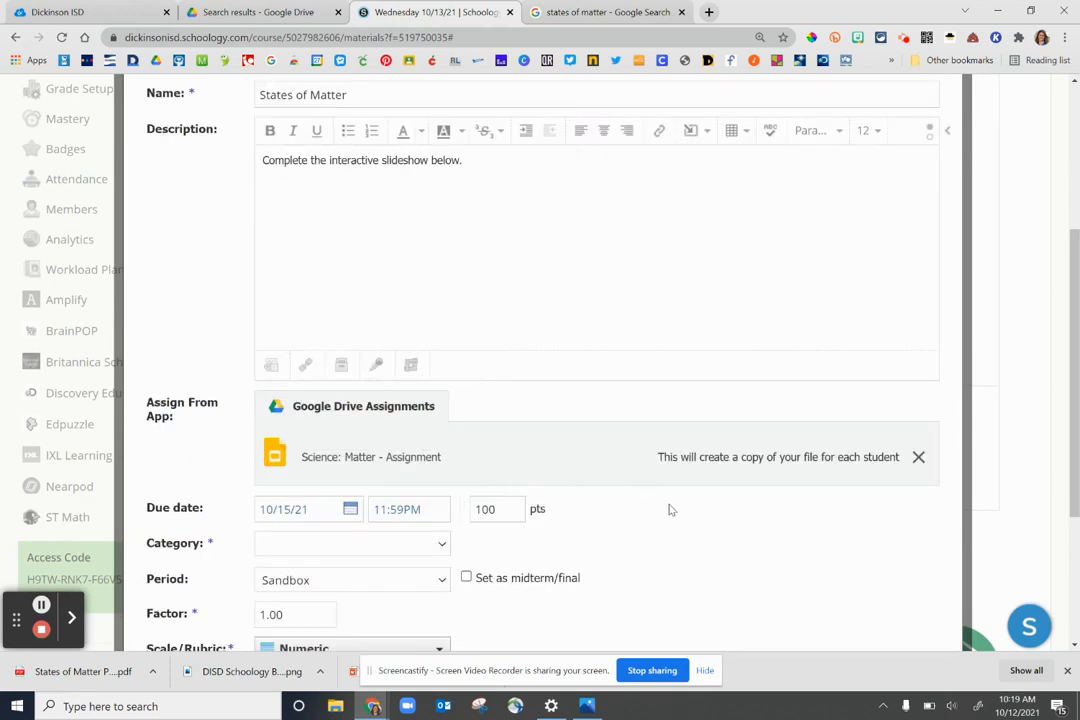
Set the assignment's category to Formative and create the States of Matter assignment
scroll(672, 510, down, 1)
scroll(655, 500, down, 2)
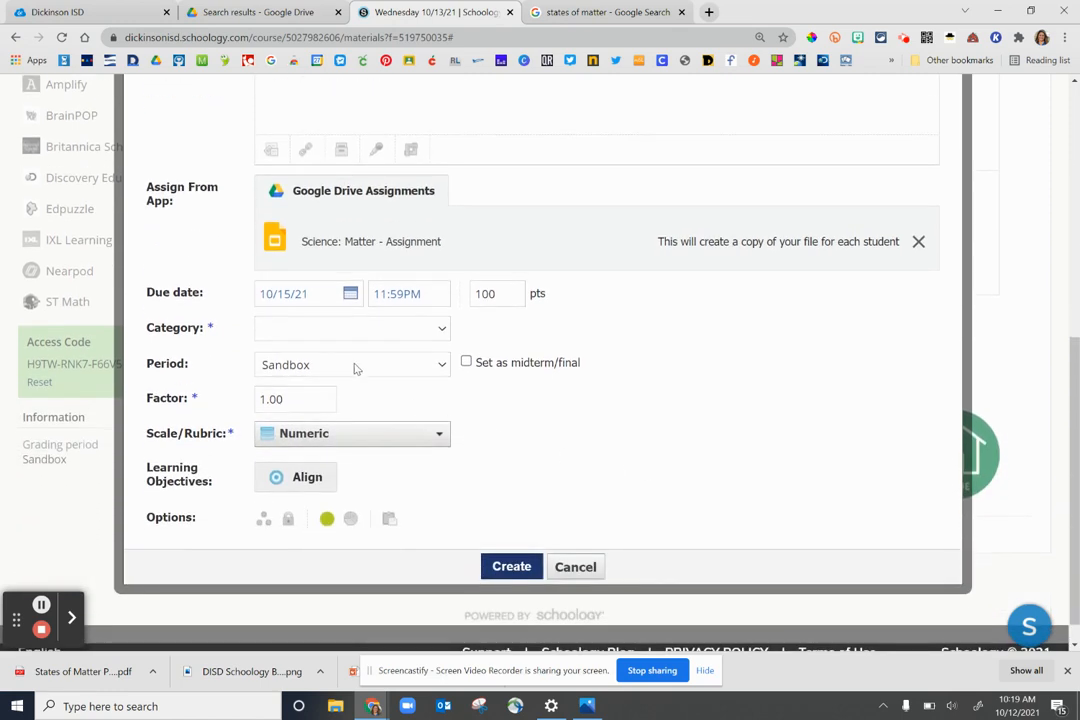
click(344, 333)
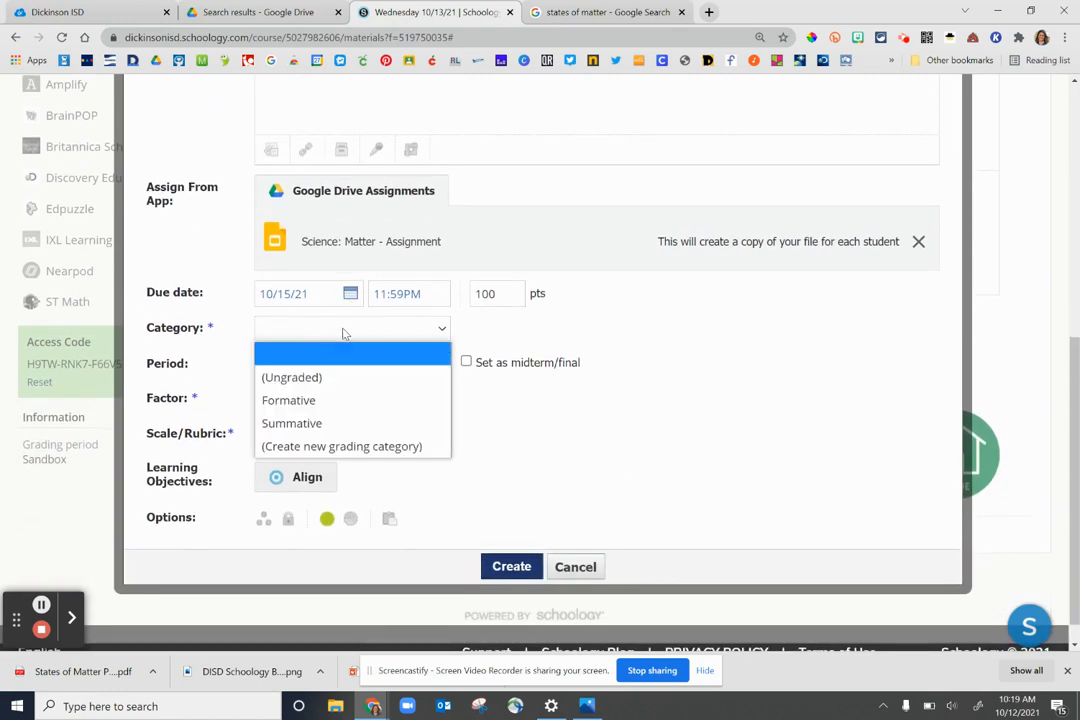
click(310, 400)
scroll(310, 405, up, 3)
scroll(680, 430, down, 2)
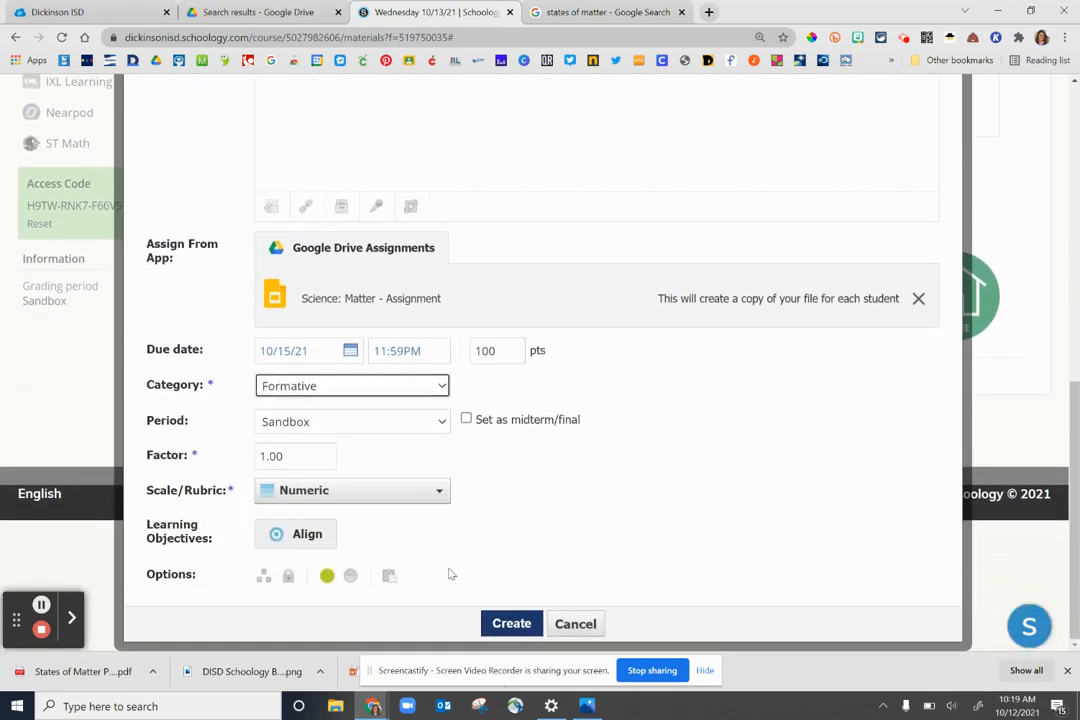
click(511, 624)
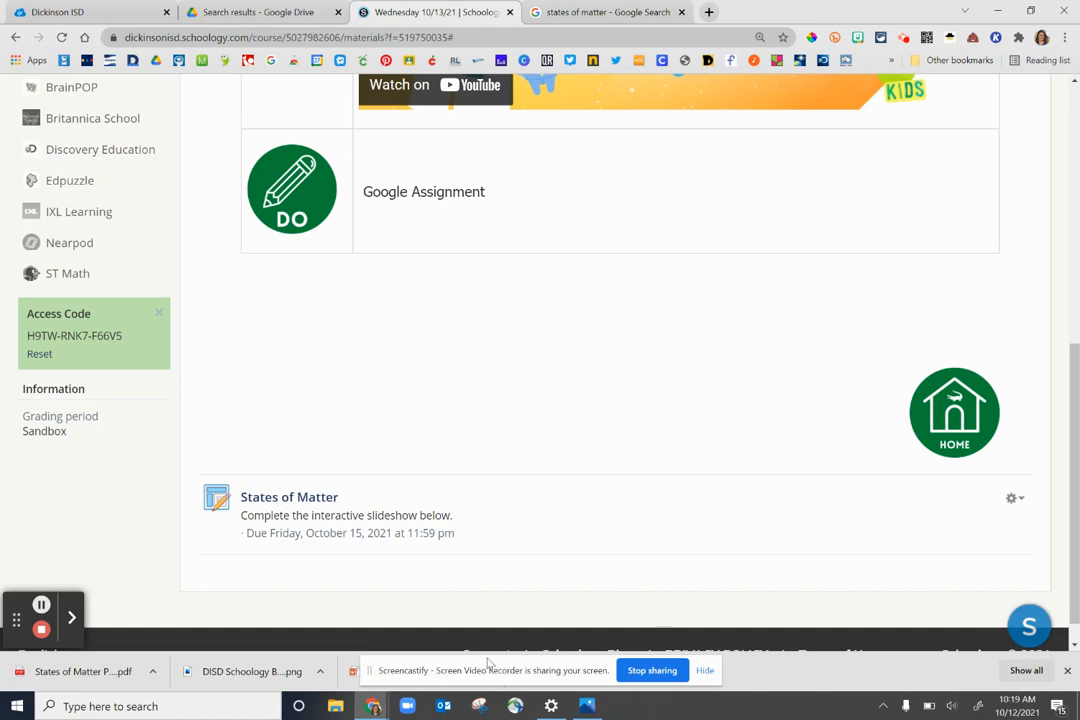
Switch to Snipping Tool and capture the States of Matter assignment entry below Wednesday's page
click(478, 708)
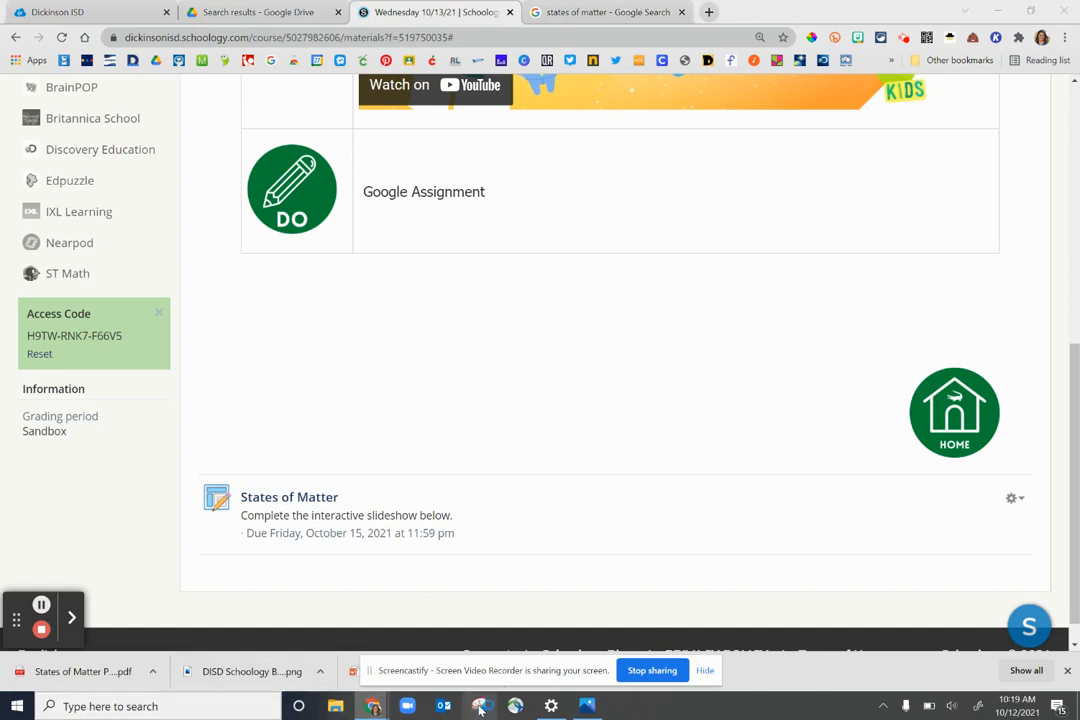
click(378, 238)
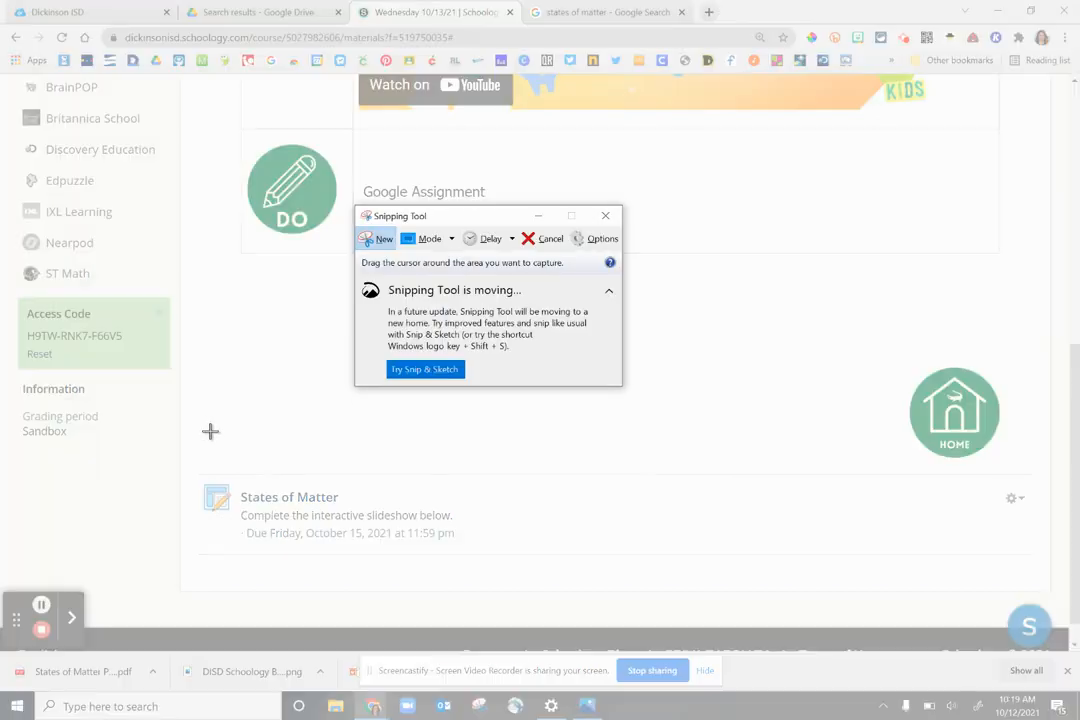
drag(186, 465, 490, 570)
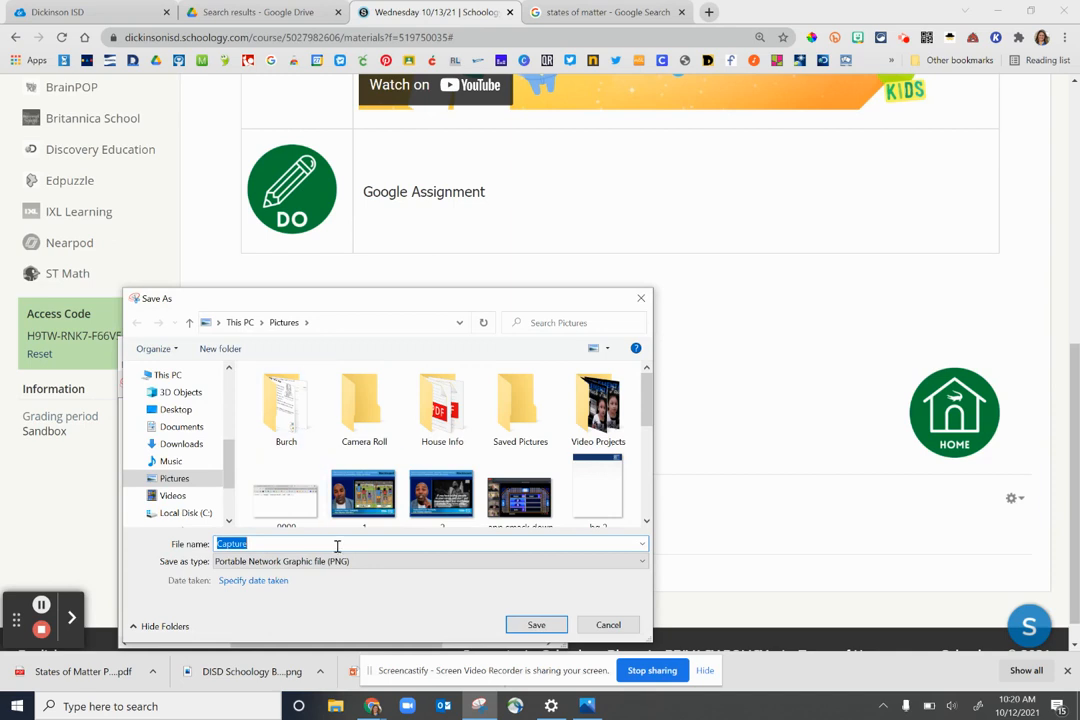
Save the snip as a PNG named "Matter assignment" in Pictures and close Snipping Tool
text(Sc)
text(Mat)
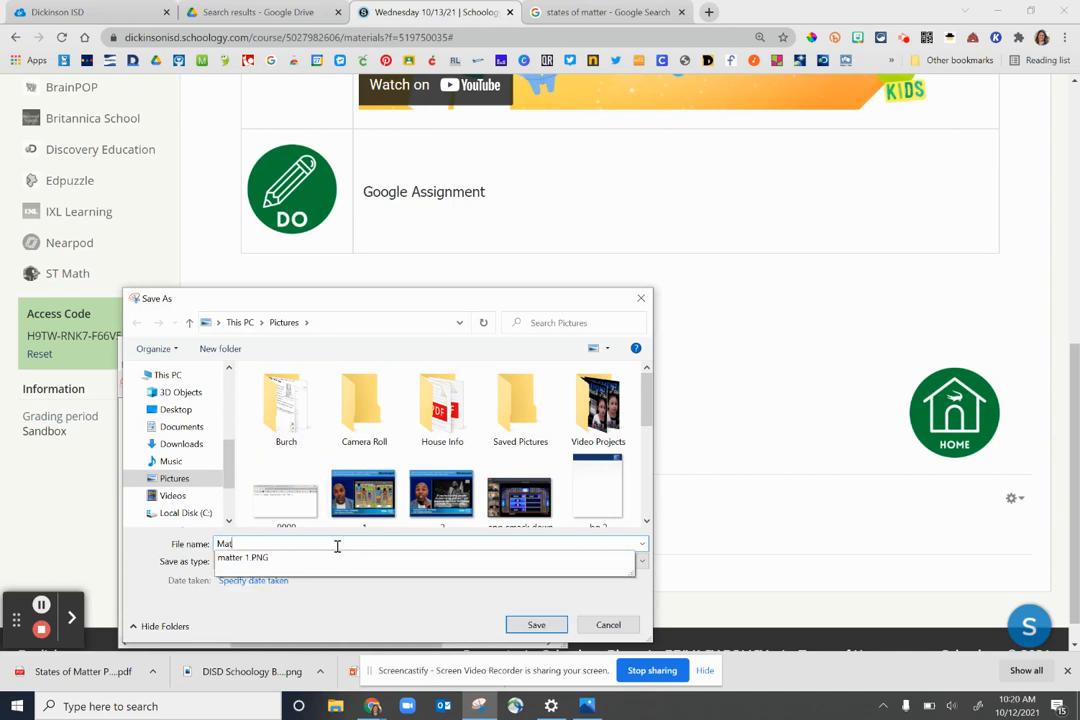
text(ter as)
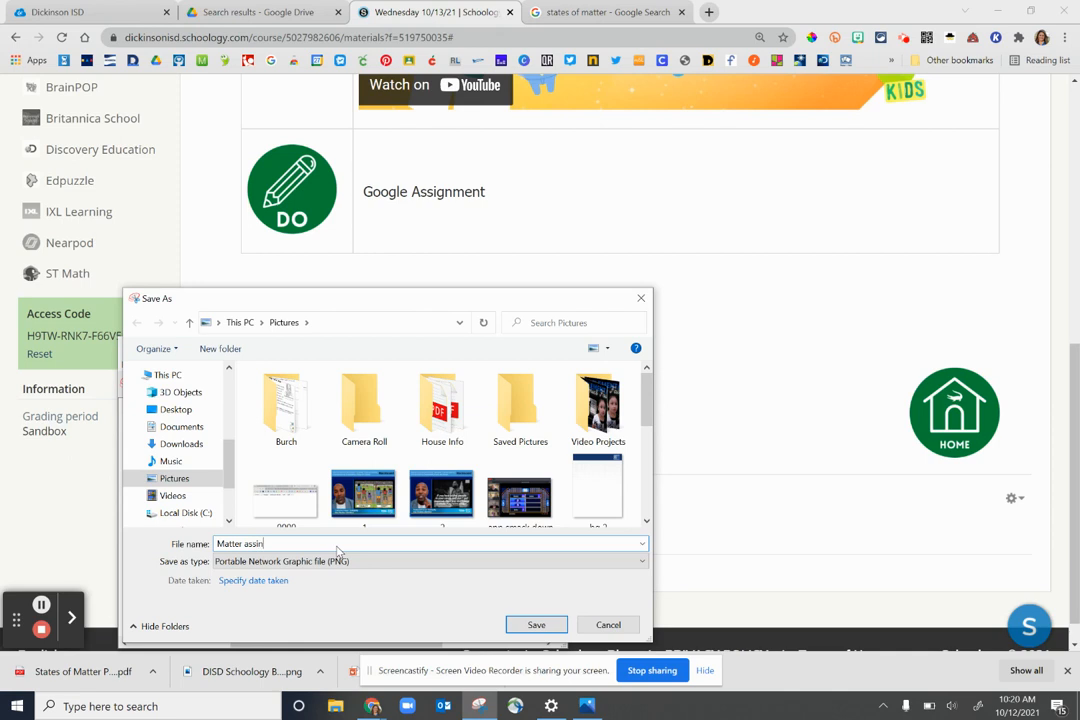
text(signme)
key(Return)
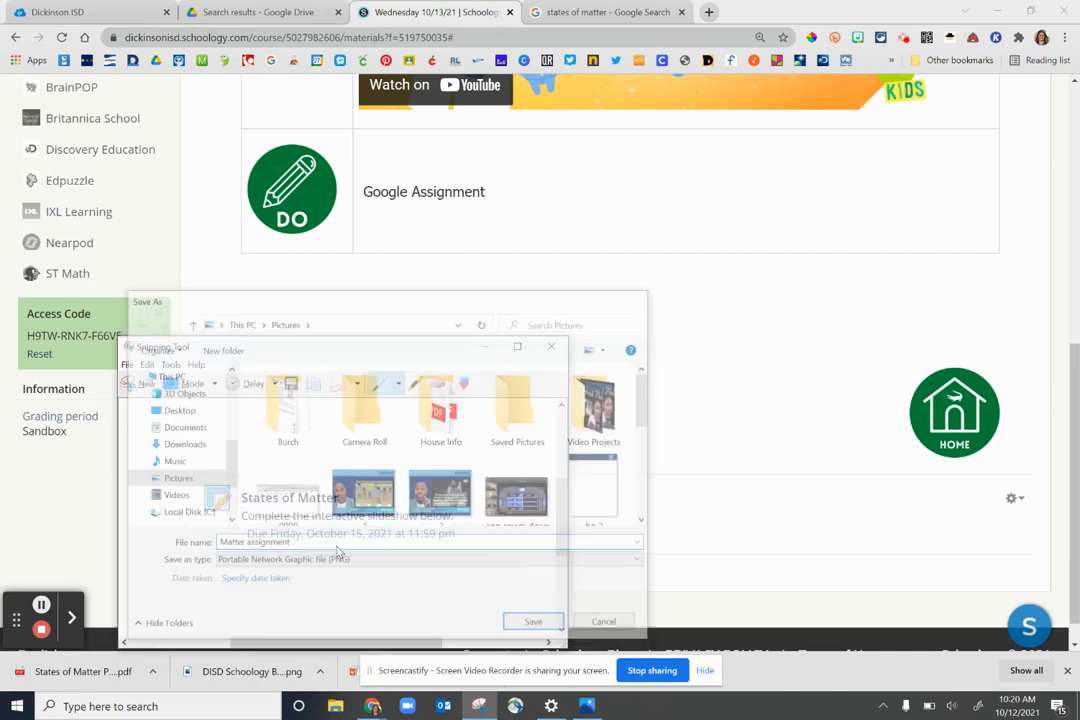
click(559, 347)
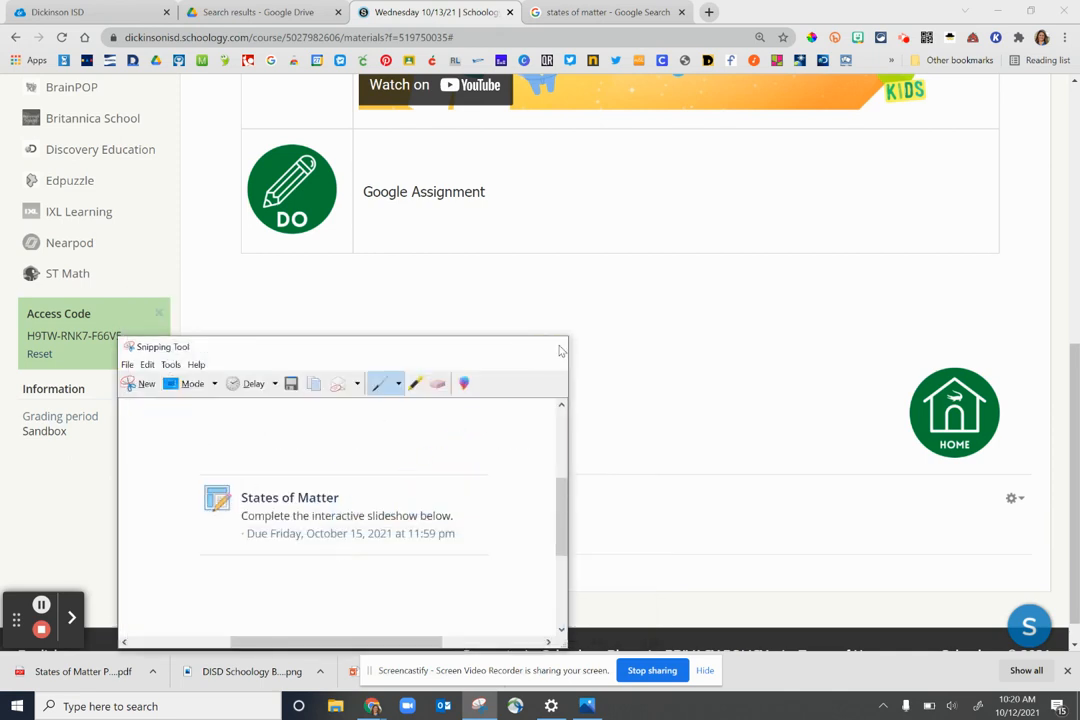
Open Wednesday's Science Work for editing and delete the "Google Assignment" text from the DO row
scroll(627, 404, up, 5)
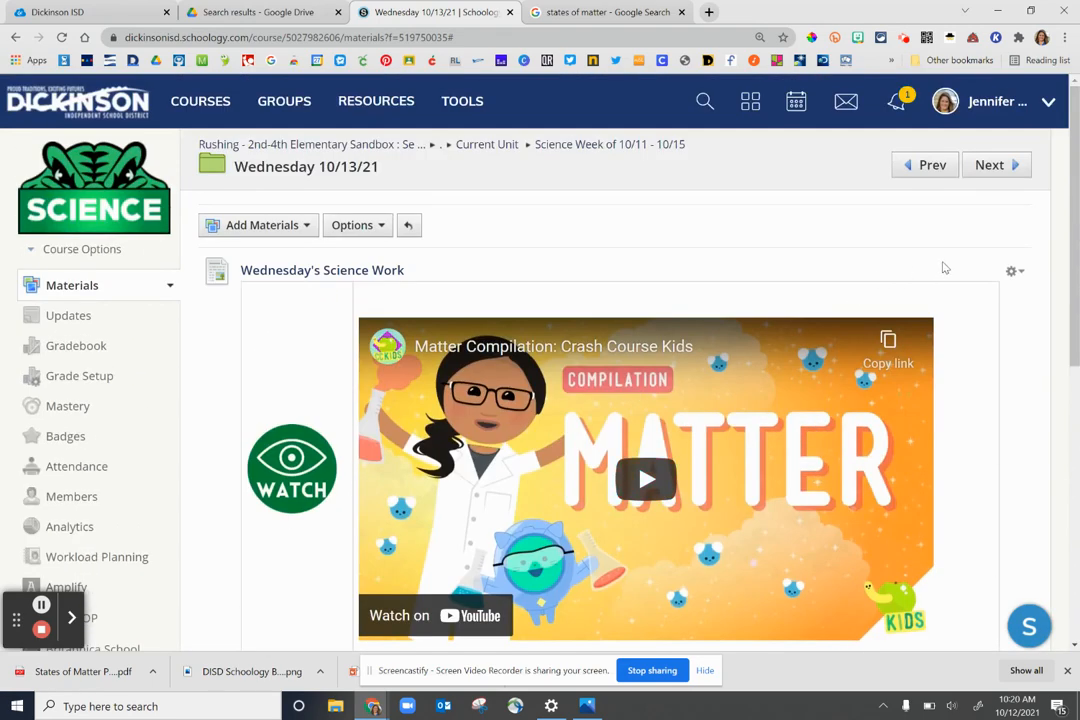
click(1012, 270)
click(953, 302)
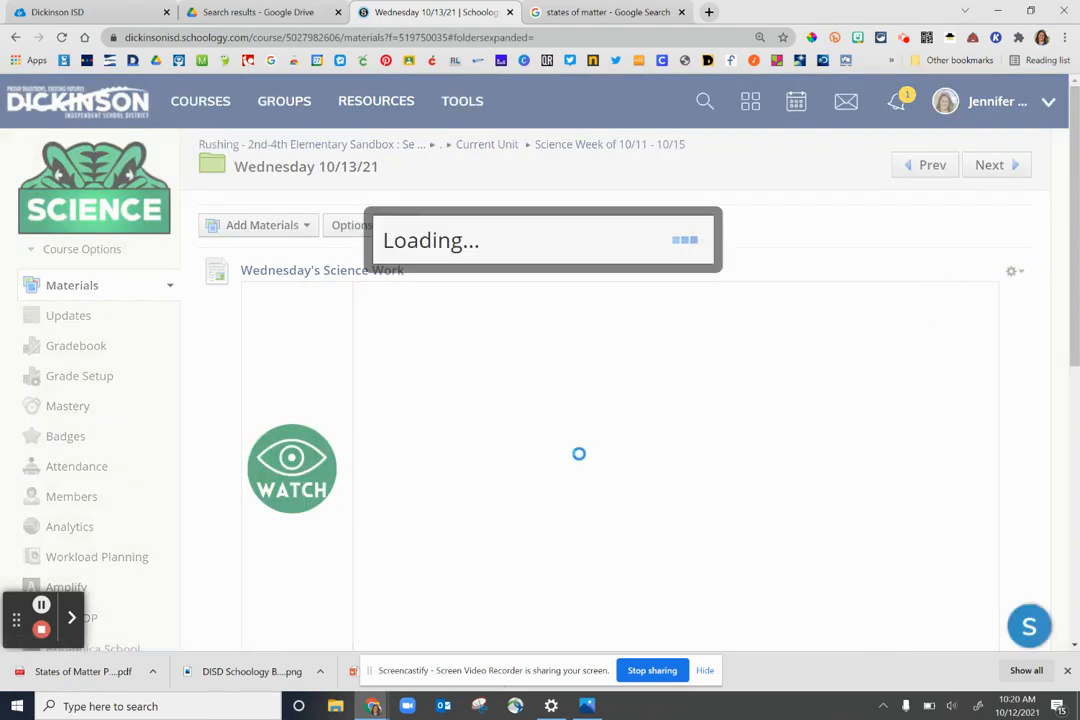
scroll(540, 466, down, 5)
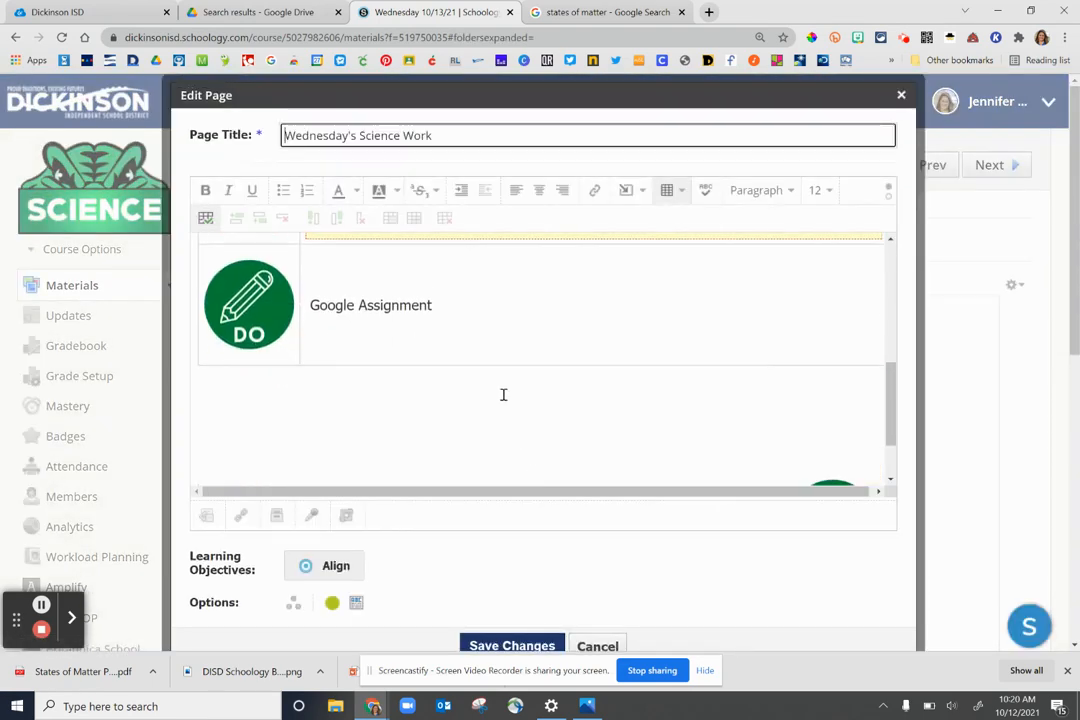
click(425, 310)
drag(436, 310, 299, 320)
click(398, 311)
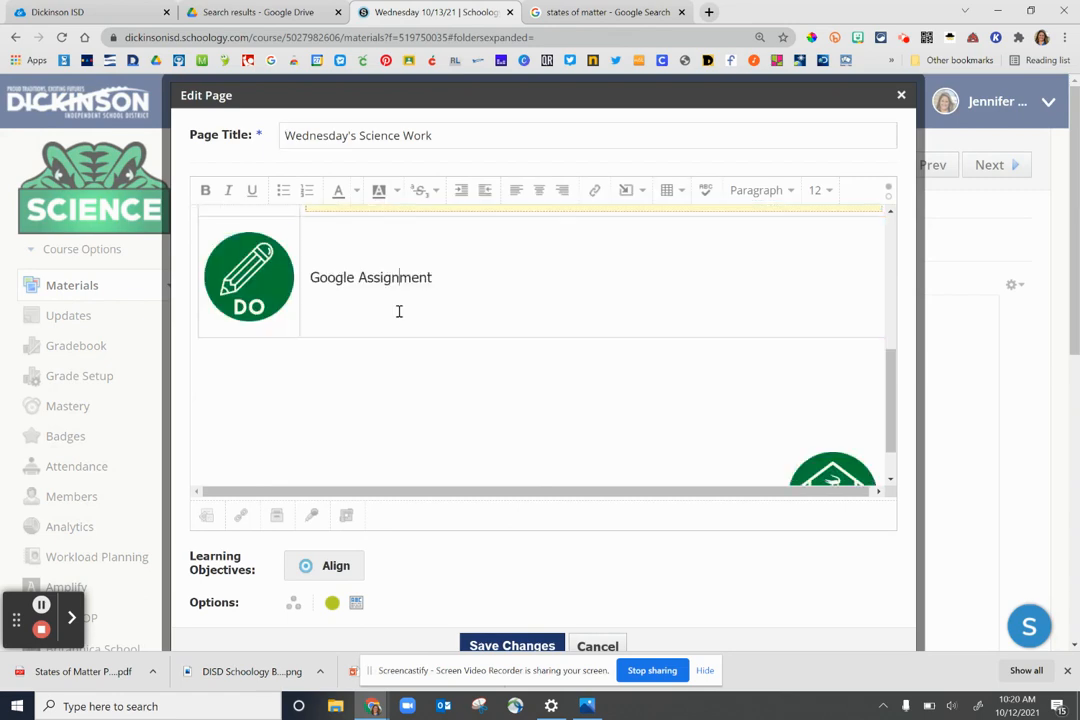
click(439, 279)
drag(438, 279, 305, 288)
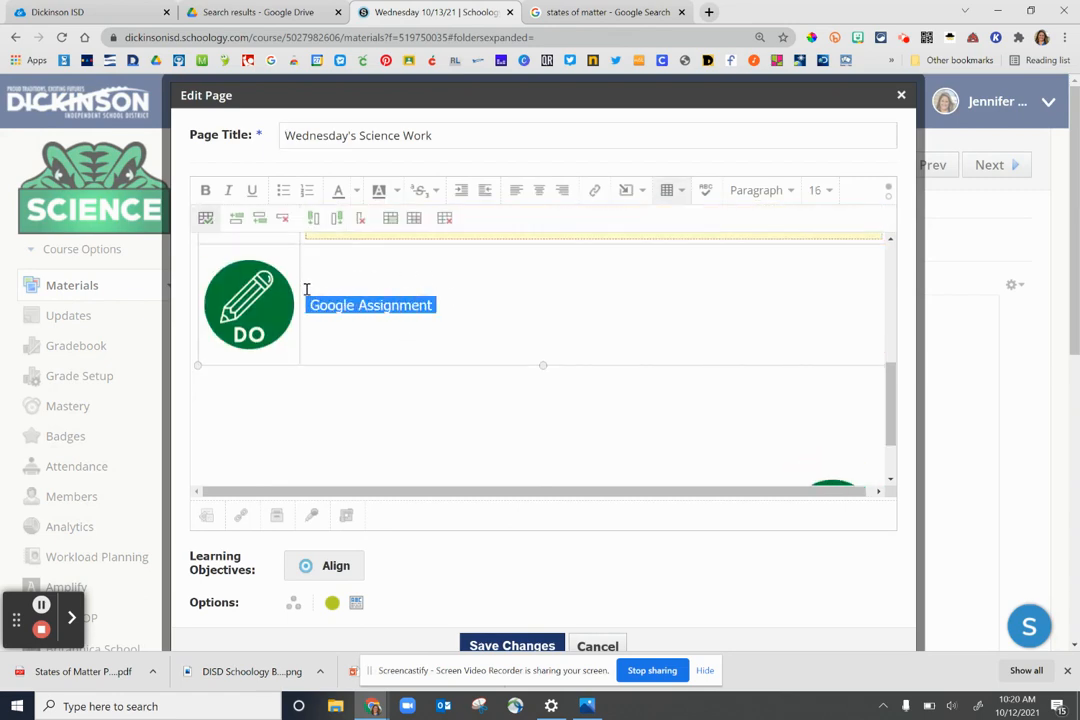
key(BackSpace)
Insert the "Matter assignment" picture from Pictures into the DO row and save the page
click(626, 190)
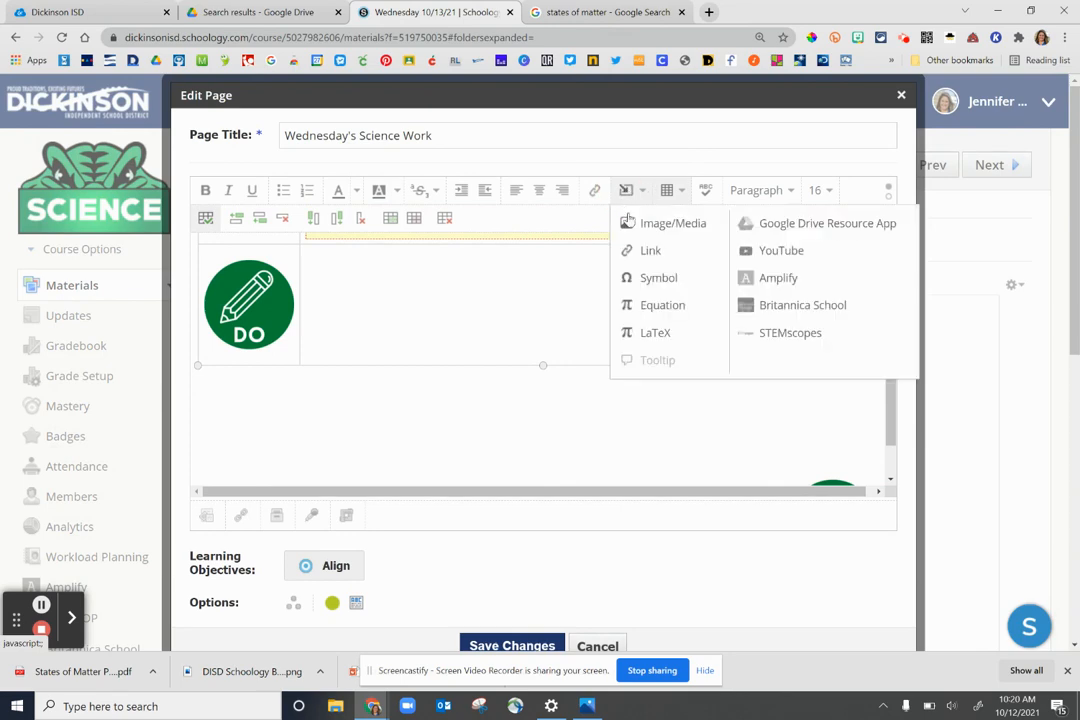
click(644, 223)
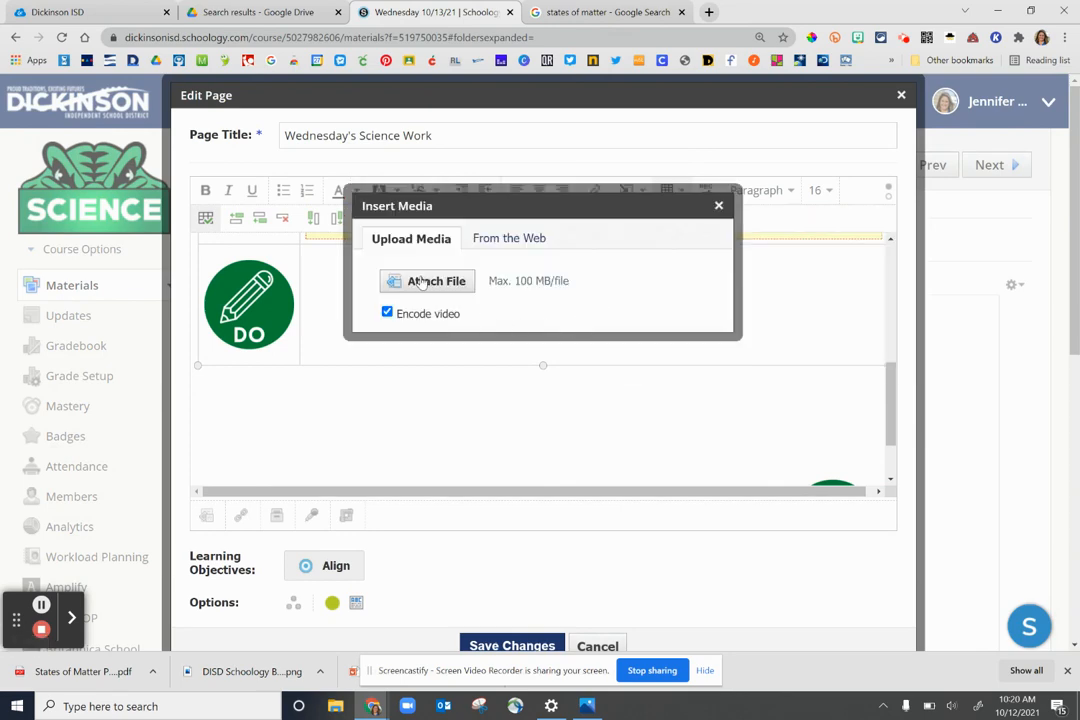
click(422, 283)
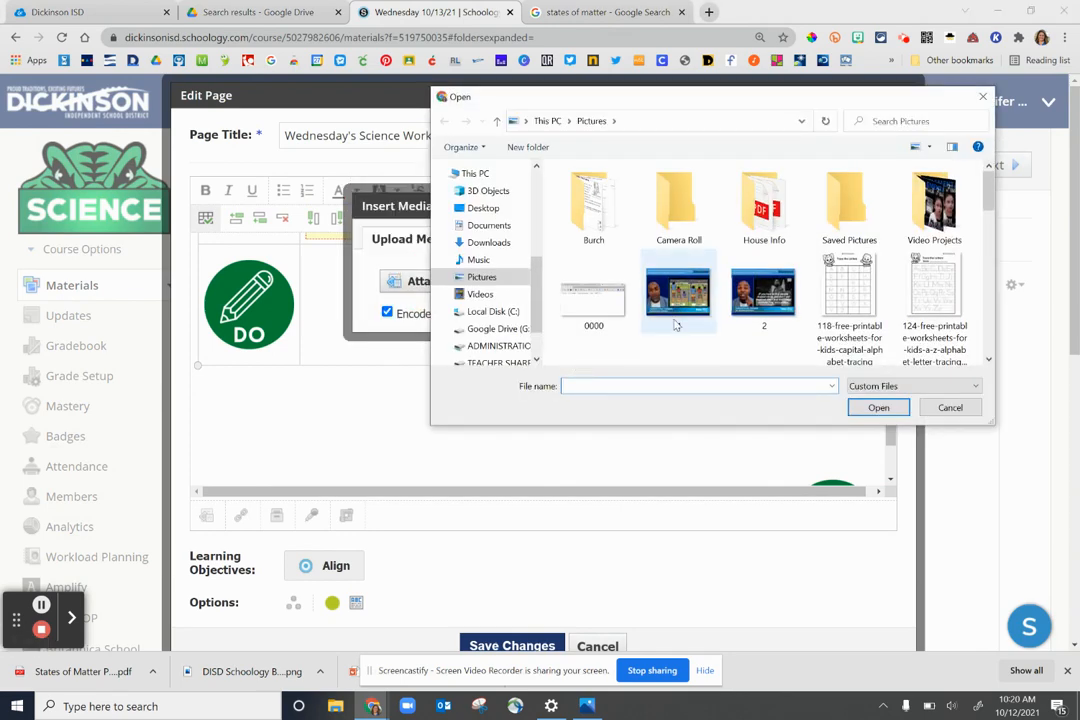
scroll(675, 325, down, 3)
scroll(670, 330, down, 1)
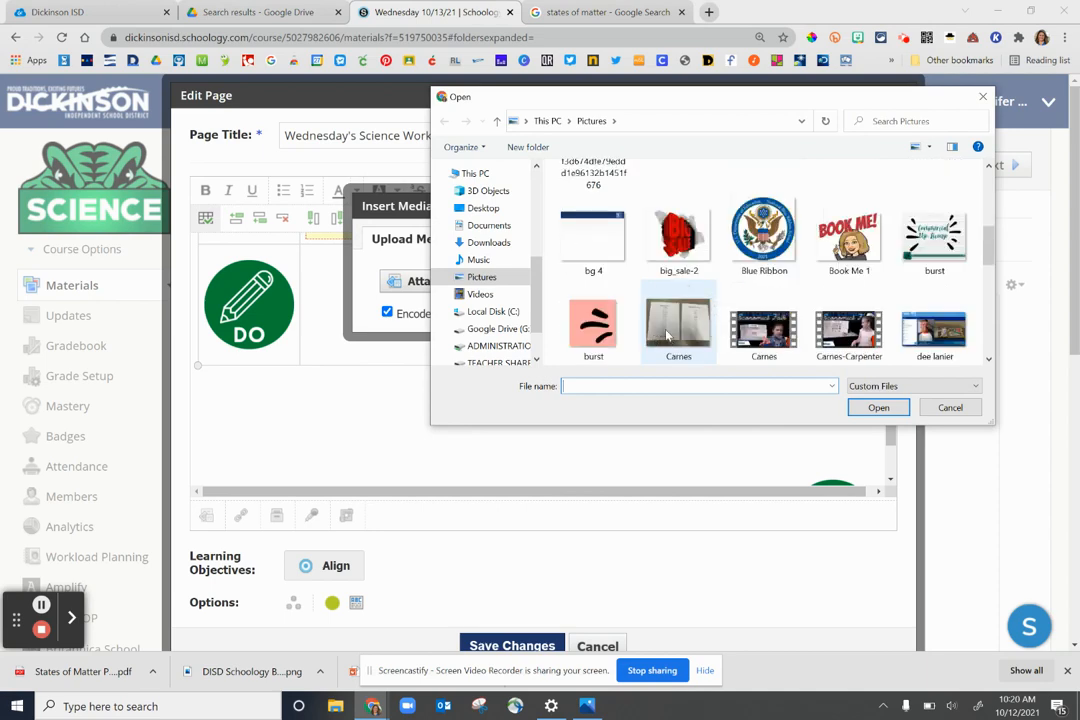
scroll(665, 318, down, 1)
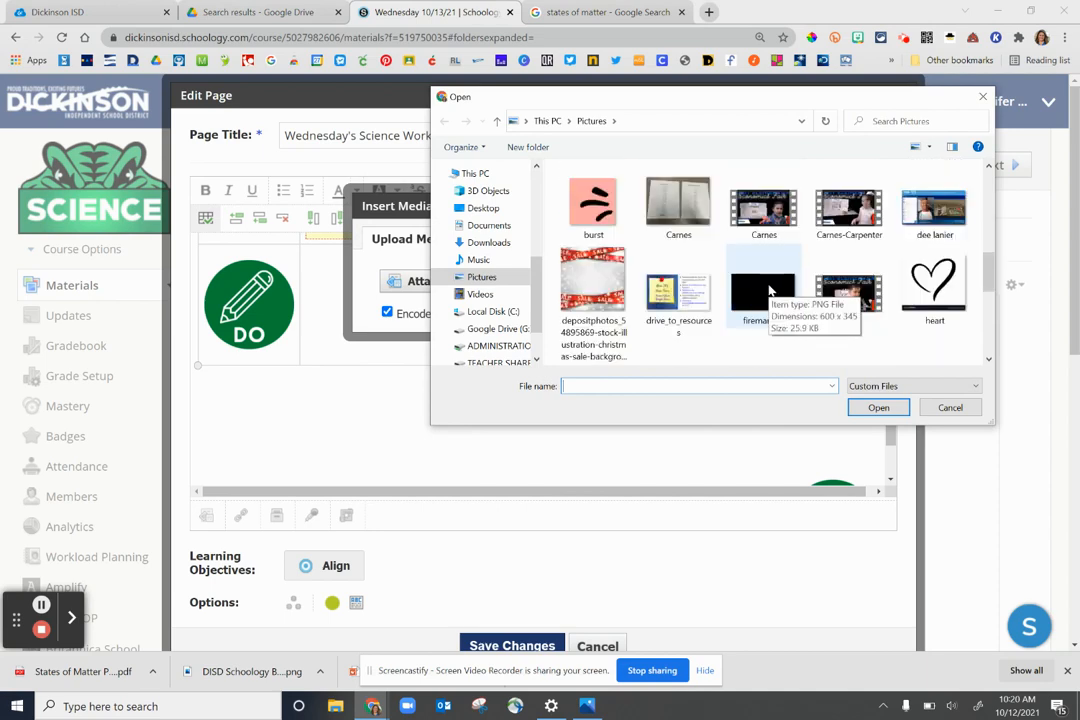
scroll(710, 326, down, 2)
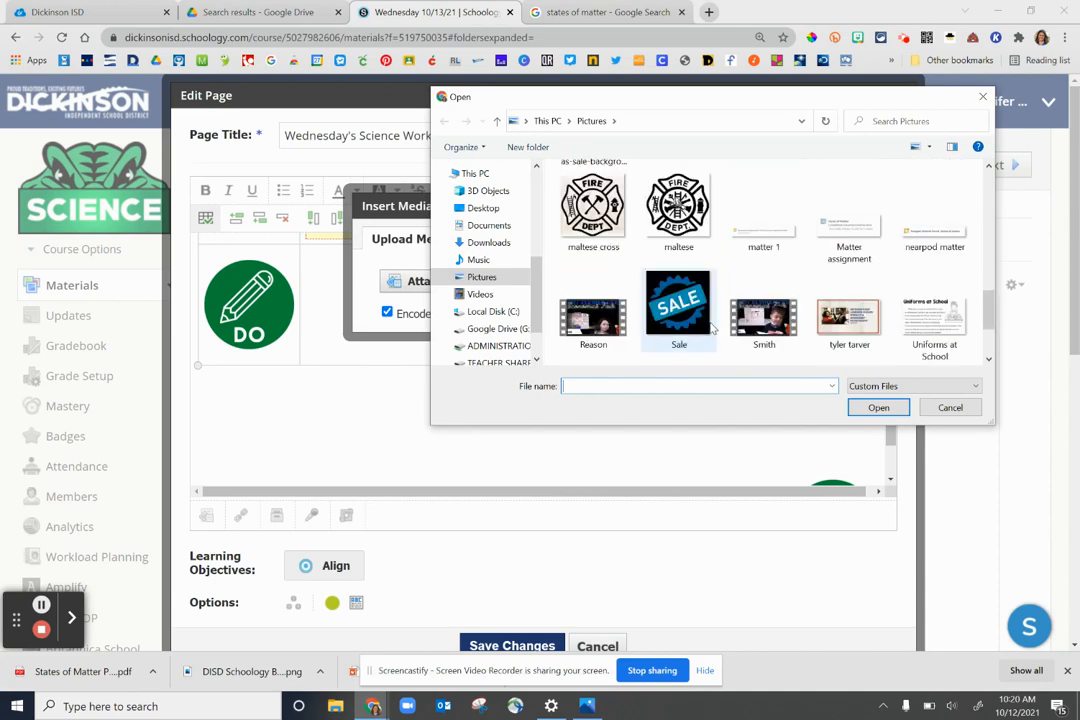
click(868, 250)
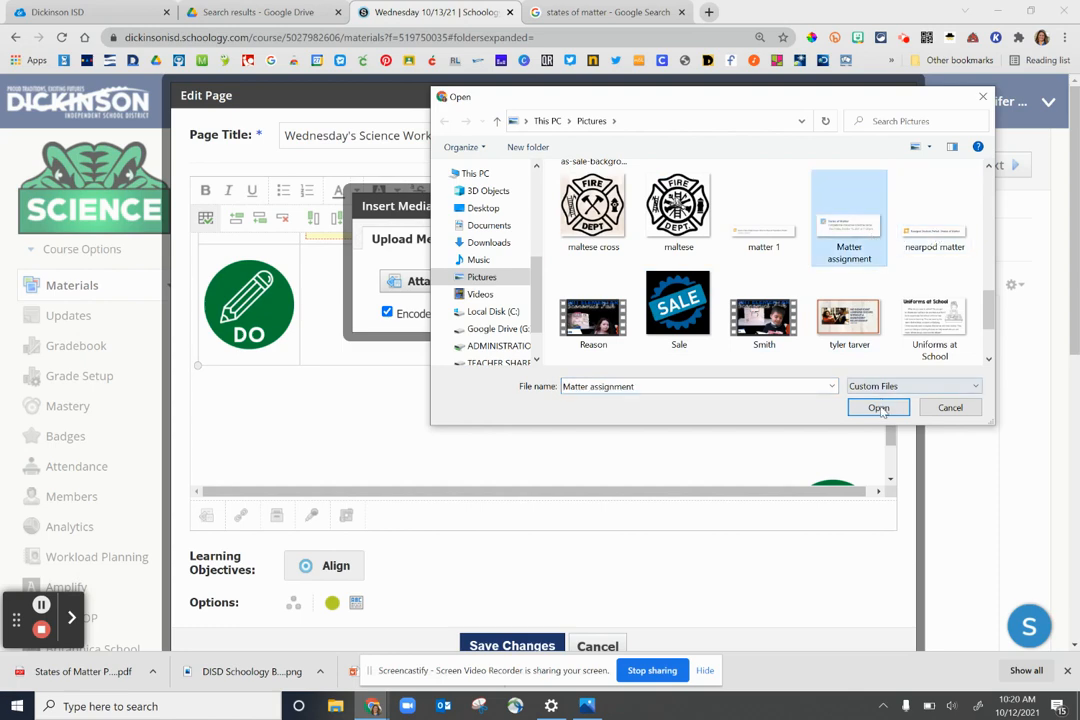
click(879, 409)
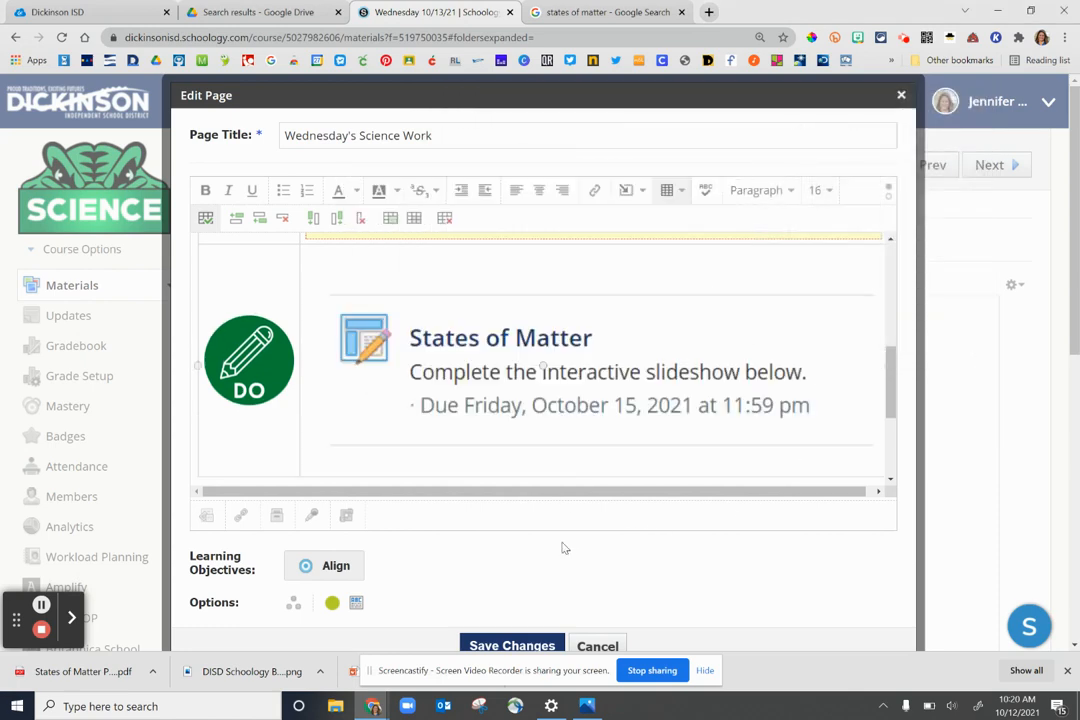
click(512, 645)
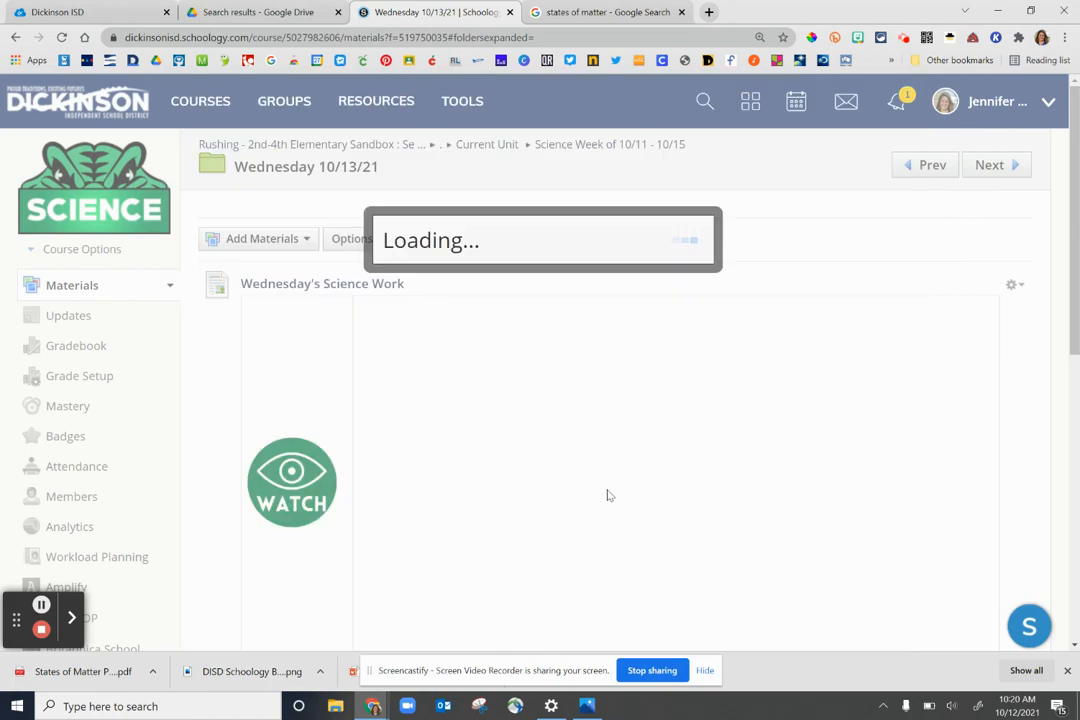
Copy the link address of the States of Matter assignment listed below Wednesday's page
scroll(578, 403, down, 2)
scroll(580, 405, down, 5)
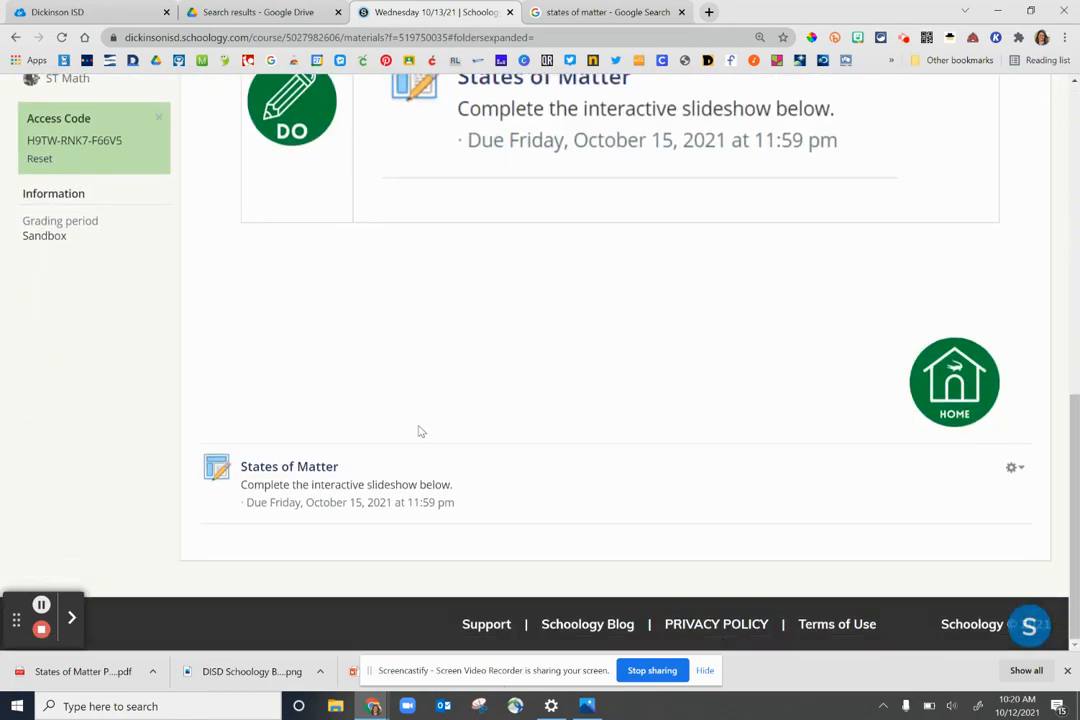
right_click(305, 468)
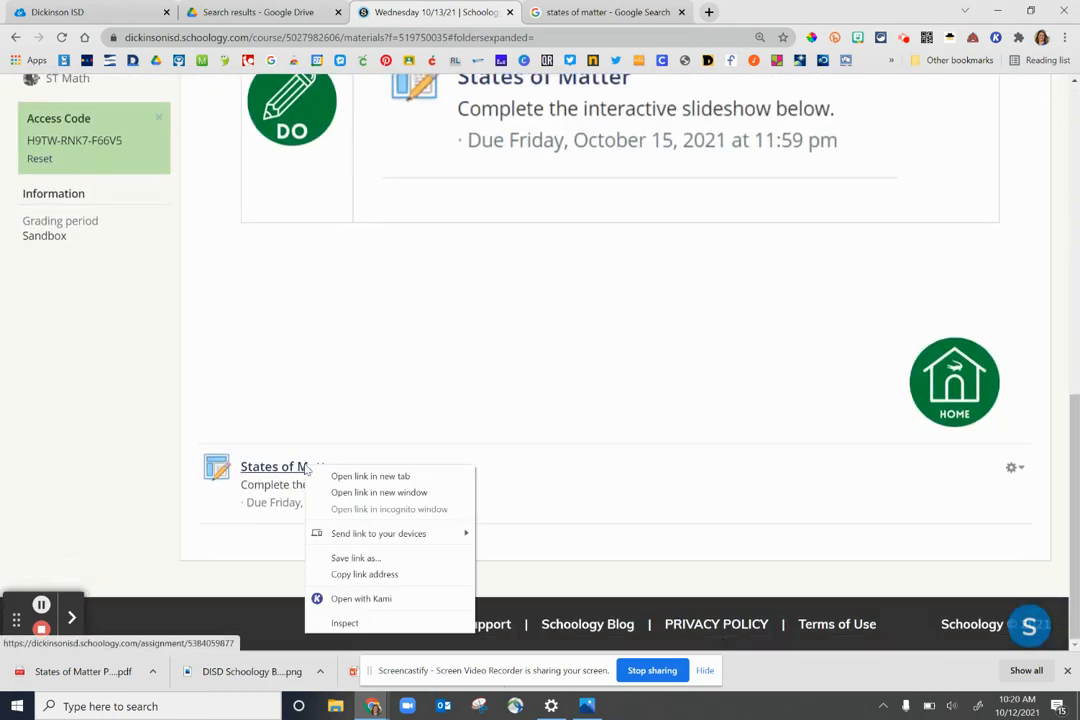
click(335, 574)
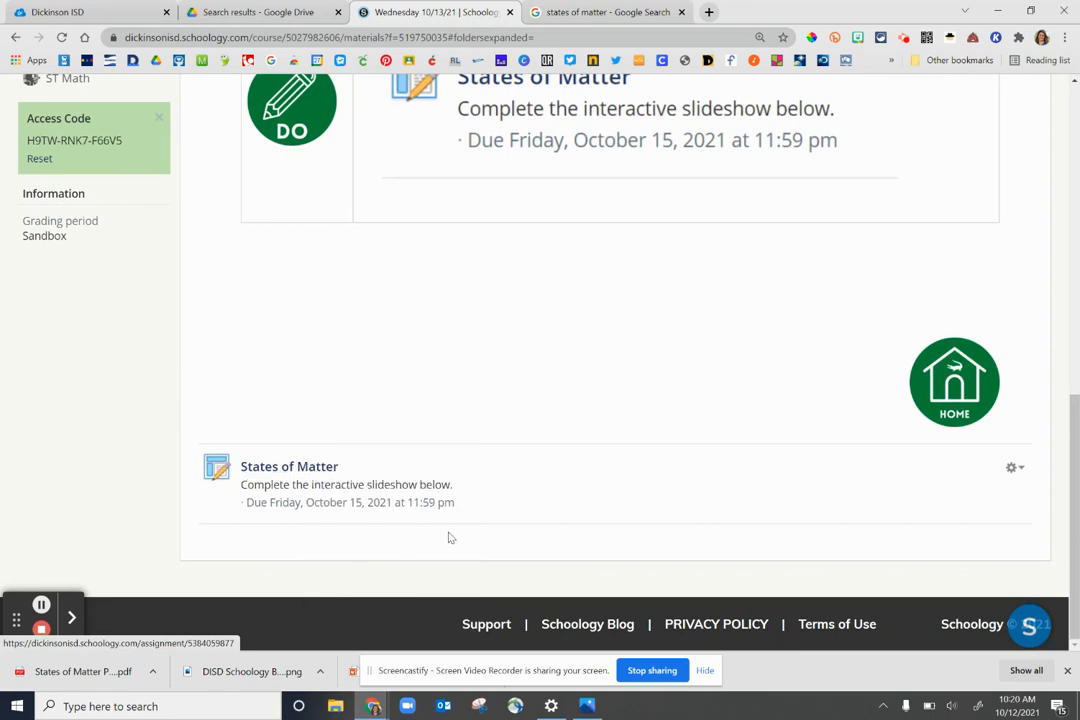
Edit Wednesday's Science Work to link the States of Matter image in the DO row to the copied assignment address, and save
scroll(607, 447, up, 5)
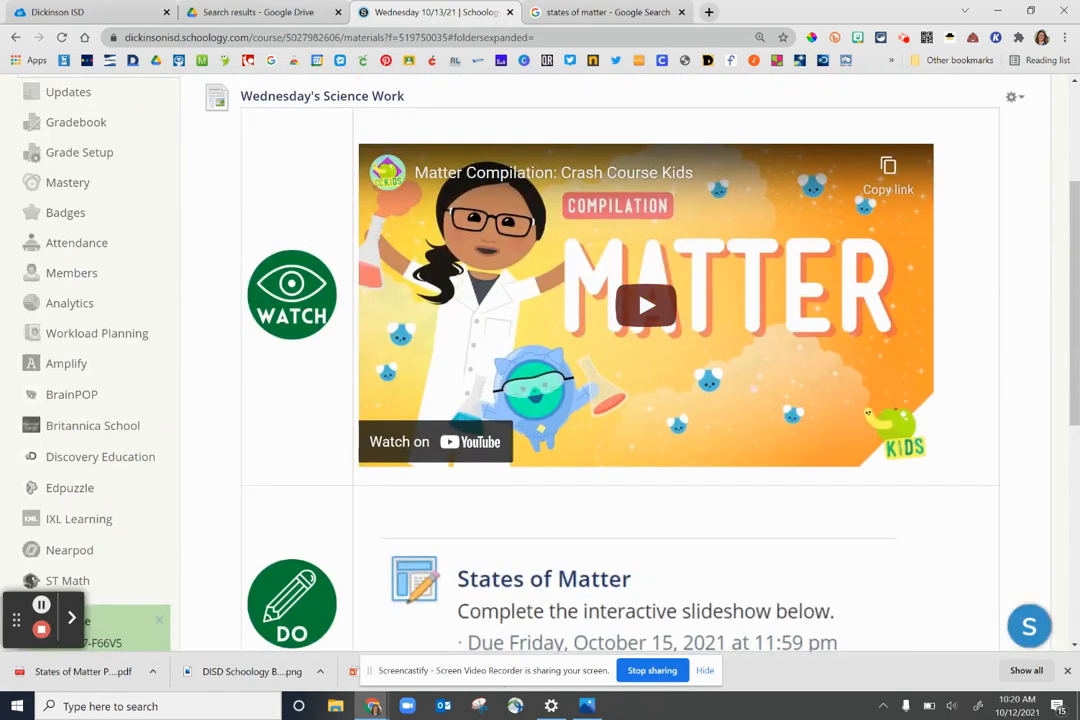
click(1013, 97)
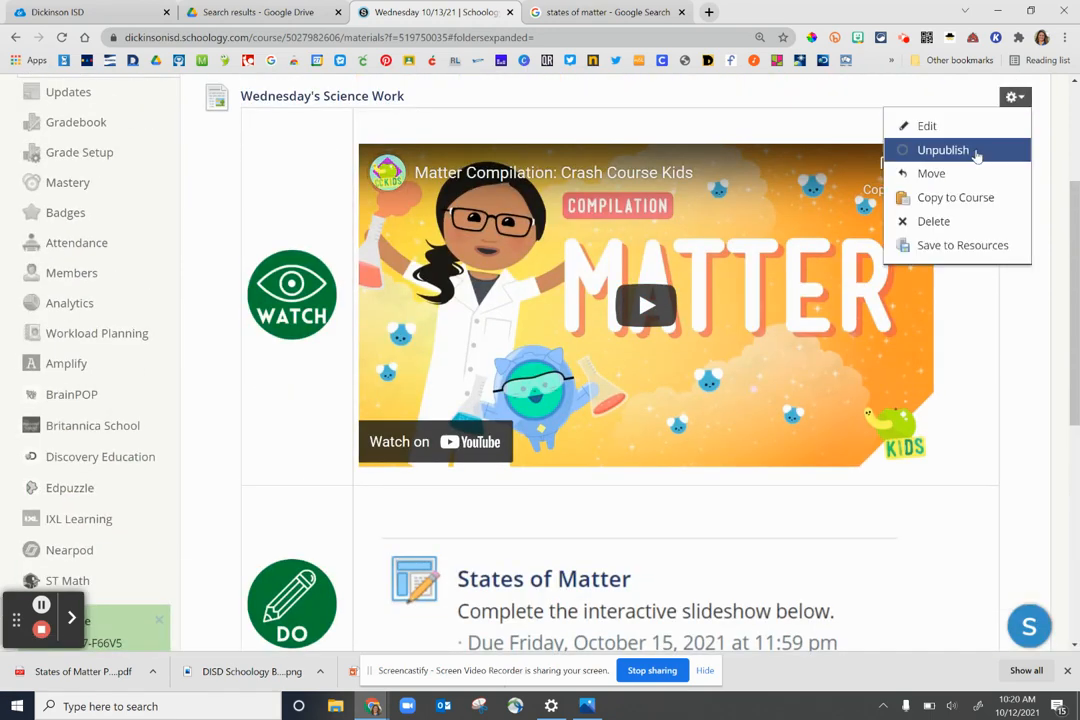
scroll(948, 135, down, 1)
click(927, 90)
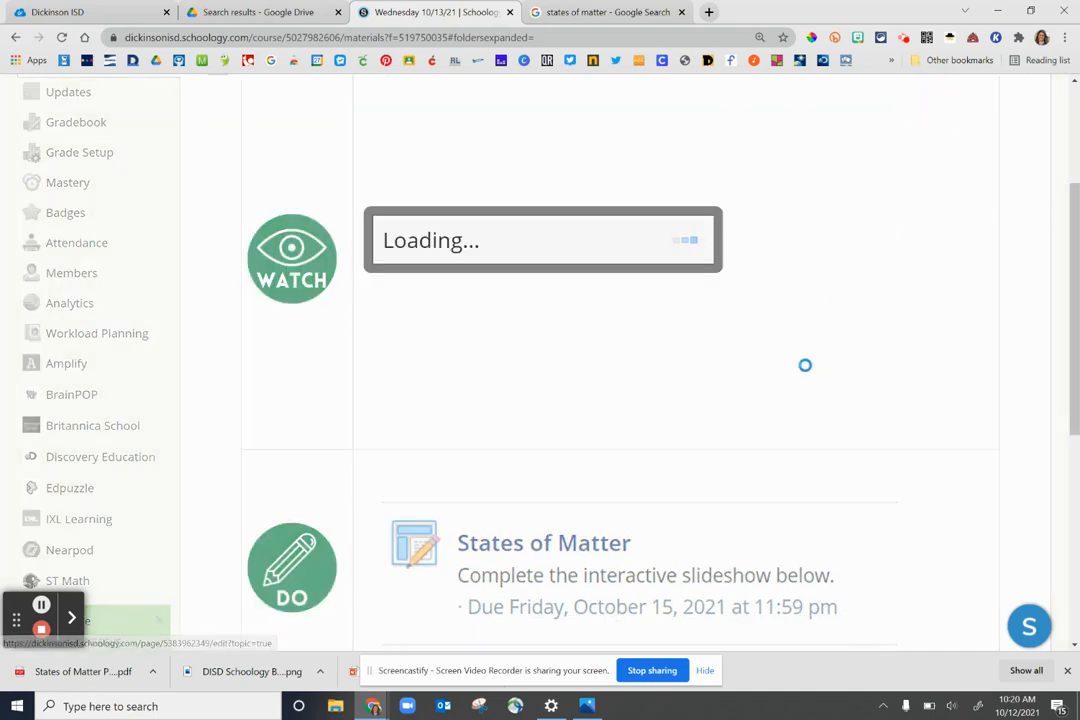
scroll(491, 425, down, 5)
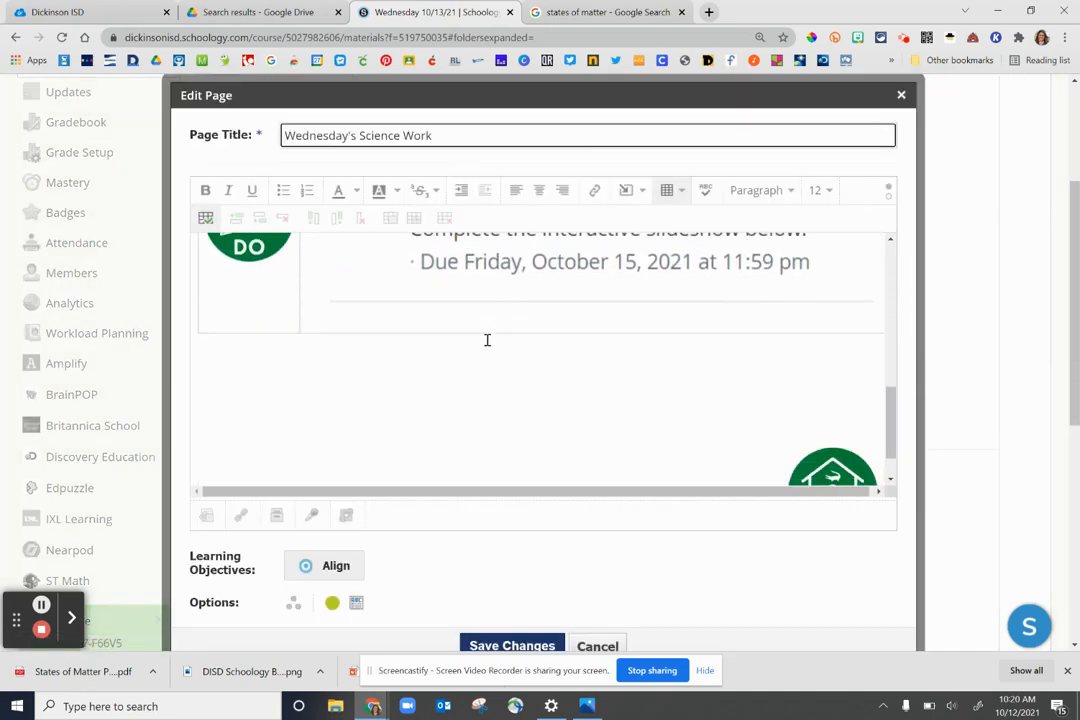
scroll(487, 340, up, 2)
click(482, 340)
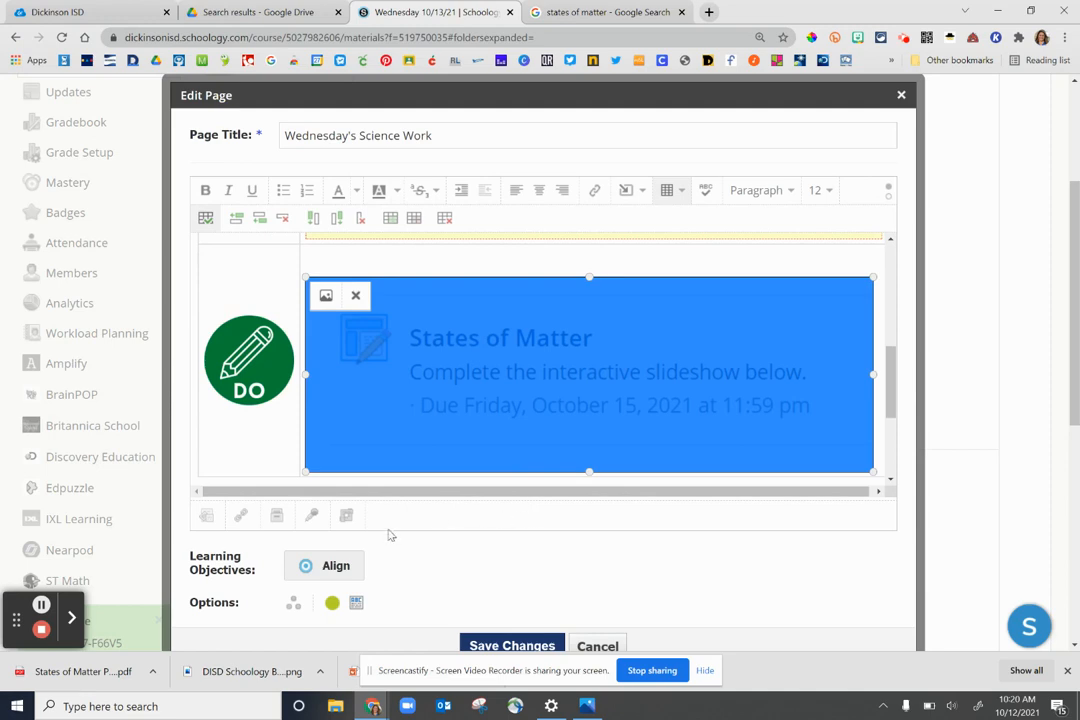
click(594, 190)
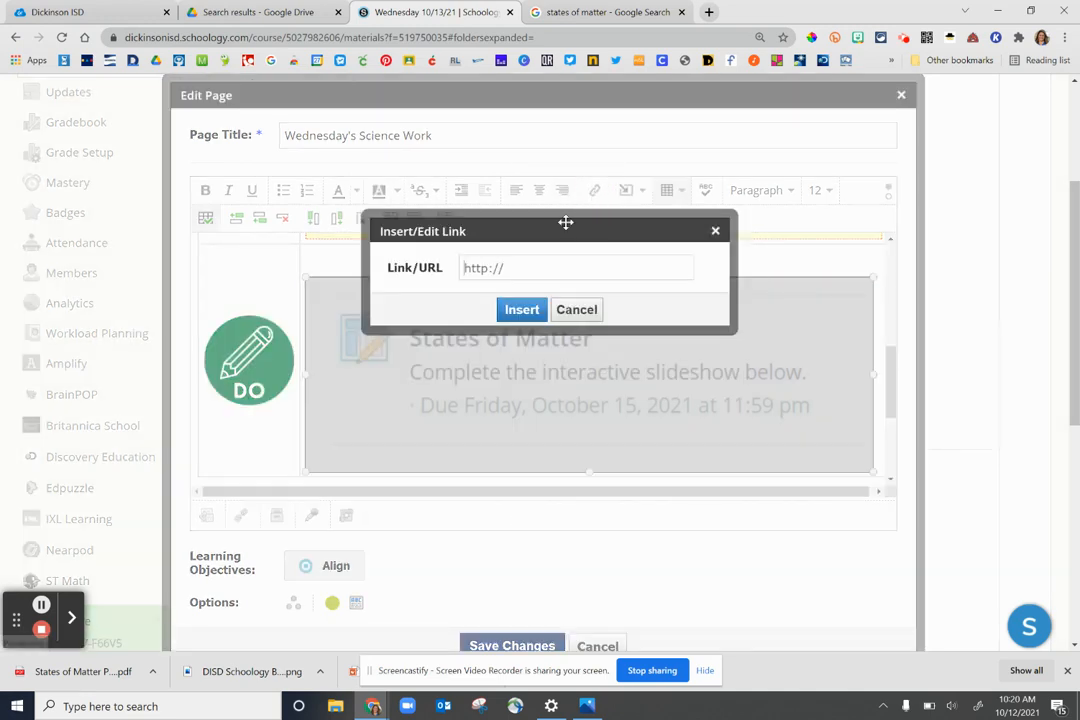
right_click(493, 268)
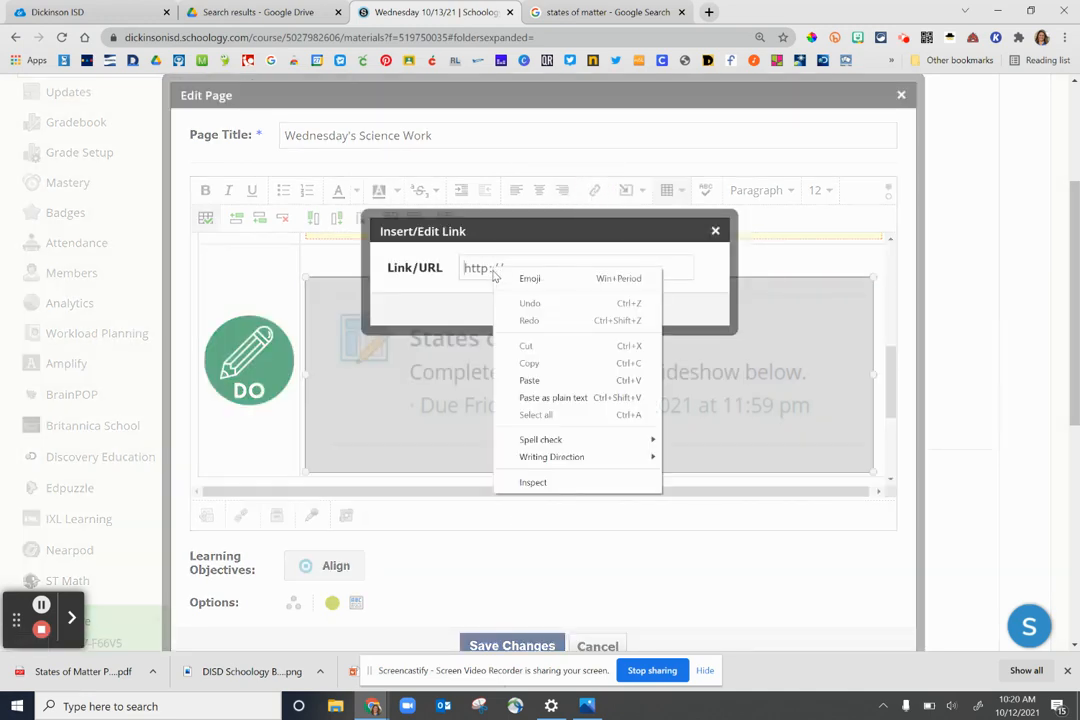
click(512, 380)
click(519, 310)
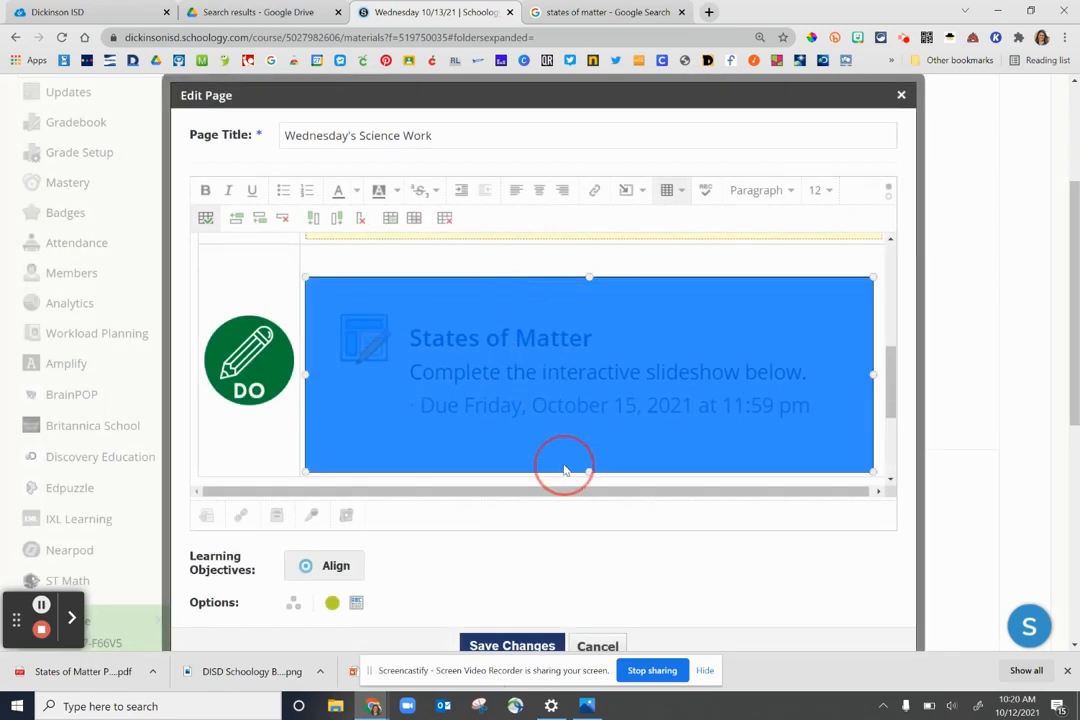
click(538, 645)
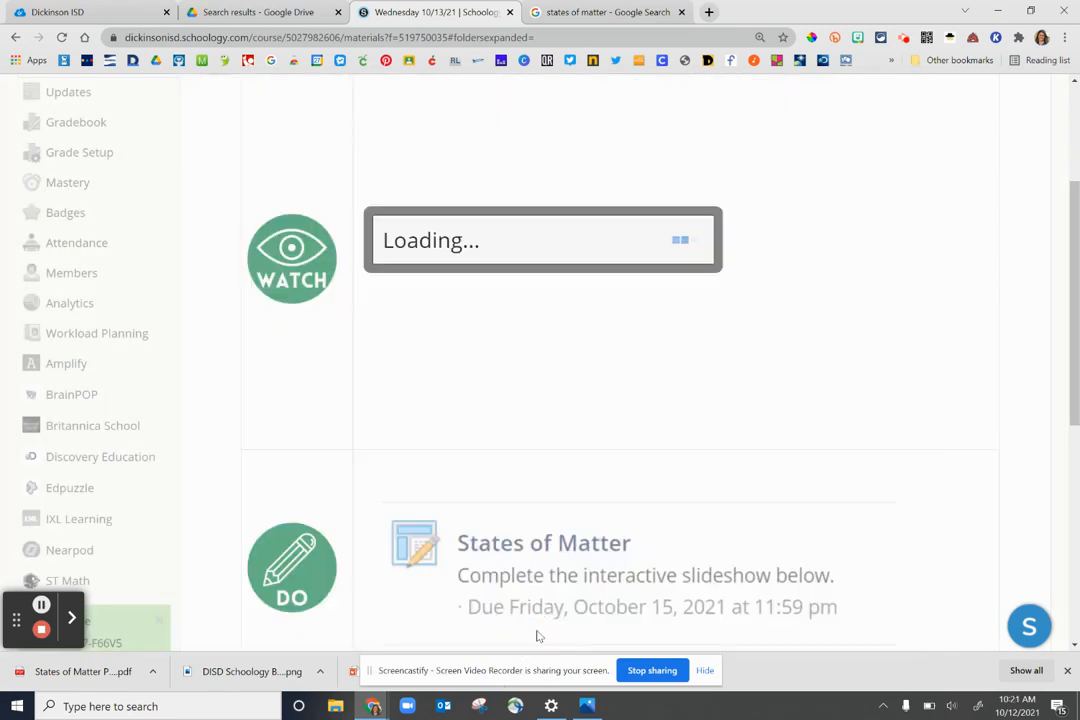
Move the States of Matter assignment from the Wednesday 10/13/21 folder to Course Resources
scroll(630, 492, down, 5)
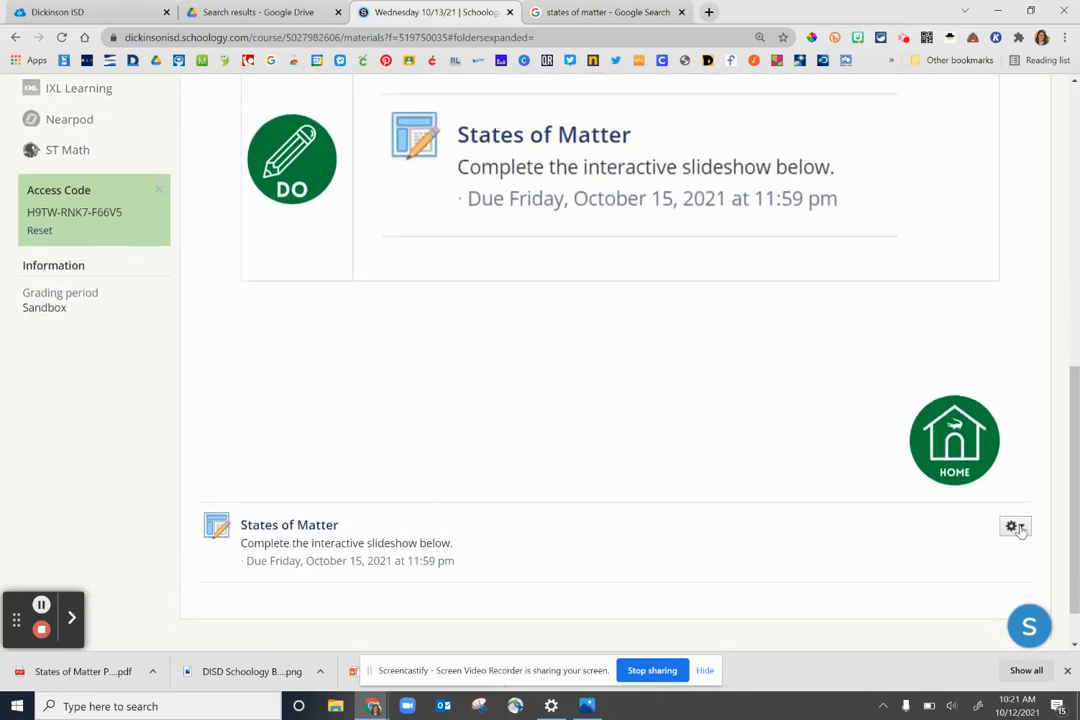
click(1013, 527)
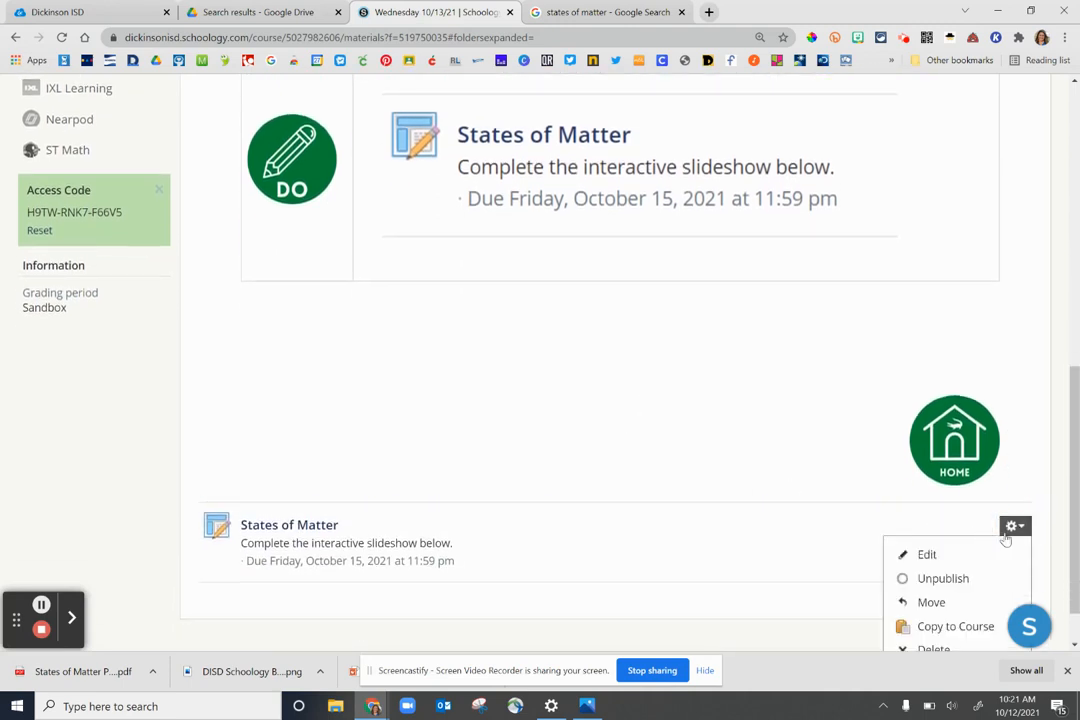
click(930, 600)
click(510, 252)
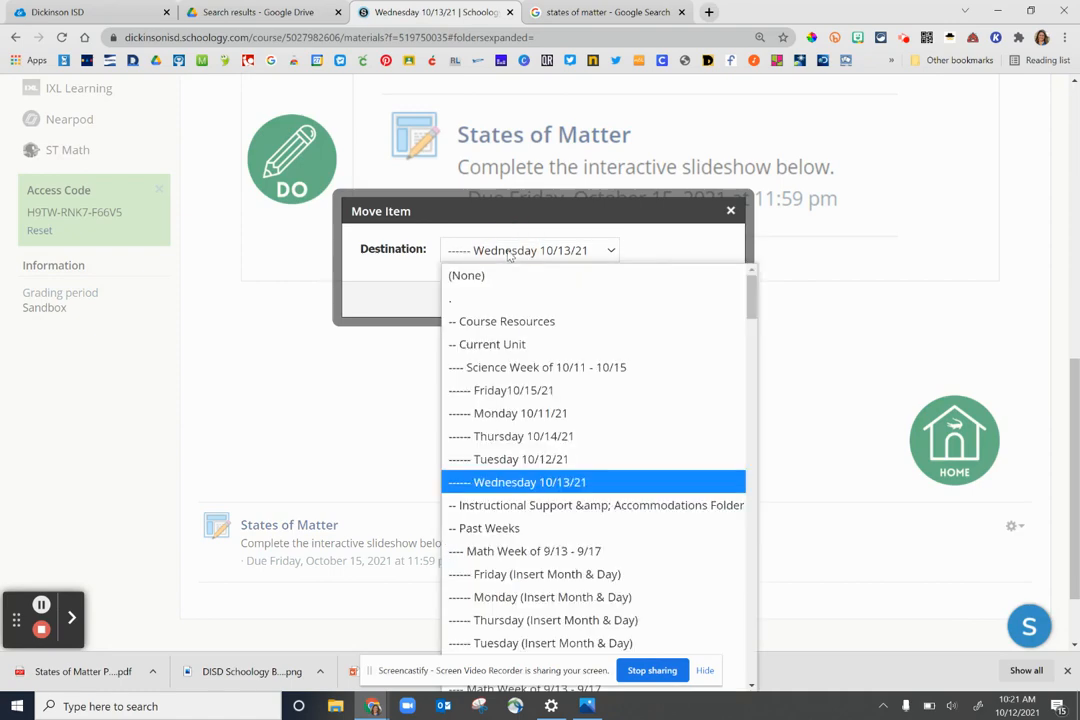
click(497, 319)
click(511, 300)
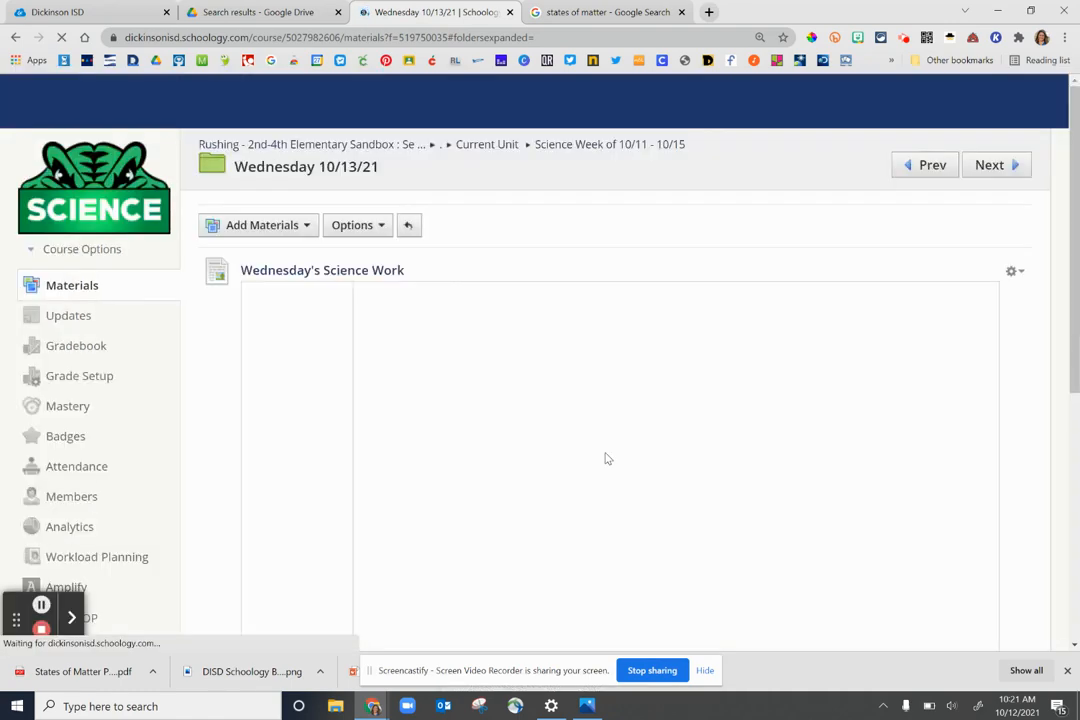
Test the linked States of Matter image on Wednesday's page and open the attached "Science: Matter - Assignment" slideshow
scroll(615, 310, up, 4)
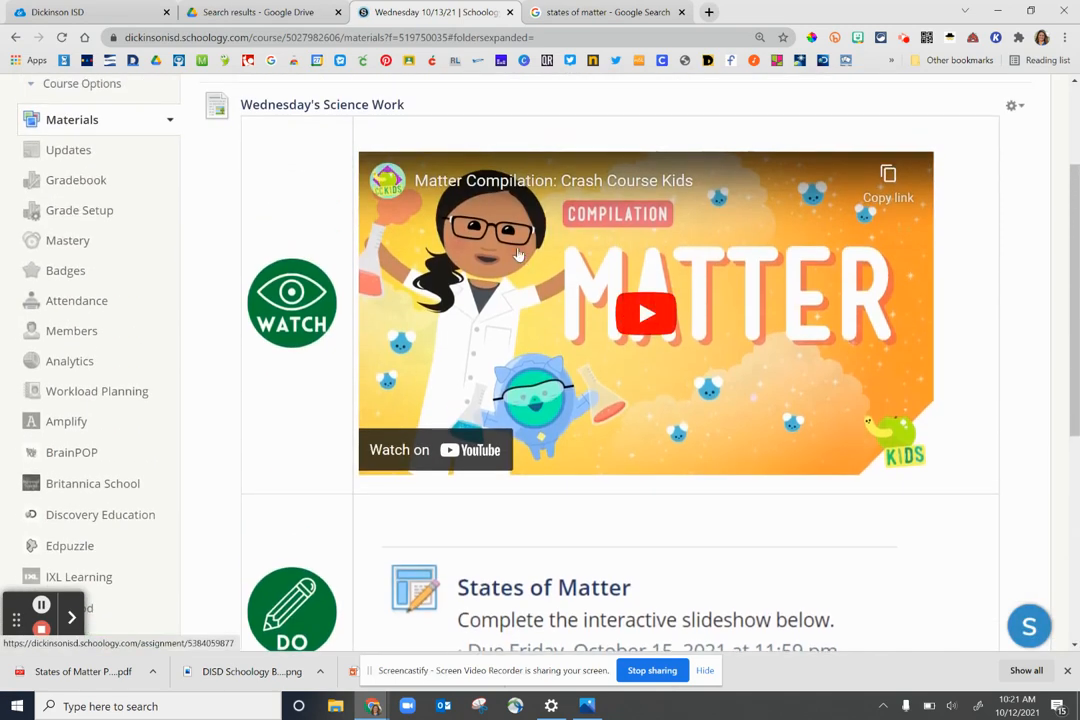
scroll(530, 420, down, 2)
click(525, 373)
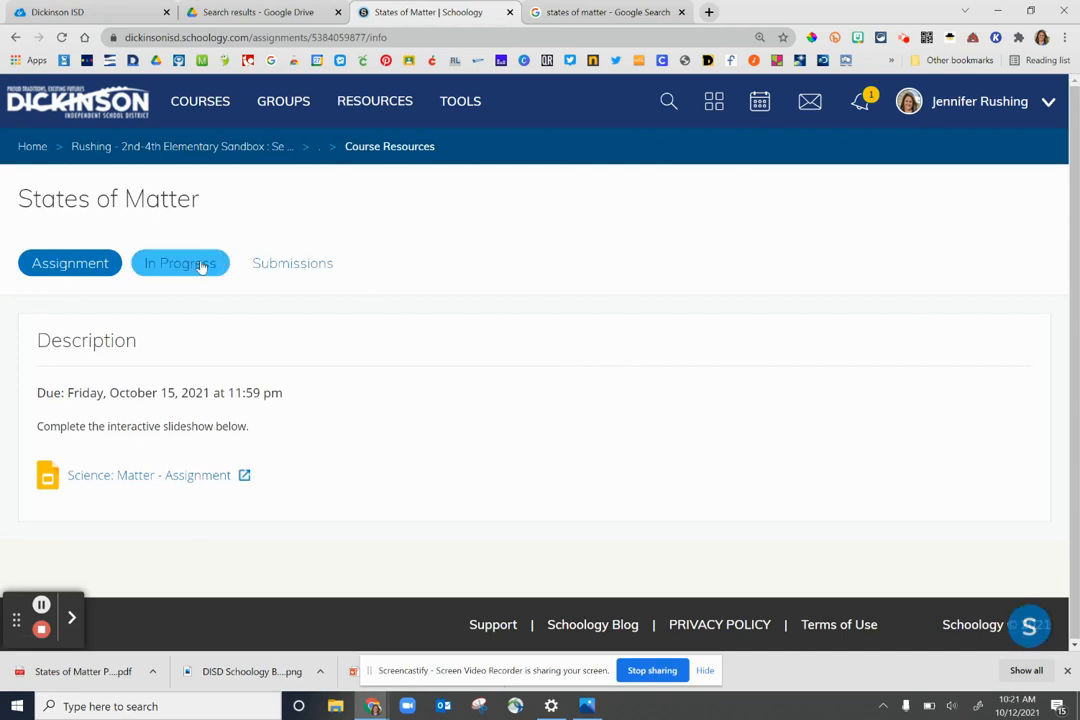
click(120, 476)
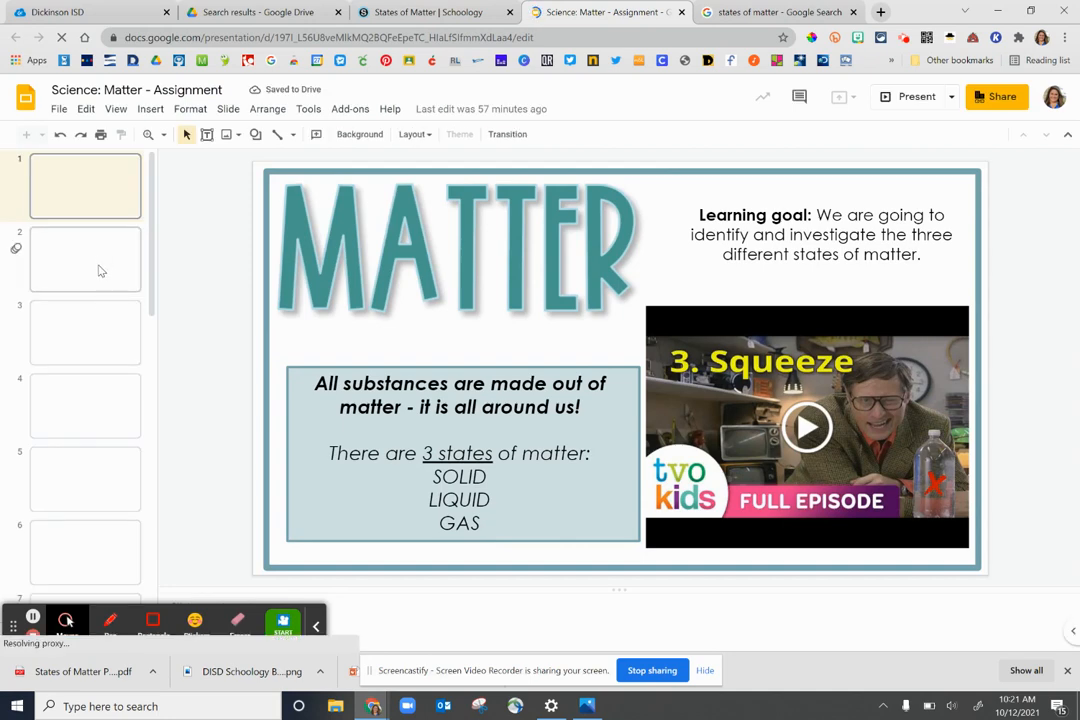
Look through the first four slides of the Matter slideshow and close it
click(98, 274)
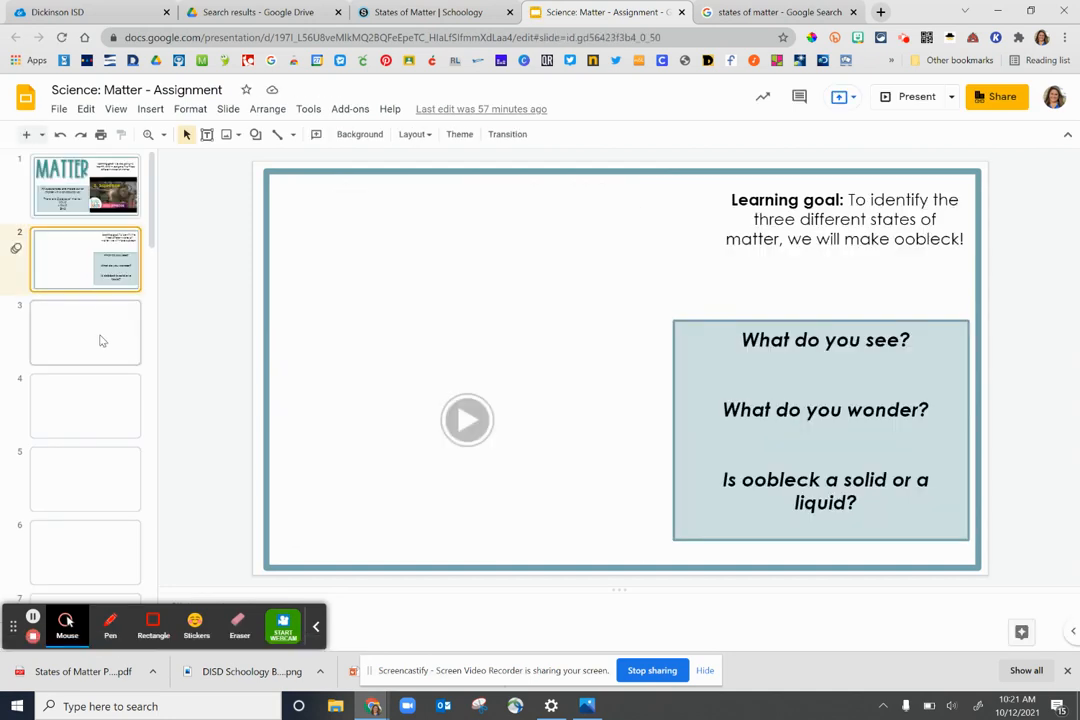
click(100, 341)
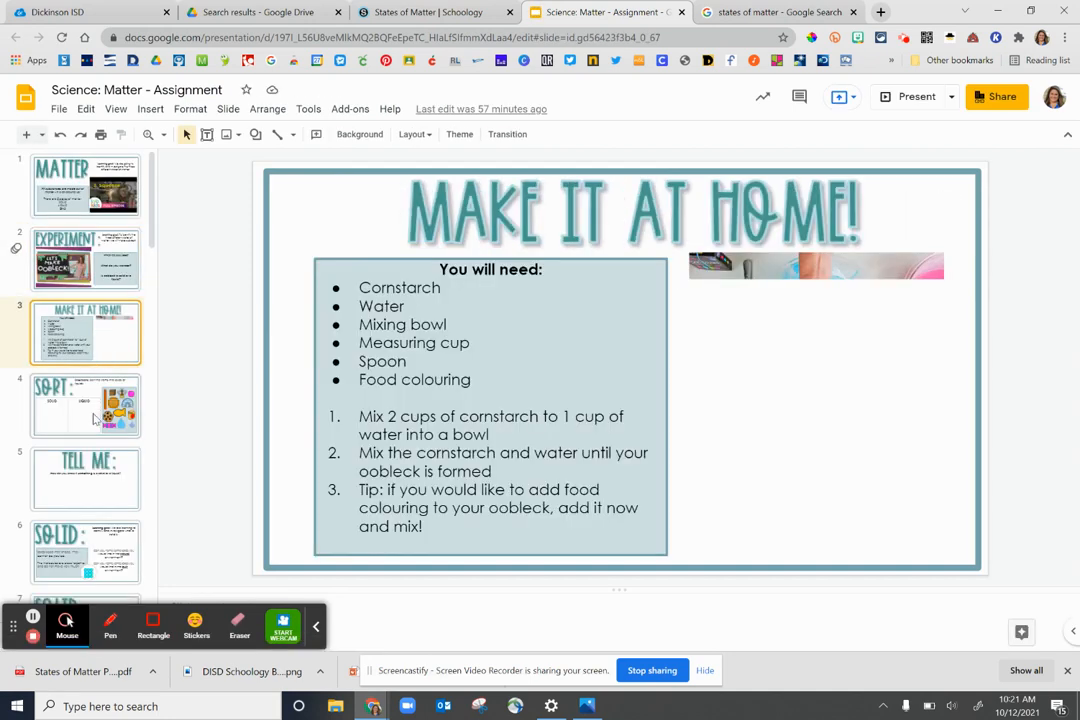
click(88, 421)
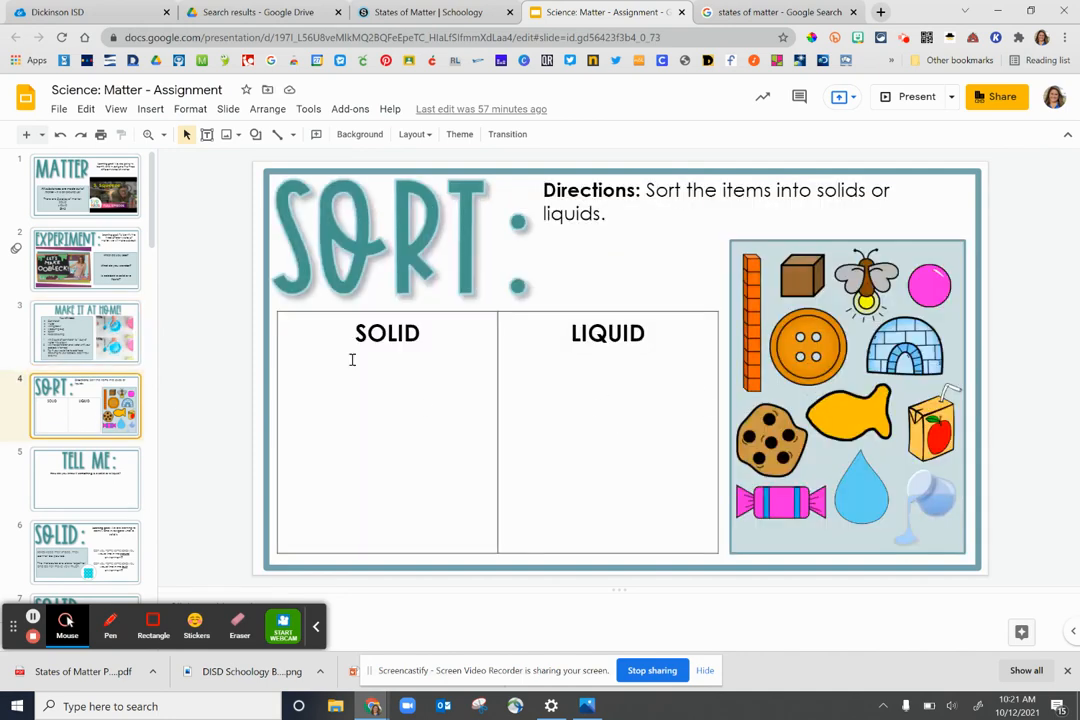
click(85, 190)
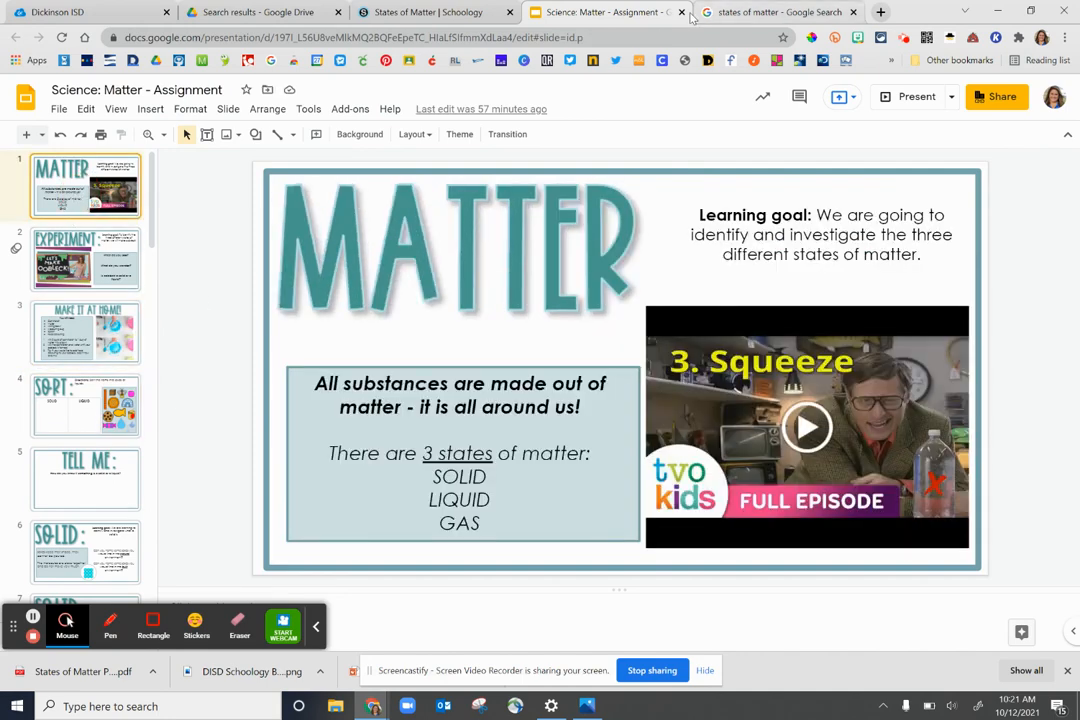
click(681, 12)
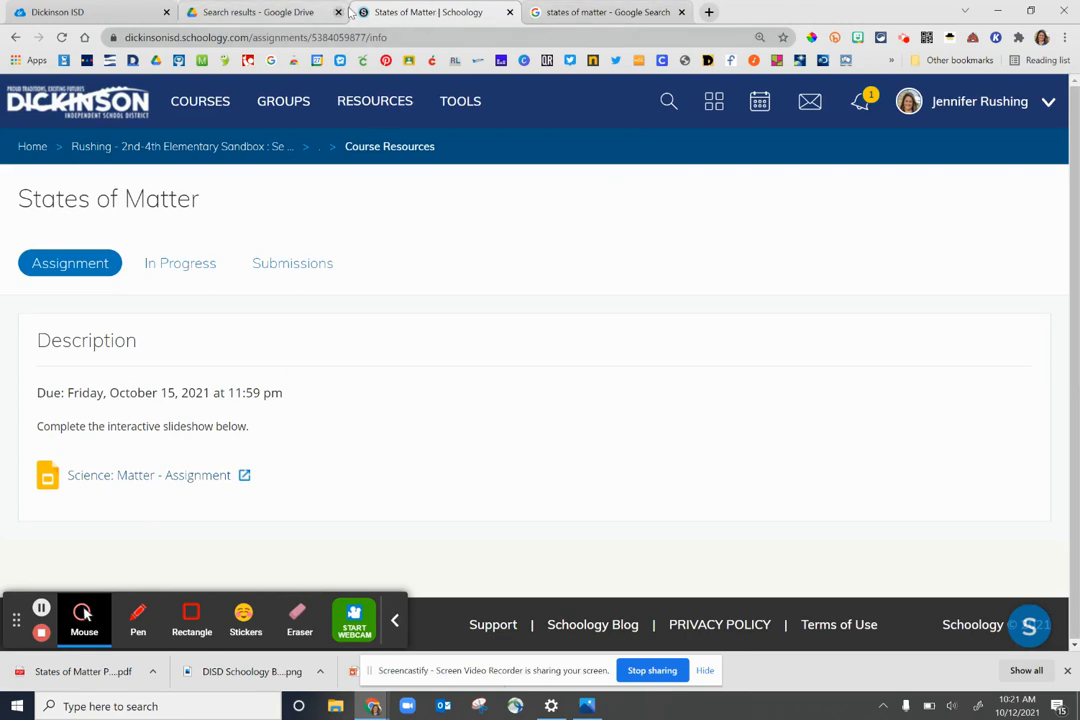
Return from the assignment to the main materials page of the 2nd-4th Elementary Sandbox course
click(280, 12)
click(400, 12)
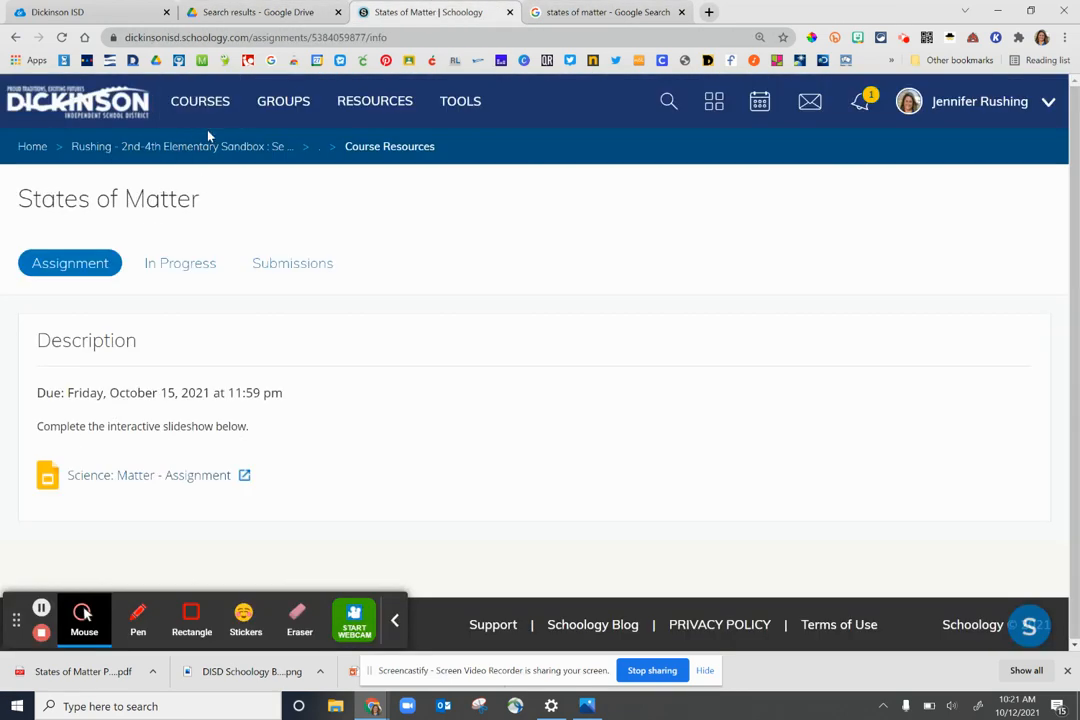
click(265, 147)
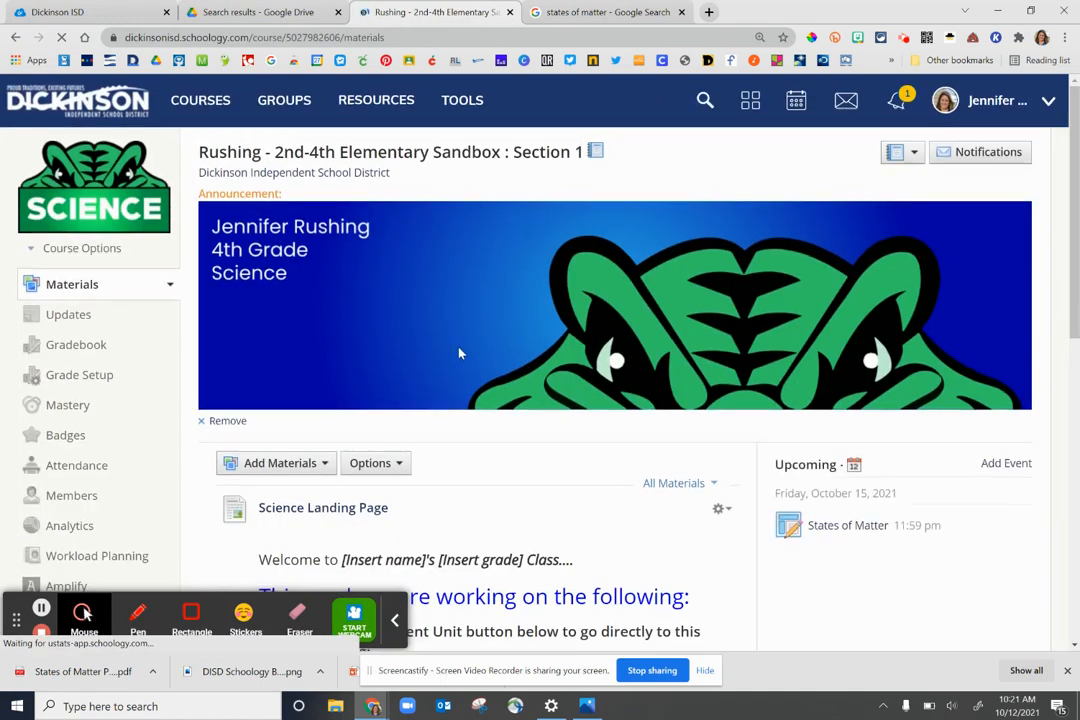
Go through the Current Unit and Science Week of 10/11 - 10/15 folders to open the Thursday 10/14/21 folder
scroll(458, 355, down, 2)
scroll(460, 365, up, 1)
scroll(460, 365, down, 3)
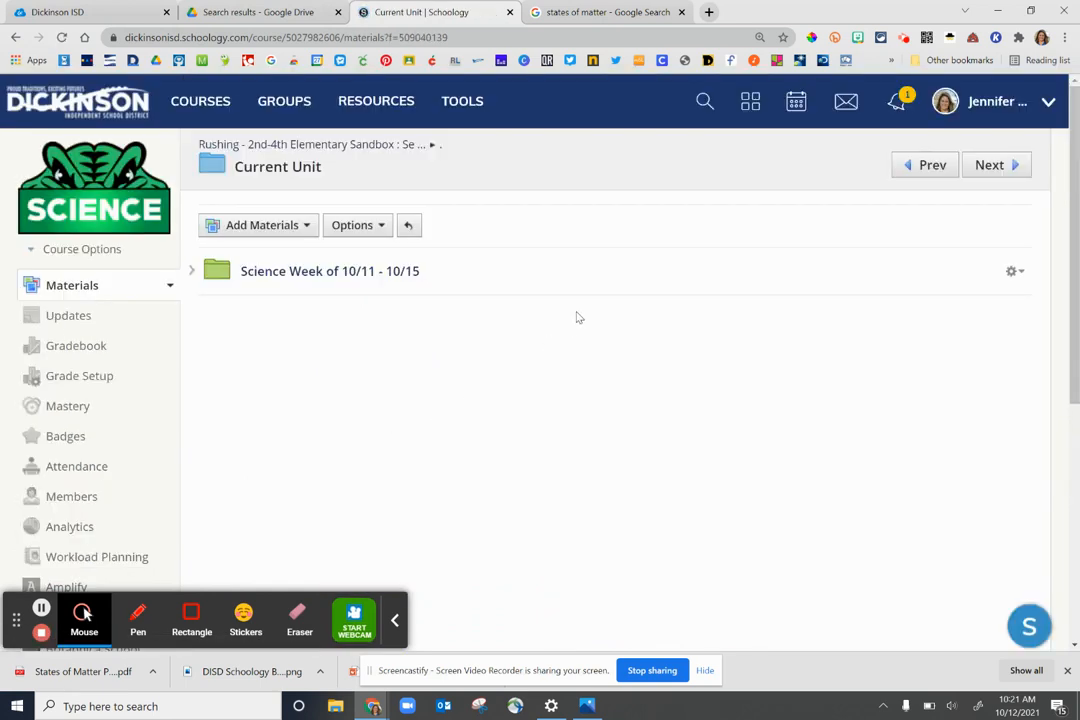
click(396, 271)
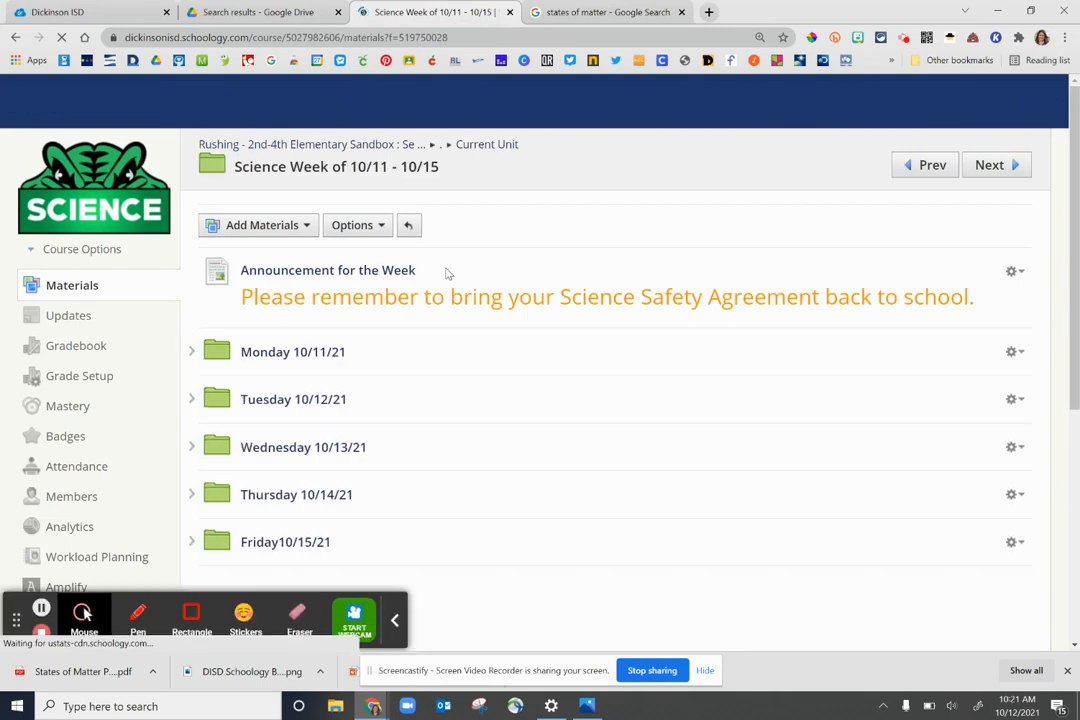
scroll(318, 445, down, 1)
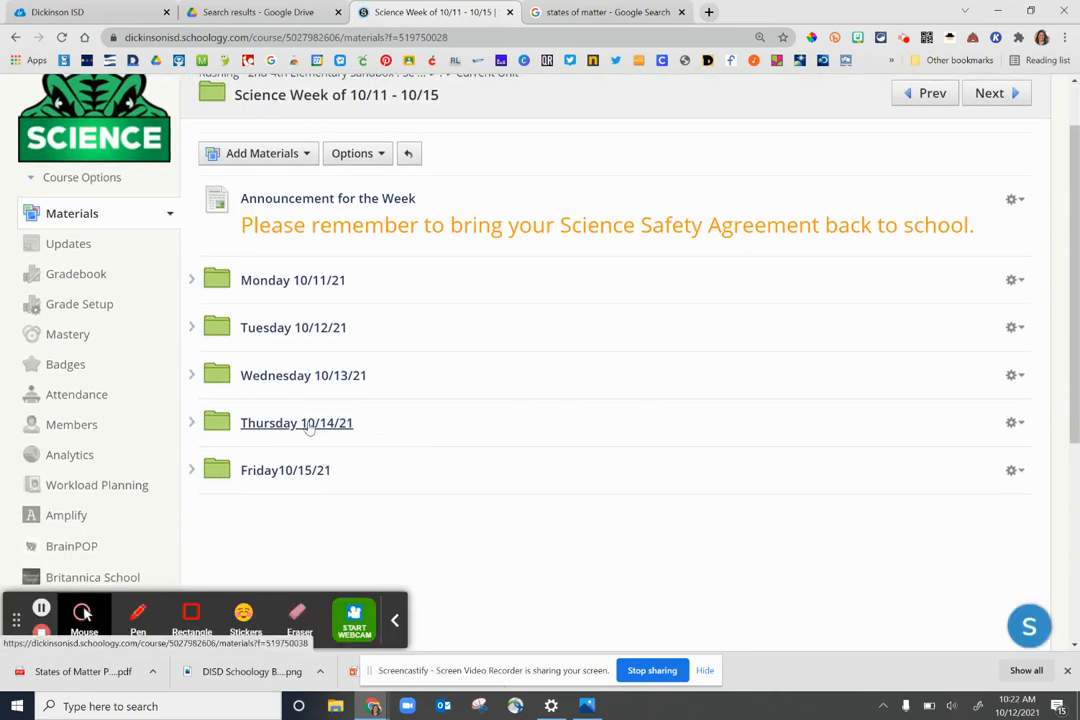
click(308, 424)
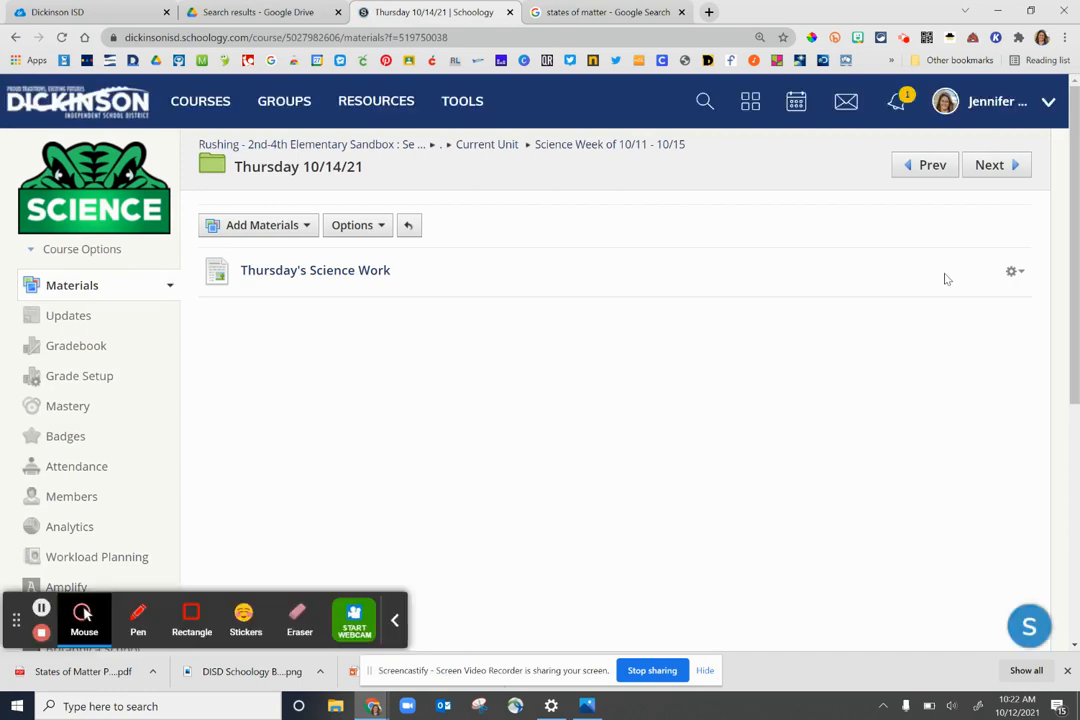
click(1015, 272)
click(928, 301)
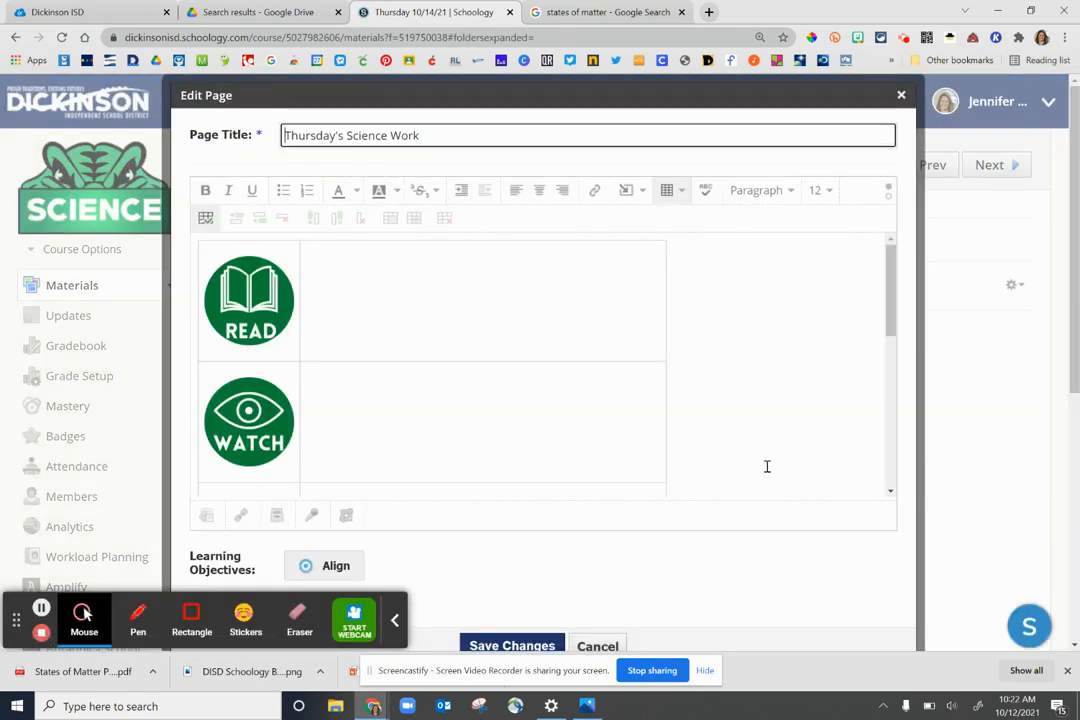
scroll(514, 299, down, 6)
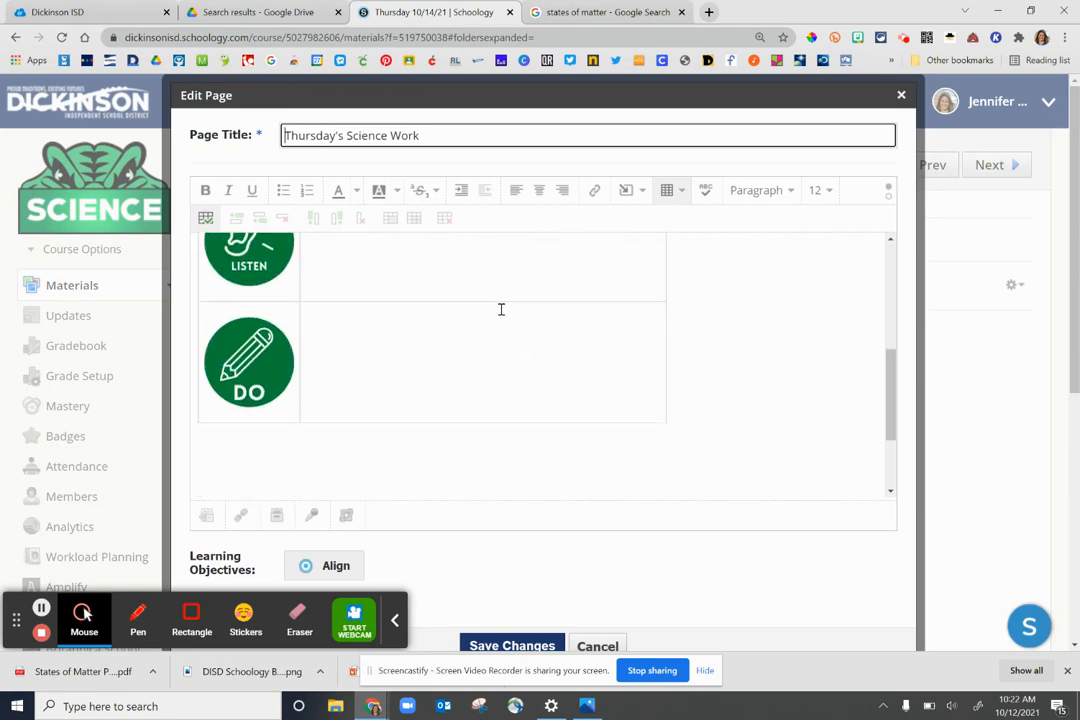
click(513, 356)
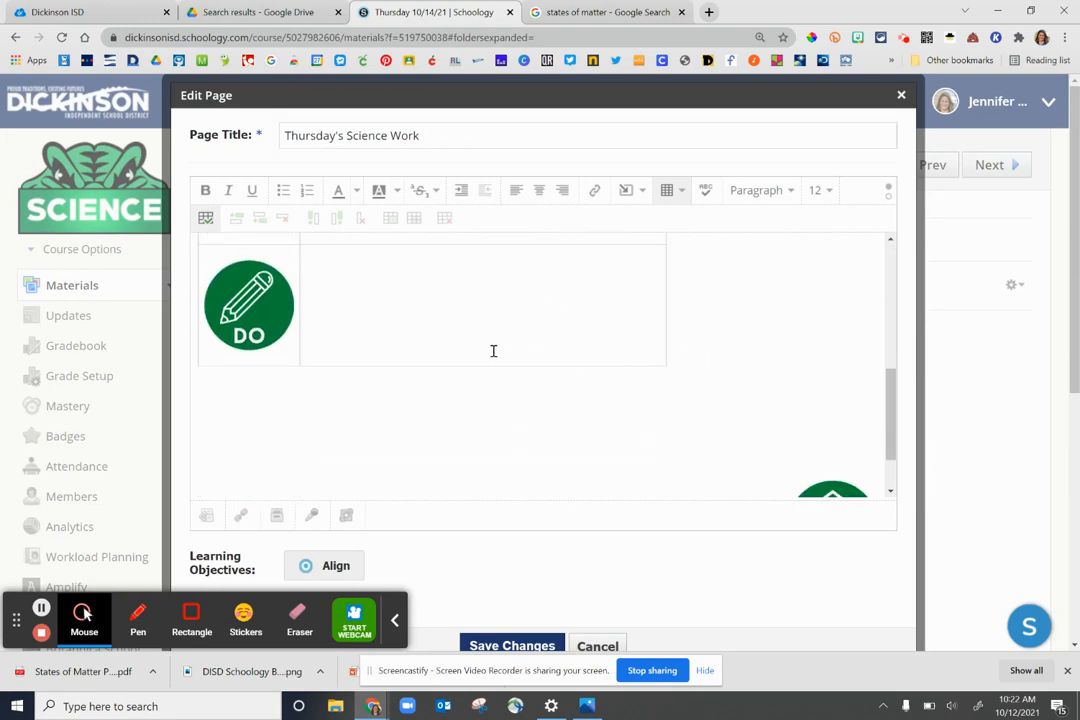
scroll(617, 340, down, 1)
scroll(617, 341, up, 1)
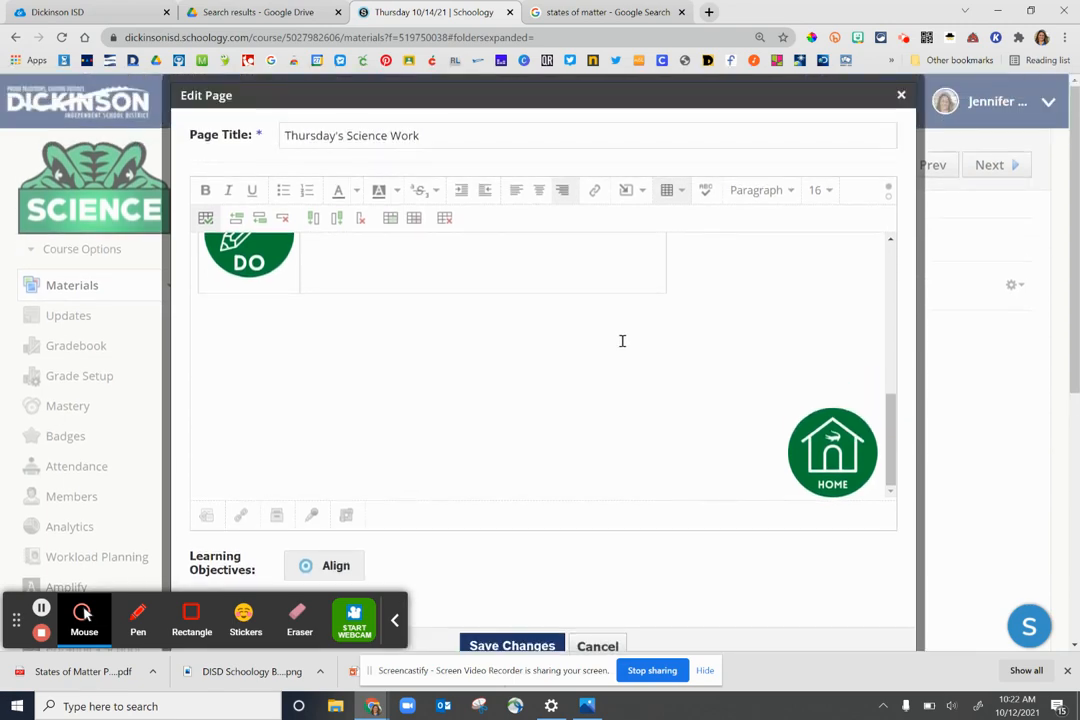
scroll(716, 393, down, 2)
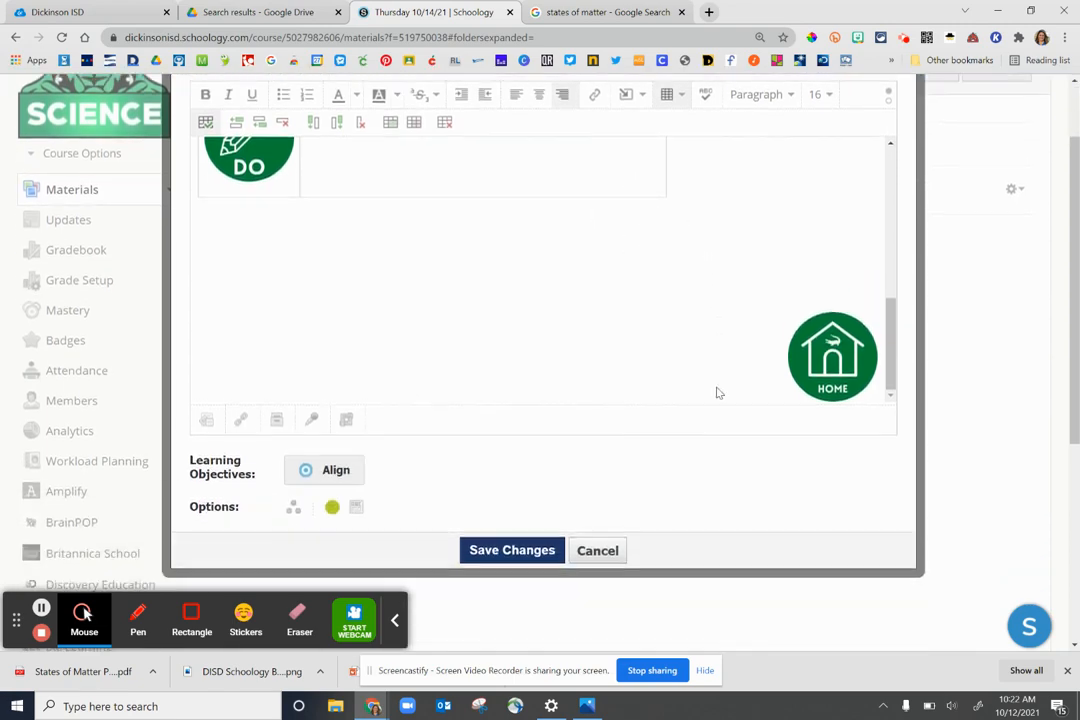
scroll(677, 393, up, 2)
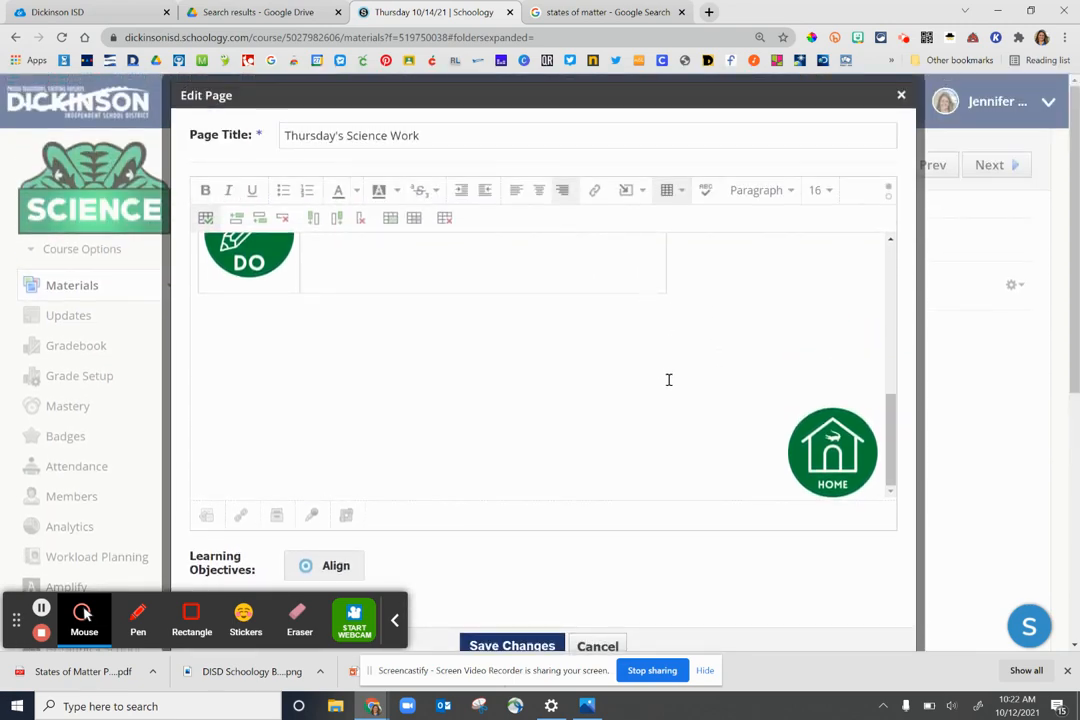
scroll(669, 380, down, 2)
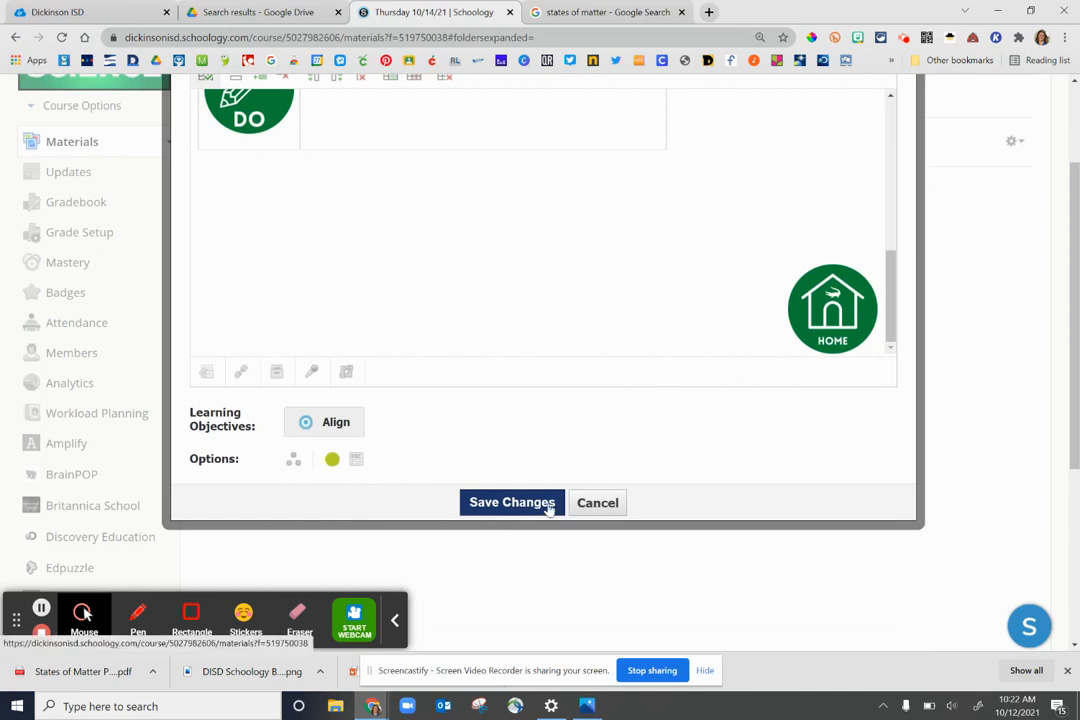
click(589, 504)
scroll(600, 430, up, 2)
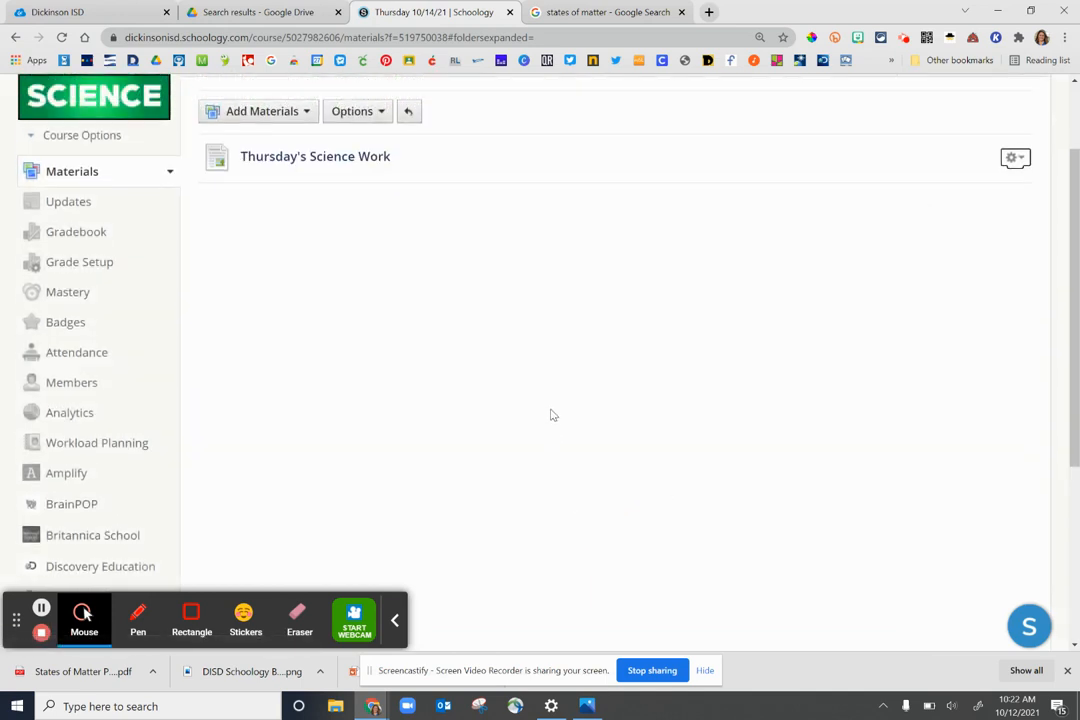
Delete the Thursday's Science Work page from the Thursday 10/14/21 folder
click(1013, 271)
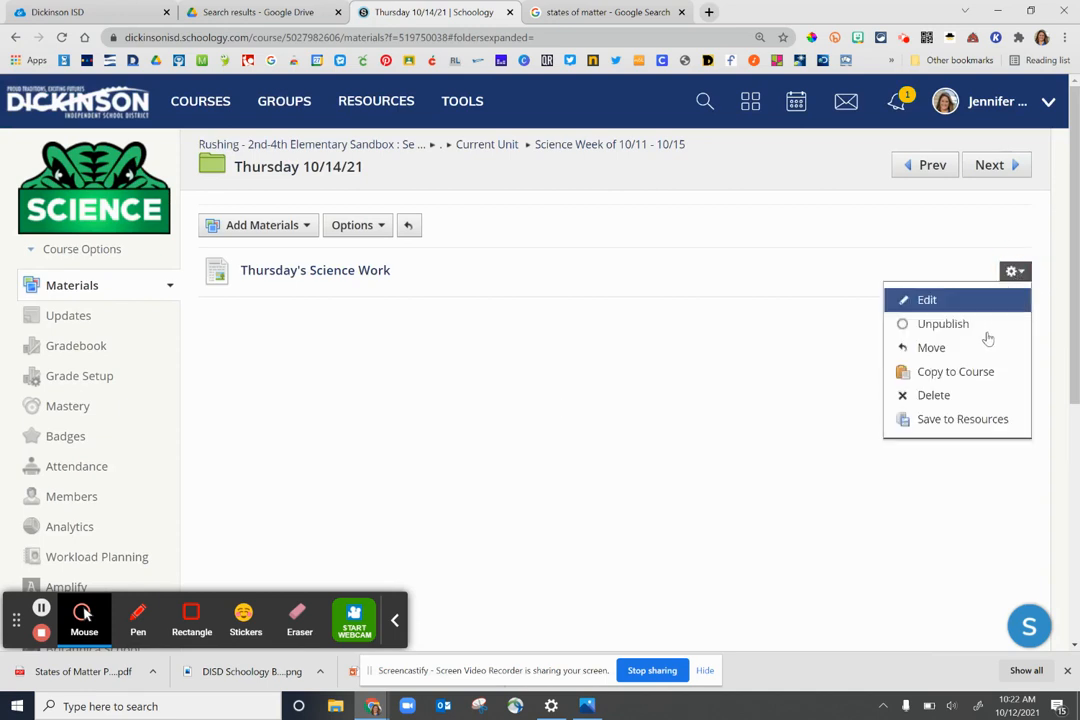
click(934, 397)
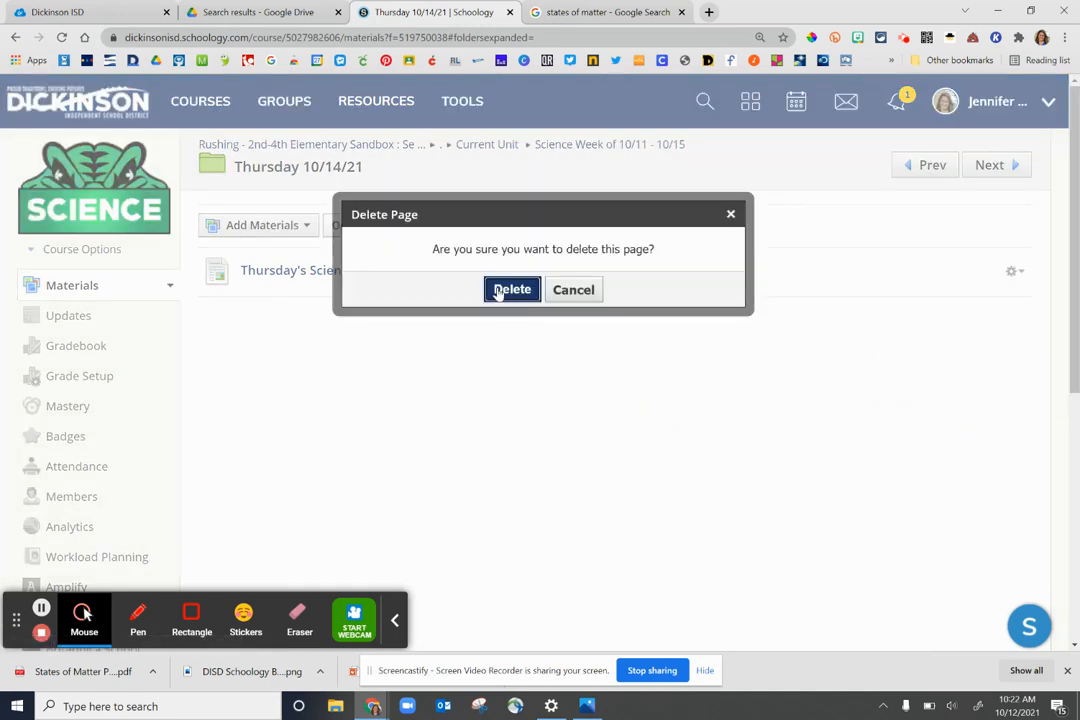
click(508, 290)
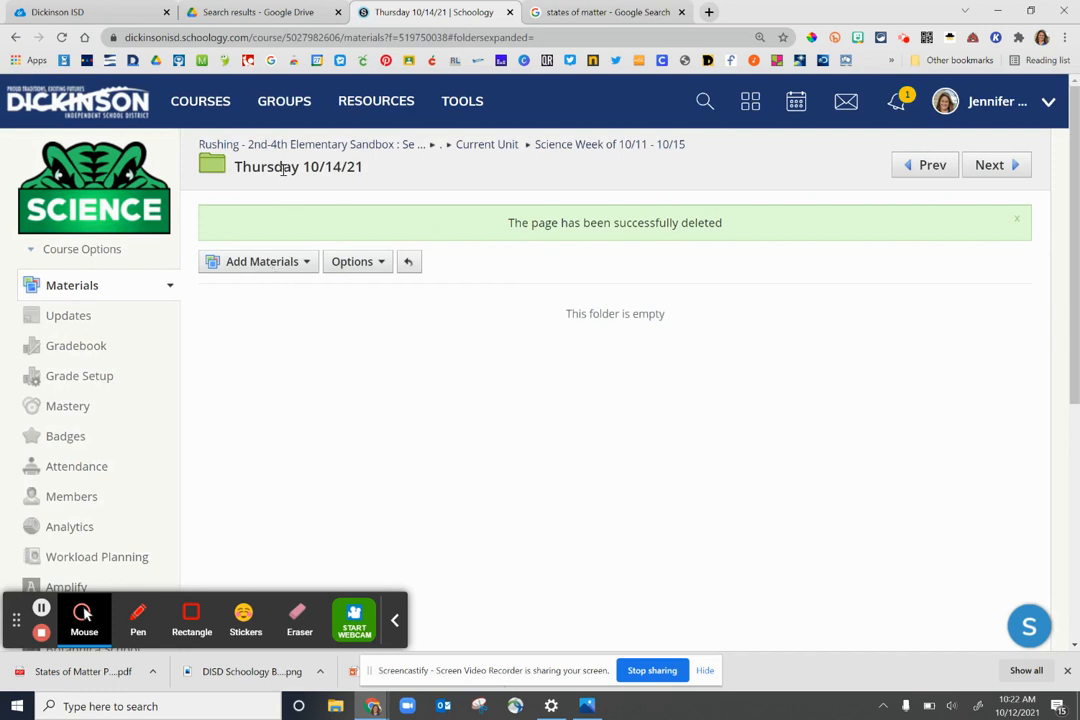
Start importing from the Dickinson Independent School District group resources and open HMH Science Fusion (Grades K - 5), Grade 4 Science, Grade 4 Assessments
click(261, 264)
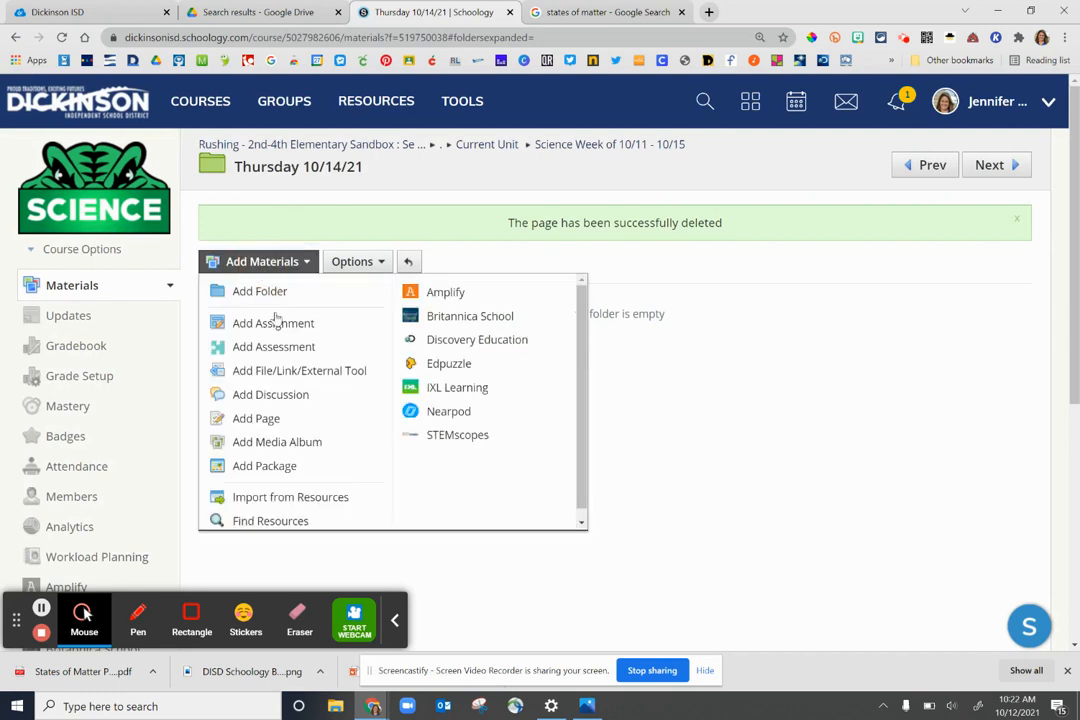
click(297, 500)
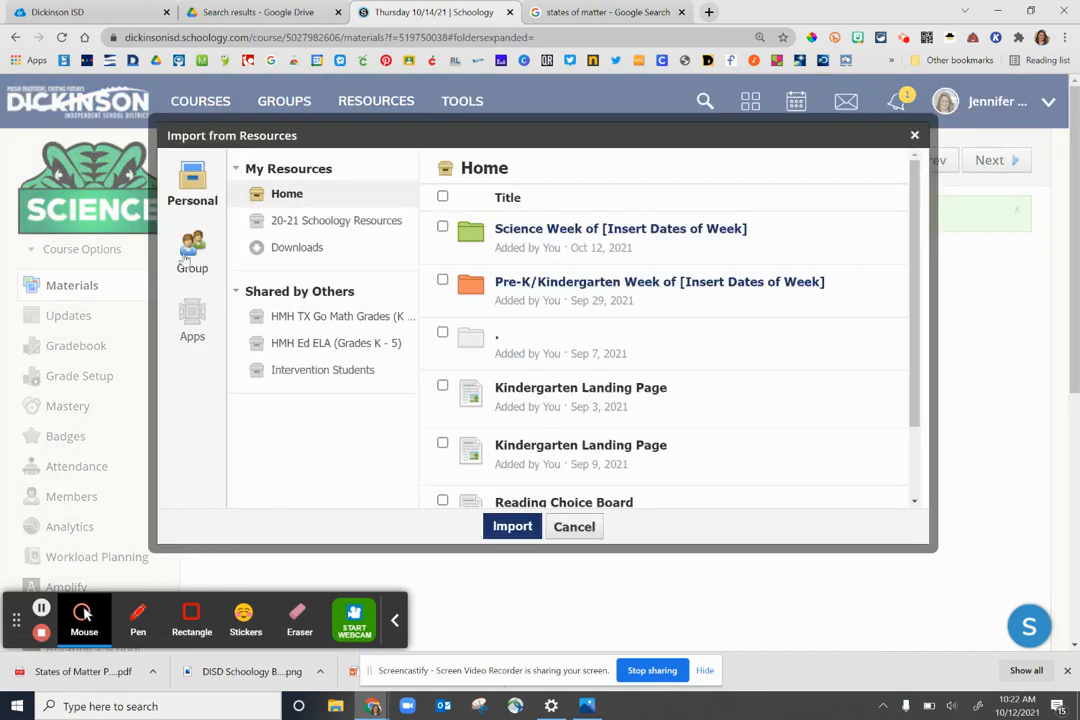
click(191, 253)
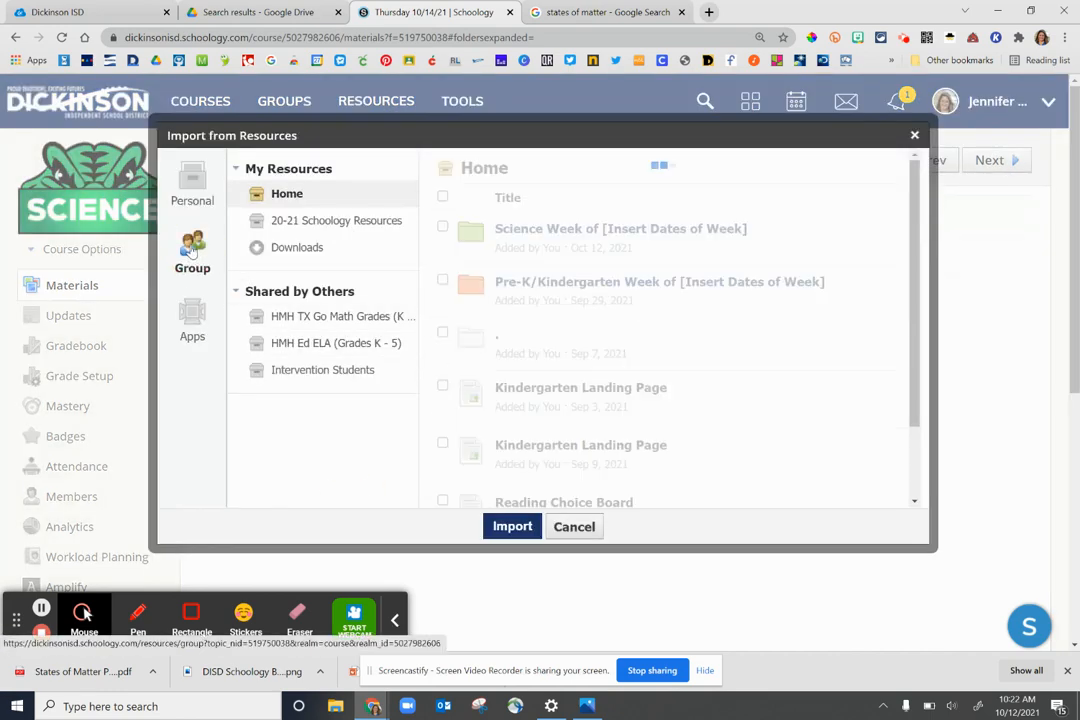
scroll(275, 329, down, 2)
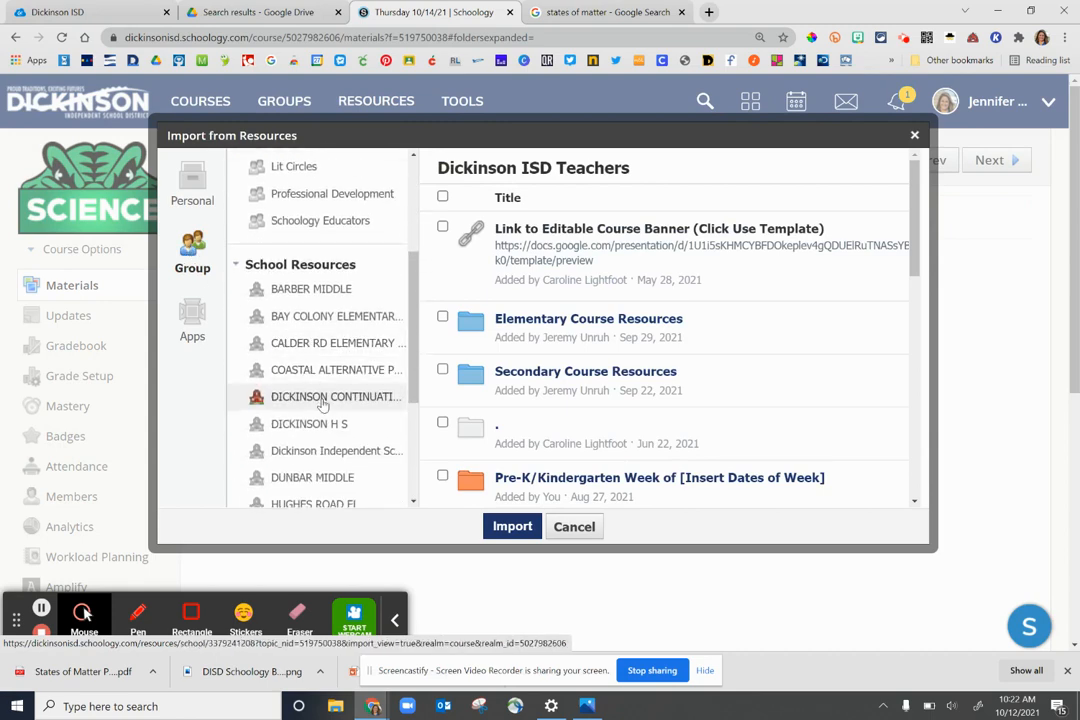
click(330, 452)
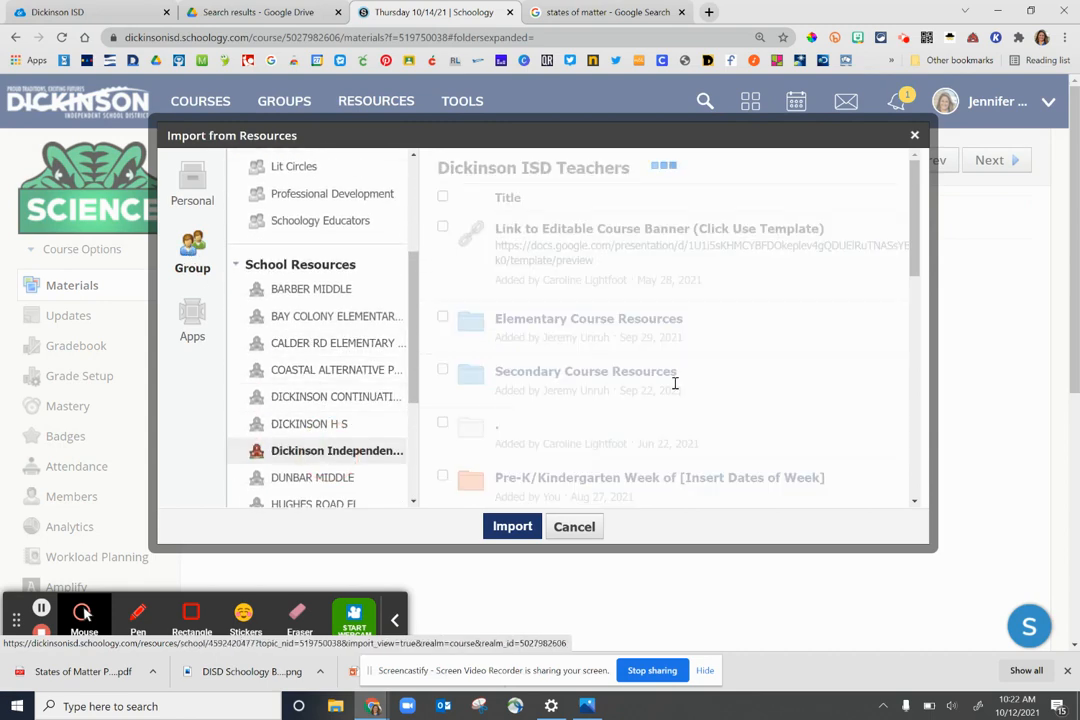
scroll(672, 380, down, 3)
click(573, 316)
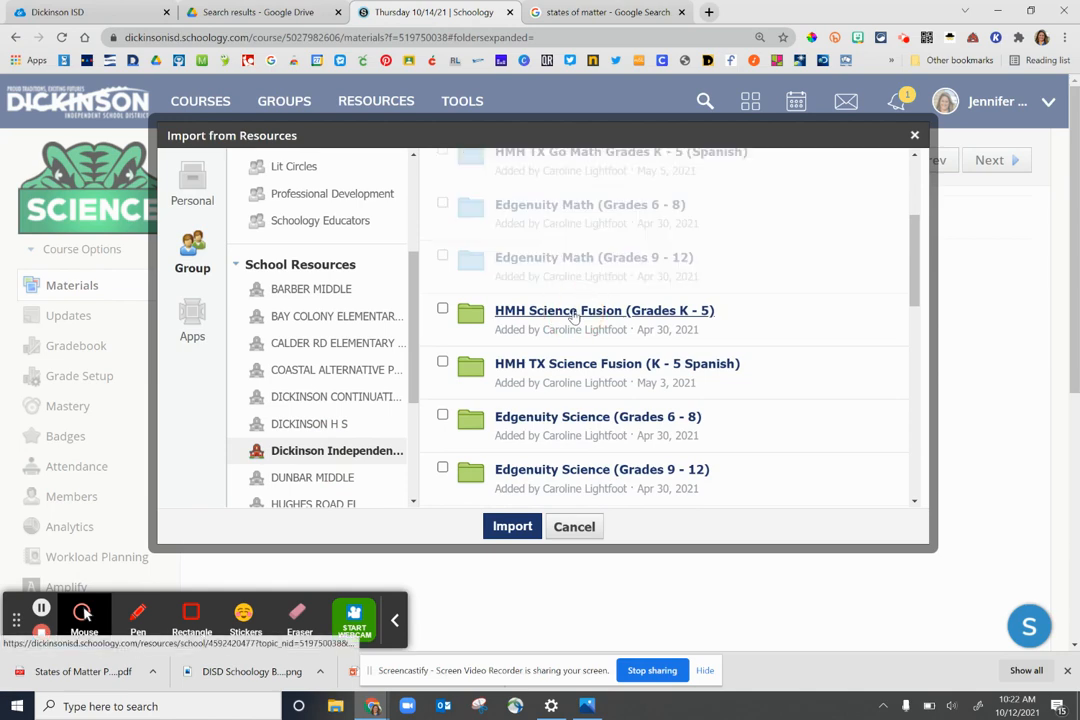
scroll(565, 330, down, 1)
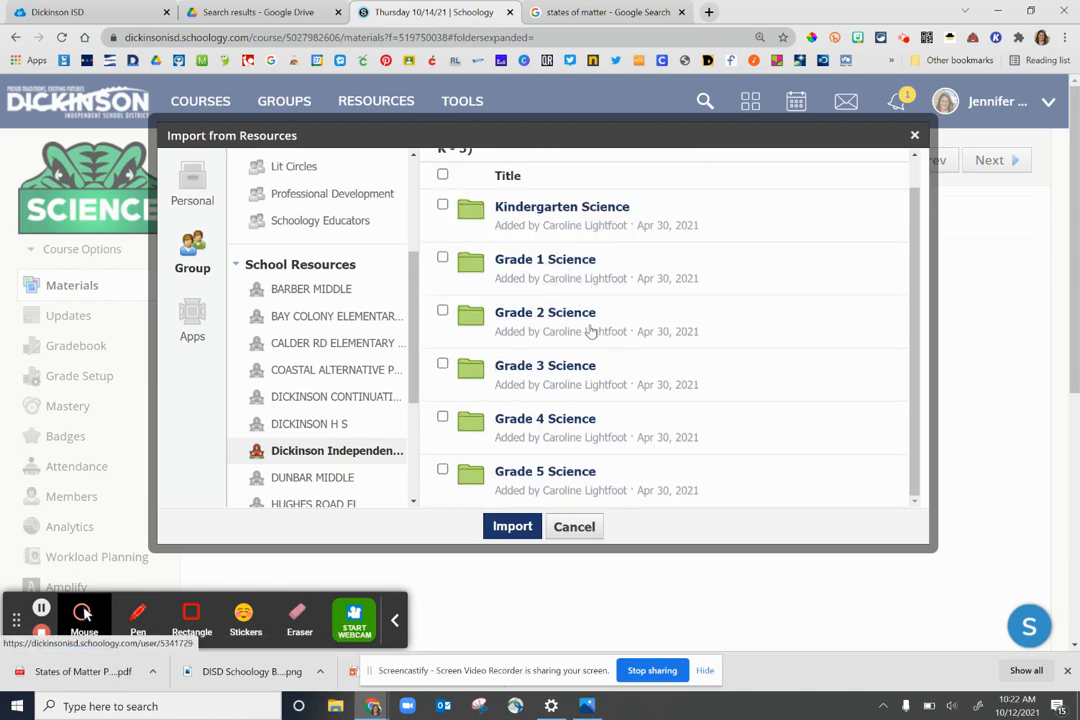
click(545, 419)
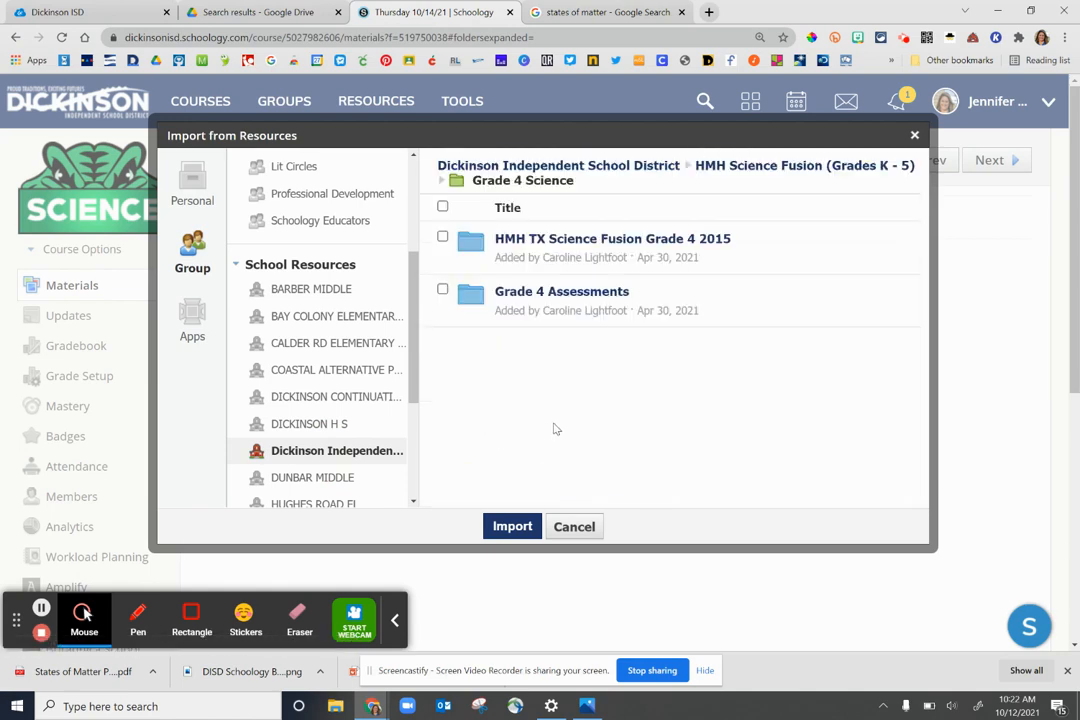
click(512, 292)
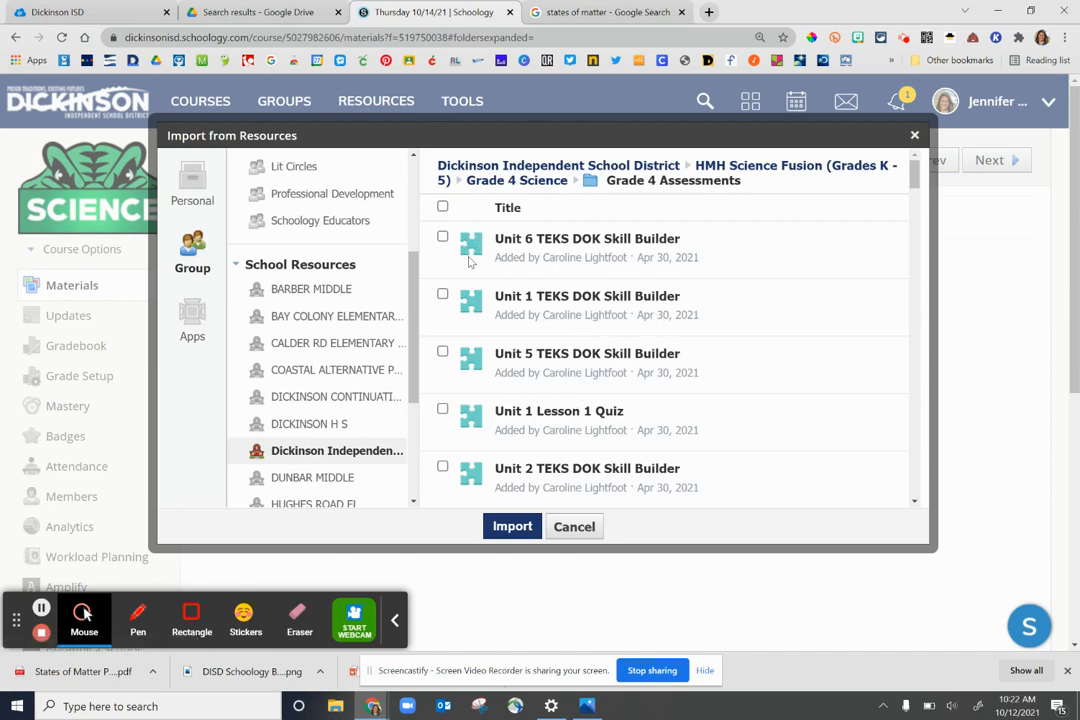
Find the Unit 3 Lesson 1 Quiz among the Grade 4 Assessments and import it into the Thursday 10/14/21 folder
scroll(632, 414, down, 4)
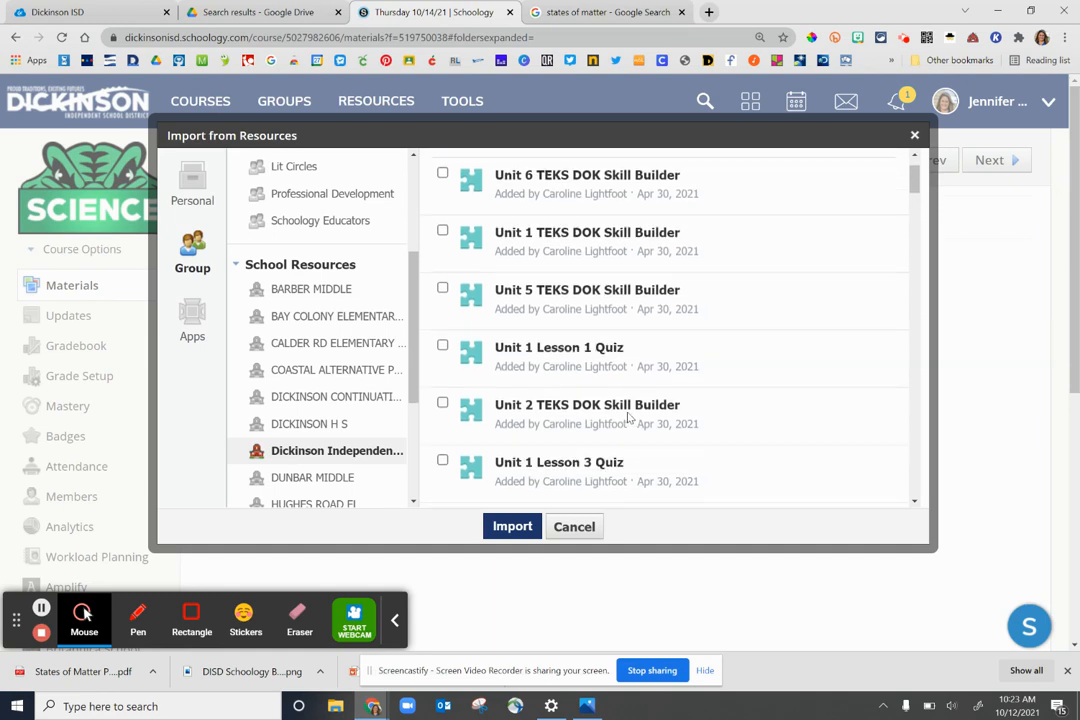
scroll(663, 410, down, 4)
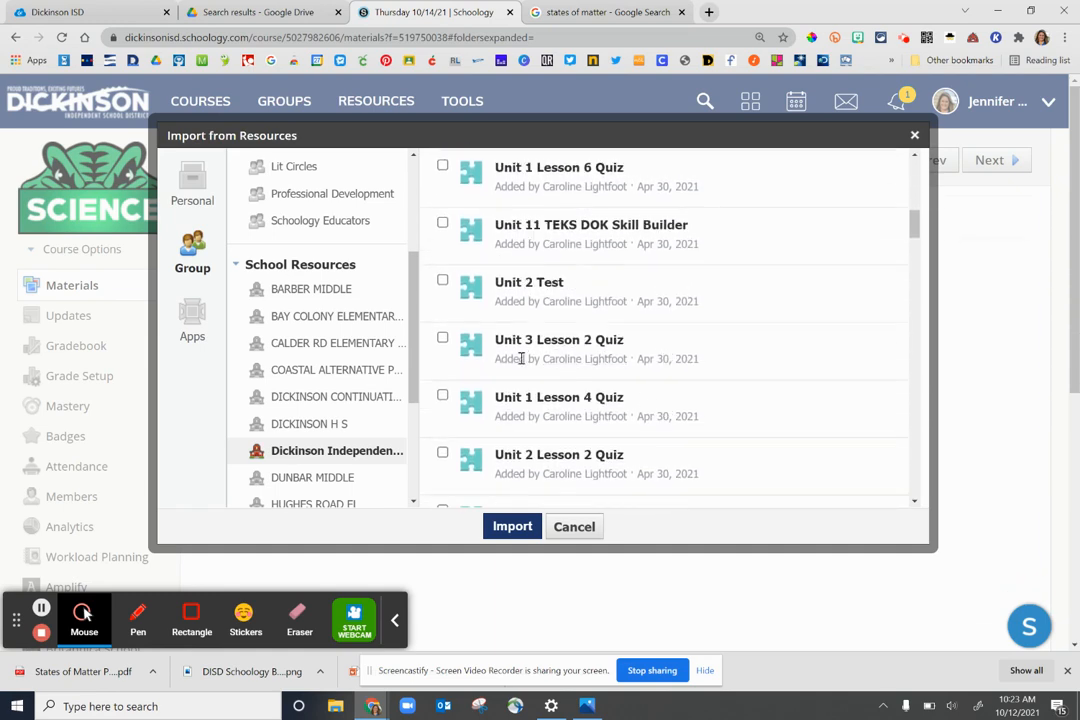
scroll(600, 380, down, 4)
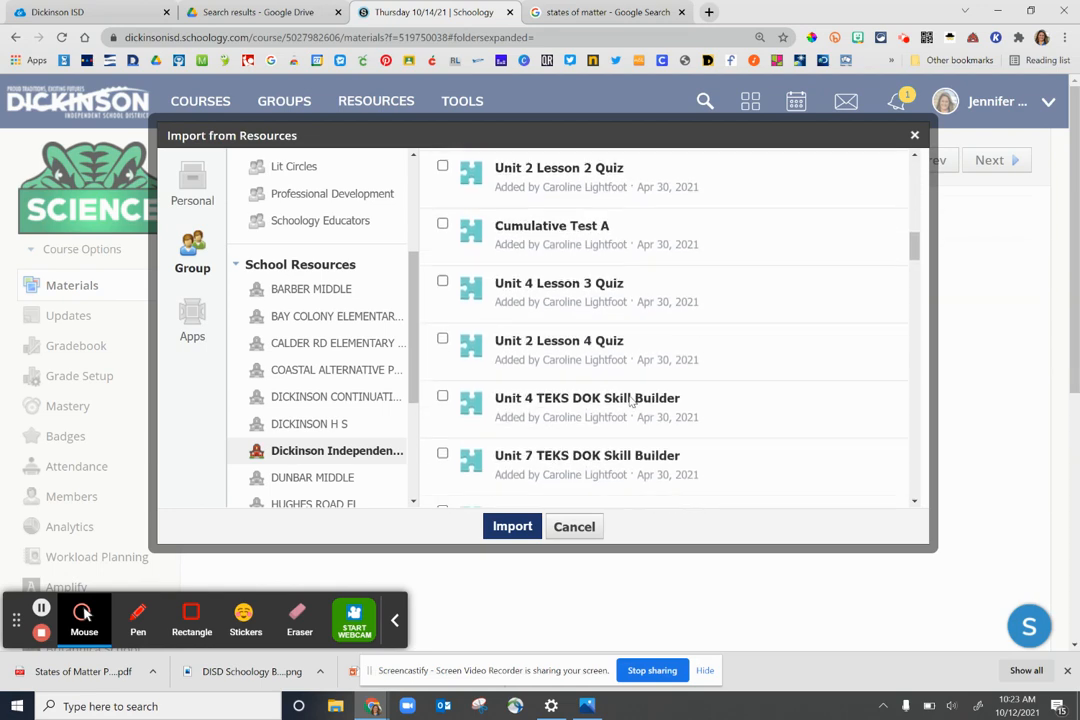
scroll(631, 401, down, 2)
scroll(678, 396, down, 4)
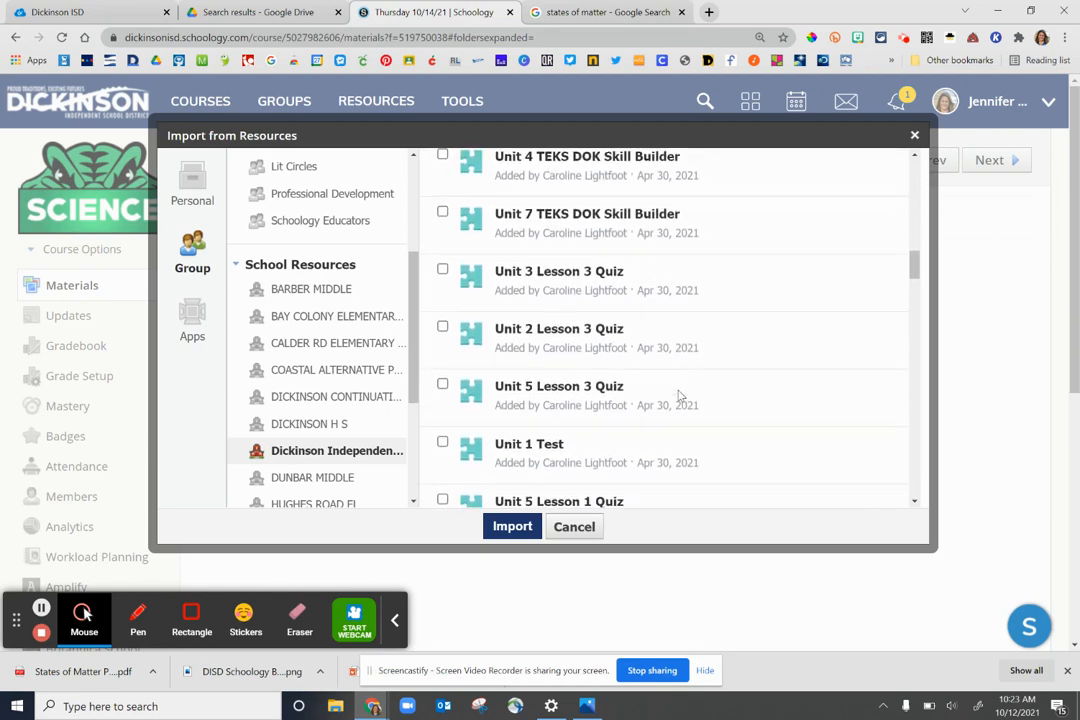
scroll(678, 396, down, 1)
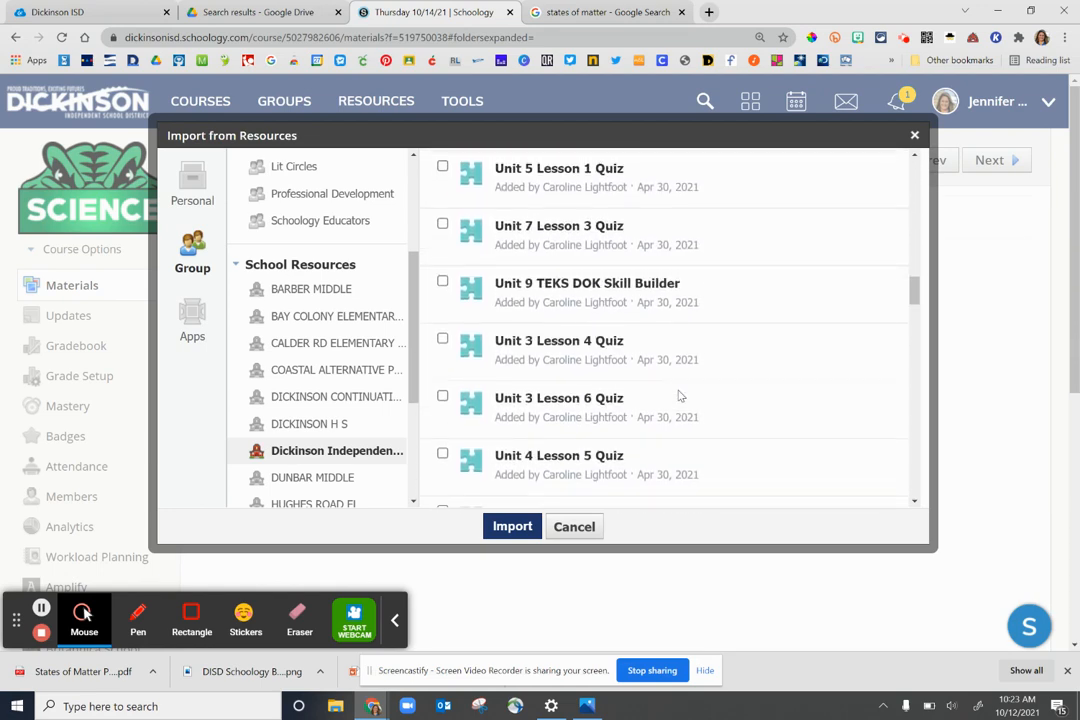
scroll(675, 398, down, 5)
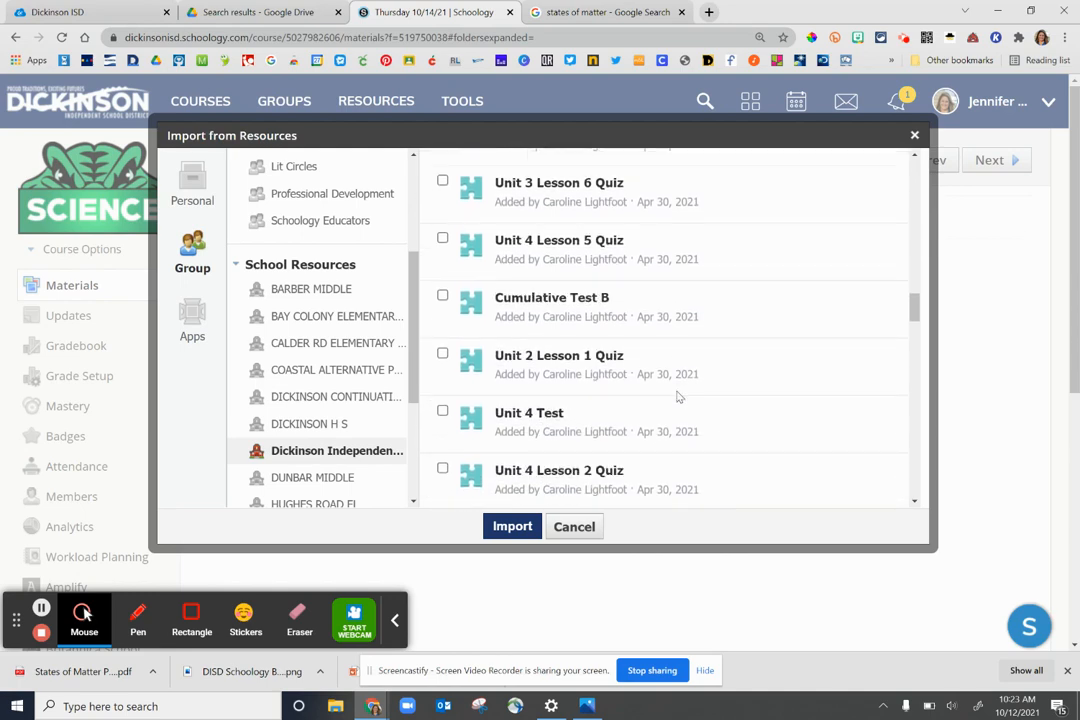
scroll(678, 397, down, 4)
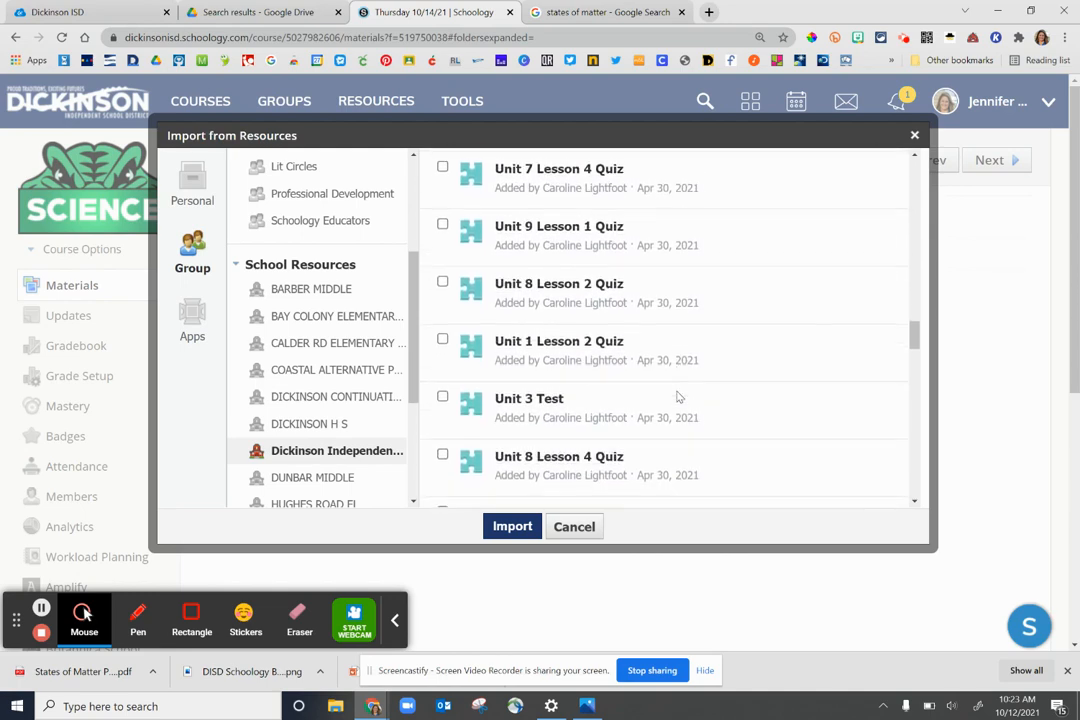
scroll(678, 397, down, 5)
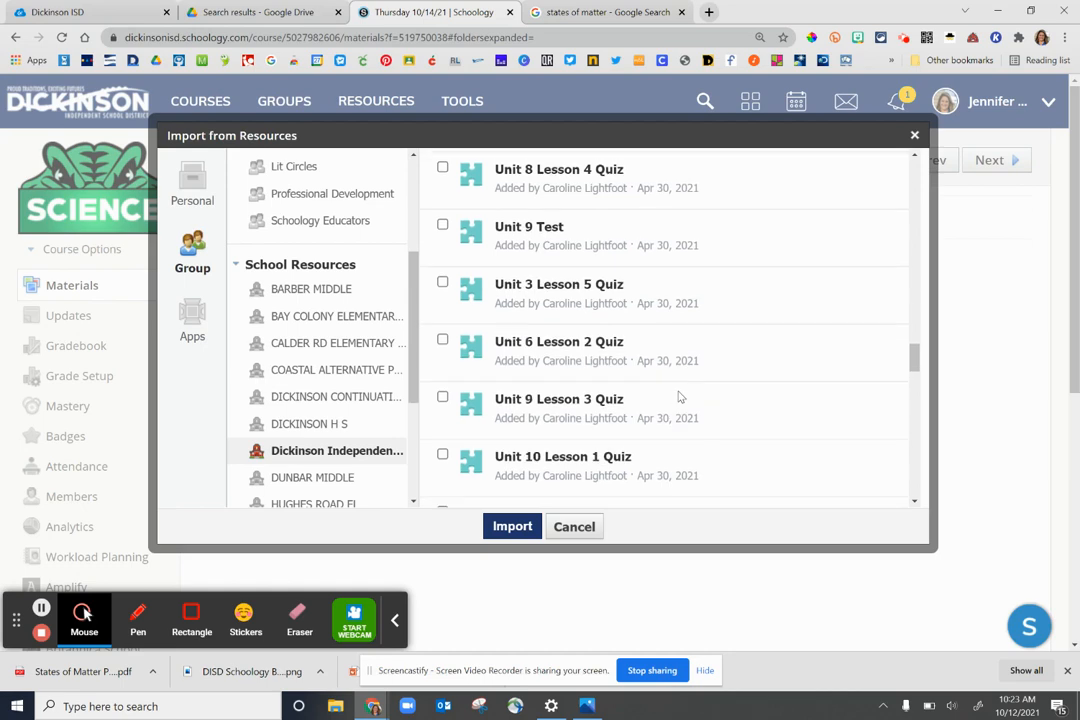
scroll(679, 394, down, 1)
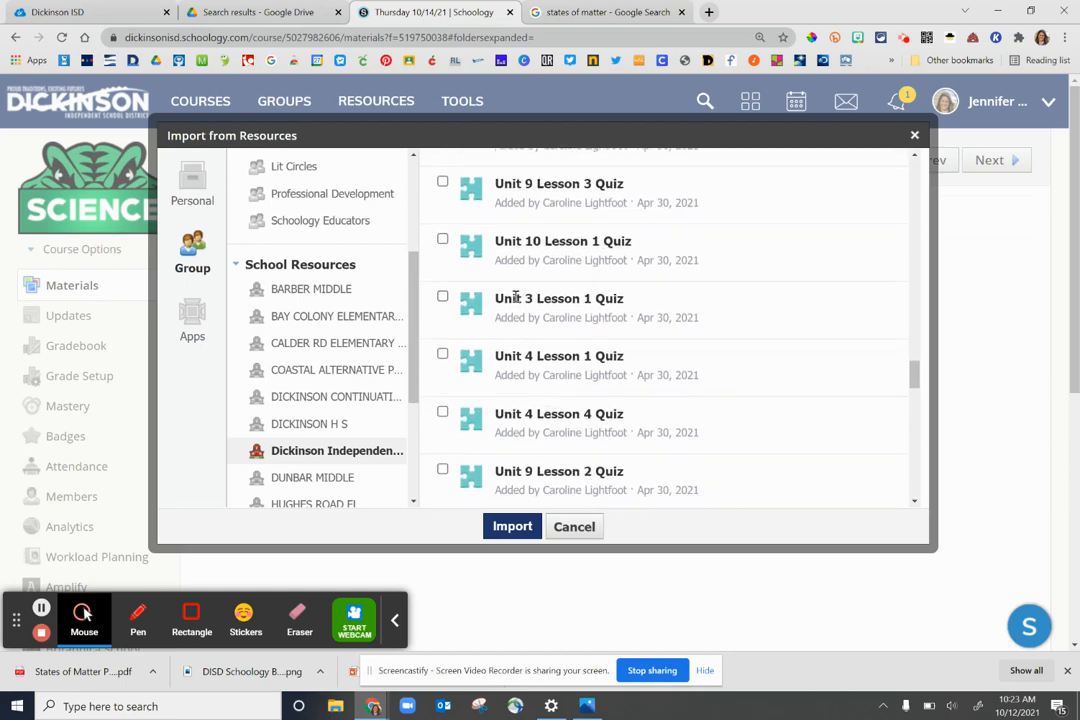
click(443, 298)
click(512, 527)
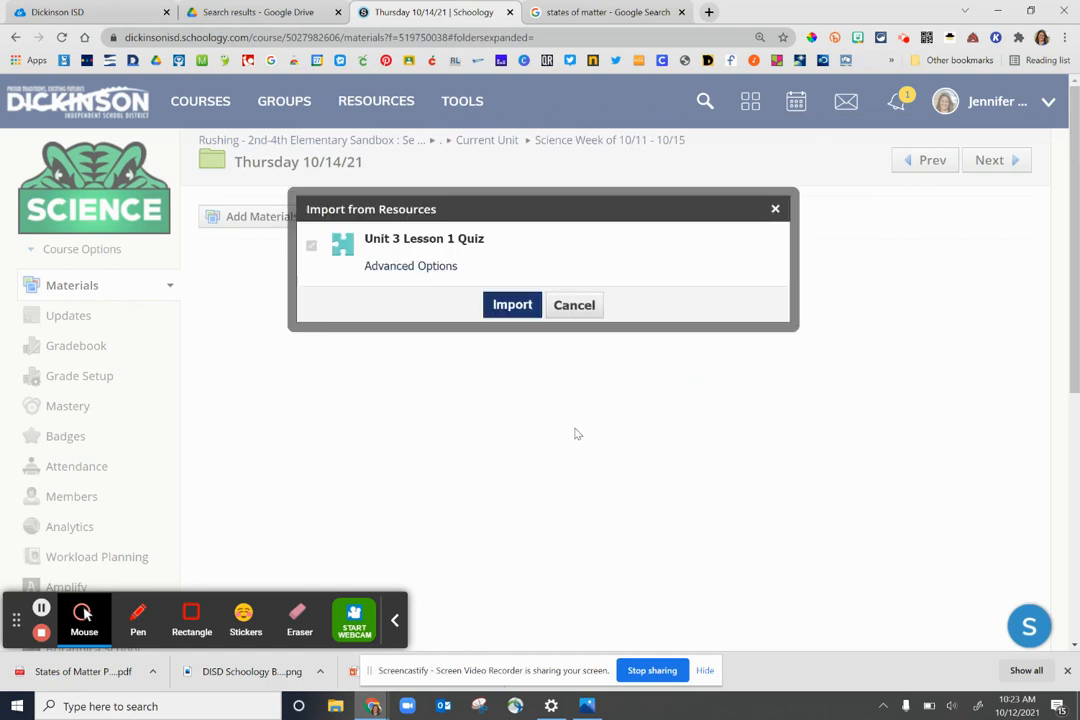
click(513, 306)
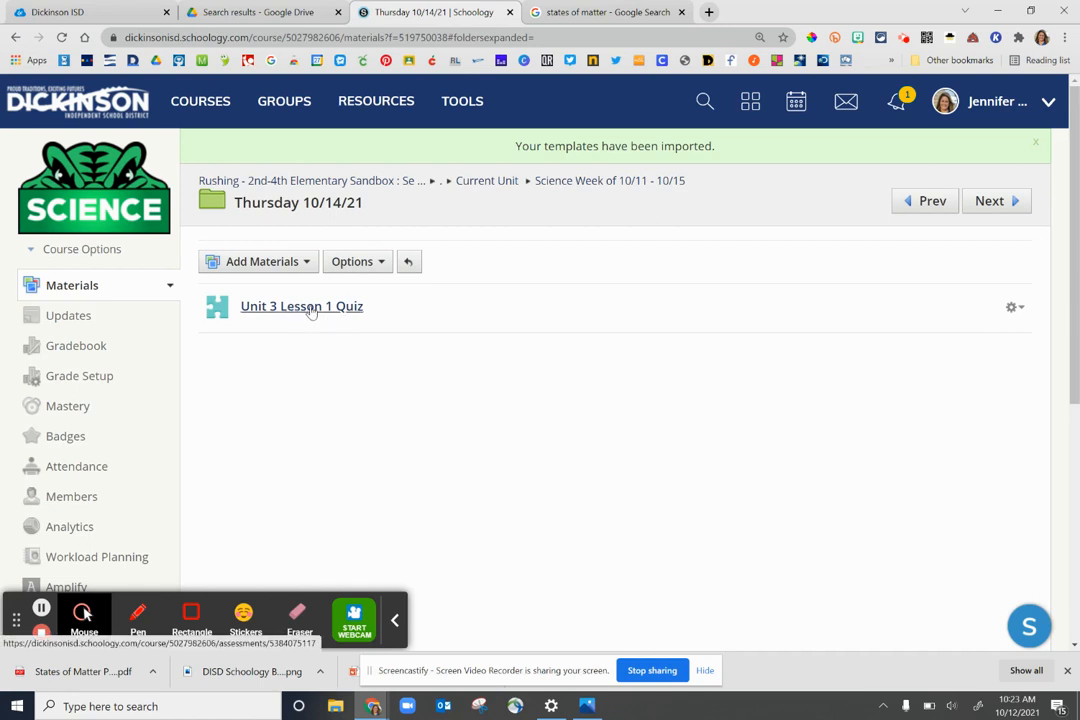
Open the Unit 3 Lesson 1 Quiz, review its questions, and preview it as a student before closing the preview
click(311, 311)
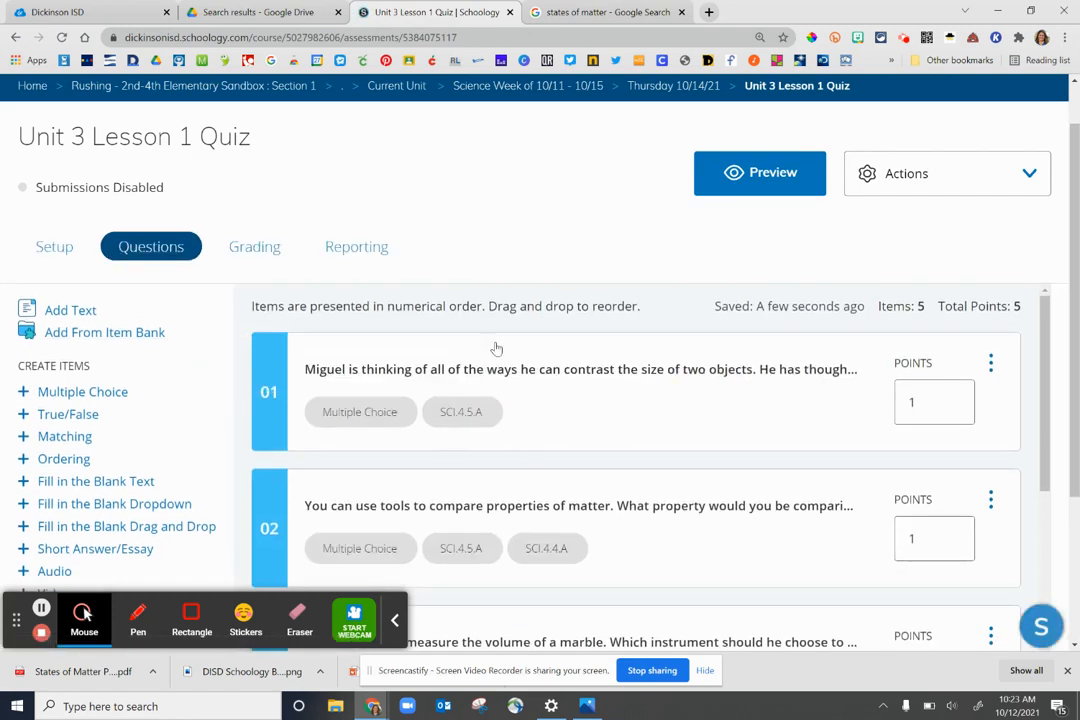
scroll(660, 403, down, 2)
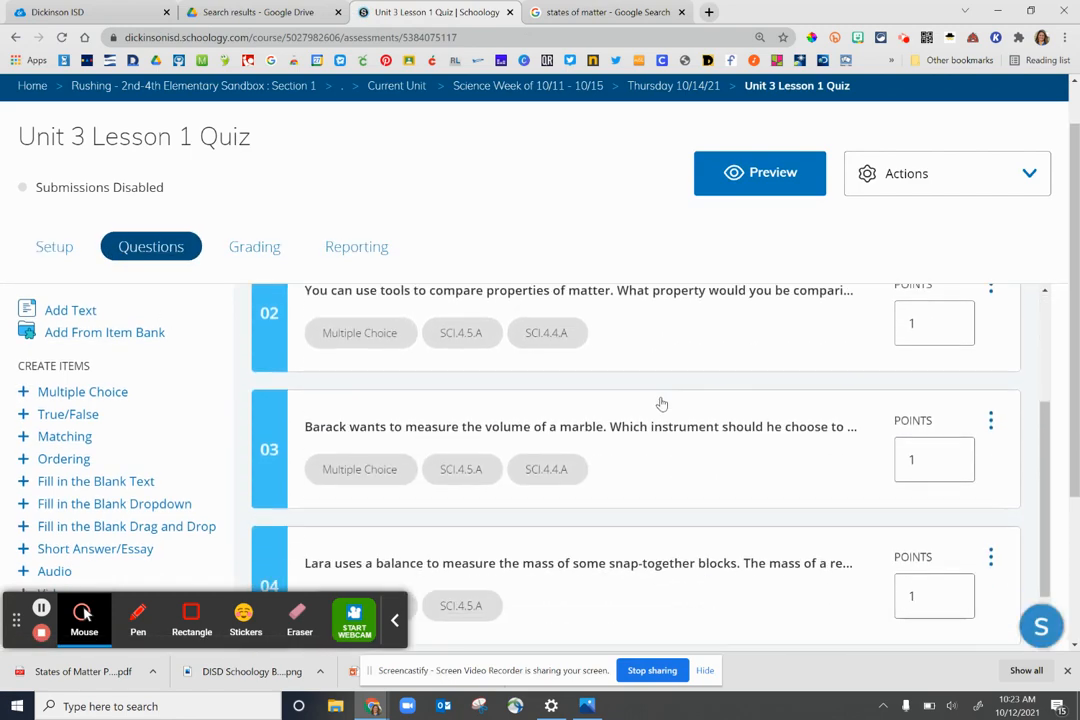
scroll(660, 403, up, 2)
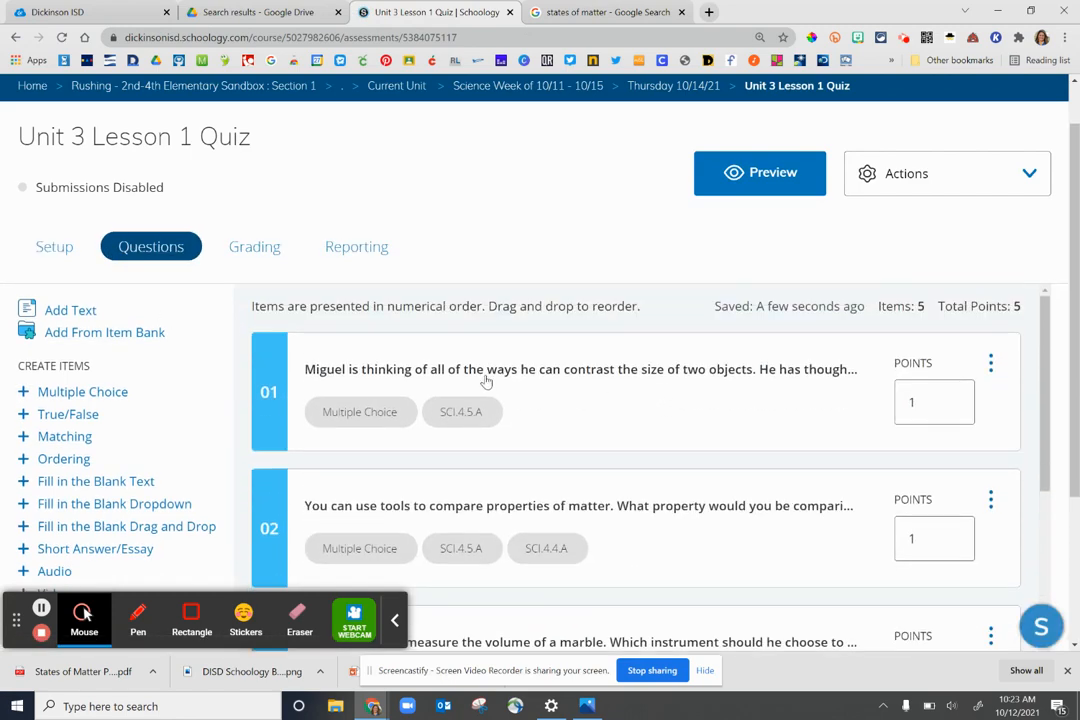
click(749, 177)
click(557, 376)
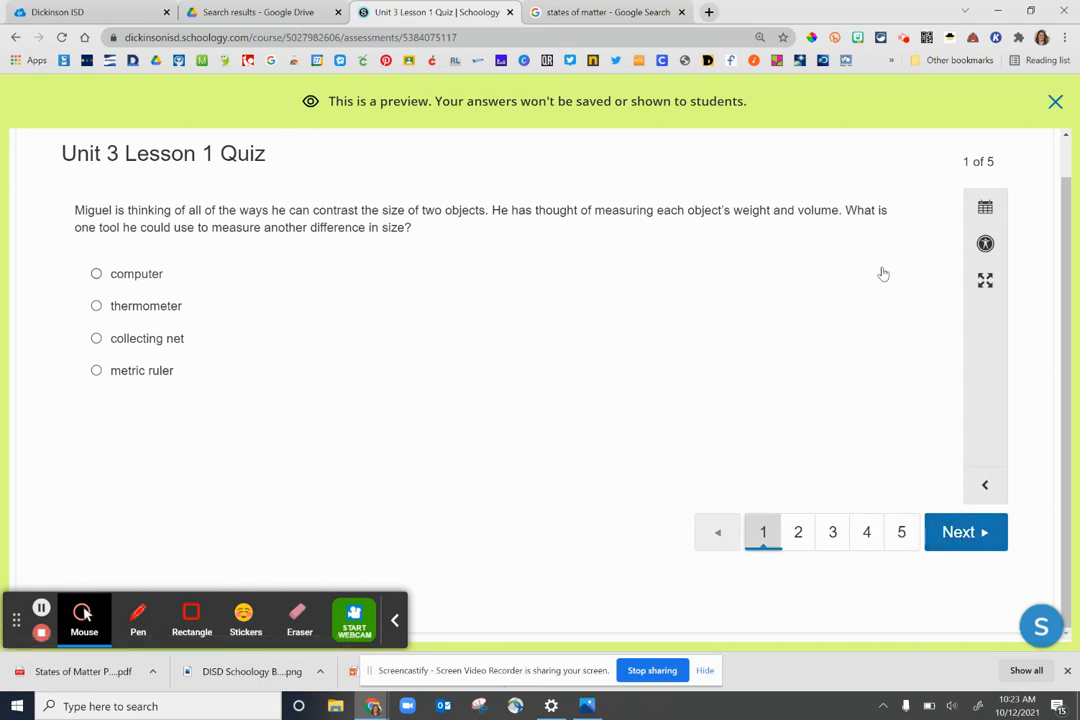
click(1055, 101)
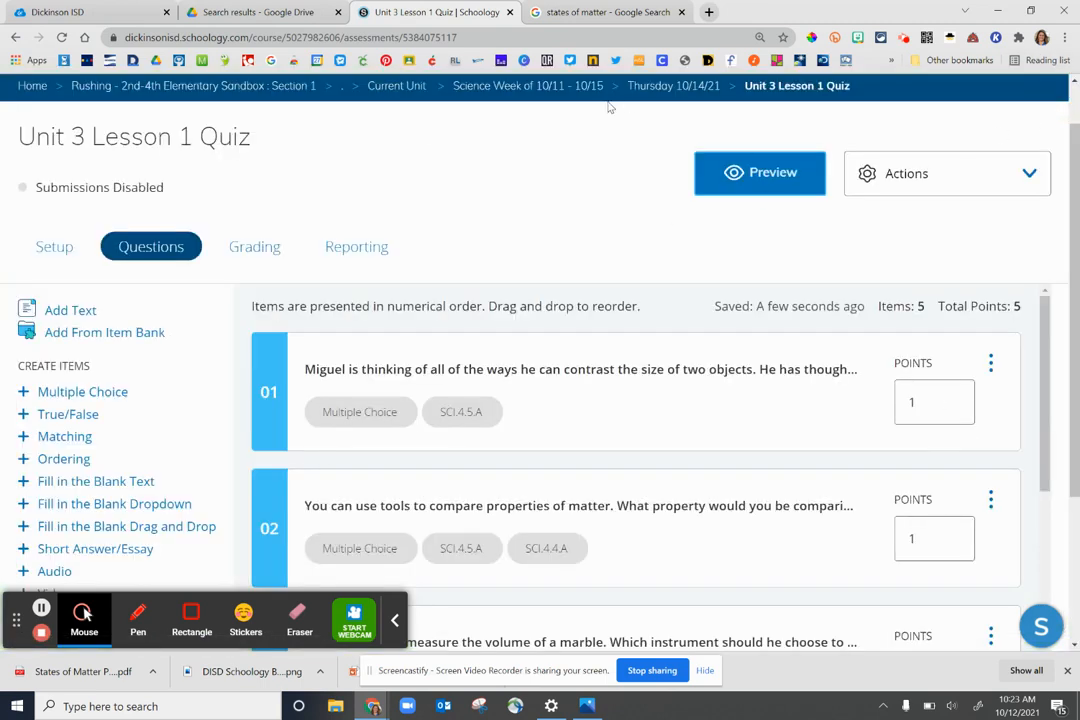
Leave the quiz and go back through Thursday 10/14/21 and Current Unit to the Science Week of 10/11 - 10/15 folder
click(675, 86)
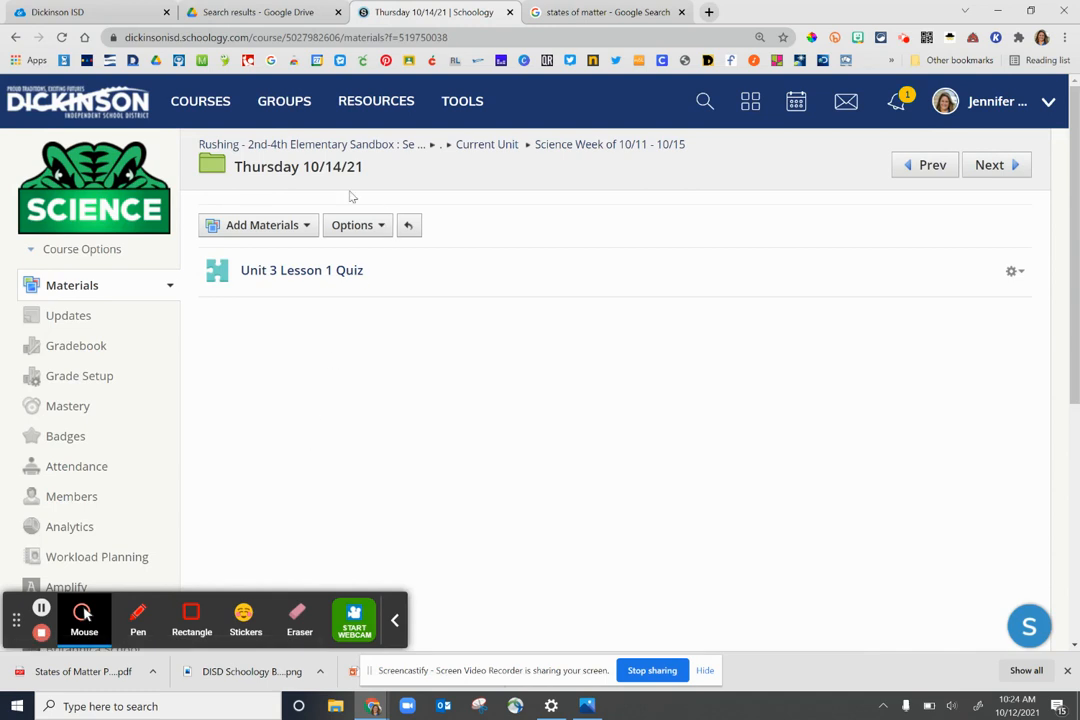
click(487, 144)
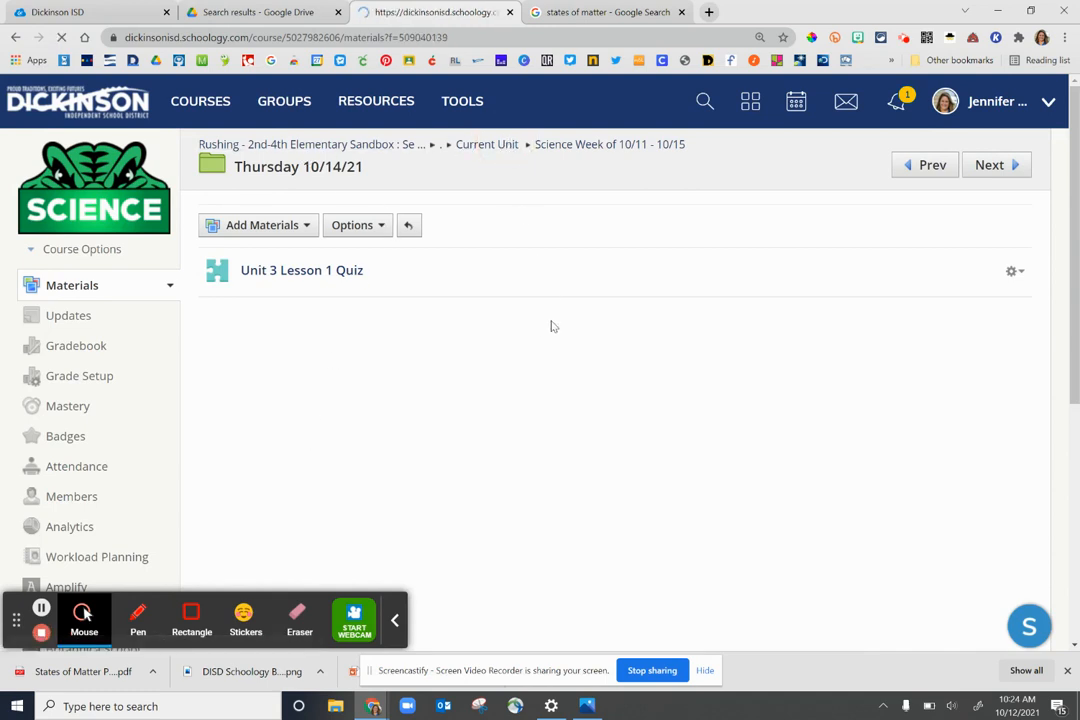
click(321, 274)
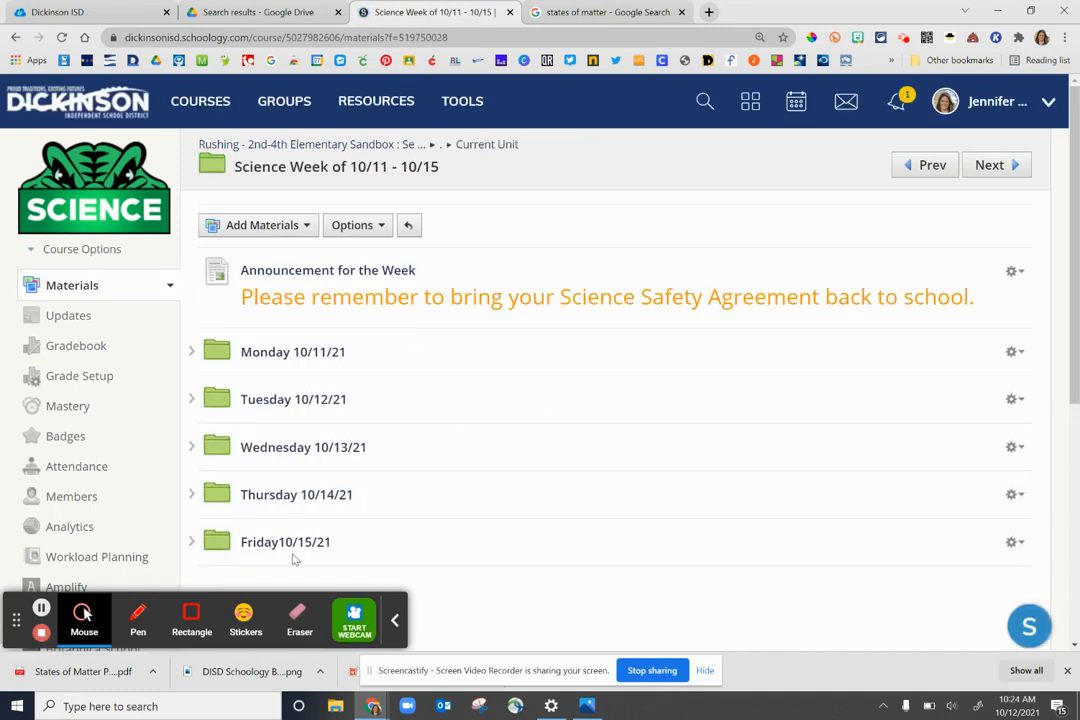
Delete the Friday10/15/21 folder from the Science Week of 10/11 - 10/15 folder
click(1014, 543)
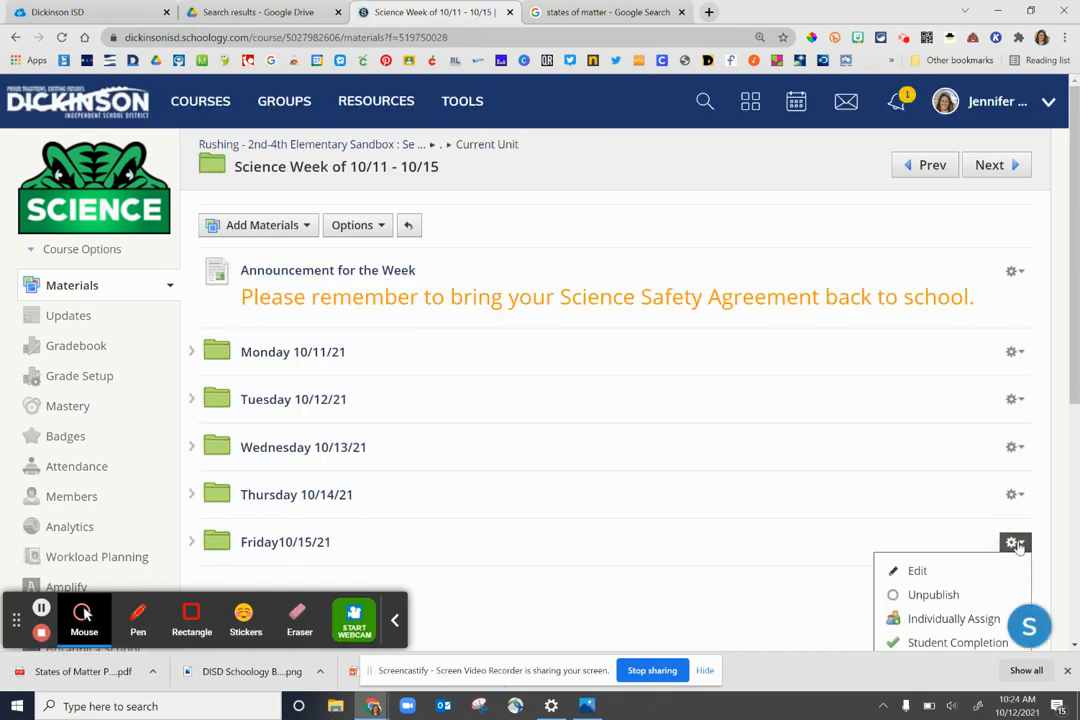
scroll(857, 549, down, 2)
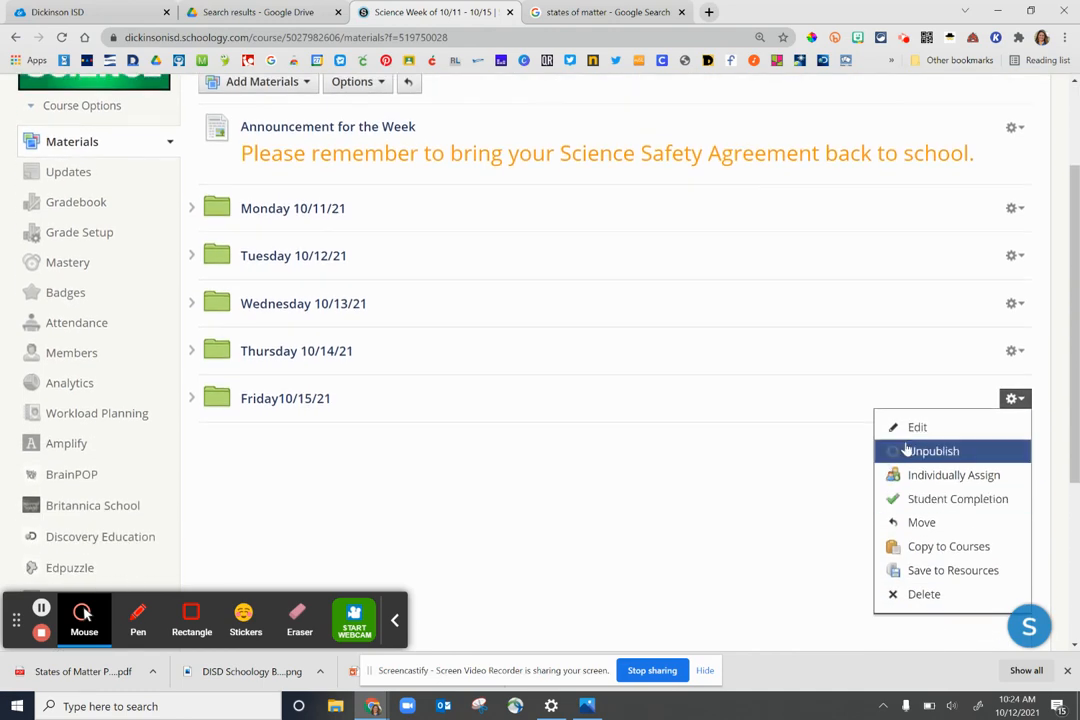
click(921, 598)
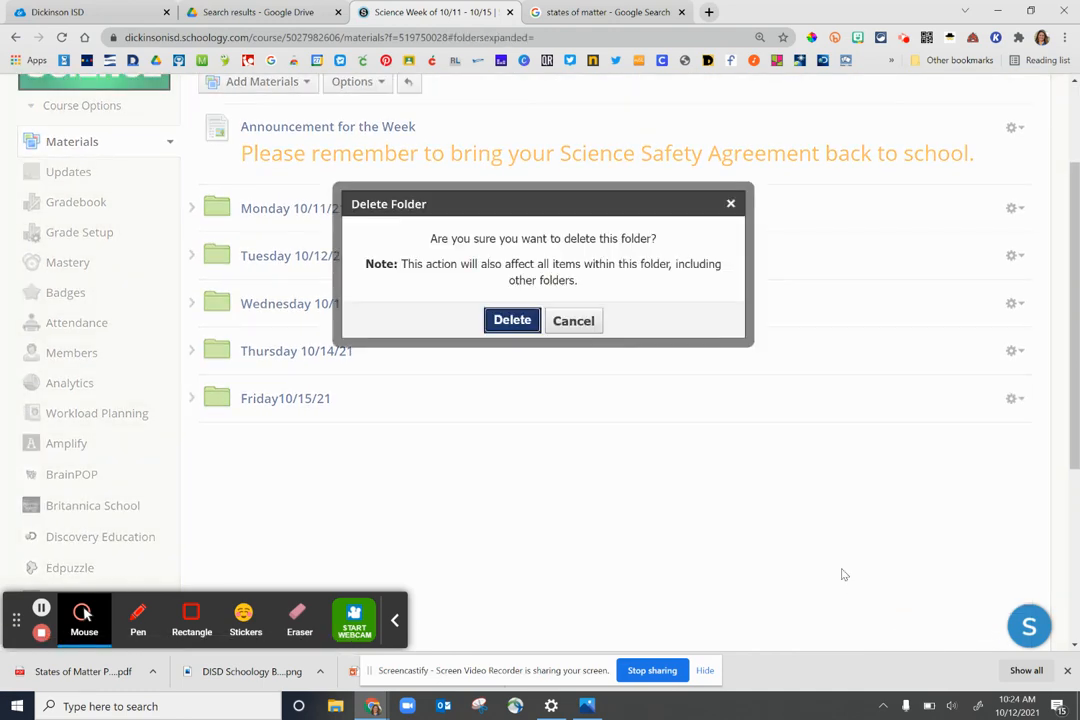
click(500, 320)
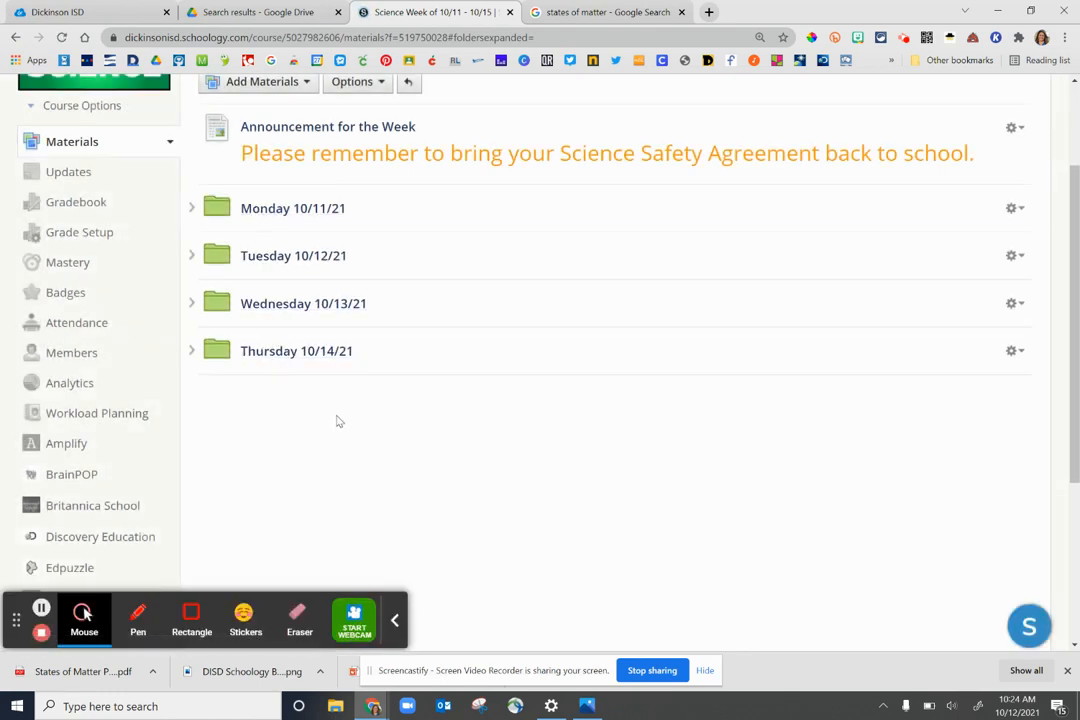
scroll(445, 416, up, 1)
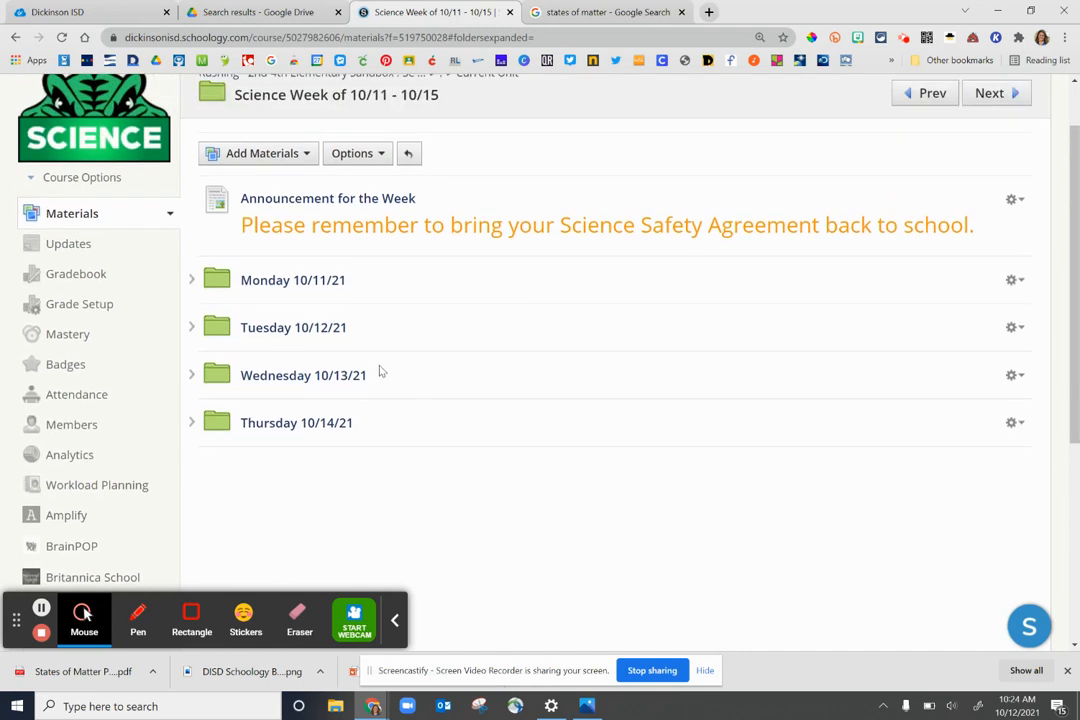